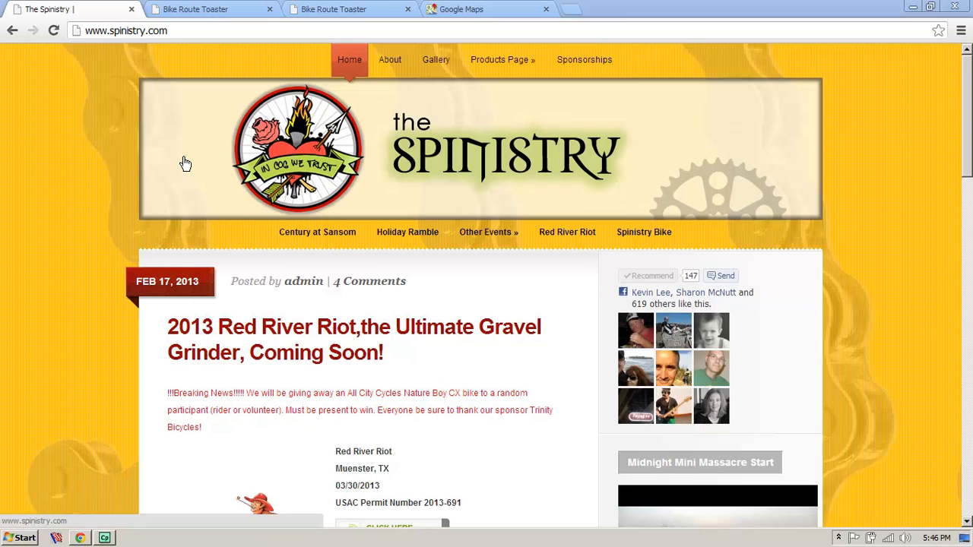
# - View the Bike Route Toaster home page and Google Maps, and bring up the Bike Route Toaster course creator map
pyautogui.click(195, 12)
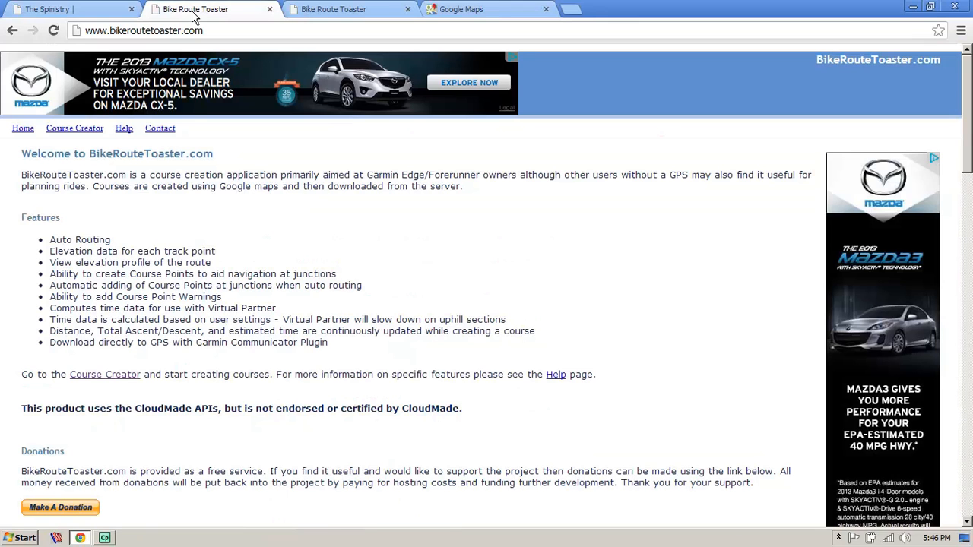
pyautogui.moveTo(220, 30); pyautogui.dragTo(66, 30)
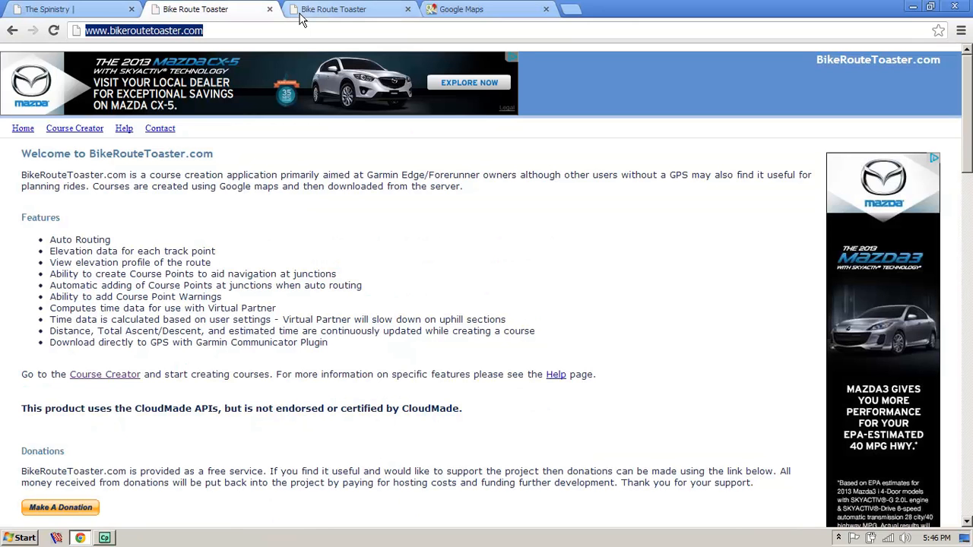
pyautogui.click(469, 13)
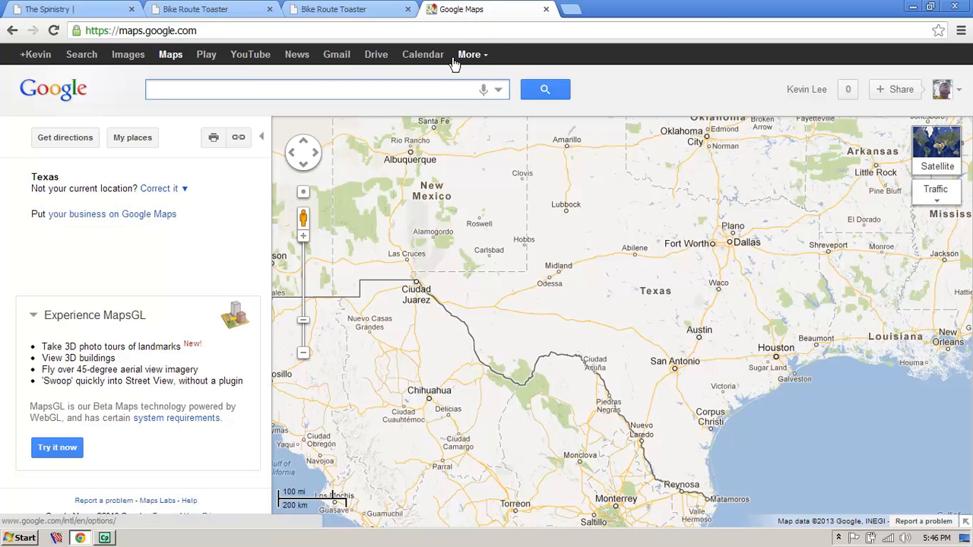
pyautogui.click(345, 11)
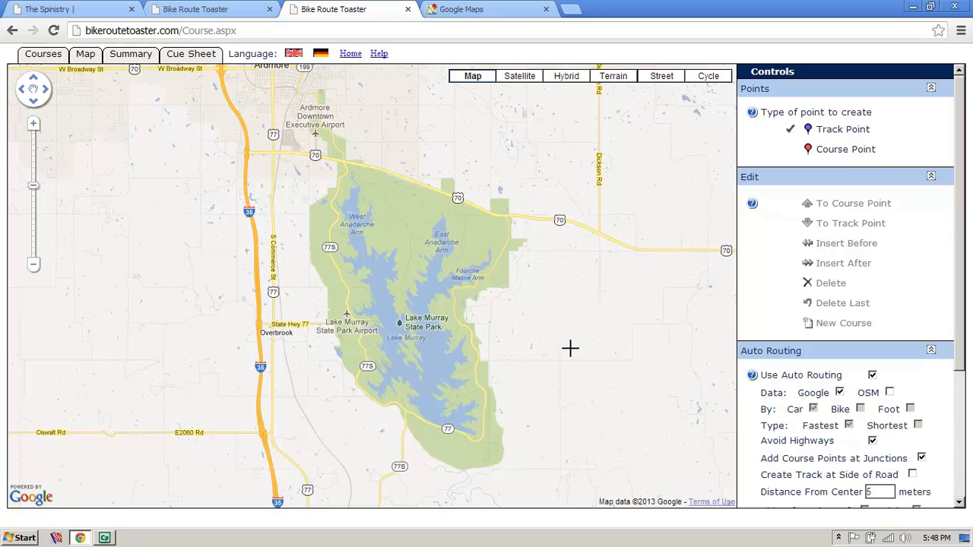
# - Survey the road map from Lake Murray east through Madill and Kingston to Lake Texoma, and back to Lake Murray State Park
pyautogui.moveTo(563, 298); pyautogui.dragTo(568, 385)
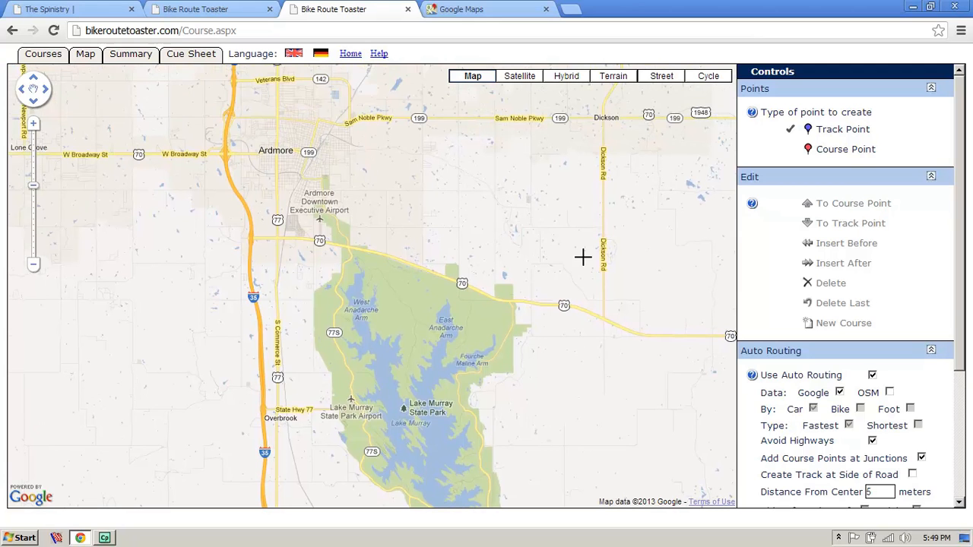
pyautogui.moveTo(631, 382); pyautogui.dragTo(295, 207)
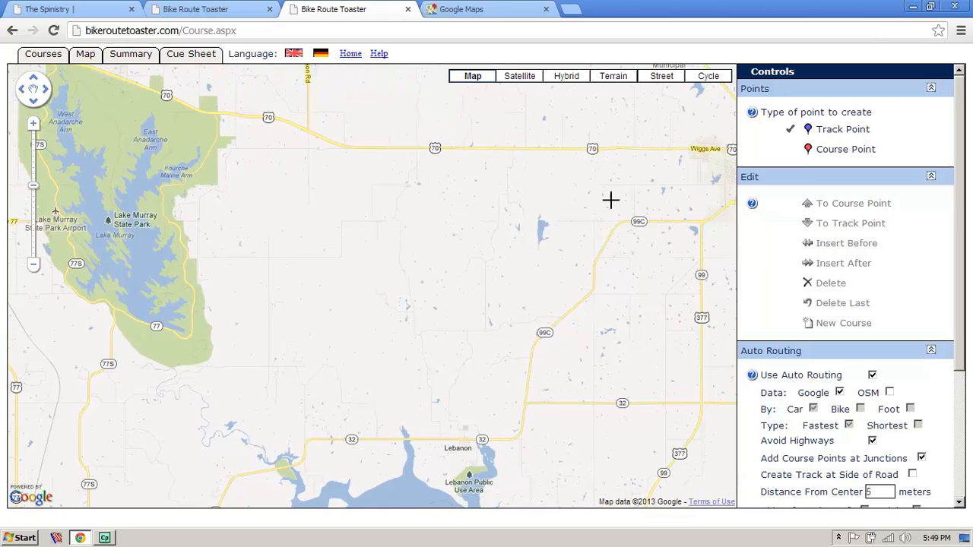
pyautogui.moveTo(593, 284); pyautogui.dragTo(423, 300)
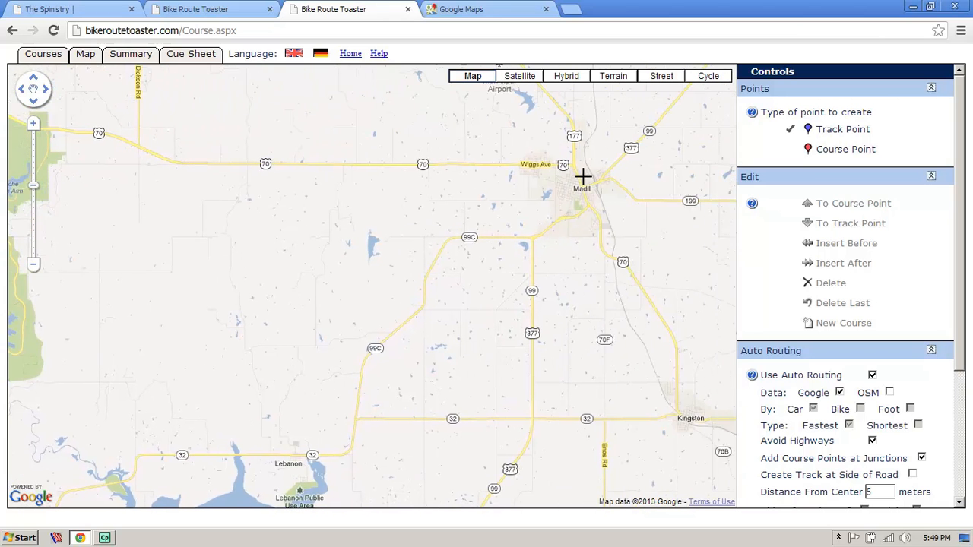
pyautogui.moveTo(628, 310); pyautogui.dragTo(278, 306)
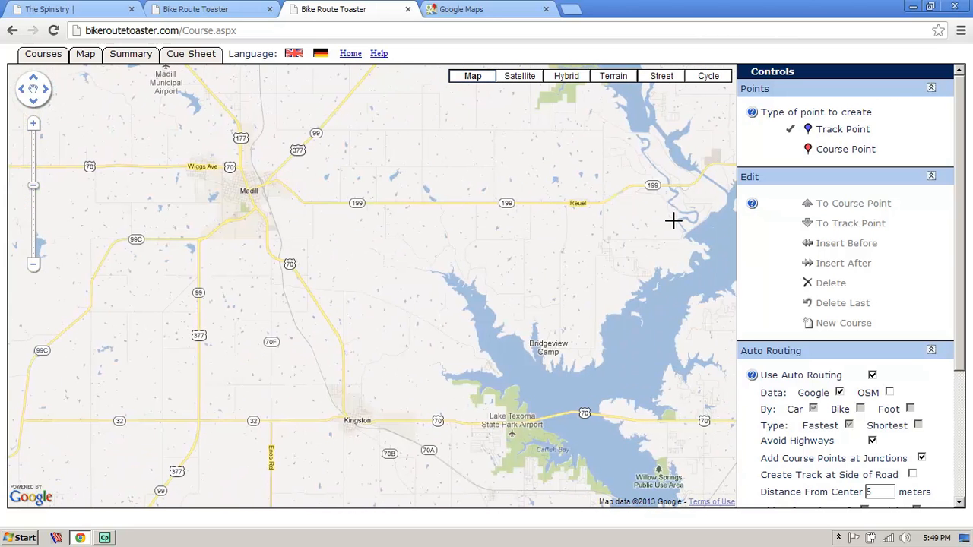
pyautogui.moveTo(563, 296); pyautogui.dragTo(425, 278)
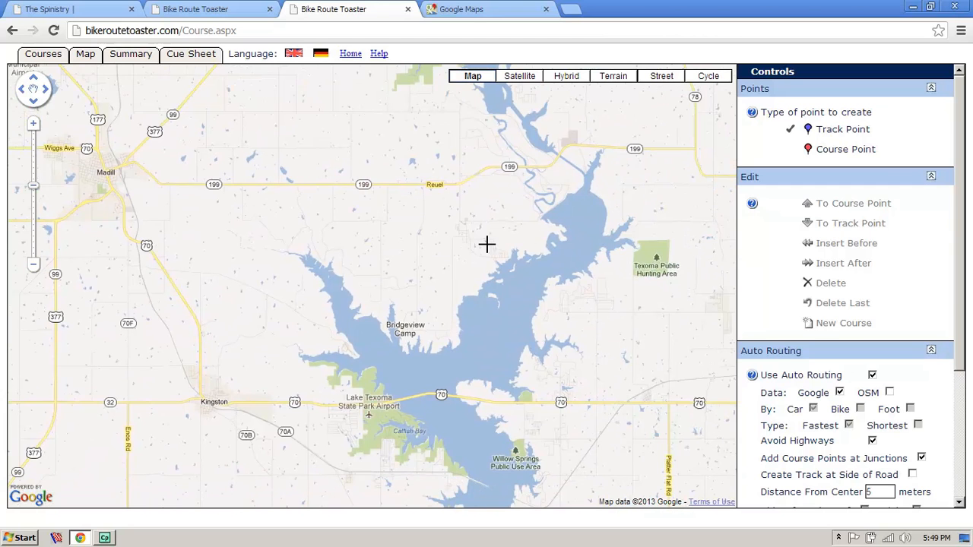
pyautogui.moveTo(217, 241); pyautogui.dragTo(559, 241)
pyautogui.moveTo(307, 281); pyautogui.dragTo(597, 269)
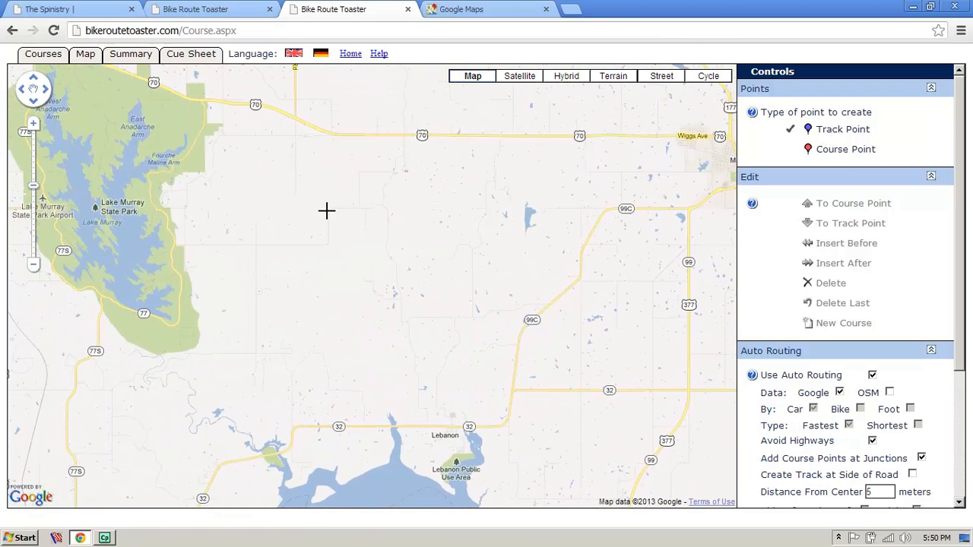
pyautogui.moveTo(393, 251); pyautogui.dragTo(574, 261)
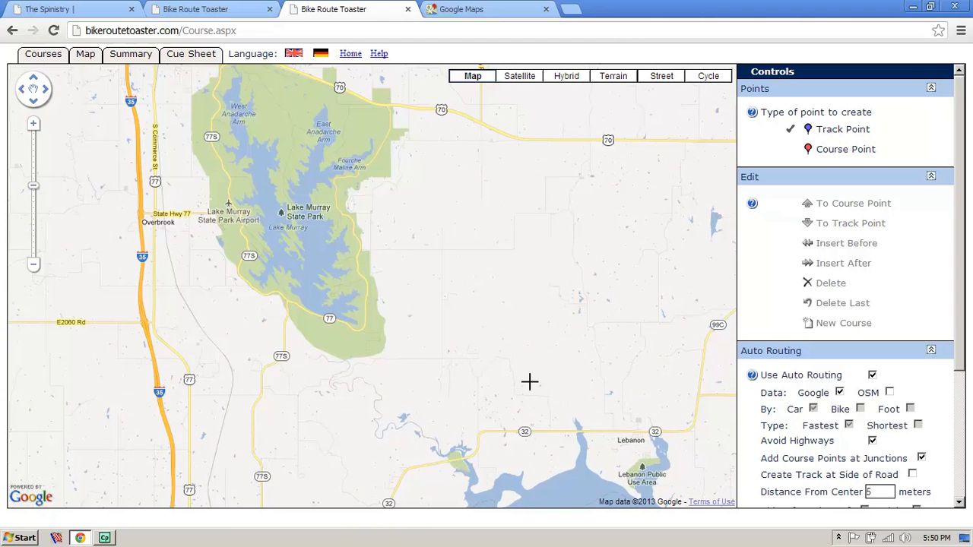
pyautogui.moveTo(354, 312); pyautogui.dragTo(524, 424)
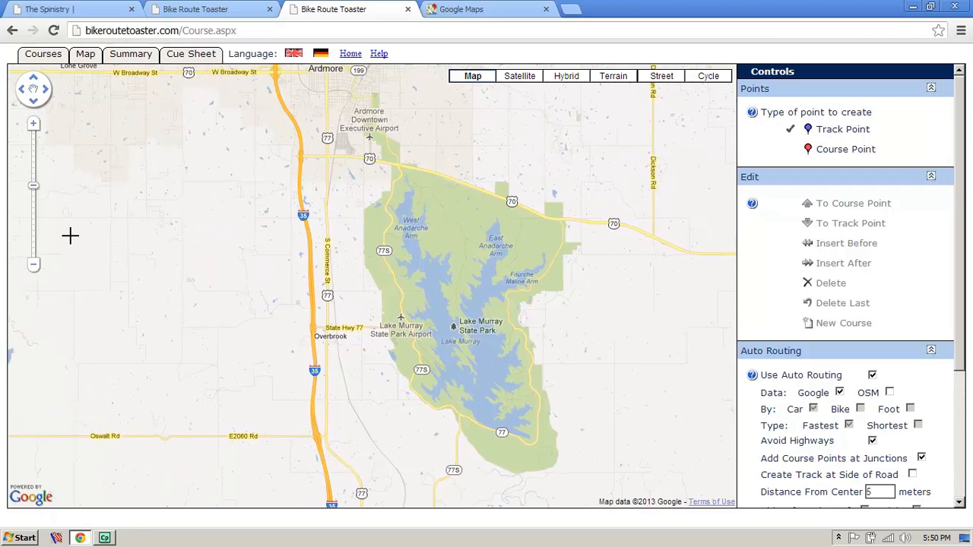
# - Examine the roads along Lake Murray's west shore up close, including Highway 77S, Dukes Forest Rd and Cisco Rd
pyautogui.click(32, 125)
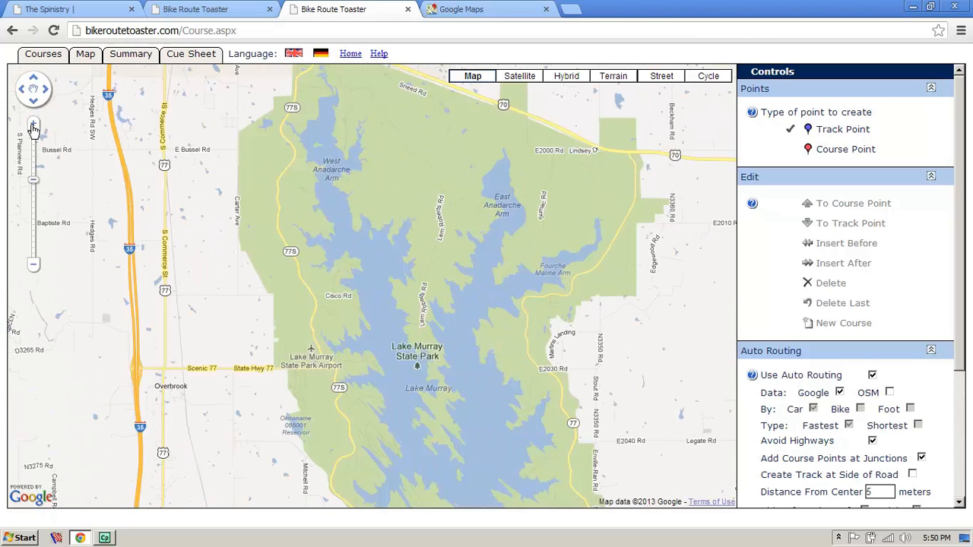
pyautogui.click(32, 126)
pyautogui.moveTo(190, 224); pyautogui.dragTo(428, 347)
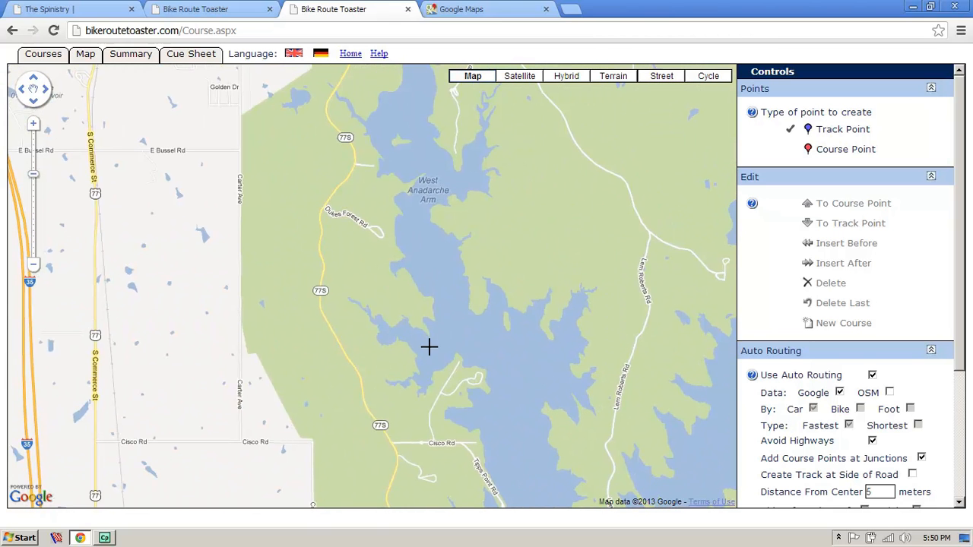
pyautogui.moveTo(359, 258); pyautogui.dragTo(372, 319)
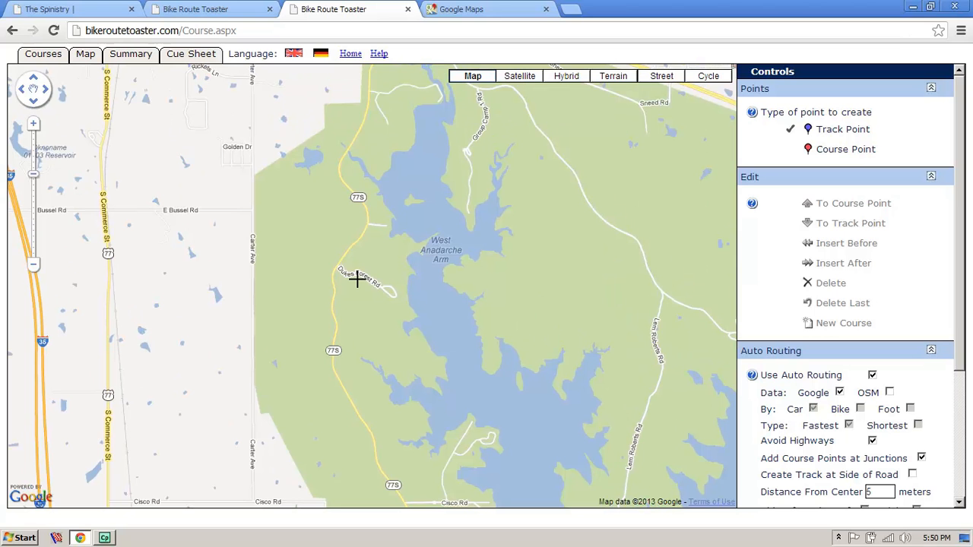
pyautogui.moveTo(403, 263); pyautogui.dragTo(360, 198)
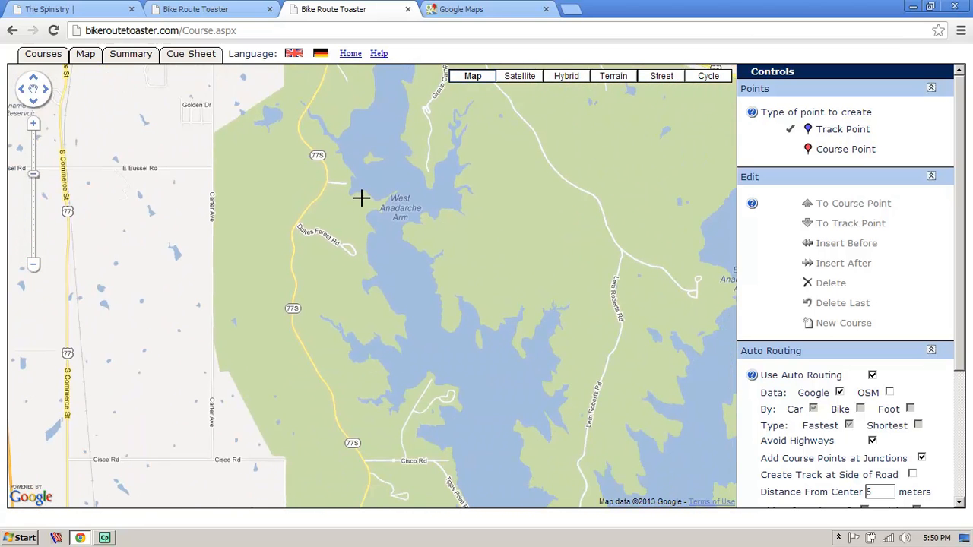
pyautogui.click(32, 267)
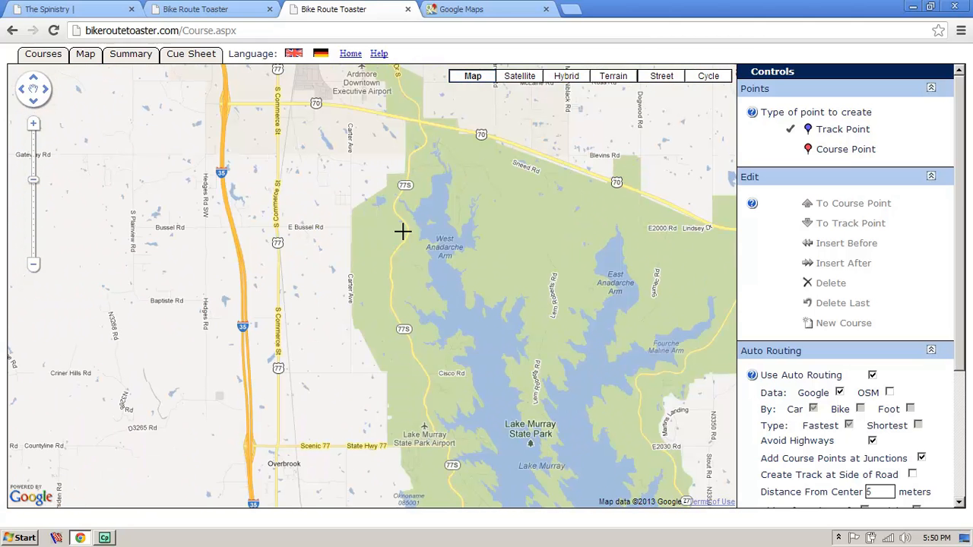
pyautogui.moveTo(469, 344); pyautogui.dragTo(401, 226)
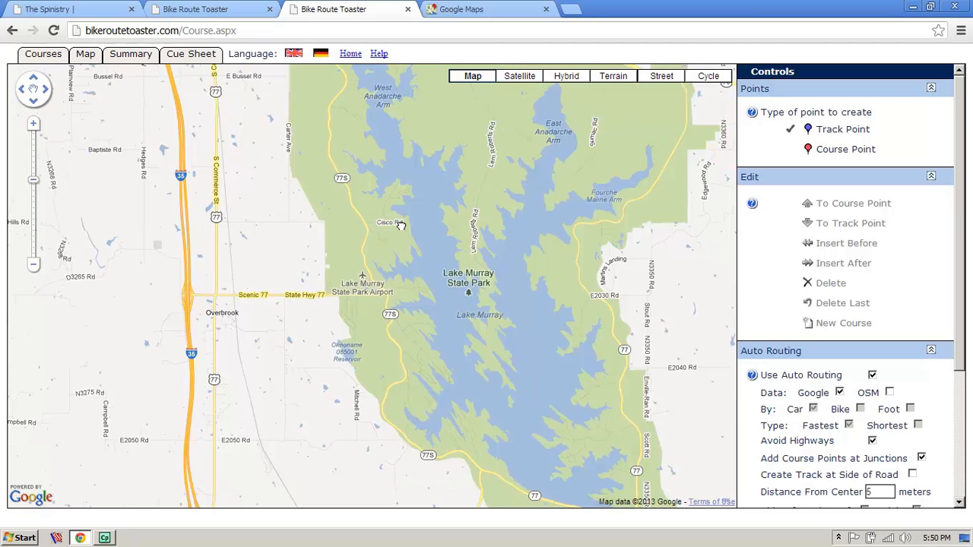
# - Examine the whole Lake Murray loop and the wider region around it, from Ardmore to Marietta
pyautogui.click(32, 267)
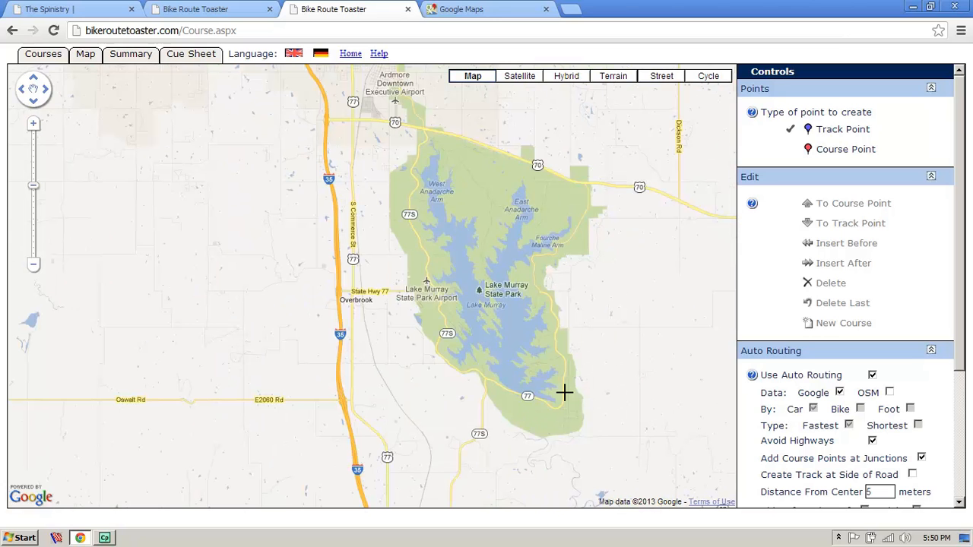
pyautogui.moveTo(608, 356); pyautogui.dragTo(393, 326)
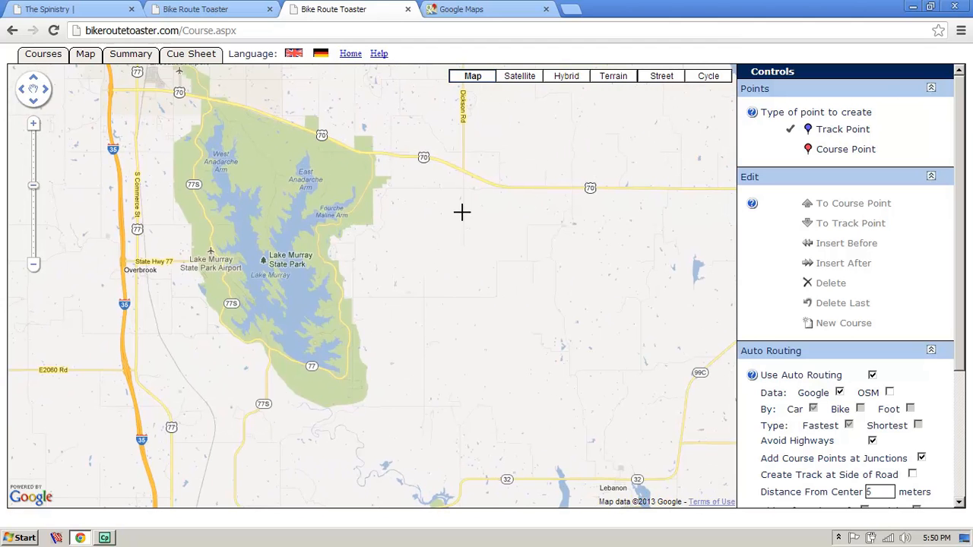
pyautogui.moveTo(461, 390); pyautogui.dragTo(559, 378)
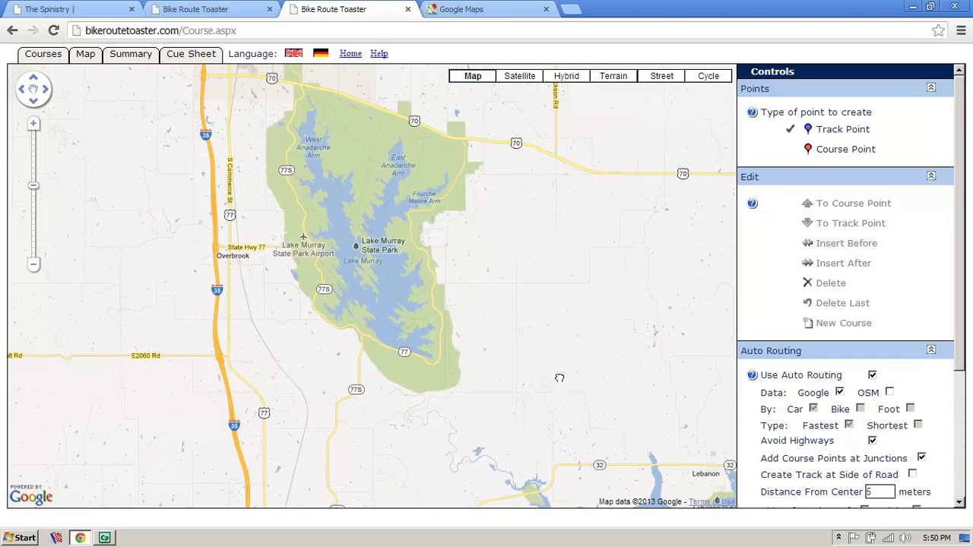
pyautogui.click(33, 265)
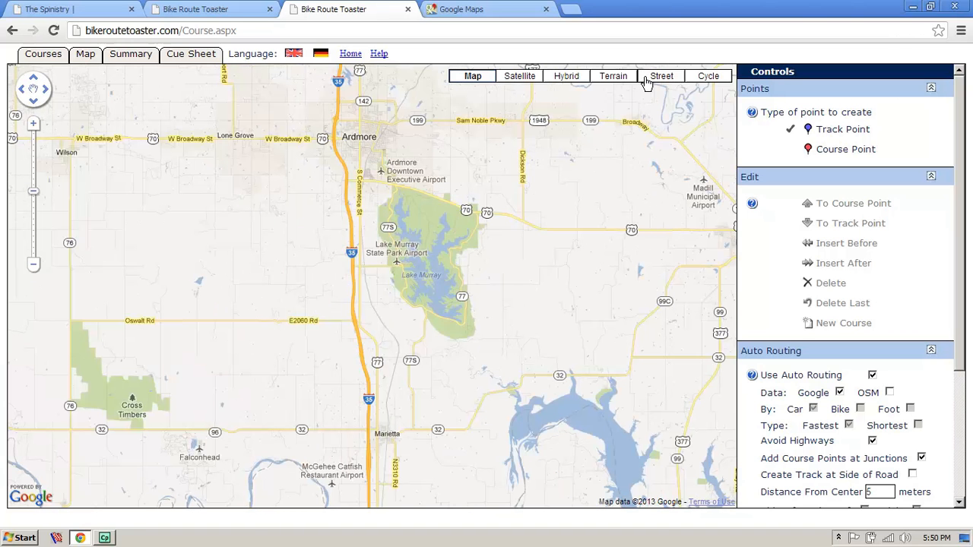
# - Switch the map to Terrain view and examine the relief east of Lake Murray, between Highway 70 and Lebanon
pyautogui.click(613, 76)
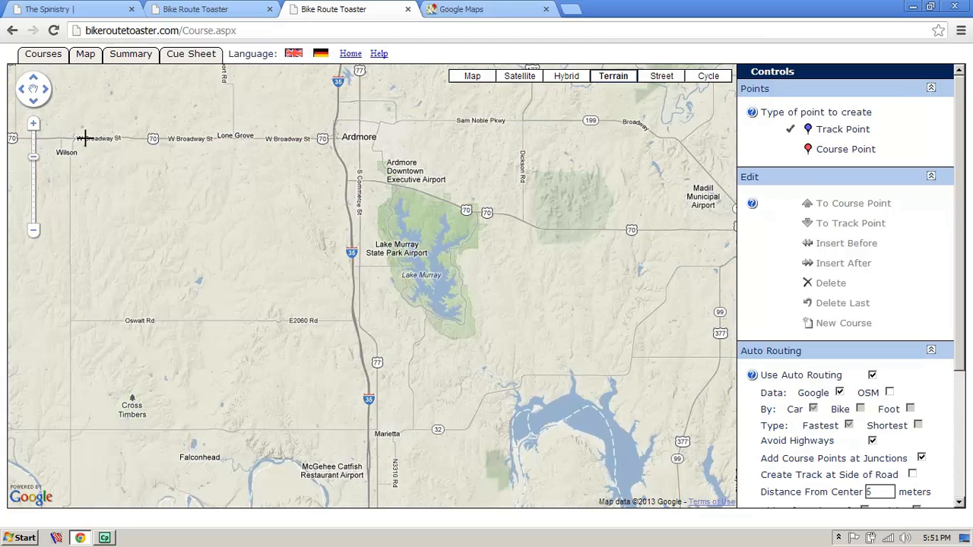
pyautogui.click(33, 126)
pyautogui.moveTo(505, 261); pyautogui.dragTo(408, 361)
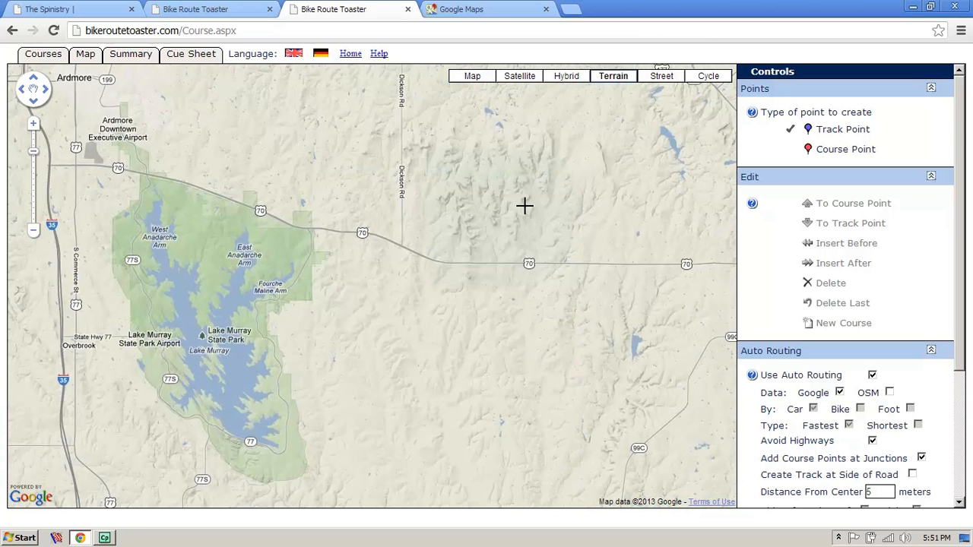
pyautogui.moveTo(439, 377); pyautogui.dragTo(469, 230)
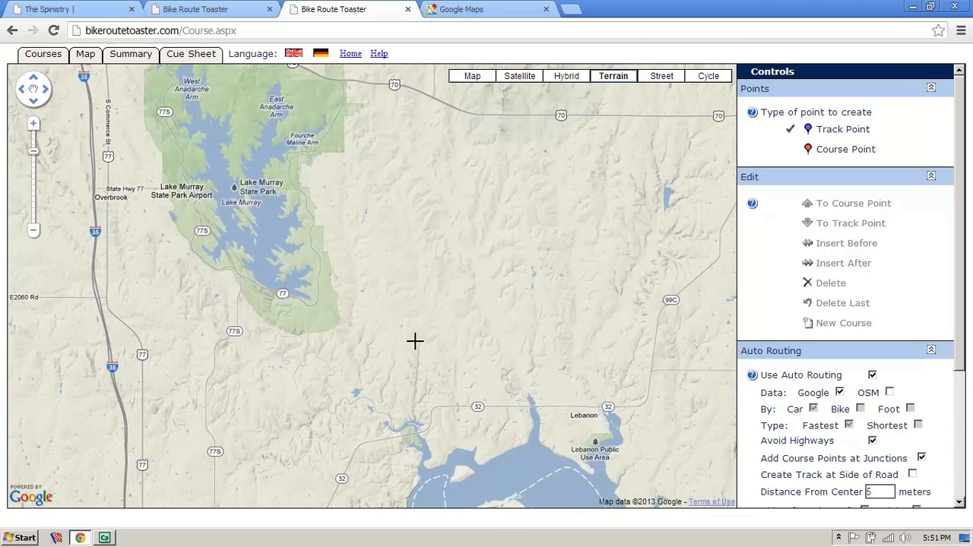
pyautogui.moveTo(597, 311); pyautogui.dragTo(500, 297)
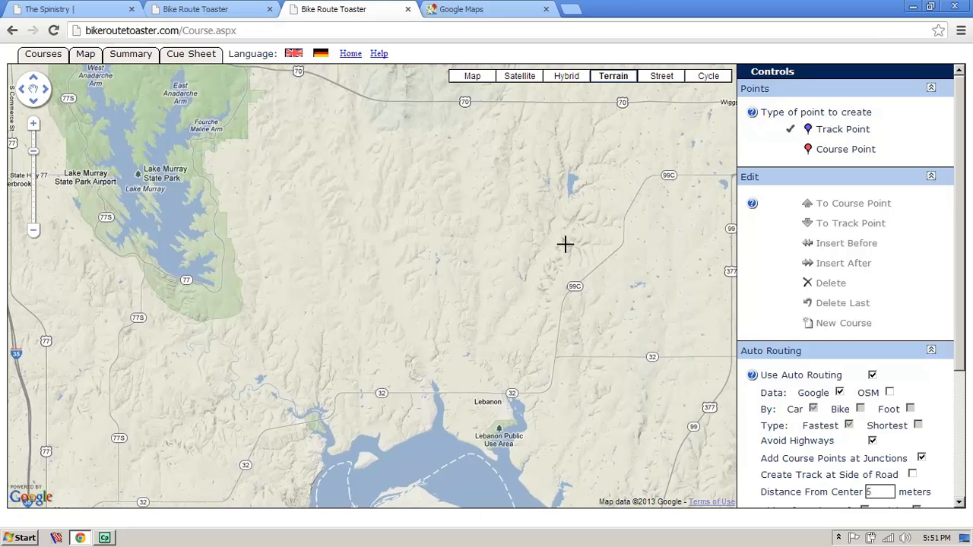
# - Examine the terrain contours and back roads west of Highway 99C, around Bethel Rd, Sykes Rd, Savage Rd and Joe Johnson Rd
pyautogui.click(32, 139)
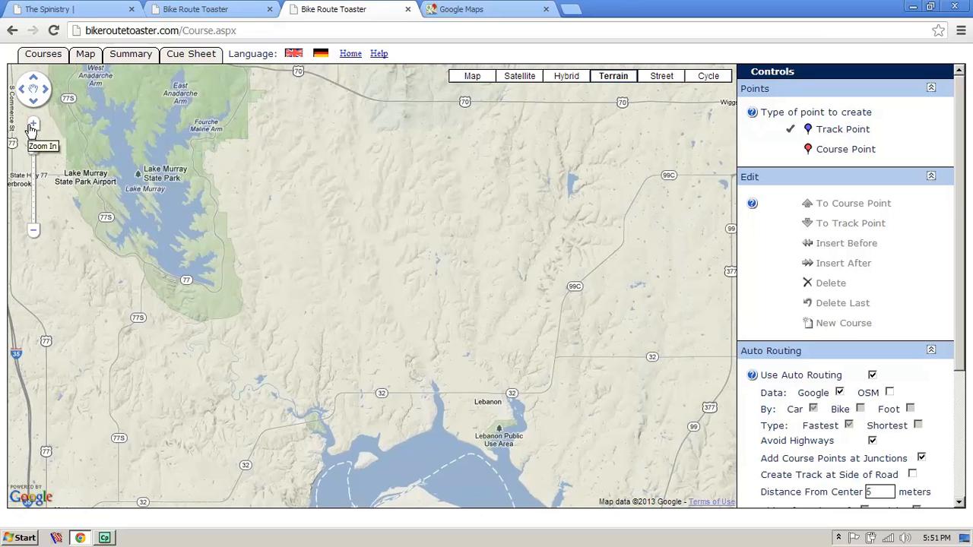
pyautogui.moveTo(418, 296); pyautogui.dragTo(377, 348)
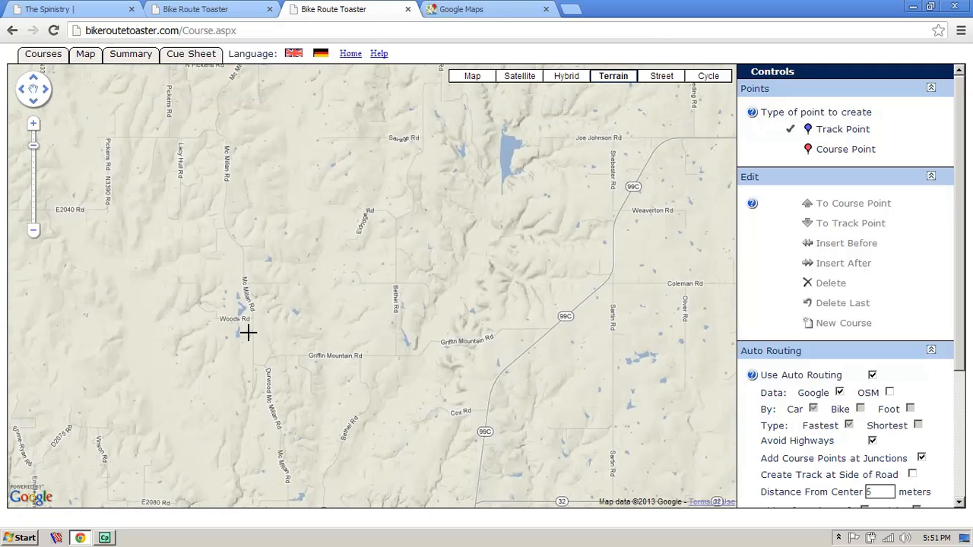
pyautogui.moveTo(378, 305); pyautogui.dragTo(328, 350)
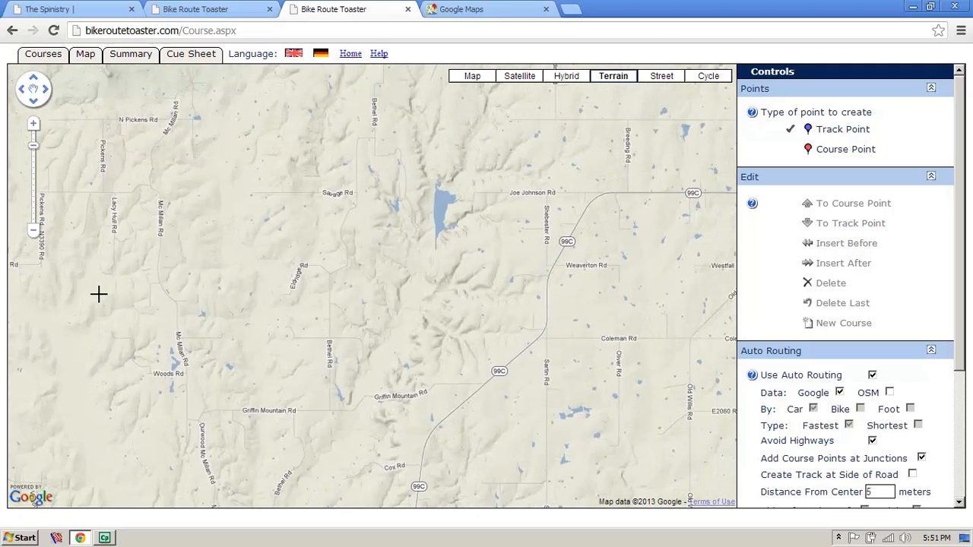
pyautogui.click(34, 125)
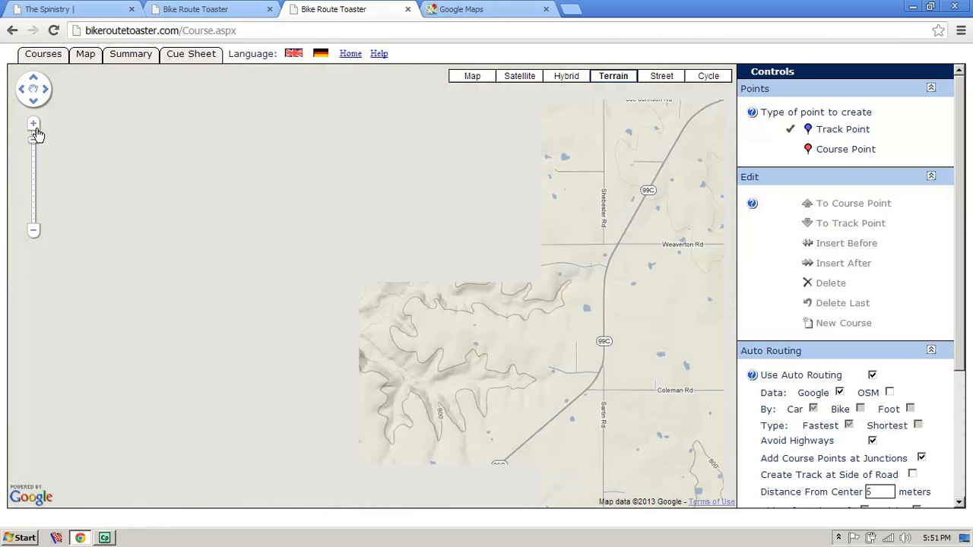
pyautogui.moveTo(271, 271); pyautogui.dragTo(309, 236)
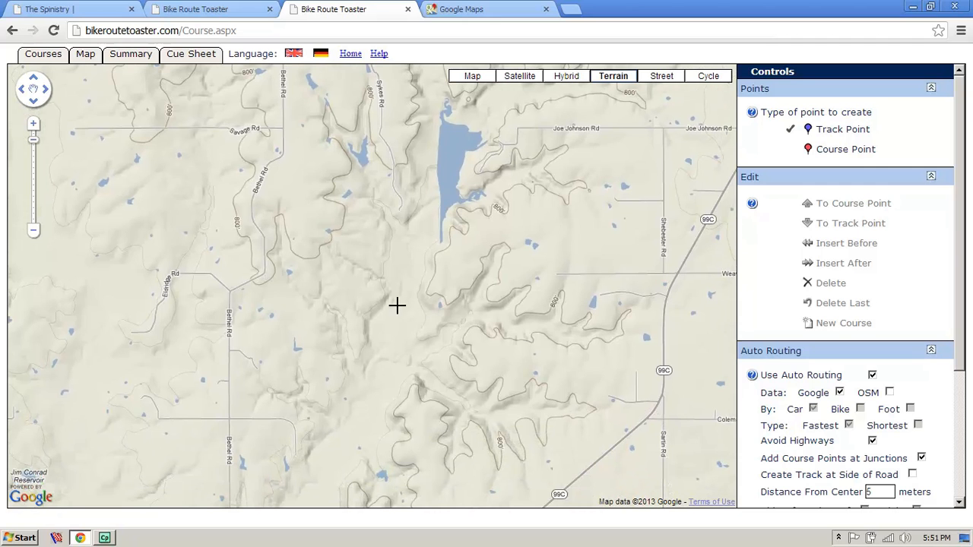
pyautogui.moveTo(331, 188); pyautogui.dragTo(277, 353)
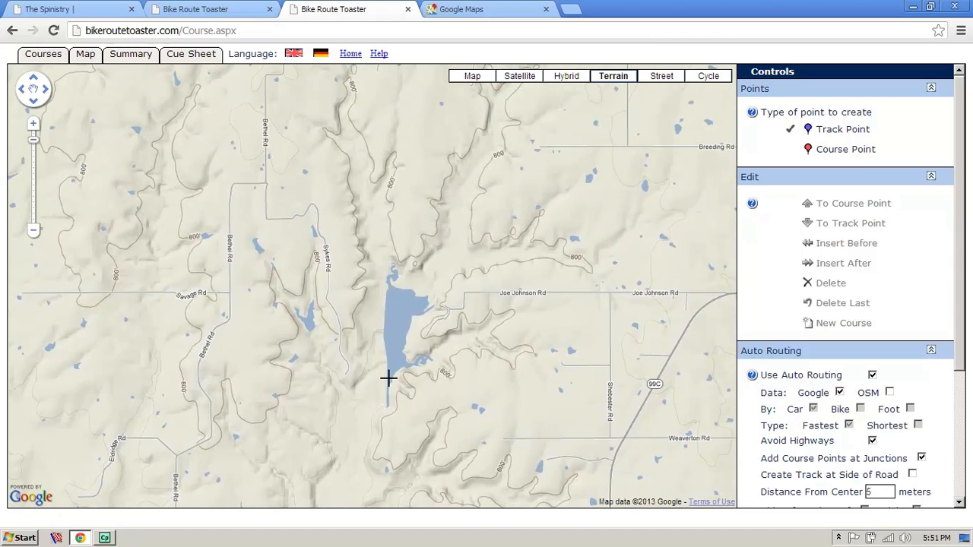
pyautogui.moveTo(431, 219); pyautogui.dragTo(412, 314)
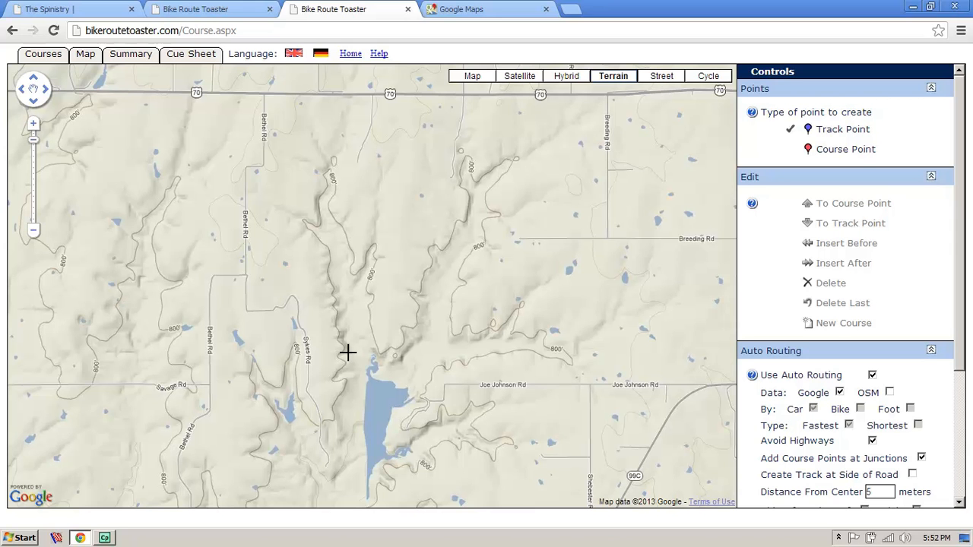
pyautogui.moveTo(319, 398); pyautogui.dragTo(336, 254)
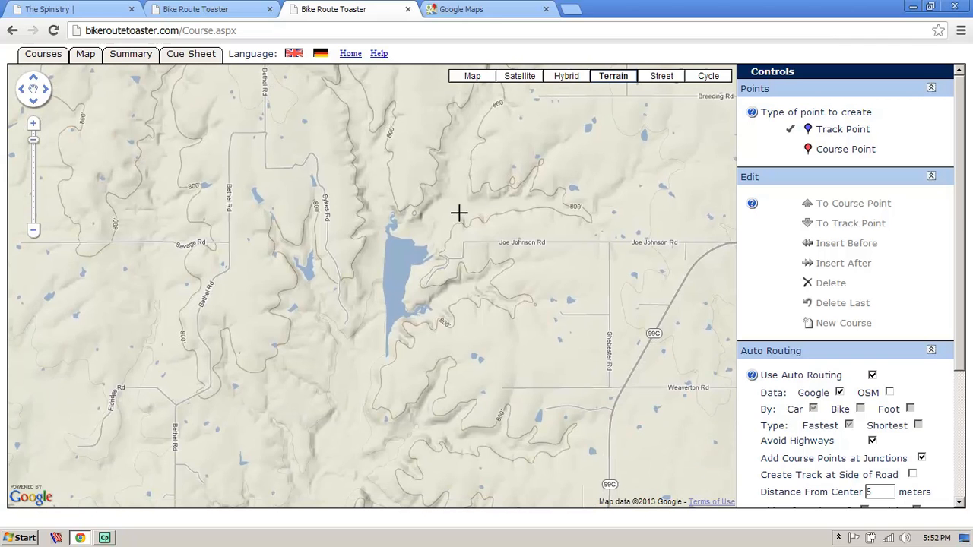
pyautogui.moveTo(326, 418); pyautogui.dragTo(427, 344)
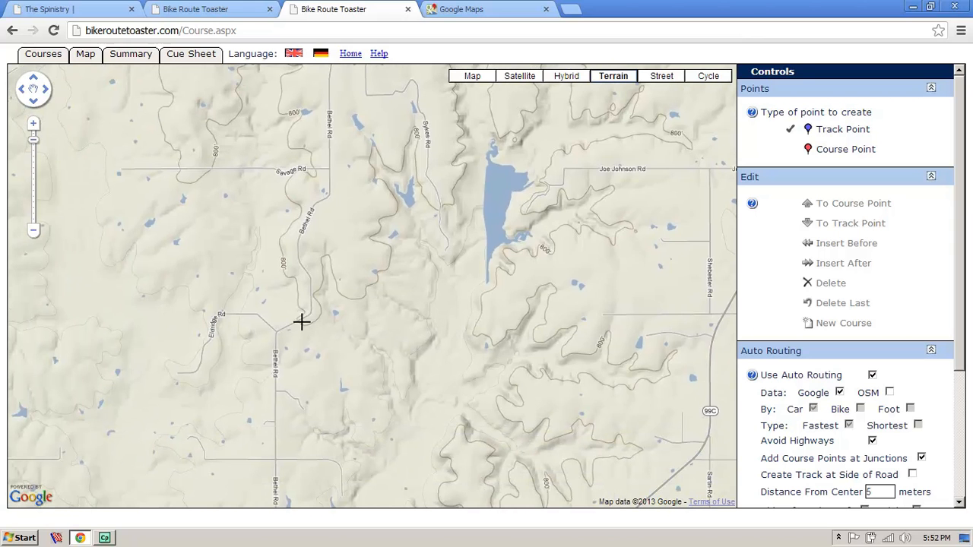
# - Examine the terrain and back roads around Griffin Mountain Rd, Bethel Rd, McMillan Rd and Cox Rd, west of Highway 99C
pyautogui.moveTo(255, 388); pyautogui.dragTo(309, 158)
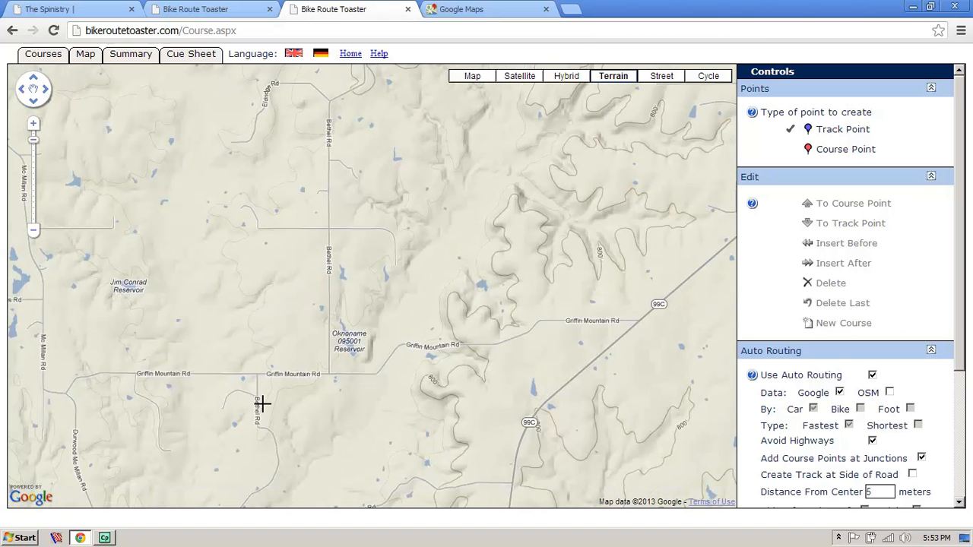
pyautogui.moveTo(266, 407); pyautogui.dragTo(321, 342)
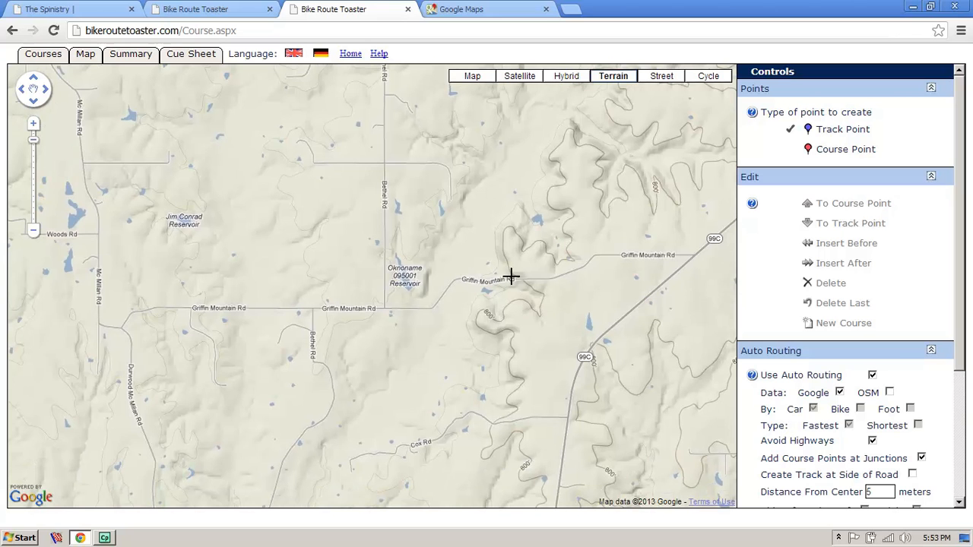
pyautogui.click(34, 230)
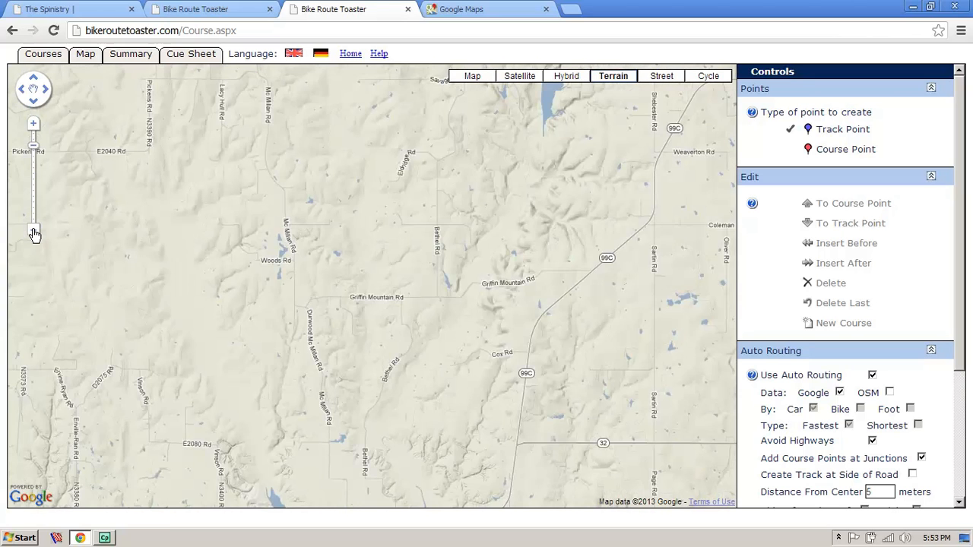
# - Examine the relief of the wider region from Interstate 35 and Lake Murray east to Madill and Kingston
pyautogui.click(33, 229)
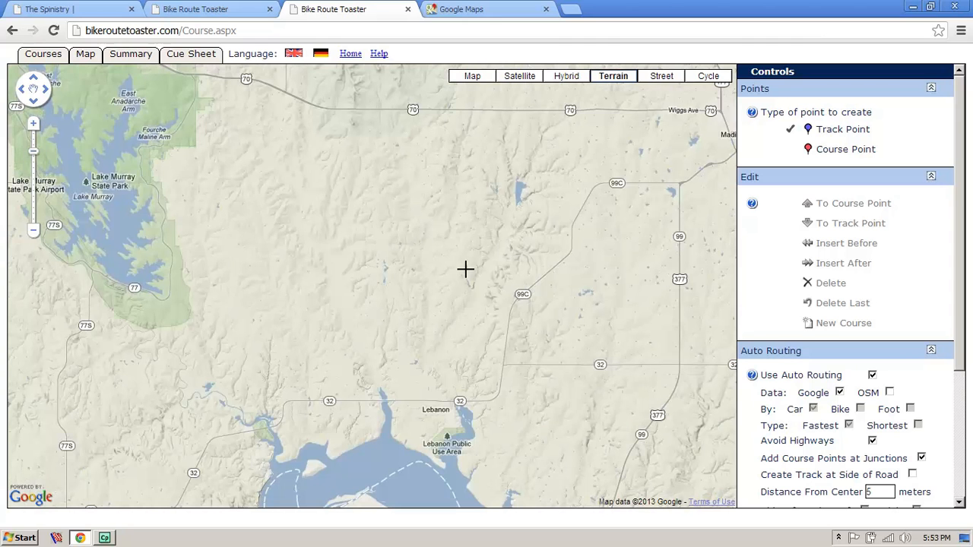
pyautogui.moveTo(679, 252); pyautogui.dragTo(486, 314)
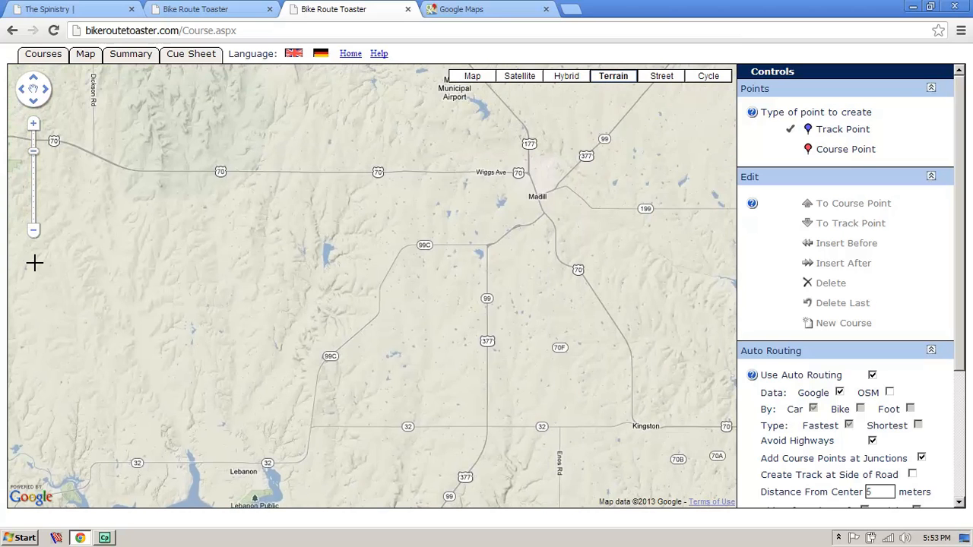
pyautogui.moveTo(236, 310); pyautogui.dragTo(507, 273)
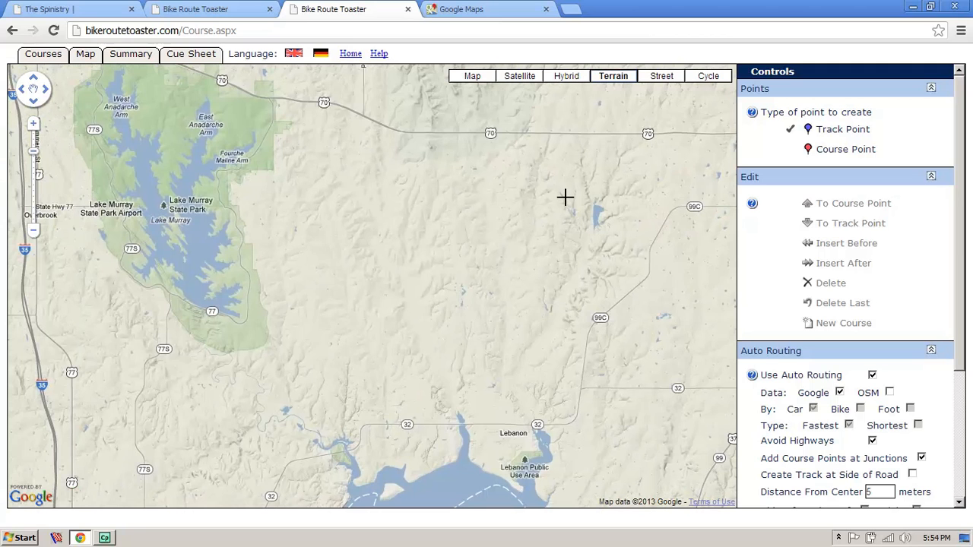
pyautogui.moveTo(507, 194); pyautogui.dragTo(511, 309)
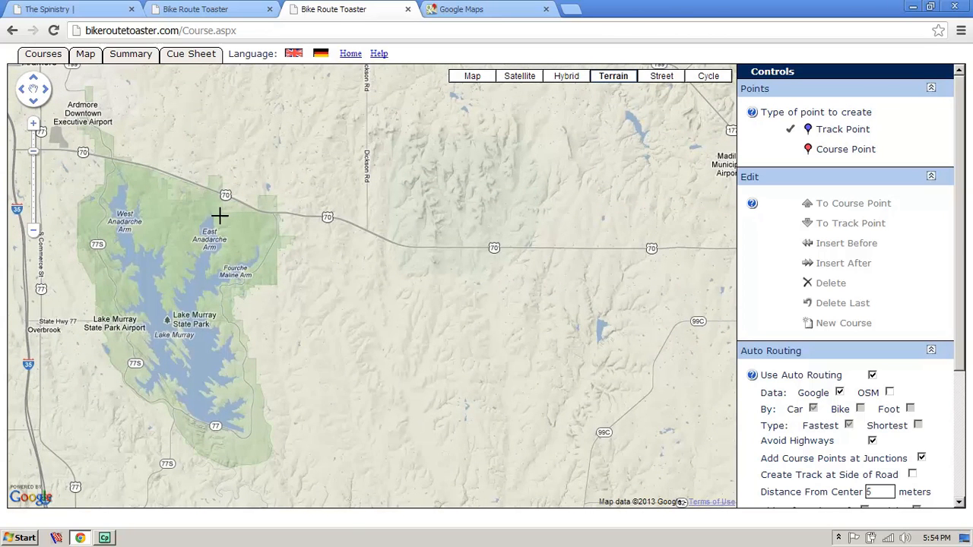
pyautogui.moveTo(447, 427); pyautogui.dragTo(460, 322)
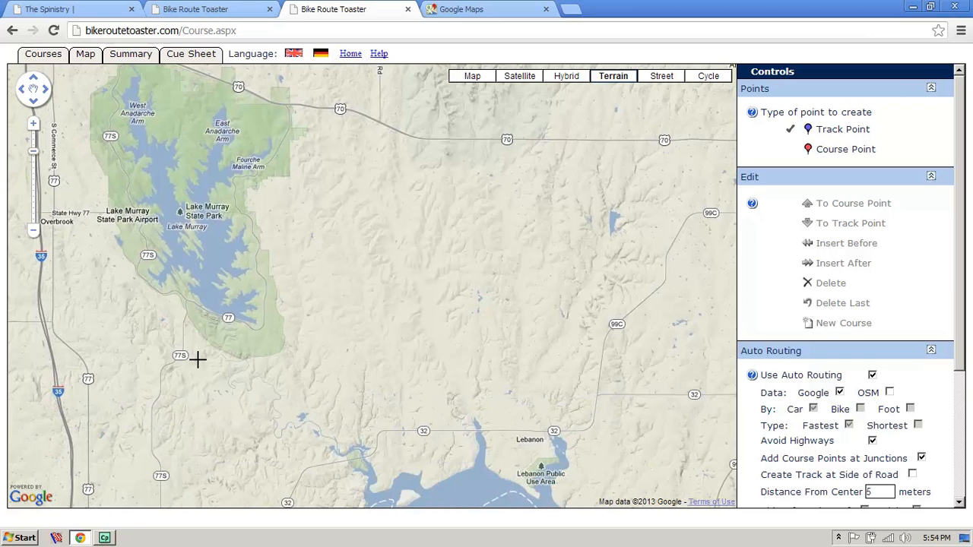
pyautogui.moveTo(205, 412); pyautogui.dragTo(335, 459)
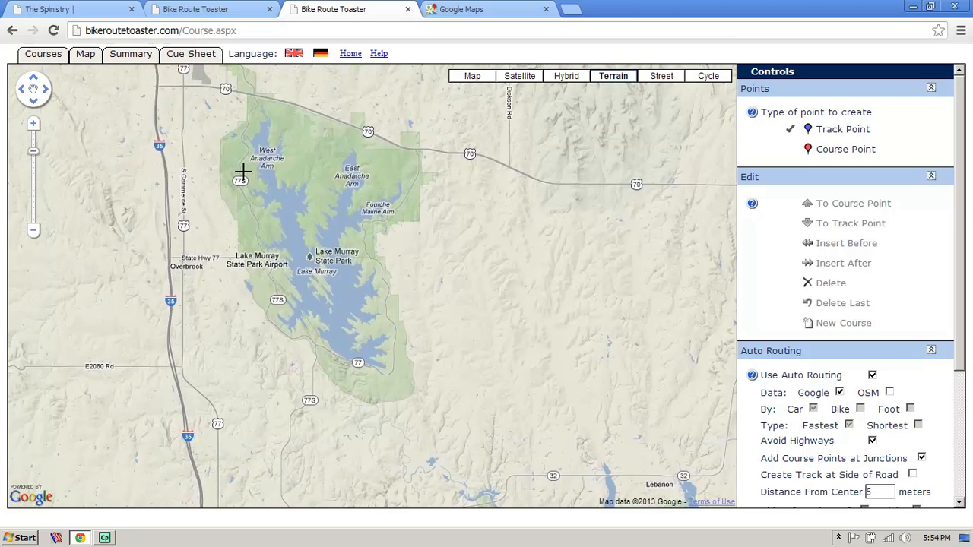
# - Examine the terrain west of Lake Murray up close, around Overbrook and Lake Murray State Park Airport
pyautogui.click(32, 123)
pyautogui.moveTo(270, 279); pyautogui.dragTo(570, 319)
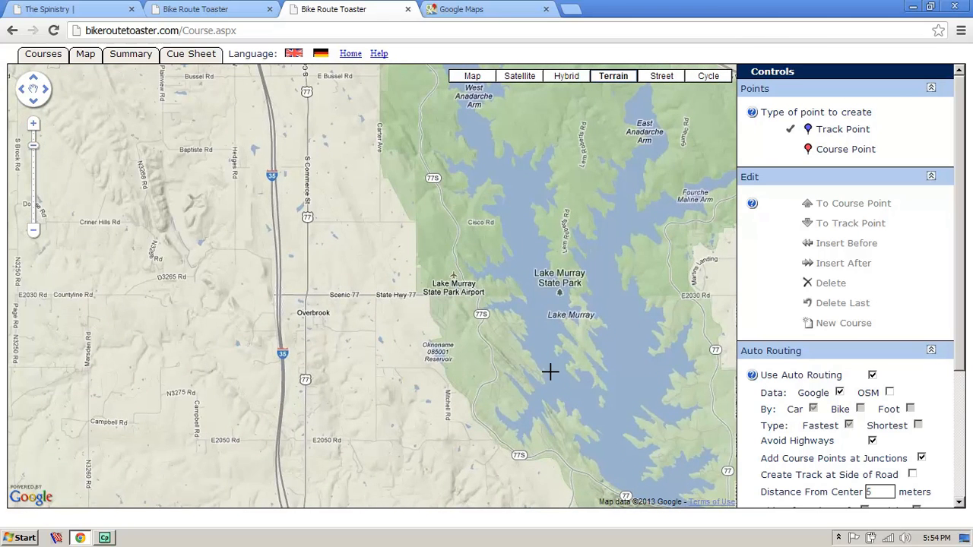
pyautogui.moveTo(452, 347); pyautogui.dragTo(429, 318)
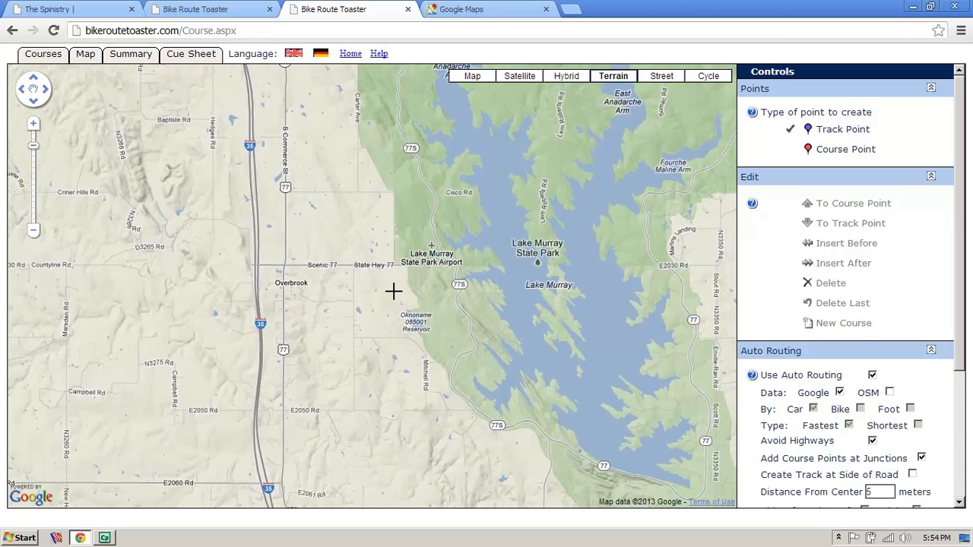
pyautogui.click(33, 123)
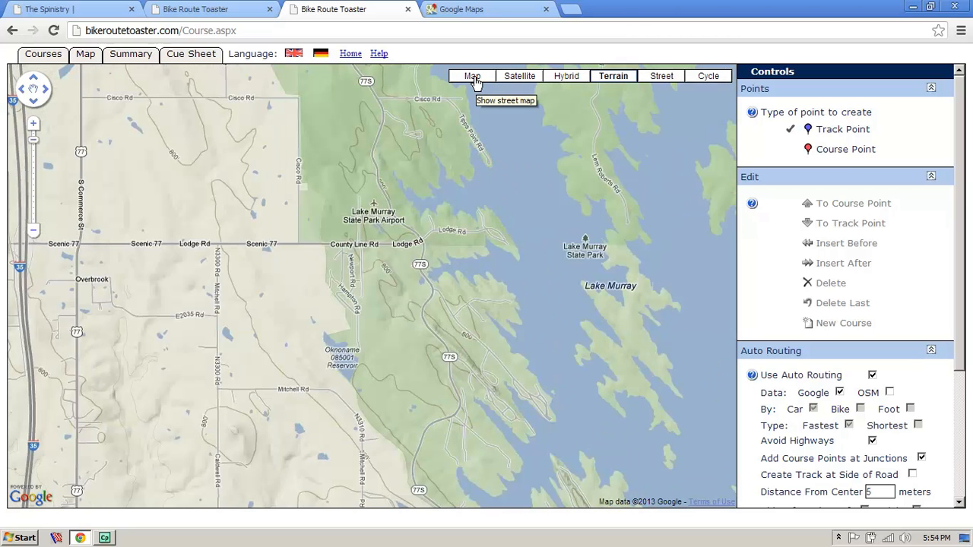
# - Switch the map to the standard Map view and examine Highways 77S and 77 around Lake Murray's southern end
pyautogui.click(472, 77)
pyautogui.moveTo(548, 371); pyautogui.dragTo(504, 344)
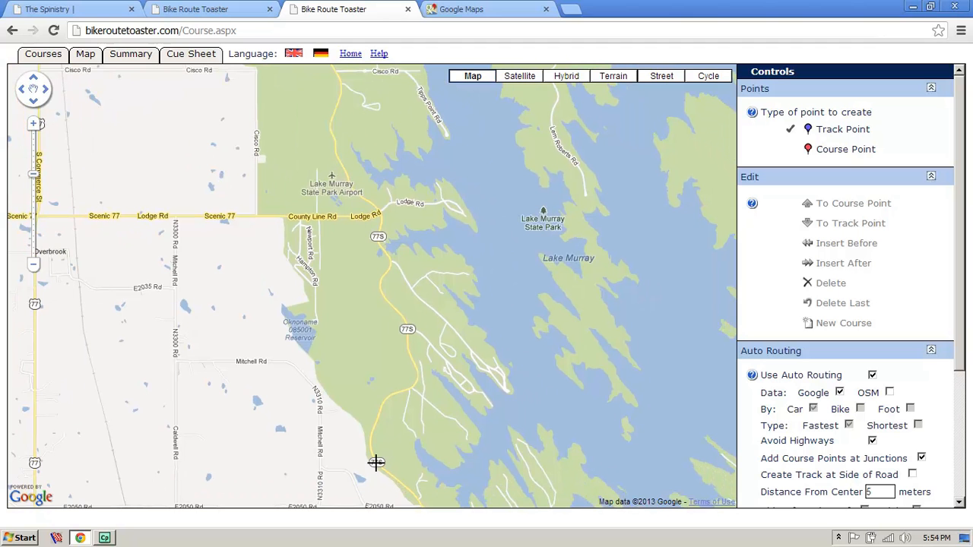
pyautogui.moveTo(499, 474); pyautogui.dragTo(407, 284)
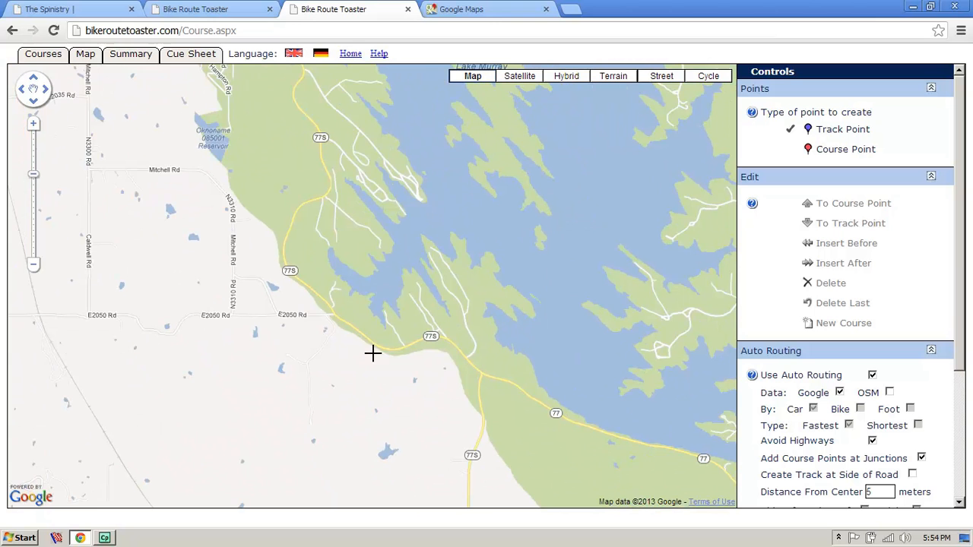
pyautogui.moveTo(565, 416); pyautogui.dragTo(410, 284)
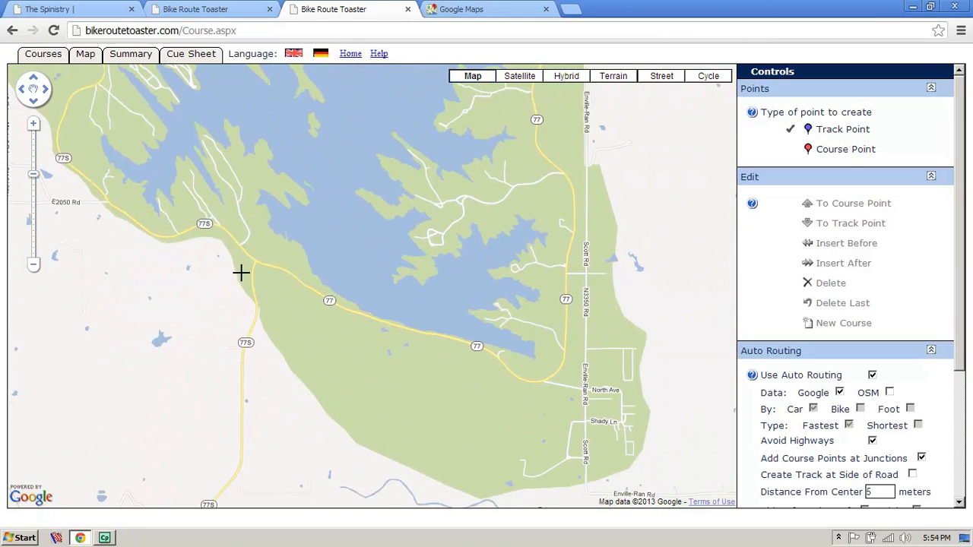
pyautogui.moveTo(425, 174); pyautogui.dragTo(380, 303)
pyautogui.moveTo(250, 304); pyautogui.dragTo(446, 289)
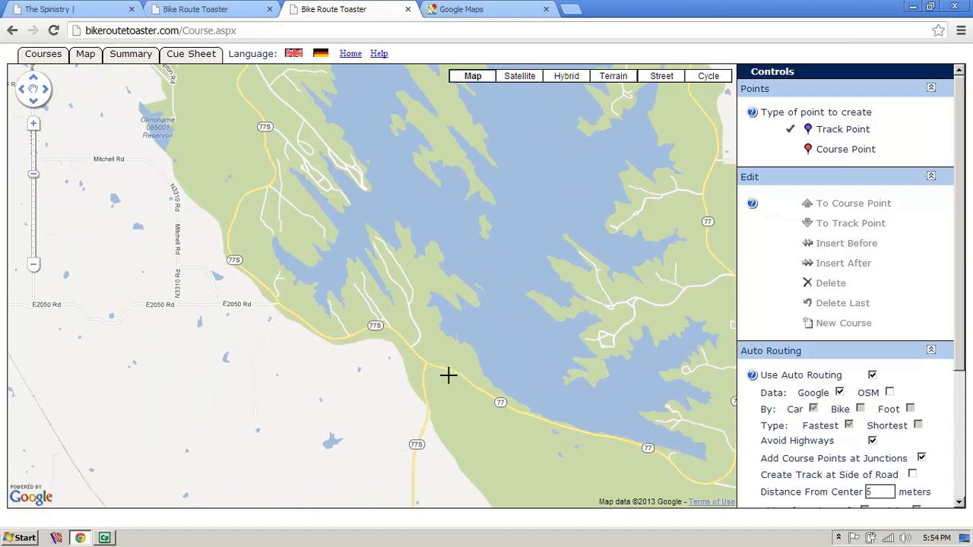
# - Examine the roads between Overbrook and Lake Murray's west shore, including Lodge Rd, Mitchell Rd and E2050 Rd
pyautogui.moveTo(282, 226); pyautogui.dragTo(341, 343)
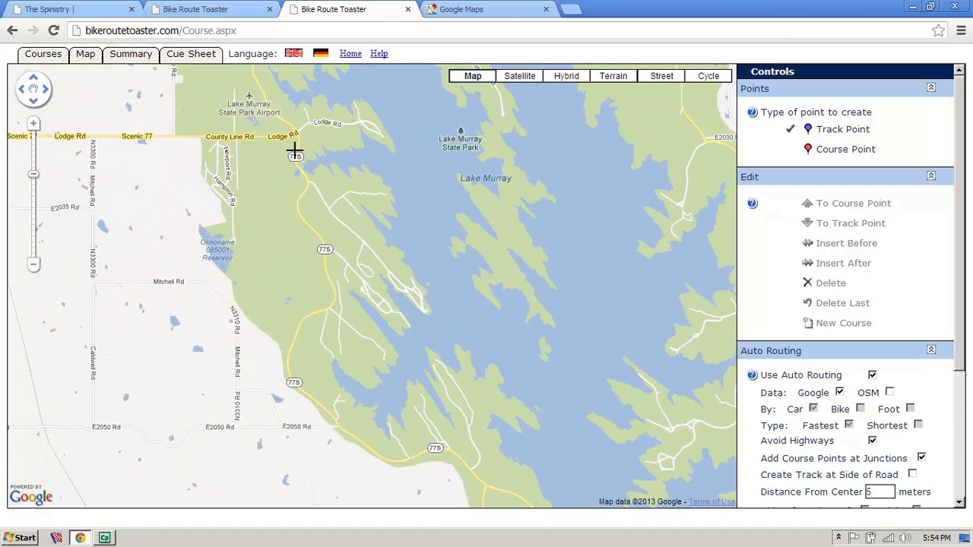
pyautogui.moveTo(275, 193); pyautogui.dragTo(368, 388)
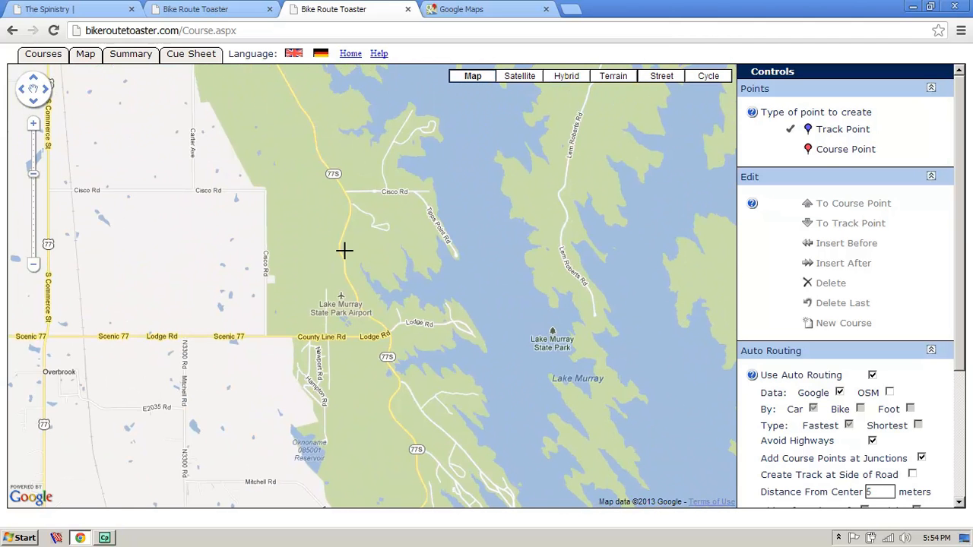
pyautogui.moveTo(339, 382); pyautogui.dragTo(360, 243)
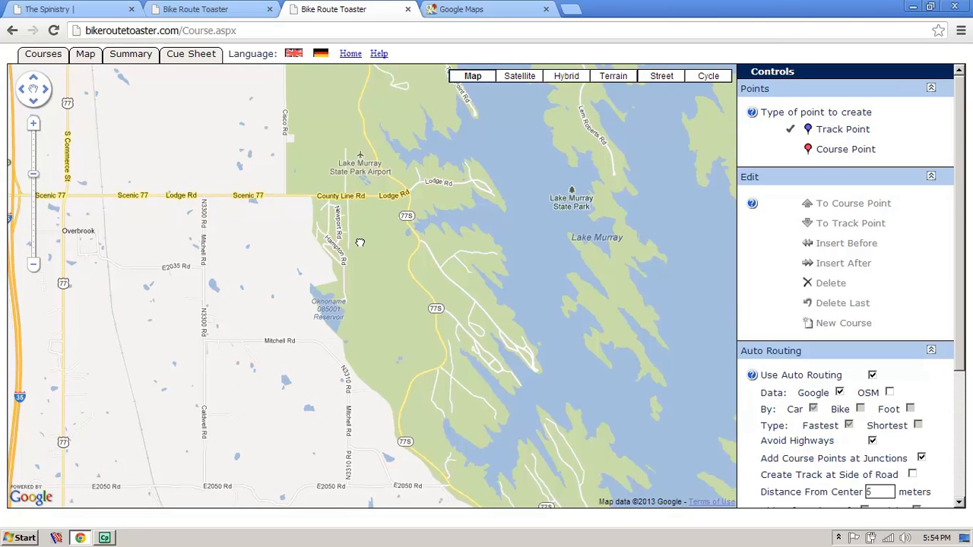
pyautogui.moveTo(441, 341); pyautogui.dragTo(409, 219)
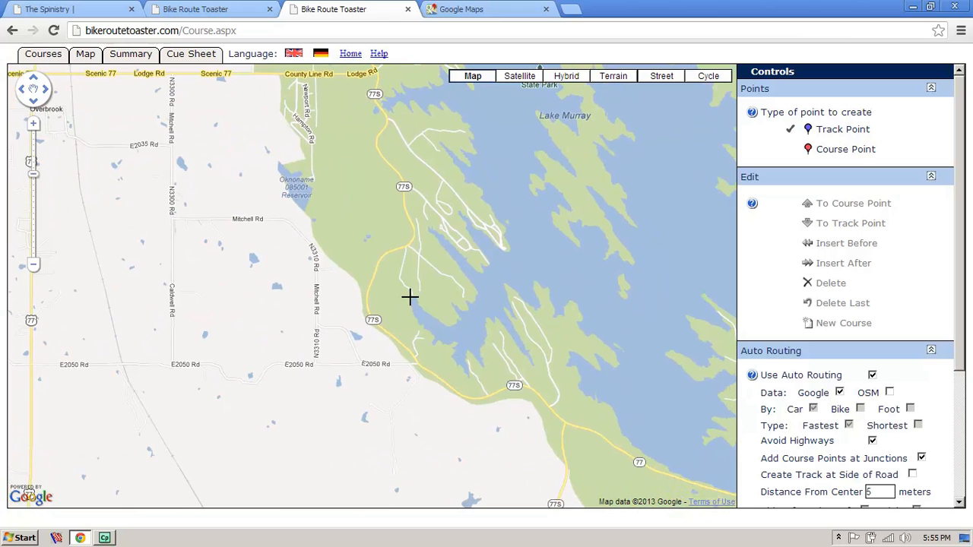
pyautogui.moveTo(421, 268); pyautogui.dragTo(516, 367)
# - Trace the back roads west of Highway 77S from E Bussel Rd and Carter Ave along Cisco Rd south to Mitchell Rd
pyautogui.moveTo(419, 122); pyautogui.dragTo(444, 377)
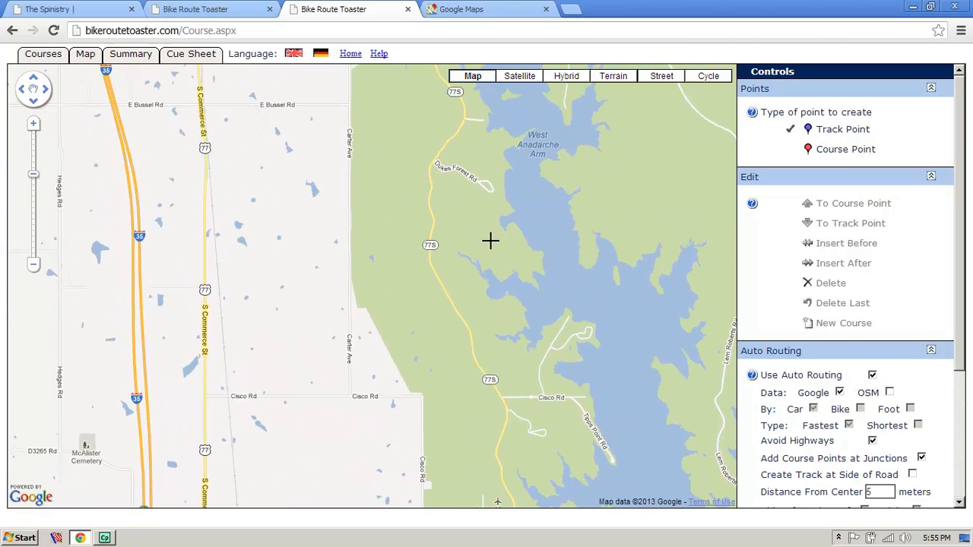
pyautogui.moveTo(401, 125); pyautogui.dragTo(416, 285)
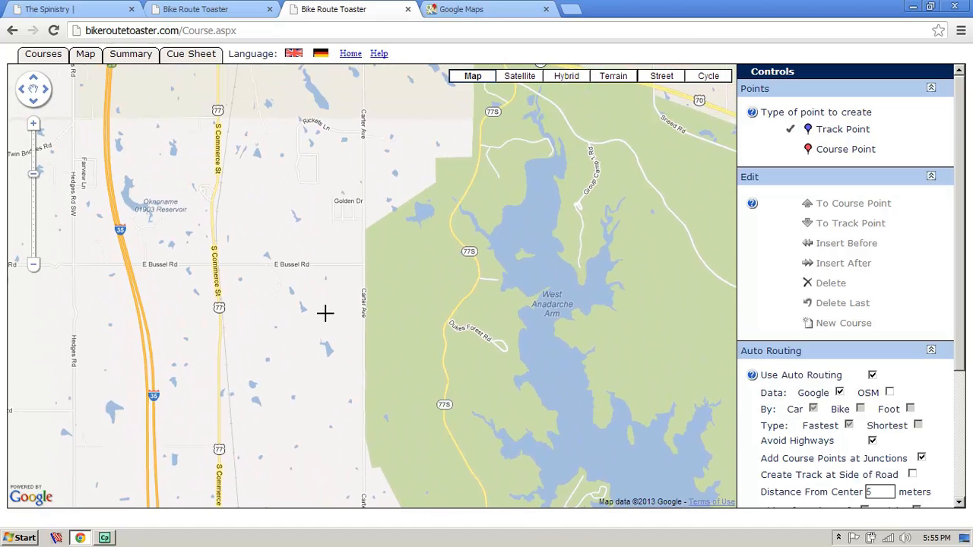
pyautogui.moveTo(343, 373); pyautogui.dragTo(312, 201)
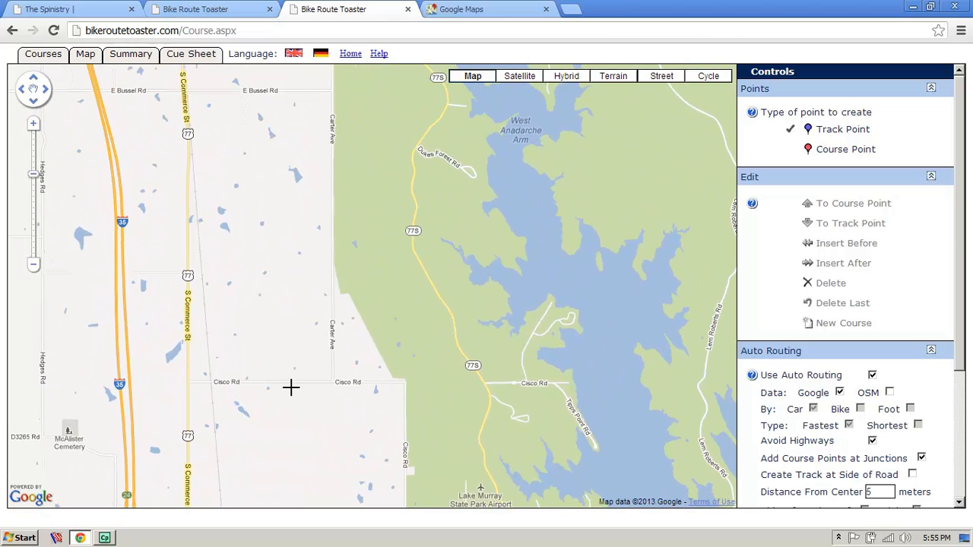
pyautogui.moveTo(351, 435); pyautogui.dragTo(345, 281)
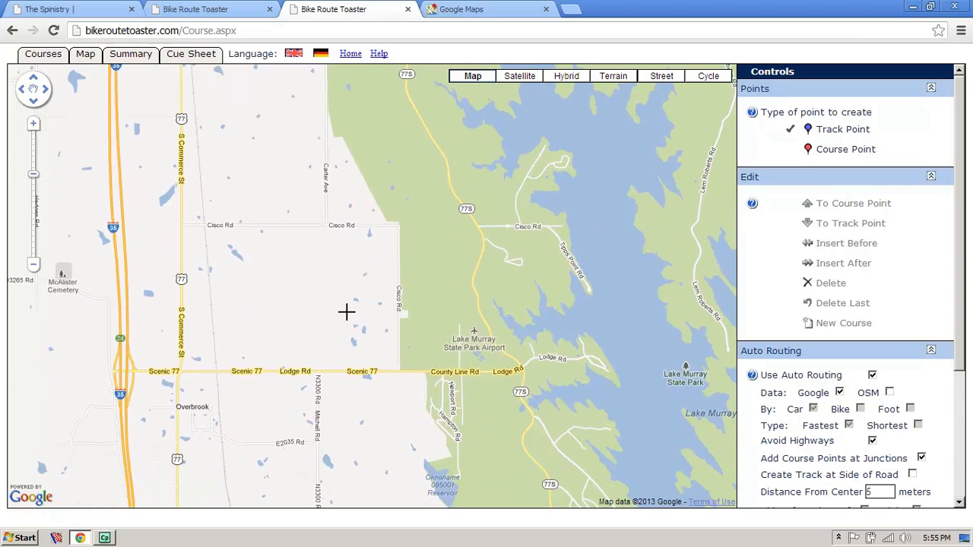
pyautogui.moveTo(474, 430); pyautogui.dragTo(446, 191)
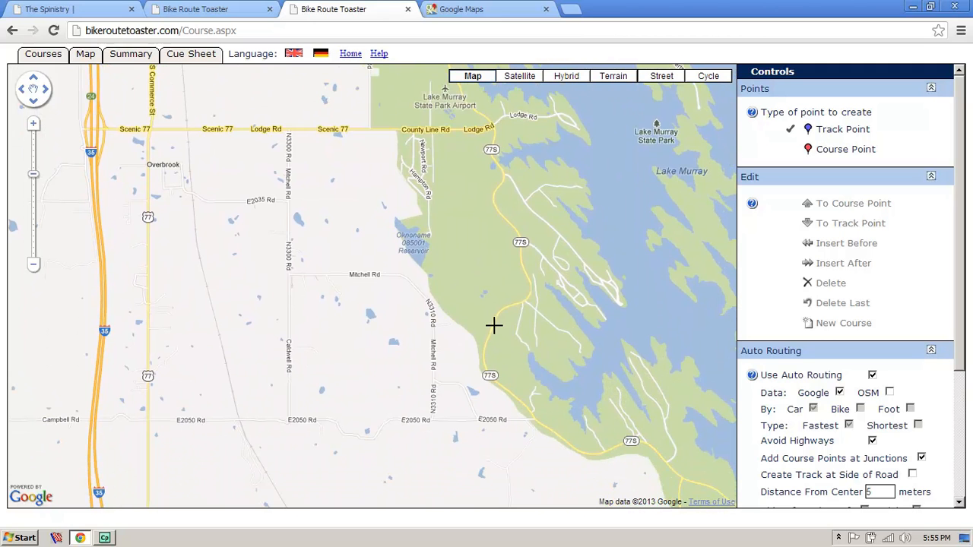
# - Switch the map to Terrain view and examine the contours around Mitchell Rd, Caldwell Rd and E2050 Rd up close
pyautogui.click(612, 77)
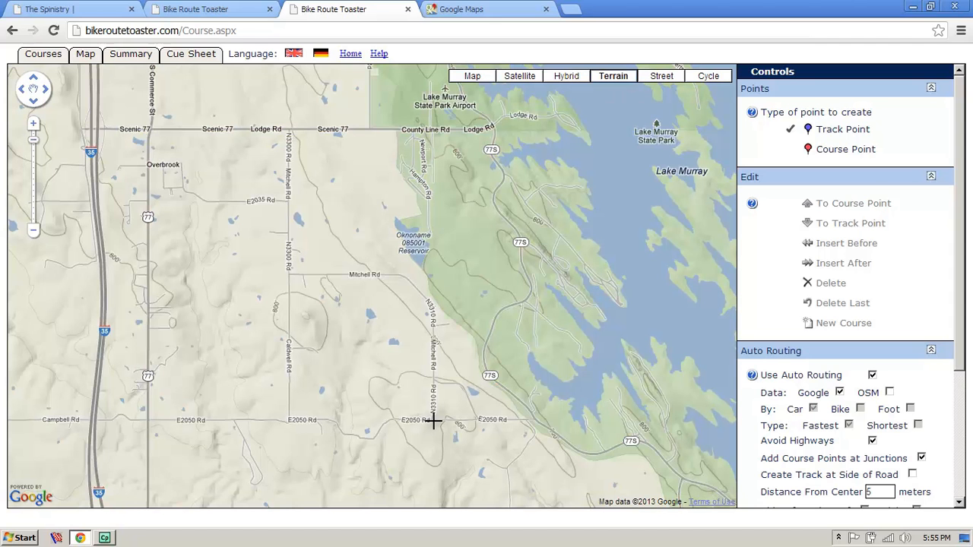
pyautogui.moveTo(486, 435); pyautogui.dragTo(456, 407)
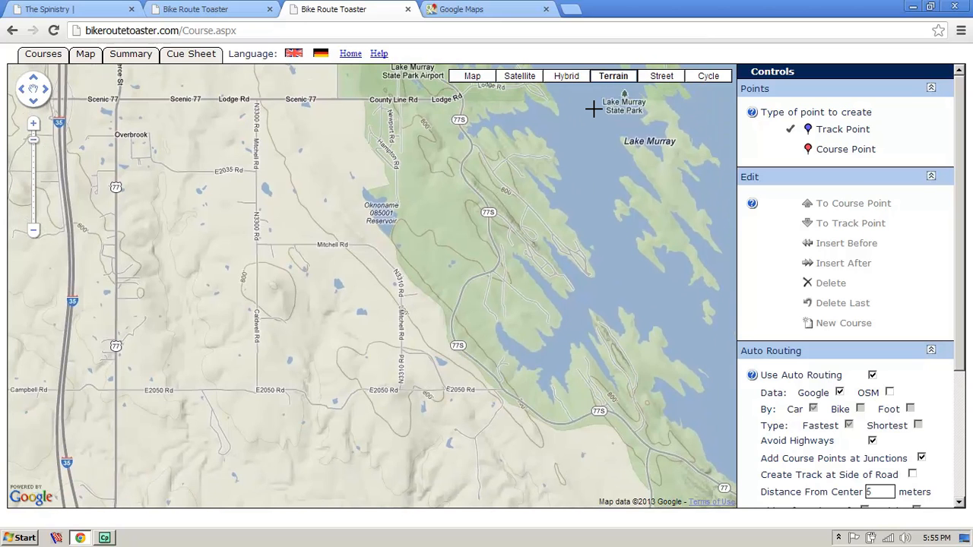
pyautogui.click(34, 132)
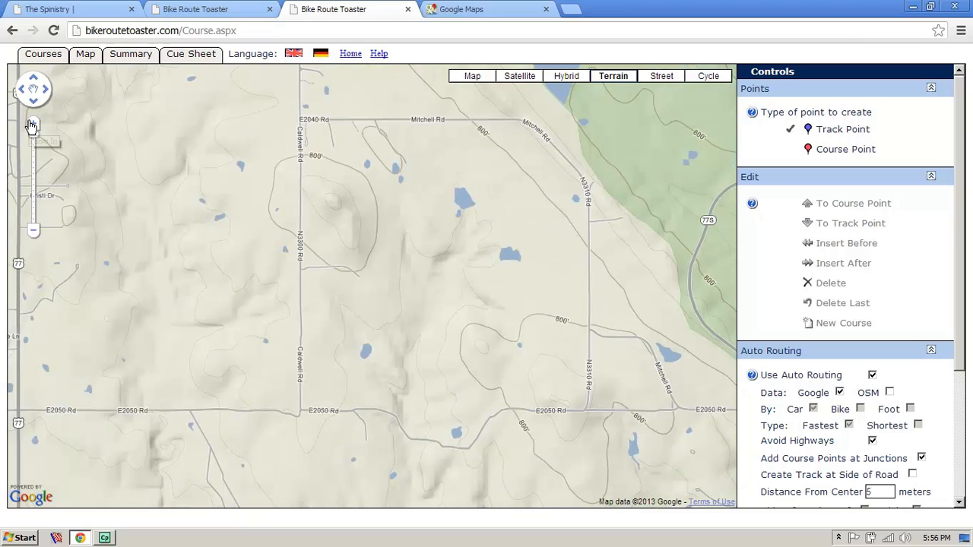
pyautogui.moveTo(469, 381); pyautogui.dragTo(449, 357)
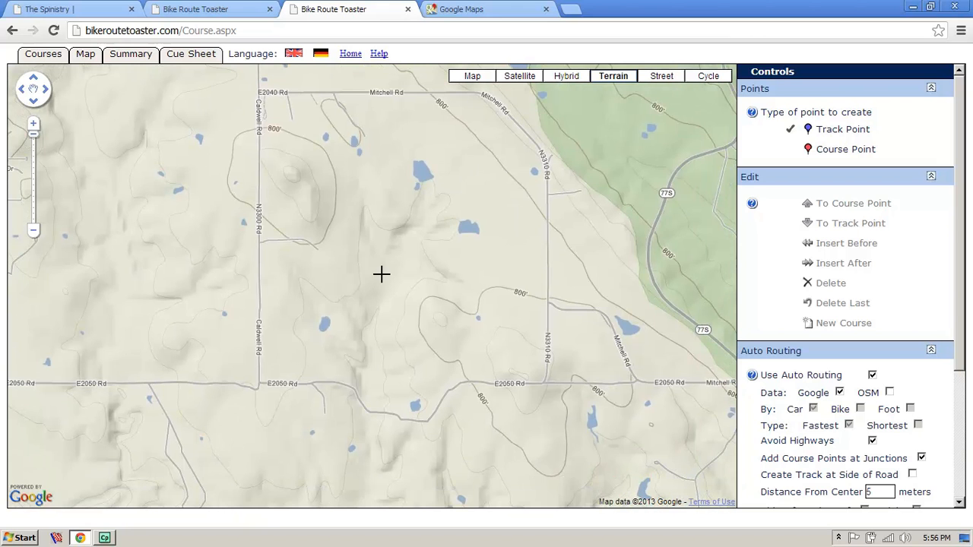
pyautogui.moveTo(408, 185); pyautogui.dragTo(400, 304)
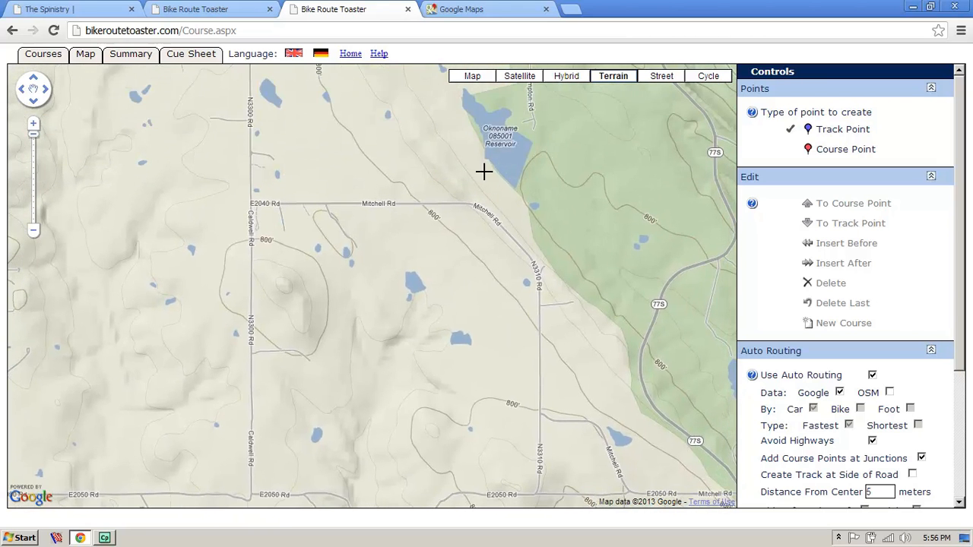
# - Switch the map to Satellite view and inspect the Mitchell Rd curve south of the reservoir up close
pyautogui.click(520, 77)
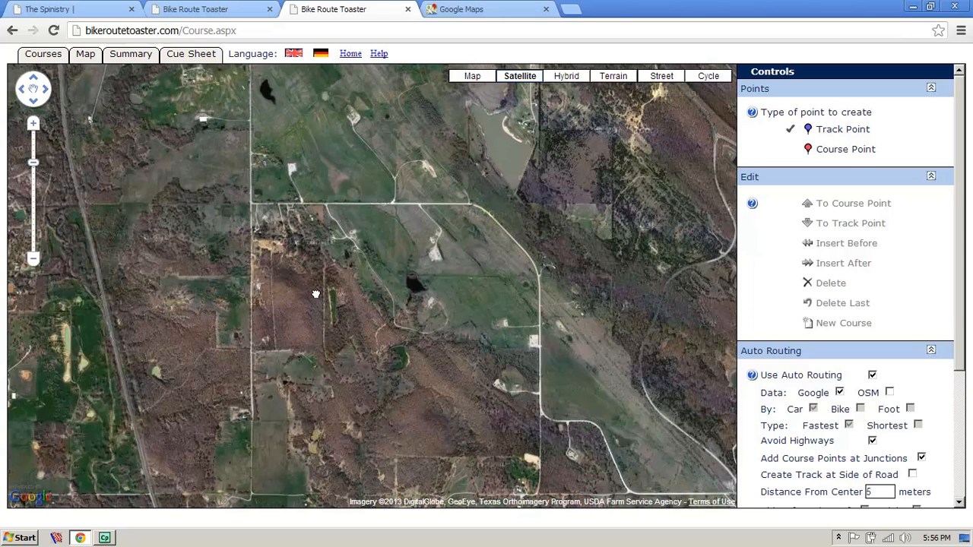
pyautogui.moveTo(316, 294); pyautogui.dragTo(343, 384)
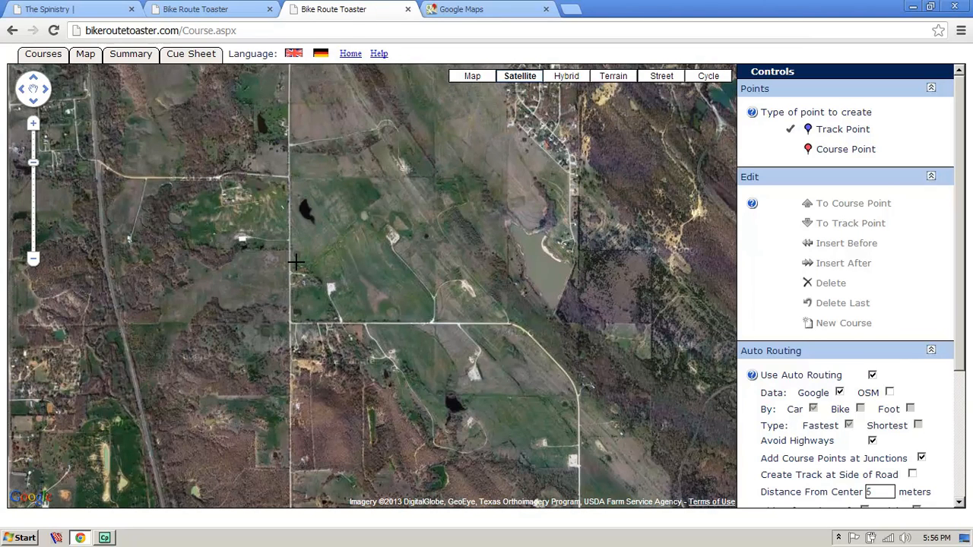
pyautogui.click(33, 123)
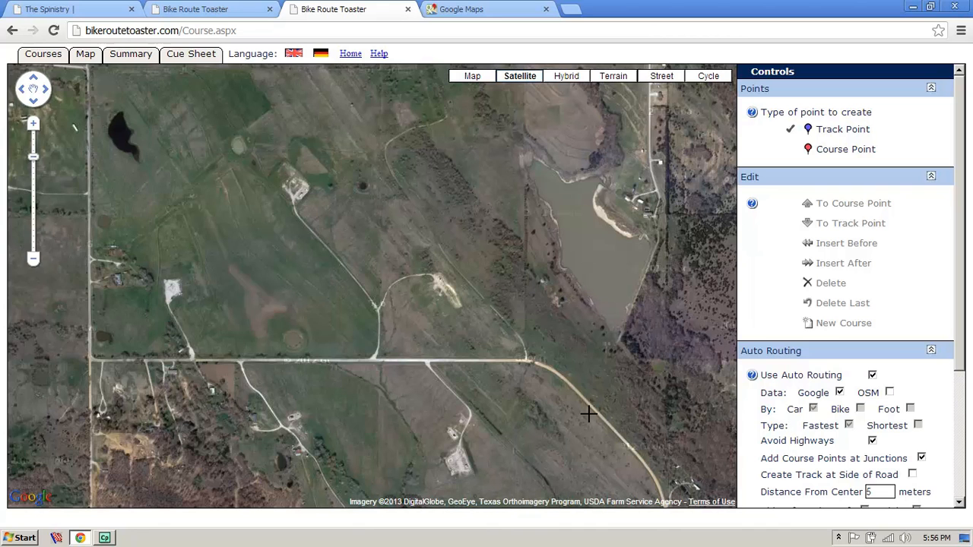
pyautogui.moveTo(472, 371); pyautogui.dragTo(381, 296)
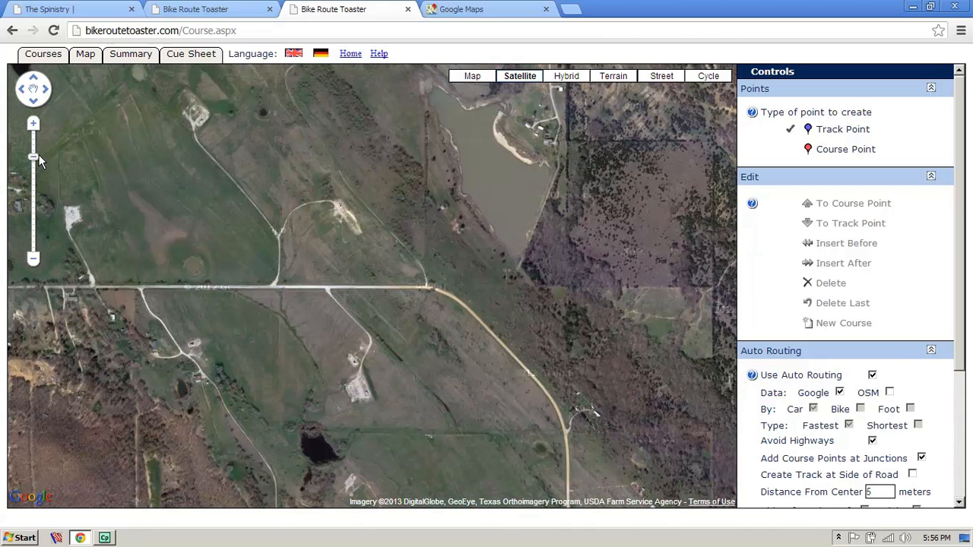
pyautogui.click(33, 124)
pyautogui.click(32, 124)
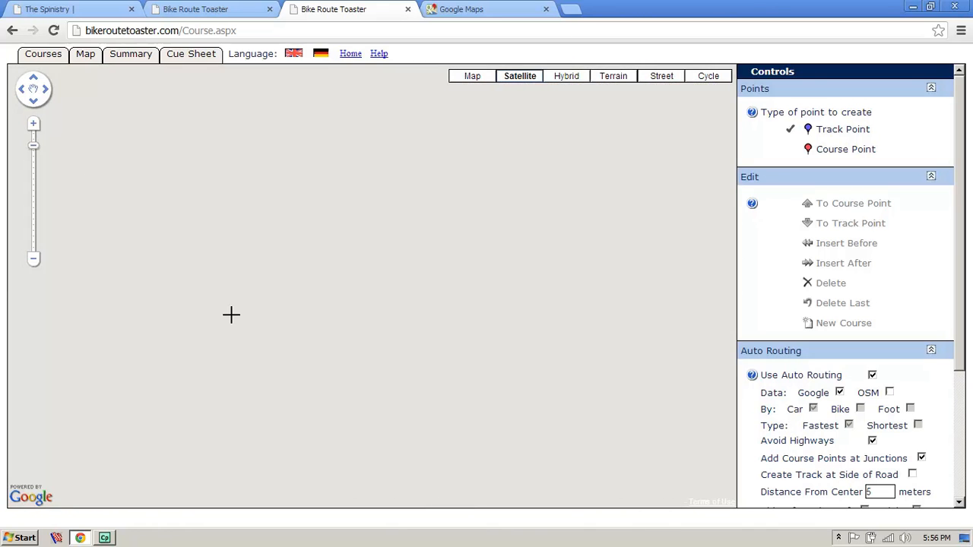
# - Examine the road surface of Mitchell Rd from its curve westward along the straight stretch
pyautogui.moveTo(315, 355); pyautogui.dragTo(340, 299)
pyautogui.moveTo(344, 263); pyautogui.dragTo(430, 306)
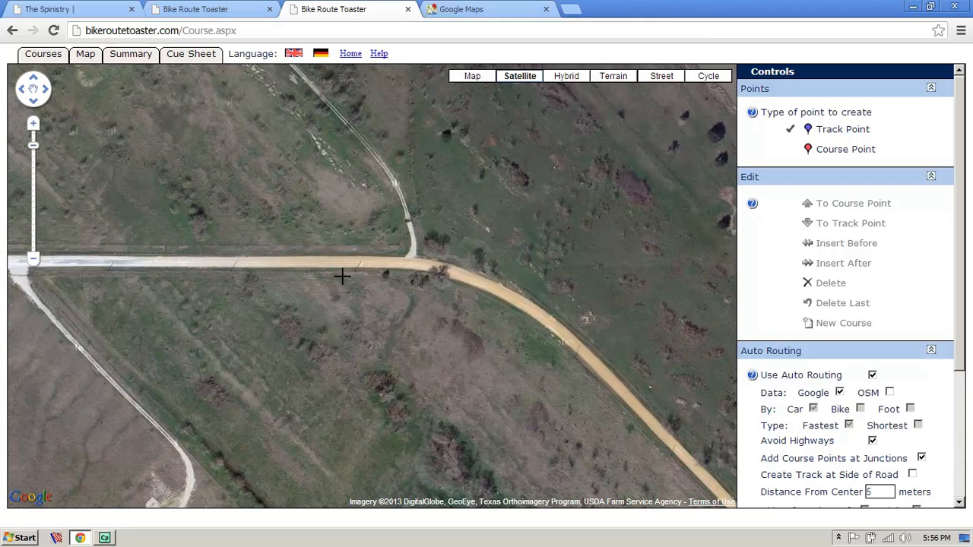
pyautogui.moveTo(341, 276); pyautogui.dragTo(443, 300)
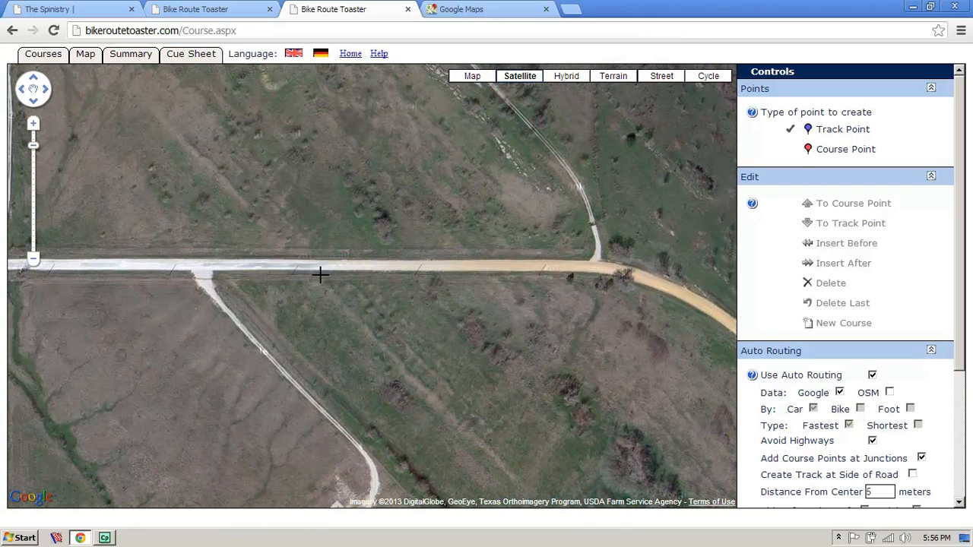
pyautogui.moveTo(164, 280); pyautogui.dragTo(509, 278)
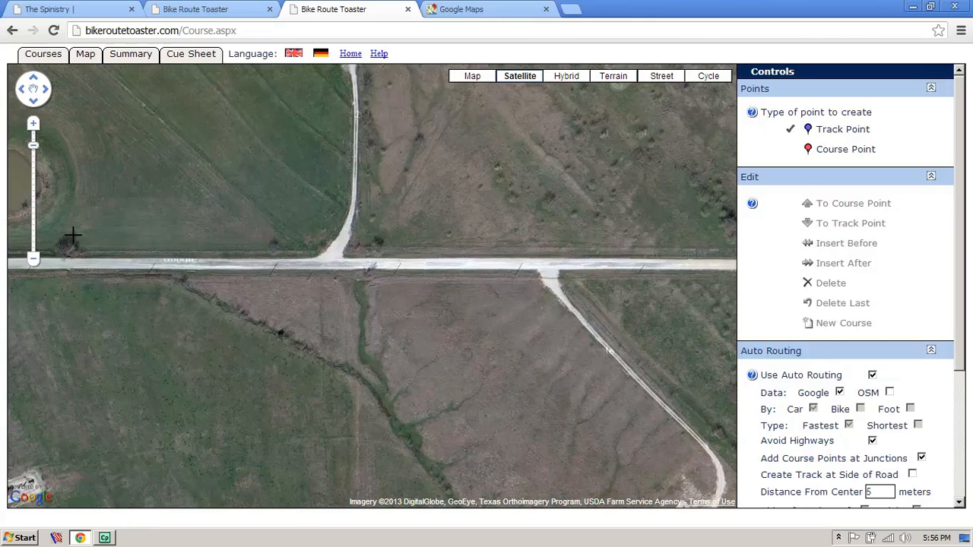
pyautogui.moveTo(439, 278); pyautogui.dragTo(250, 269)
pyautogui.click(33, 261)
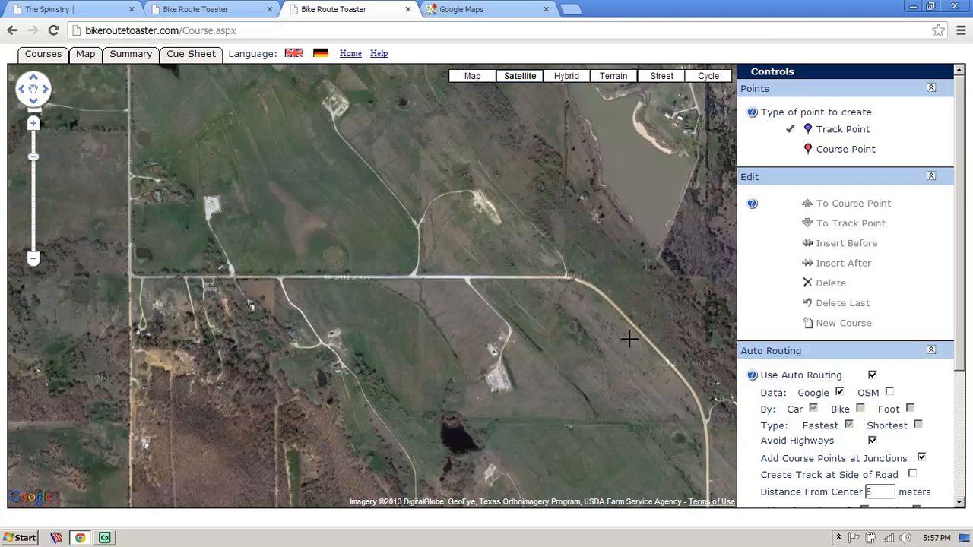
# - Inspect the satellite imagery of the junction of Mitchell Rd and Caldwell Rd up close
pyautogui.moveTo(196, 400); pyautogui.dragTo(494, 375)
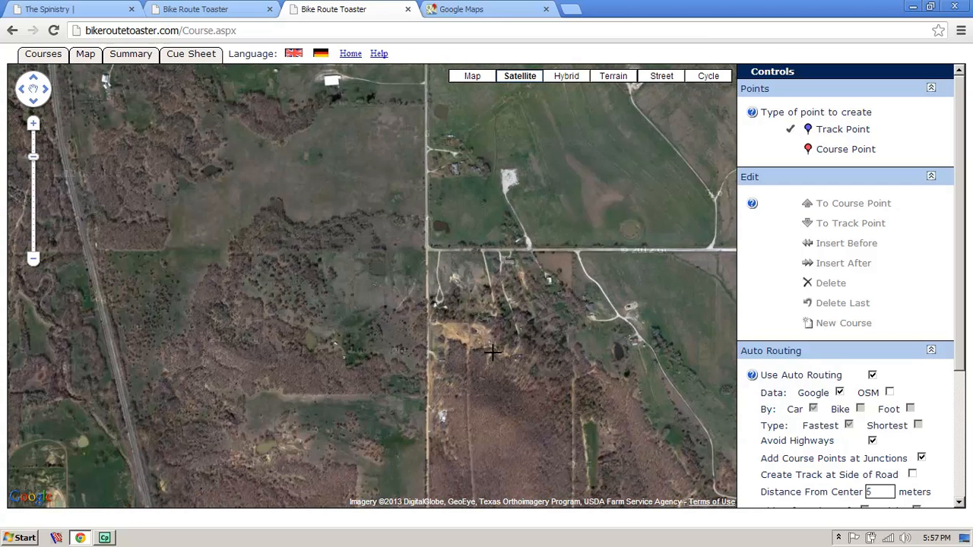
pyautogui.click(34, 124)
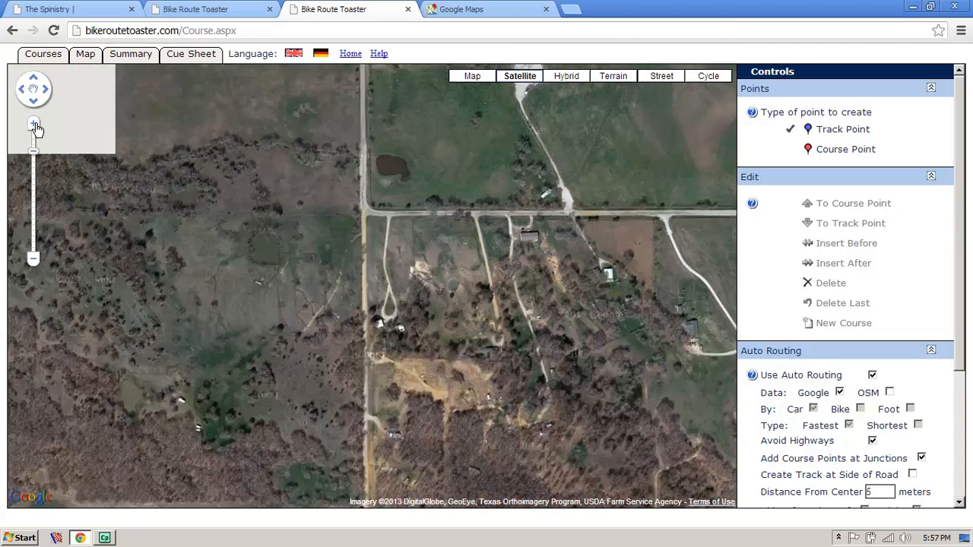
pyautogui.click(36, 126)
pyautogui.moveTo(207, 162); pyautogui.dragTo(304, 288)
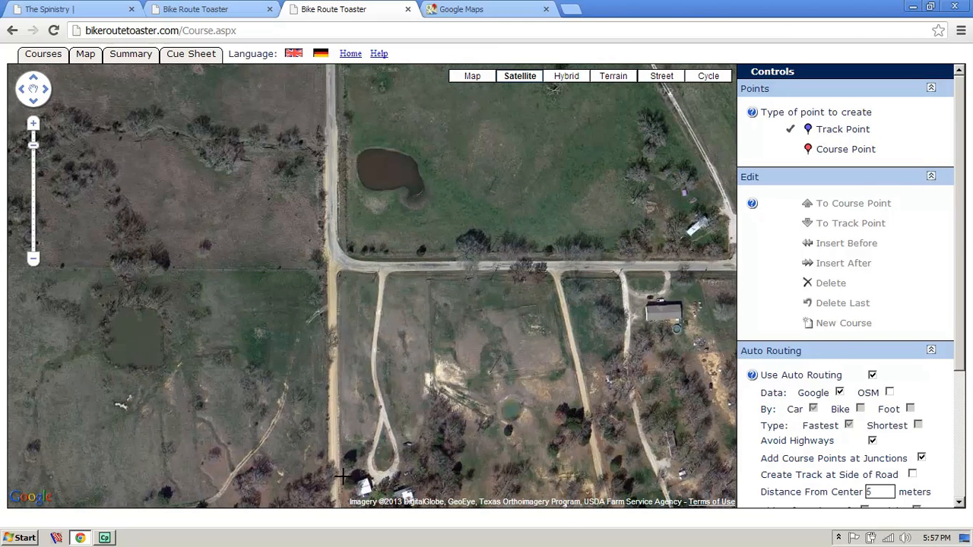
# - Trace Caldwell Rd (N3300 Rd) south from Mitchell Rd to E2050 Rd, examining its surface in the satellite imagery
pyautogui.moveTo(372, 486); pyautogui.dragTo(331, 152)
pyautogui.moveTo(307, 298); pyautogui.dragTo(296, 238)
pyautogui.moveTo(275, 450); pyautogui.dragTo(276, 206)
pyautogui.moveTo(287, 453); pyautogui.dragTo(287, 180)
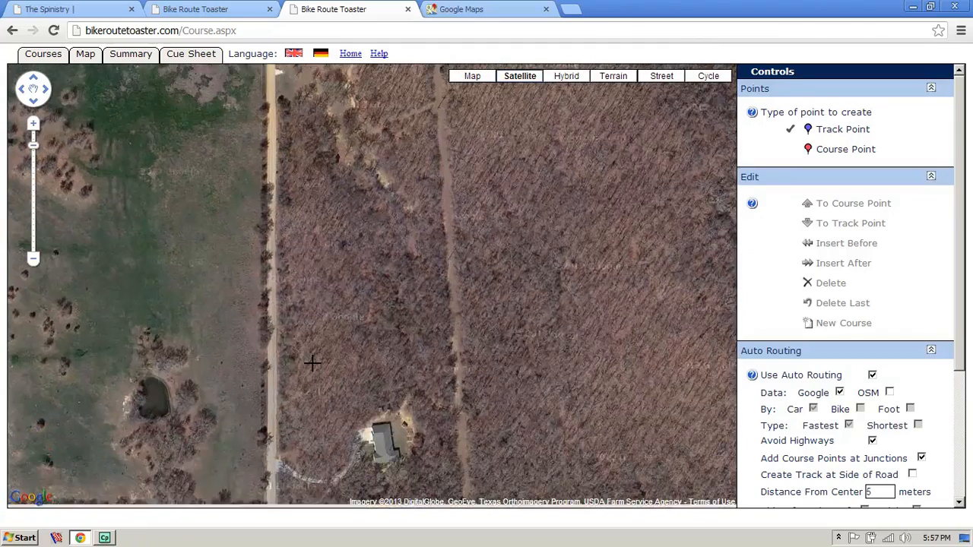
pyautogui.moveTo(322, 456); pyautogui.dragTo(311, 211)
pyautogui.moveTo(321, 338); pyautogui.dragTo(321, 277)
pyautogui.moveTo(322, 456); pyautogui.dragTo(299, 228)
pyautogui.moveTo(309, 356); pyautogui.dragTo(309, 207)
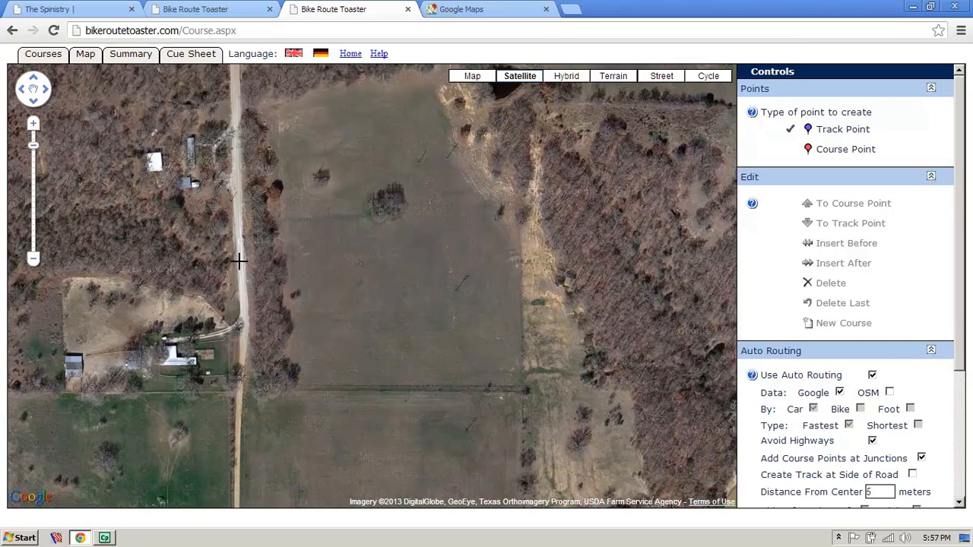
pyautogui.moveTo(298, 420); pyautogui.dragTo(308, 281)
pyautogui.moveTo(303, 451); pyautogui.dragTo(337, 371)
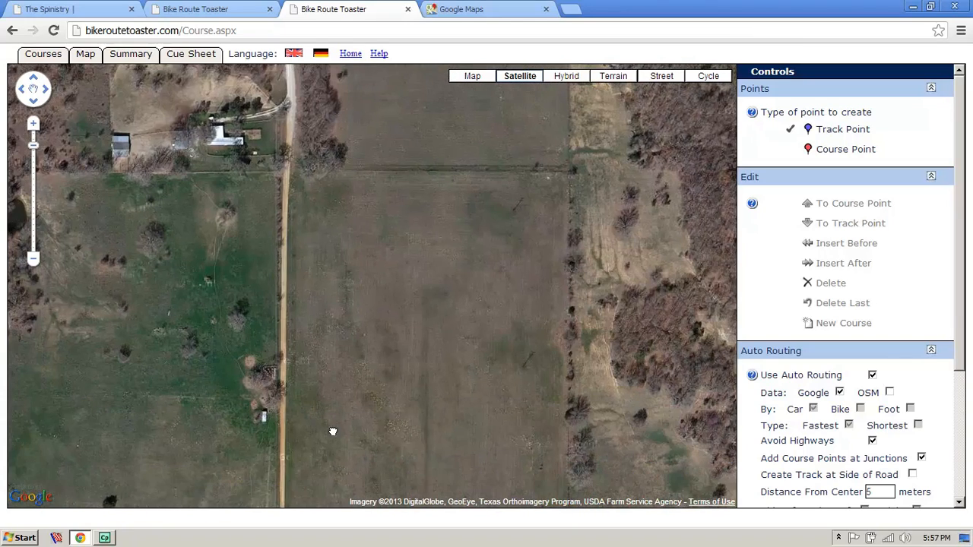
pyautogui.moveTo(332, 432); pyautogui.dragTo(309, 218)
pyautogui.moveTo(321, 395); pyautogui.dragTo(308, 333)
pyautogui.moveTo(351, 429); pyautogui.dragTo(292, 327)
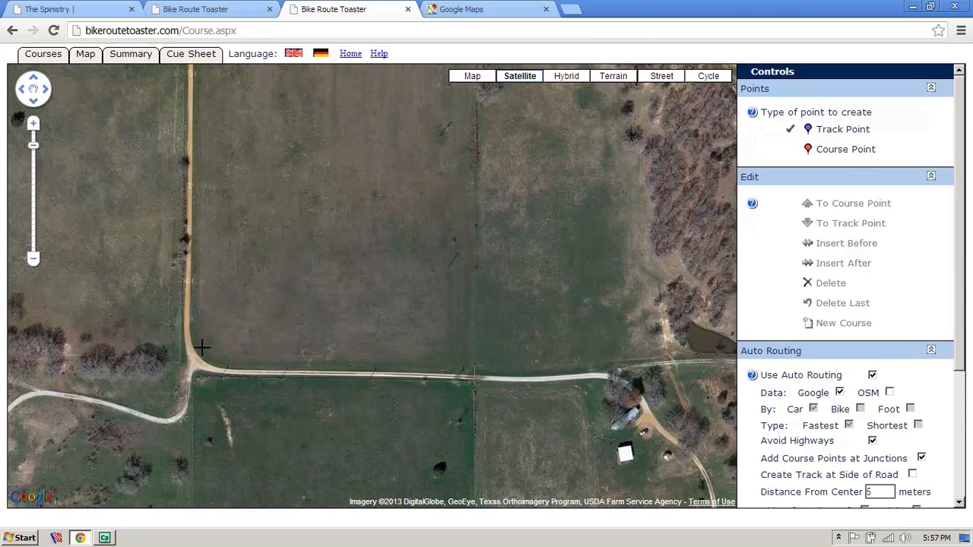
pyautogui.moveTo(422, 354); pyautogui.dragTo(290, 284)
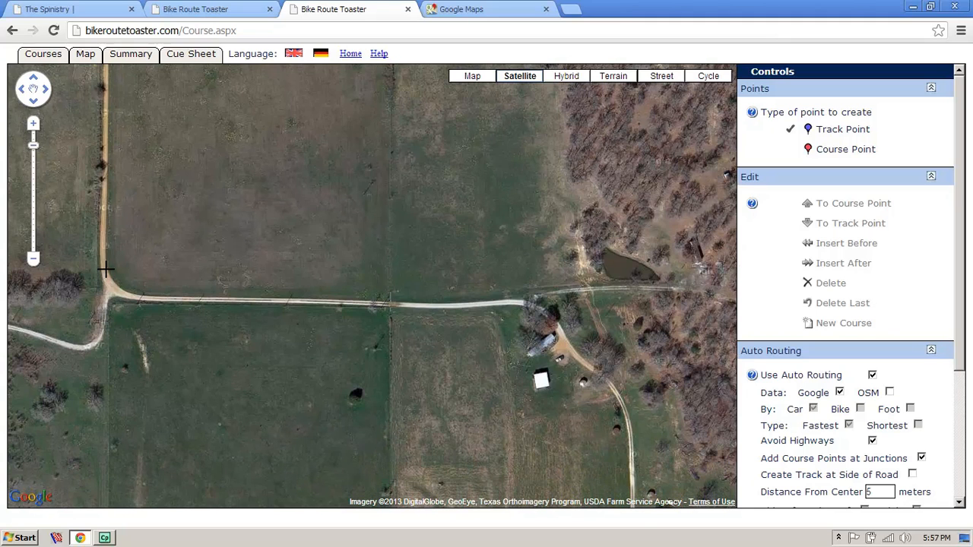
# - Compare Map and Satellite views of E2050 Rd around the N3300 Rd junction and the fork farther east
pyautogui.click(472, 75)
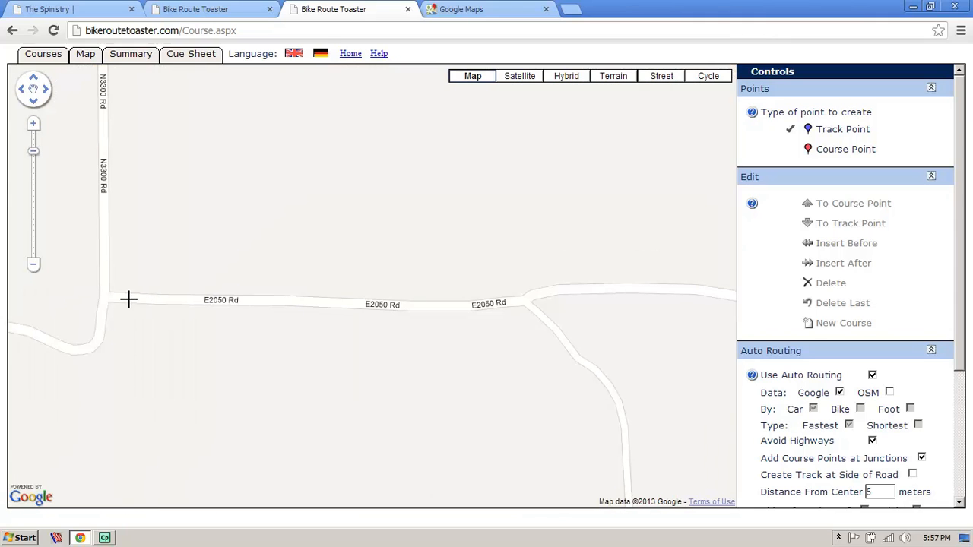
pyautogui.moveTo(108, 333); pyautogui.dragTo(544, 323)
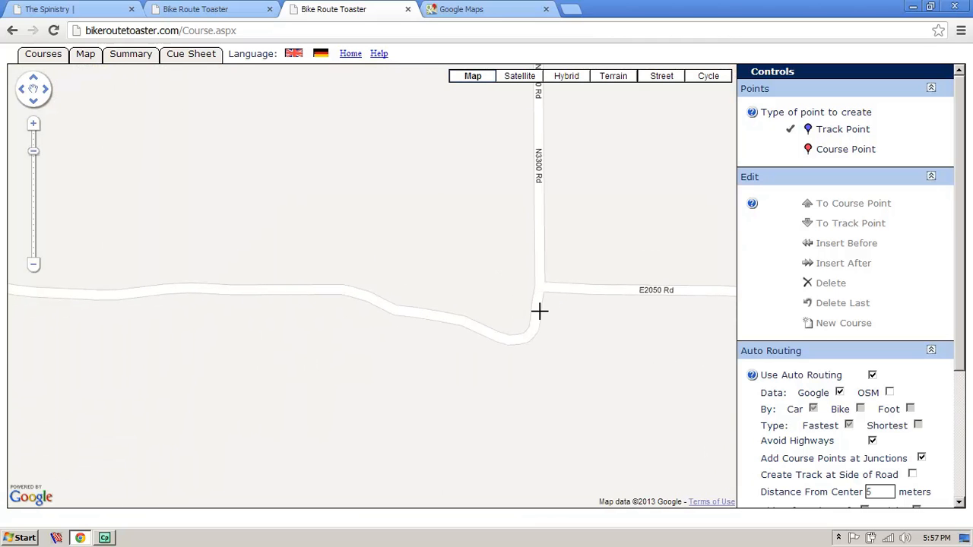
pyautogui.moveTo(571, 319); pyautogui.dragTo(176, 281)
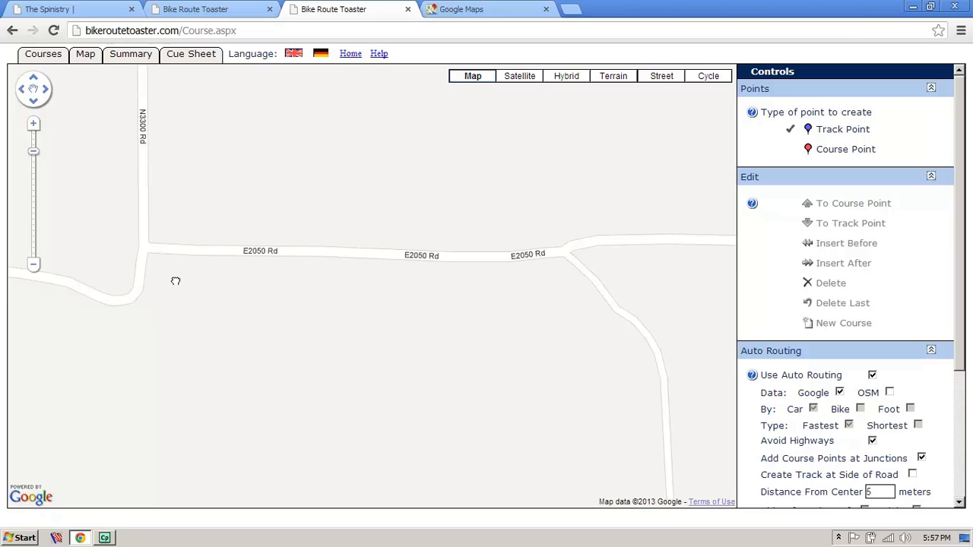
pyautogui.moveTo(581, 329); pyautogui.dragTo(174, 250)
pyautogui.moveTo(272, 205); pyautogui.dragTo(347, 254)
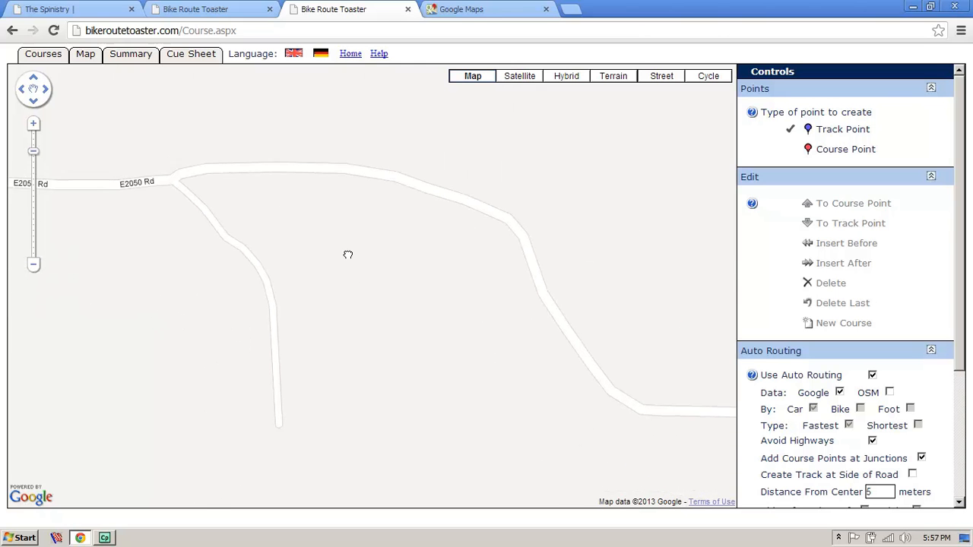
pyautogui.click(505, 80)
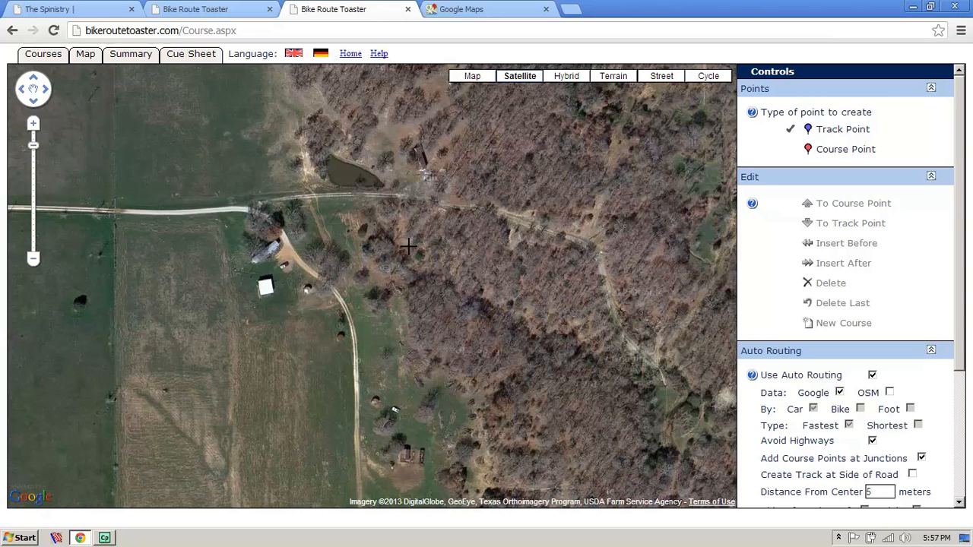
pyautogui.click(33, 259)
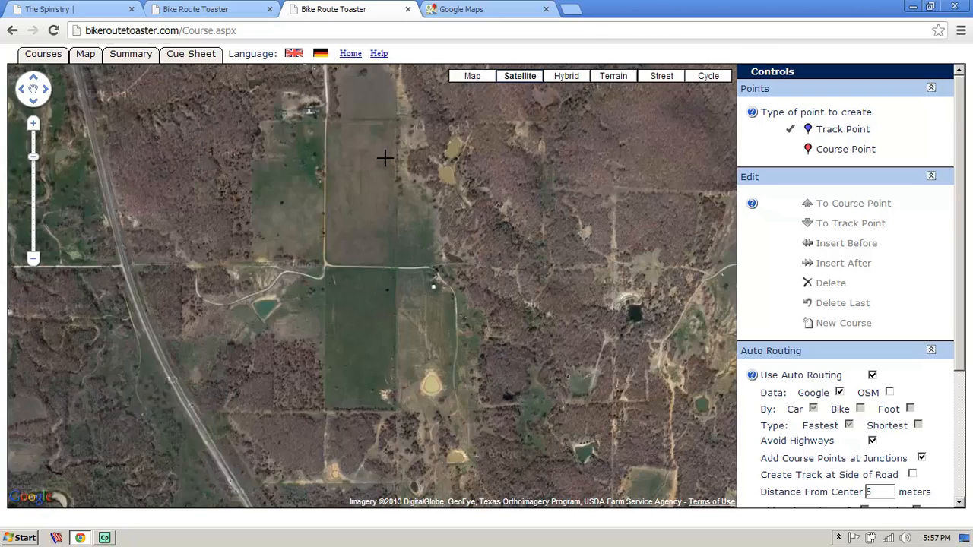
# - Trace N3310 Rd from the Mitchell Rd curve south to the Mitchell Rd fork, examining its surface in the satellite imagery
pyautogui.moveTo(385, 157); pyautogui.dragTo(188, 471)
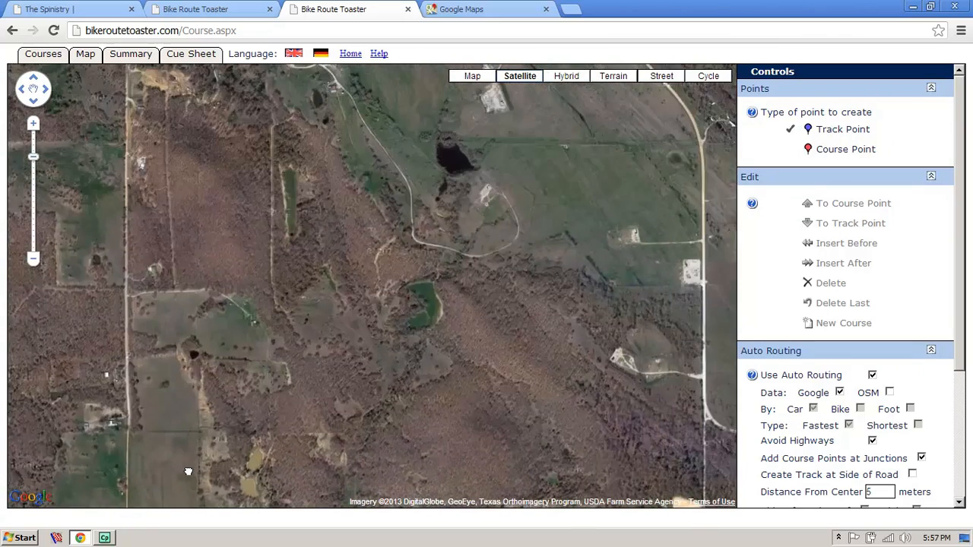
pyautogui.moveTo(337, 178); pyautogui.dragTo(335, 329)
pyautogui.moveTo(478, 254); pyautogui.dragTo(451, 245)
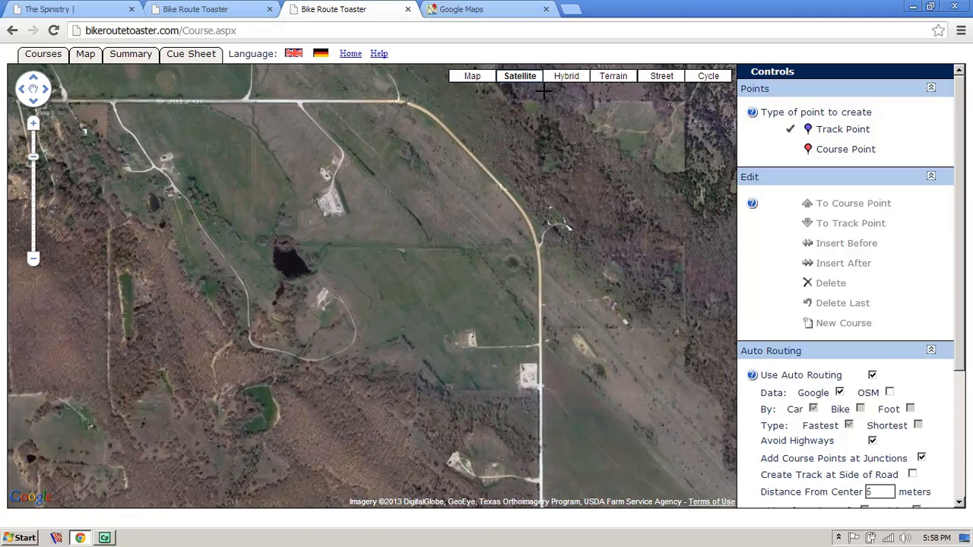
pyautogui.click(33, 125)
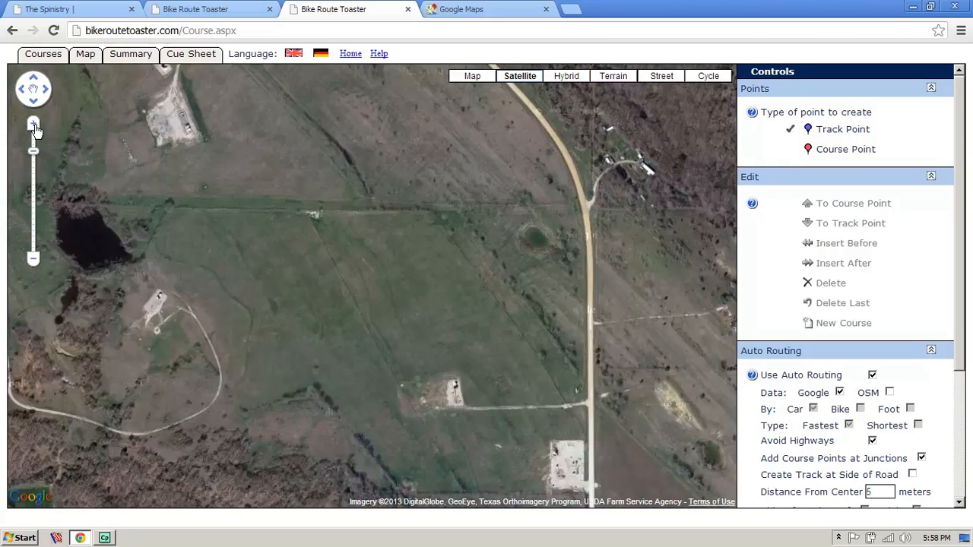
pyautogui.click(33, 124)
pyautogui.moveTo(565, 409); pyautogui.dragTo(422, 199)
pyautogui.moveTo(450, 408); pyautogui.dragTo(399, 254)
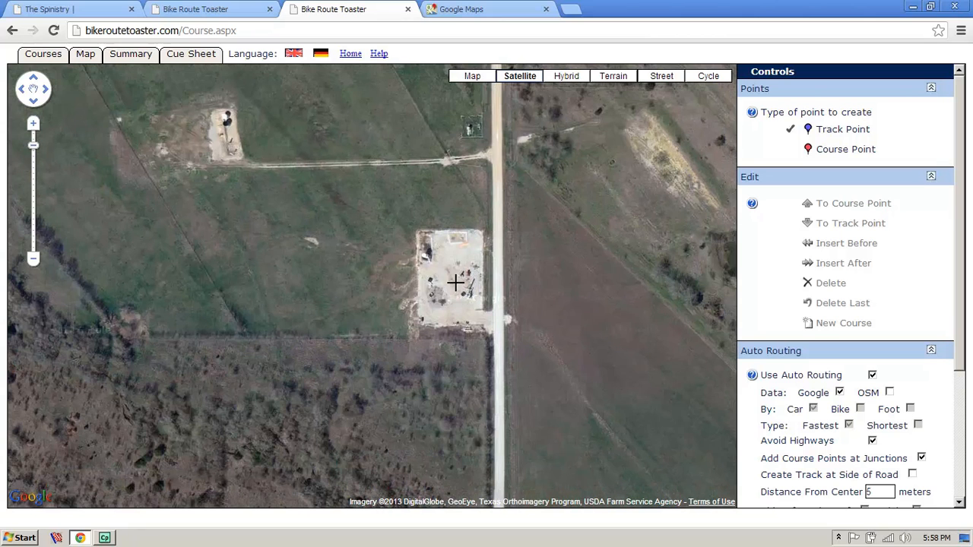
pyautogui.moveTo(460, 347); pyautogui.dragTo(383, 154)
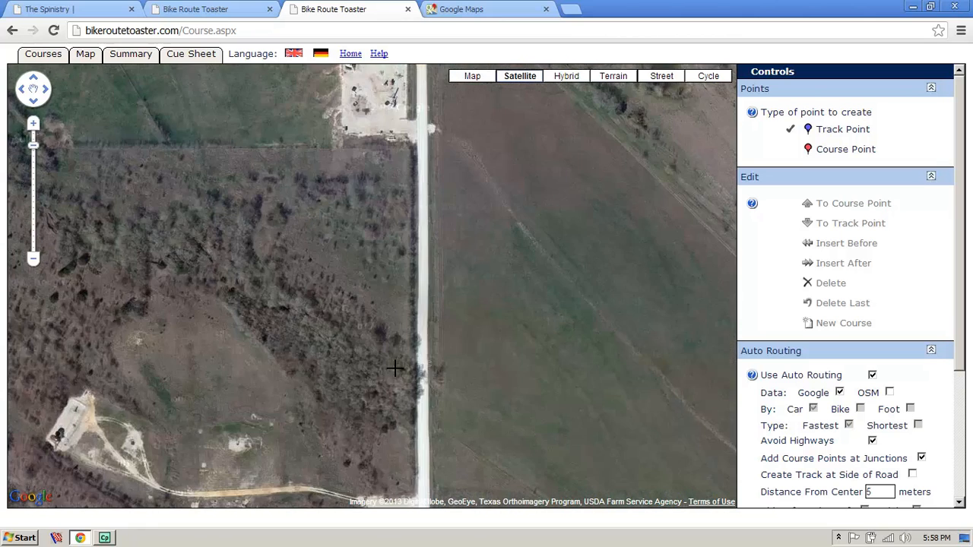
pyautogui.moveTo(374, 462); pyautogui.dragTo(307, 222)
pyautogui.moveTo(424, 456); pyautogui.dragTo(414, 199)
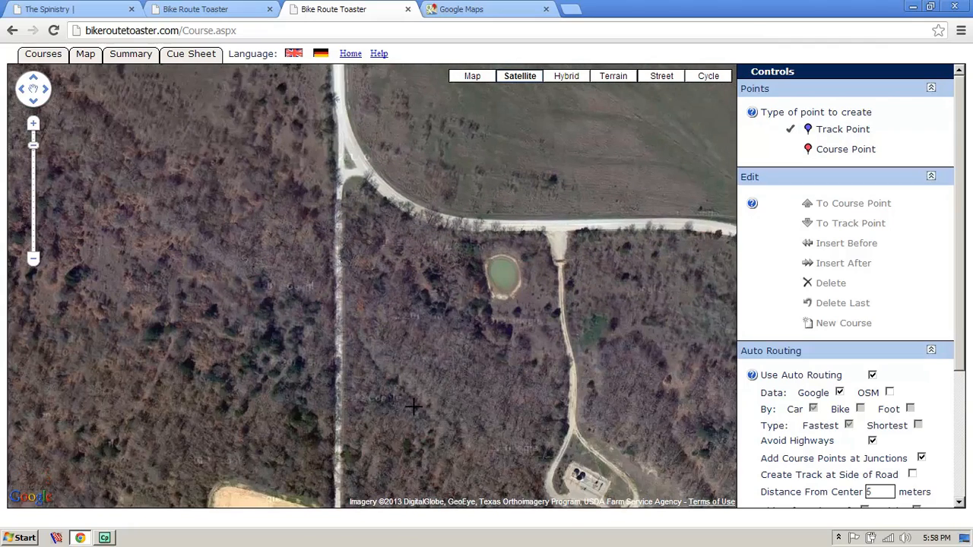
# - Examine the fork of N3310 Rd and Mitchell Rd in Satellite view and check the road names in Map view
pyautogui.moveTo(413, 408); pyautogui.dragTo(373, 191)
pyautogui.moveTo(225, 449); pyautogui.dragTo(284, 326)
pyautogui.moveTo(406, 181); pyautogui.dragTo(214, 300)
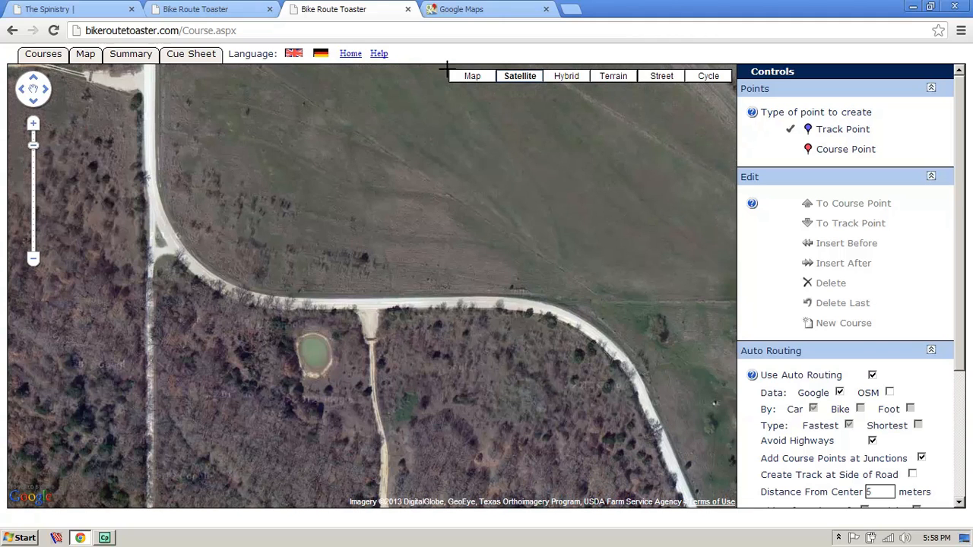
pyautogui.click(477, 78)
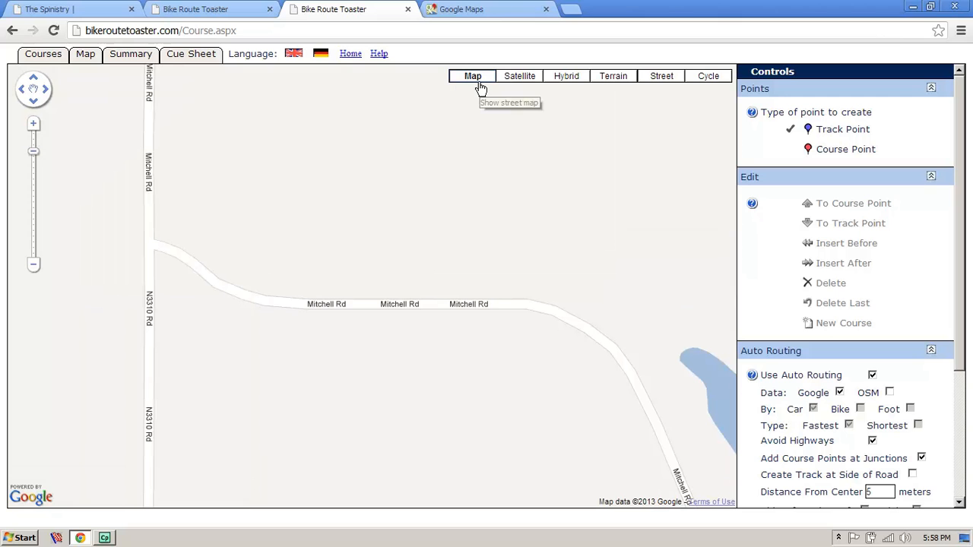
pyautogui.click(517, 79)
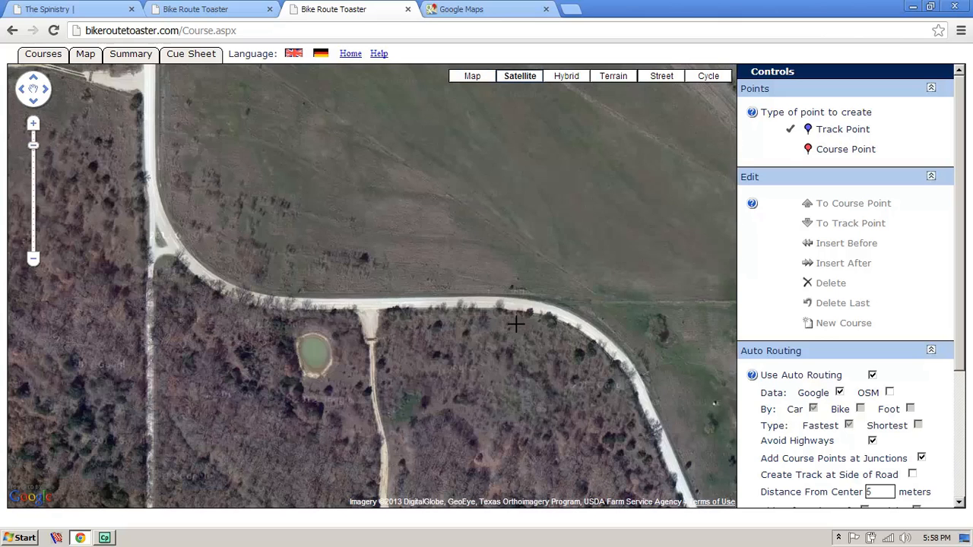
# - Trace Mitchell Rd from the N3310 Rd fork along E2050 Rd to Highway 77S in satellite imagery and check its junction in Map view
pyautogui.moveTo(507, 452); pyautogui.dragTo(250, 144)
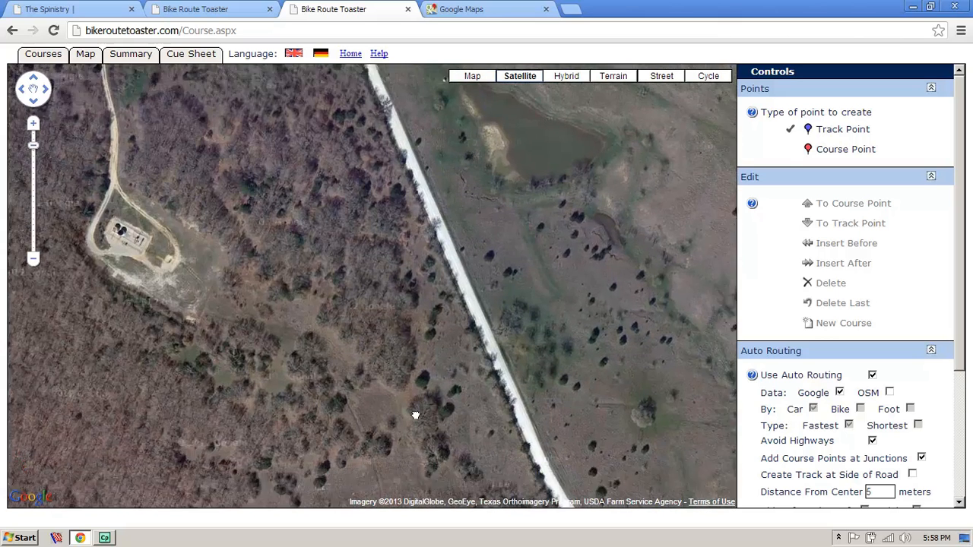
pyautogui.moveTo(413, 413); pyautogui.dragTo(245, 137)
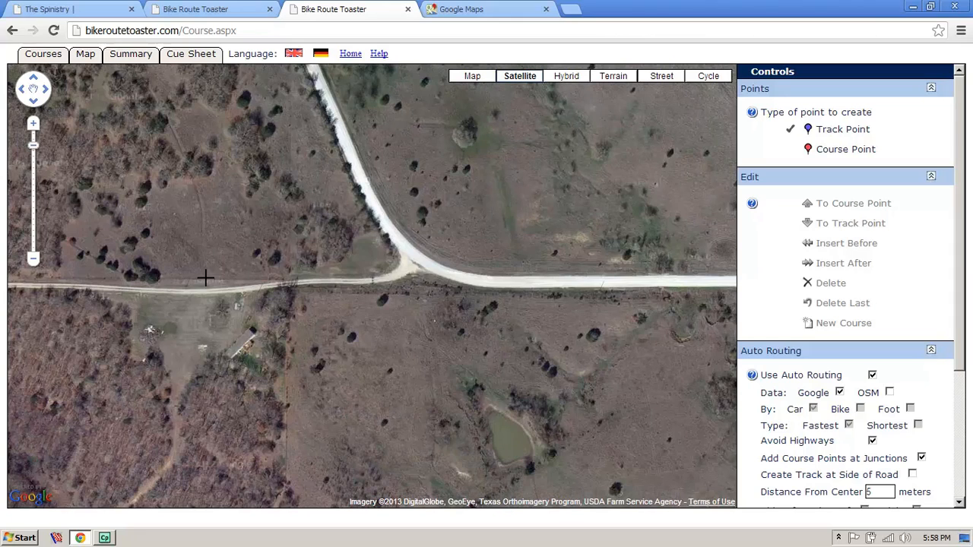
pyautogui.moveTo(527, 346); pyautogui.dragTo(133, 368)
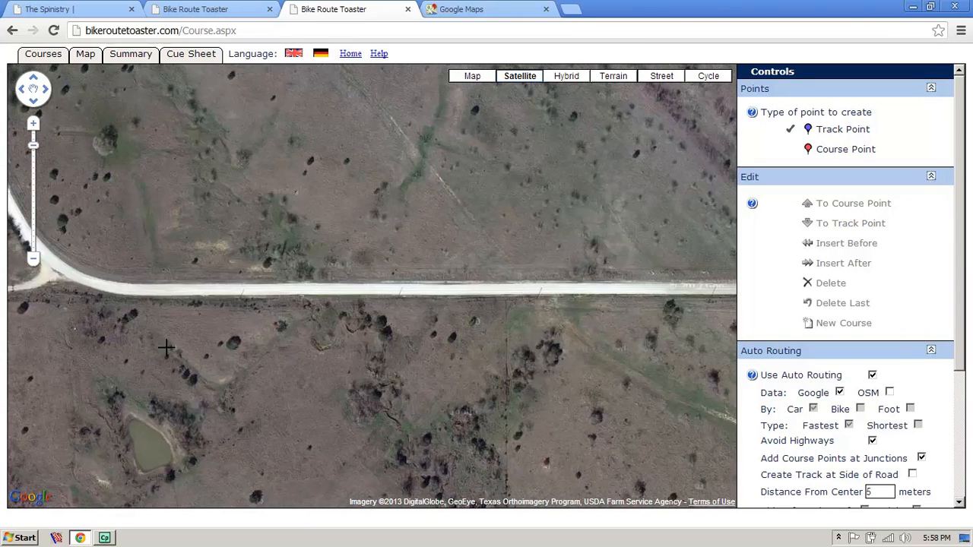
pyautogui.moveTo(373, 326); pyautogui.dragTo(218, 315)
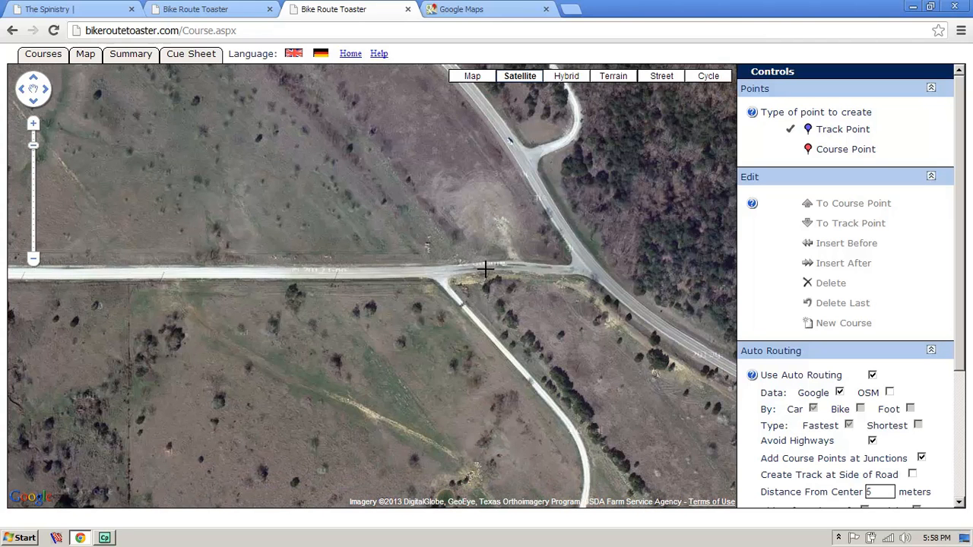
pyautogui.moveTo(503, 334); pyautogui.dragTo(483, 237)
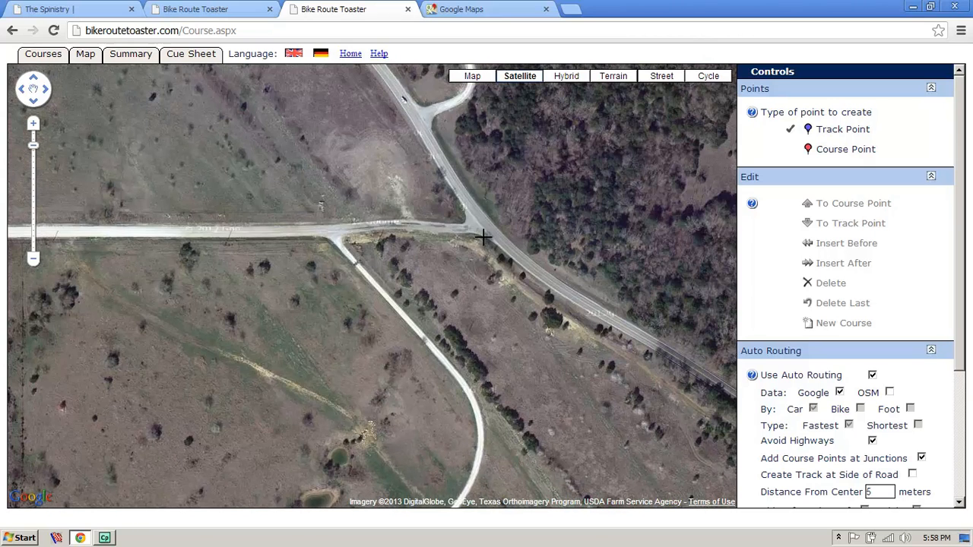
pyautogui.click(471, 76)
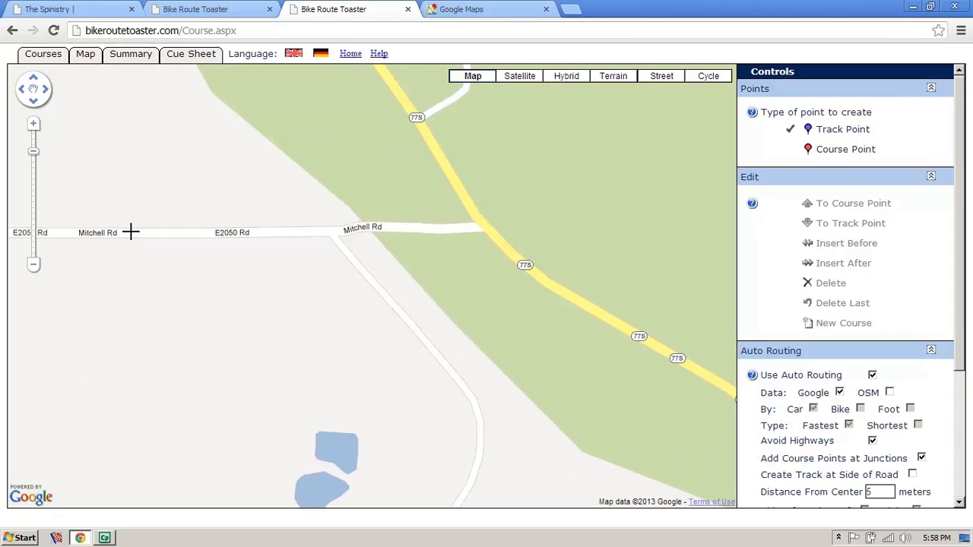
# - Review the Caldwell Rd, Mitchell Rd, N3310 Rd and E2050 Rd connections west of Highway 77S in Map view
pyautogui.click(35, 267)
pyautogui.click(37, 268)
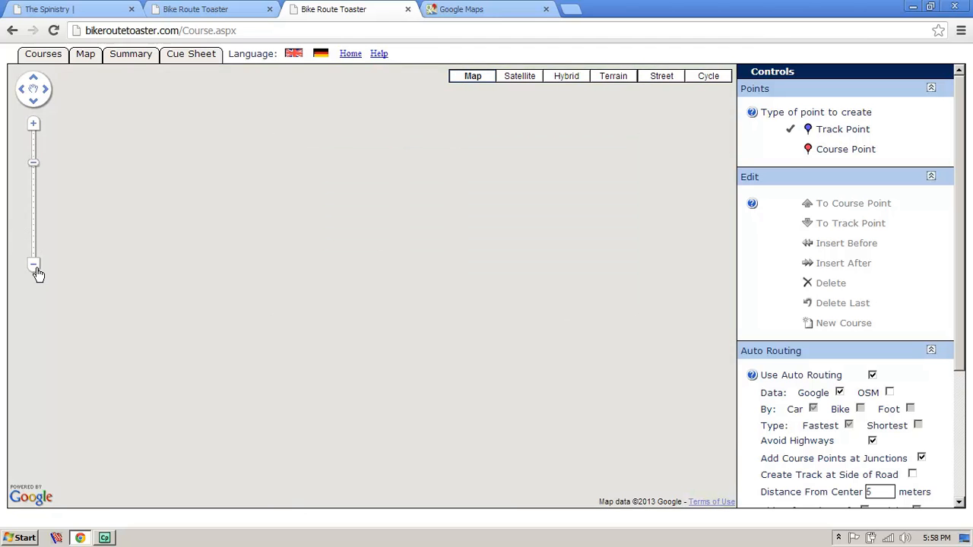
pyautogui.click(38, 267)
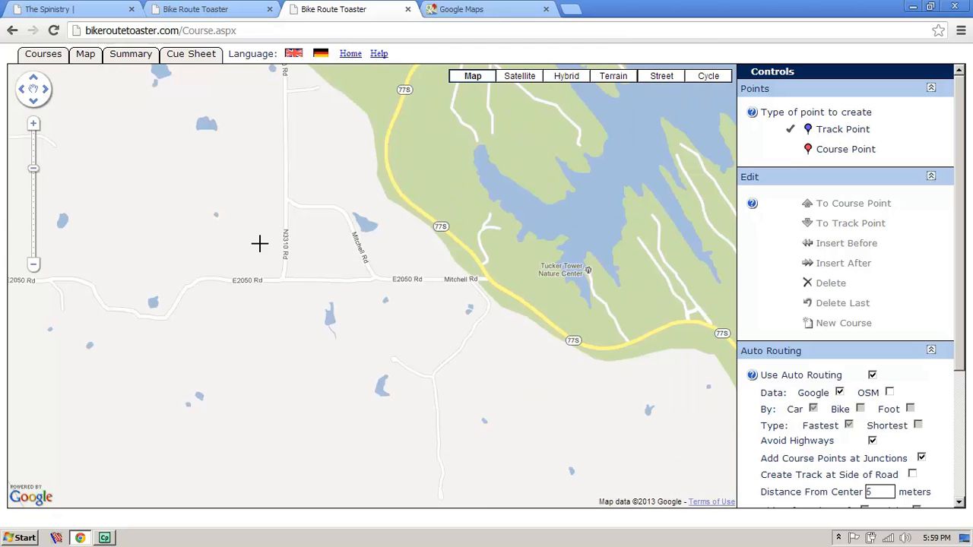
pyautogui.moveTo(344, 213); pyautogui.dragTo(380, 418)
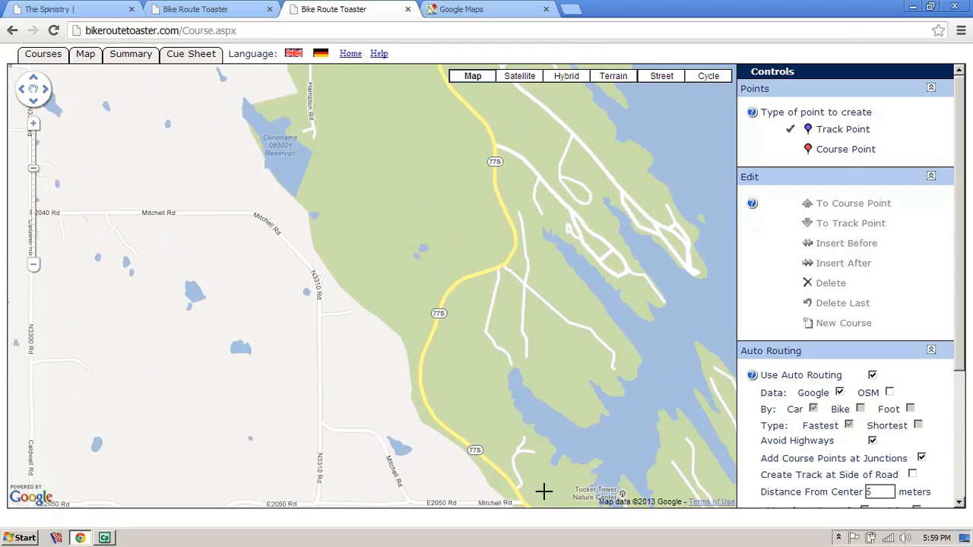
pyautogui.moveTo(158, 175); pyautogui.dragTo(286, 299)
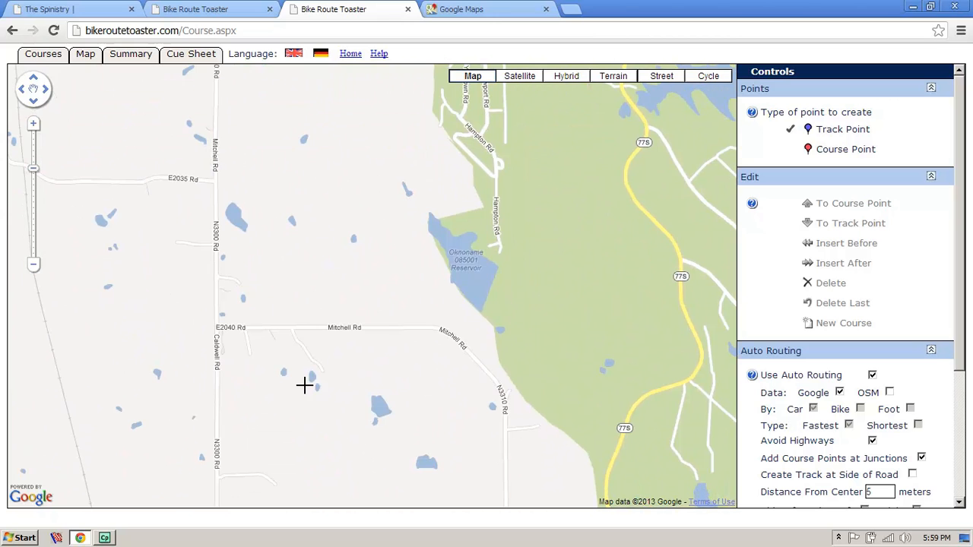
pyautogui.moveTo(316, 419); pyautogui.dragTo(302, 285)
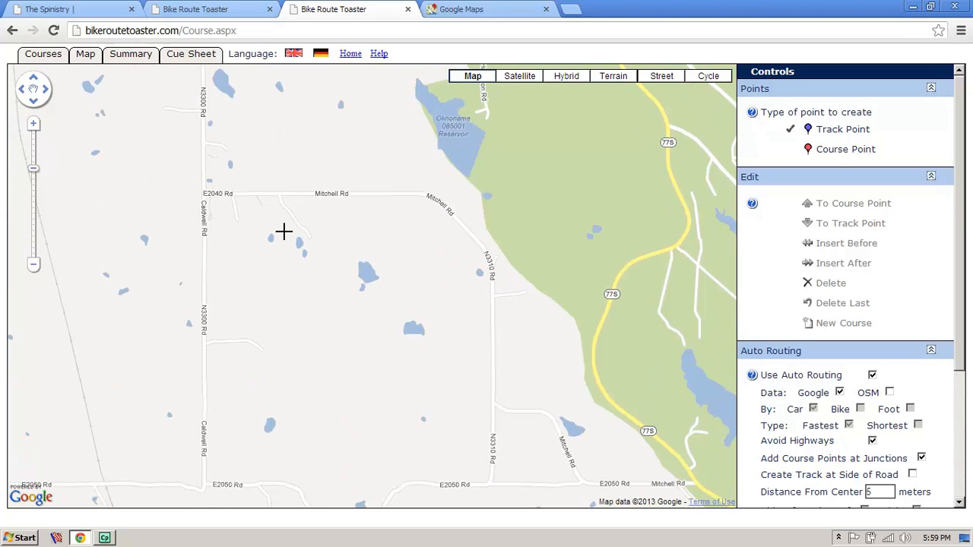
pyautogui.moveTo(494, 218); pyautogui.dragTo(484, 321)
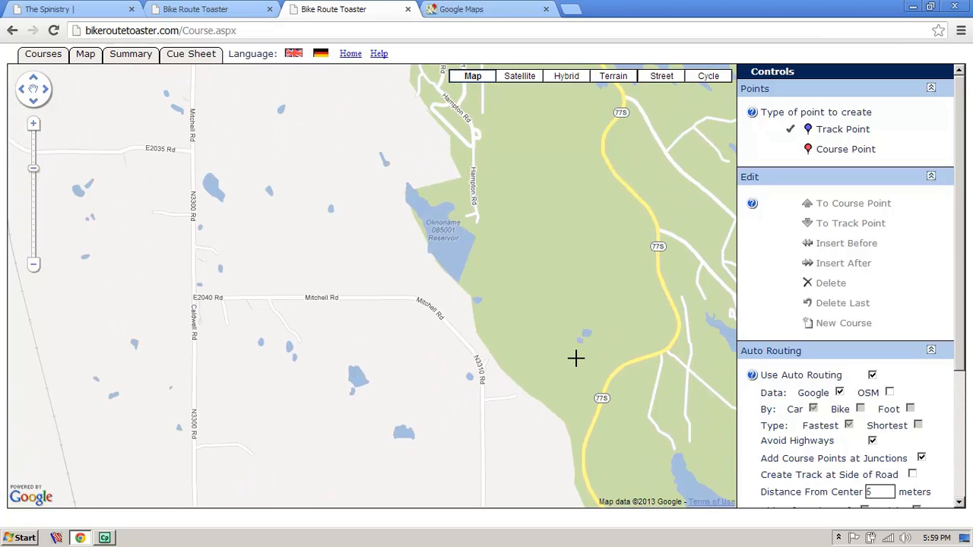
pyautogui.moveTo(530, 348); pyautogui.dragTo(478, 250)
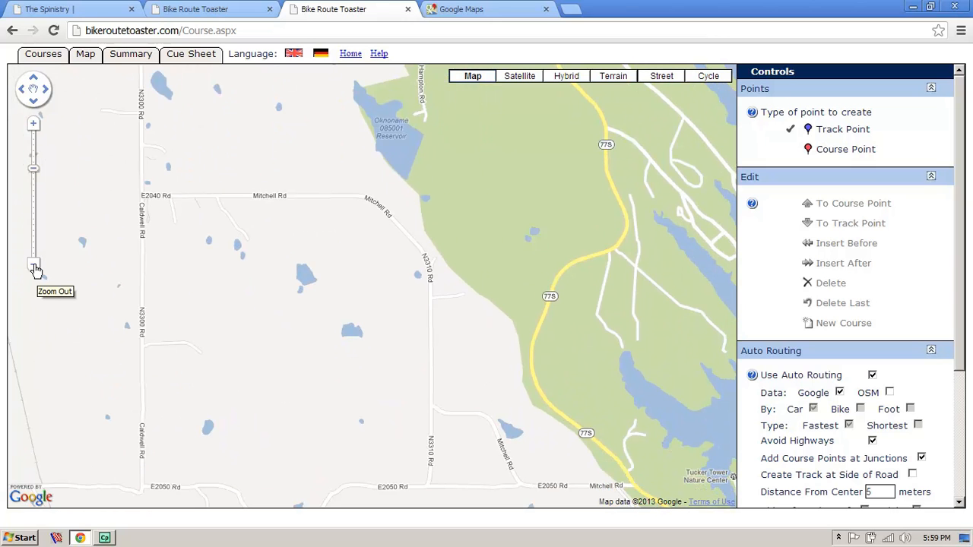
# - Place the course's starting point on Dukes Forest Rd just east of Highway 77S
pyautogui.click(34, 266)
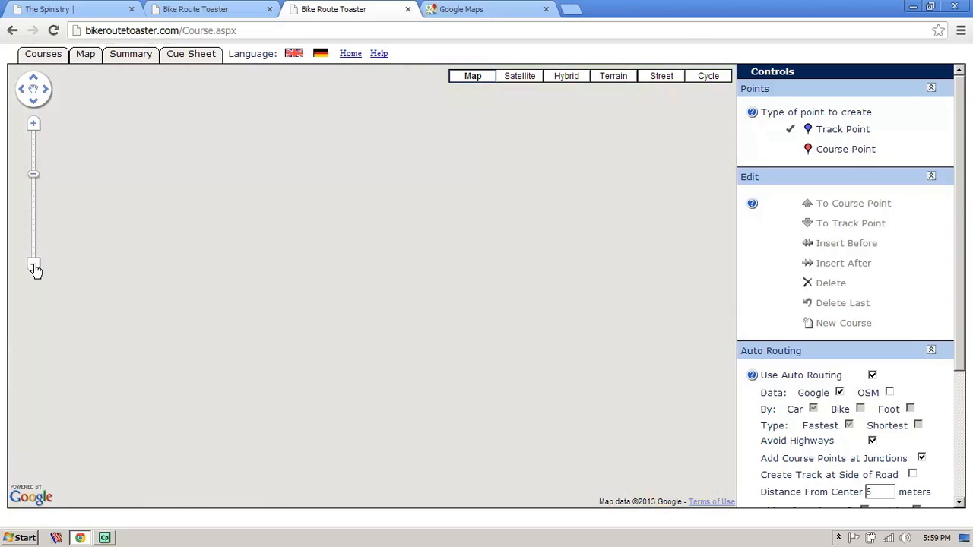
pyautogui.click(34, 266)
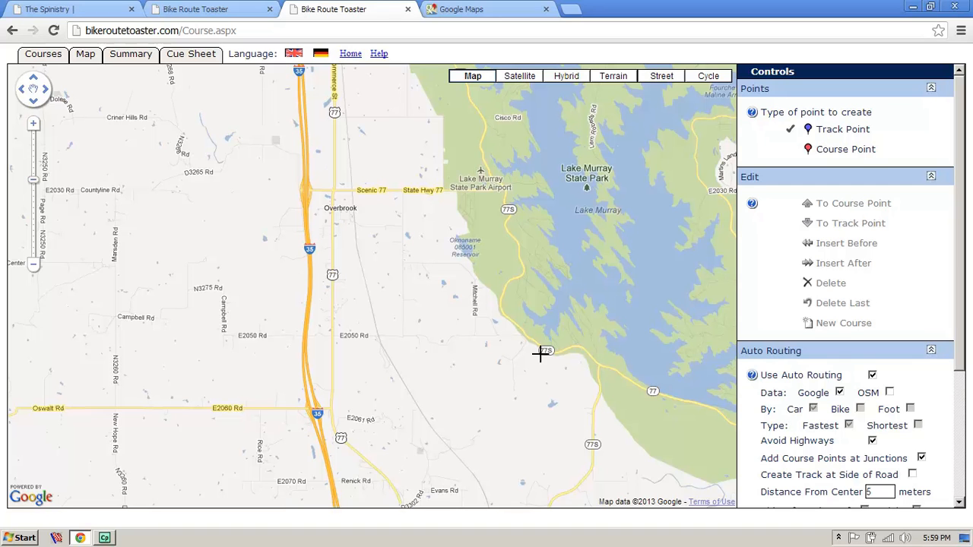
pyautogui.moveTo(519, 362); pyautogui.dragTo(515, 305)
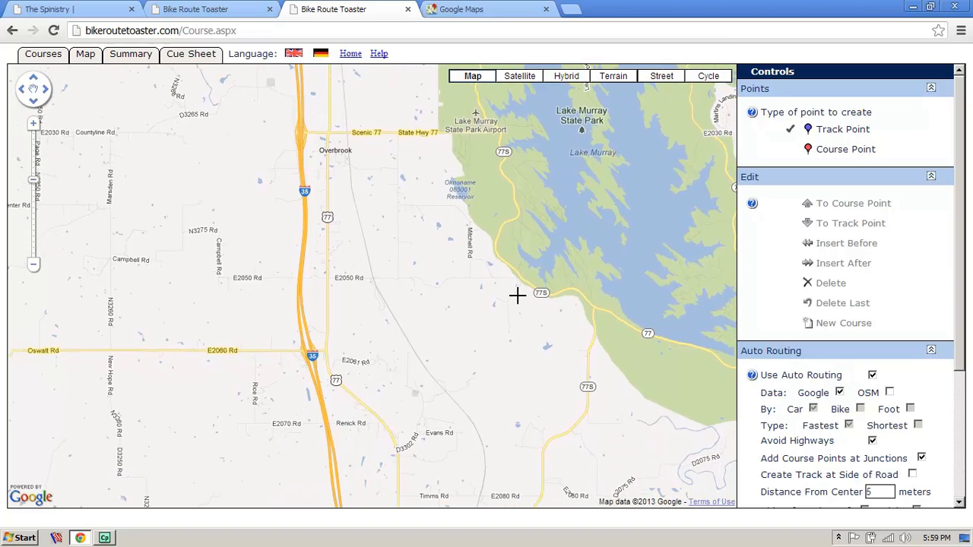
pyautogui.moveTo(472, 210); pyautogui.dragTo(510, 460)
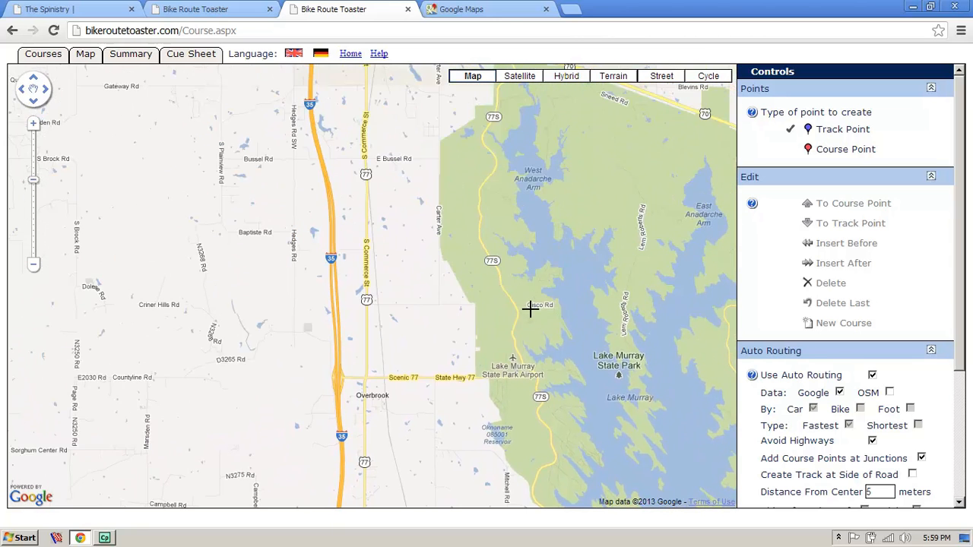
pyautogui.click(34, 123)
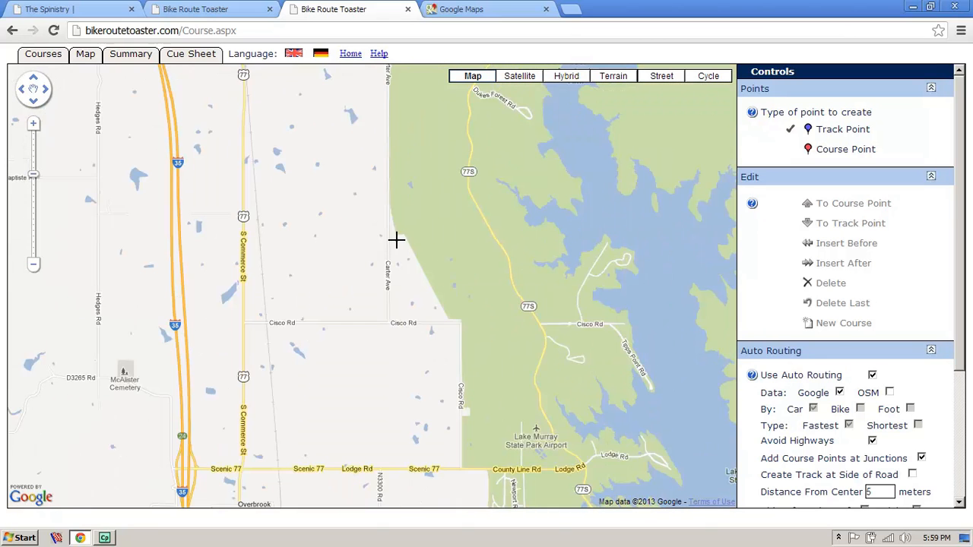
pyautogui.moveTo(409, 304); pyautogui.dragTo(405, 324)
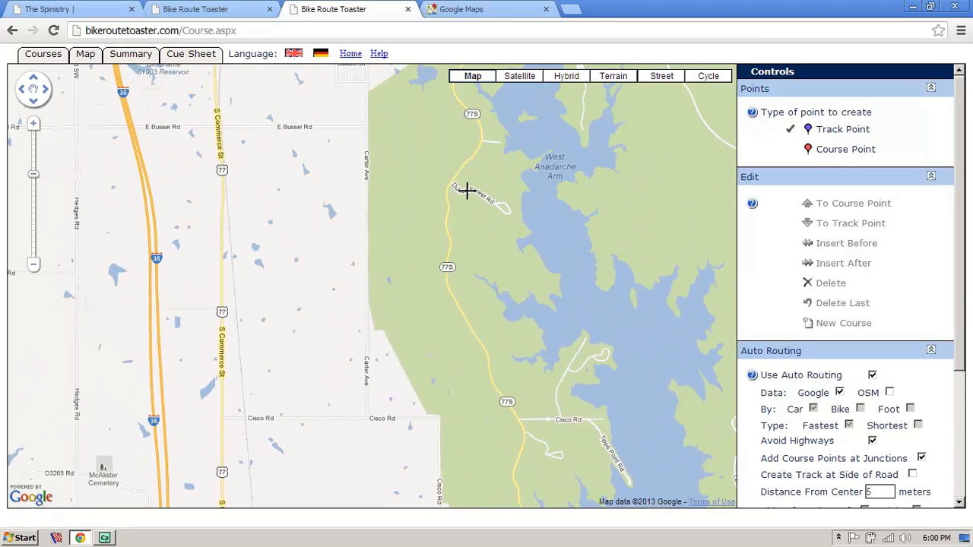
pyautogui.click(467, 190)
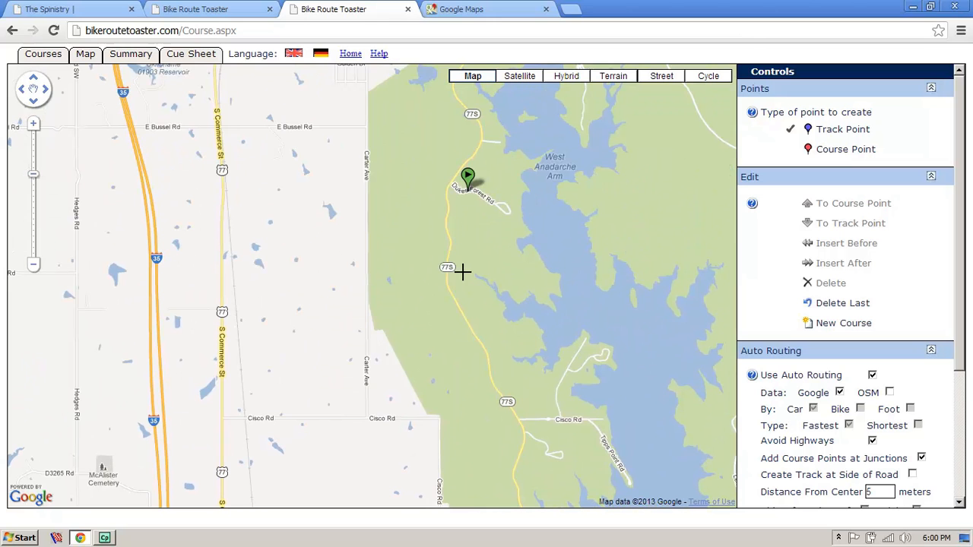
# - Route the course south on Highway 77S past the Lake Murray State Park Airport and west along Lodge Rd onto Scenic 77
pyautogui.moveTo(387, 338); pyautogui.dragTo(382, 204)
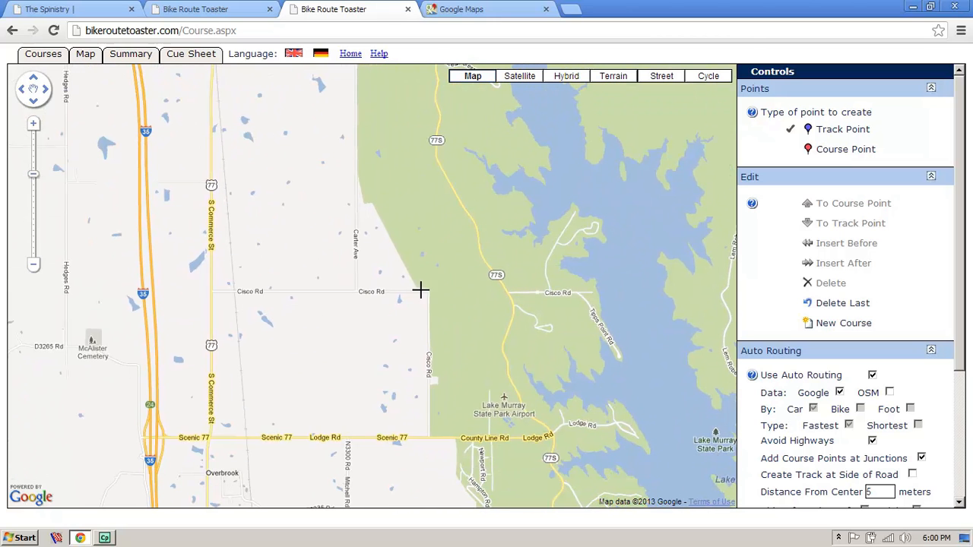
pyautogui.click(517, 395)
pyautogui.moveTo(427, 466); pyautogui.dragTo(361, 282)
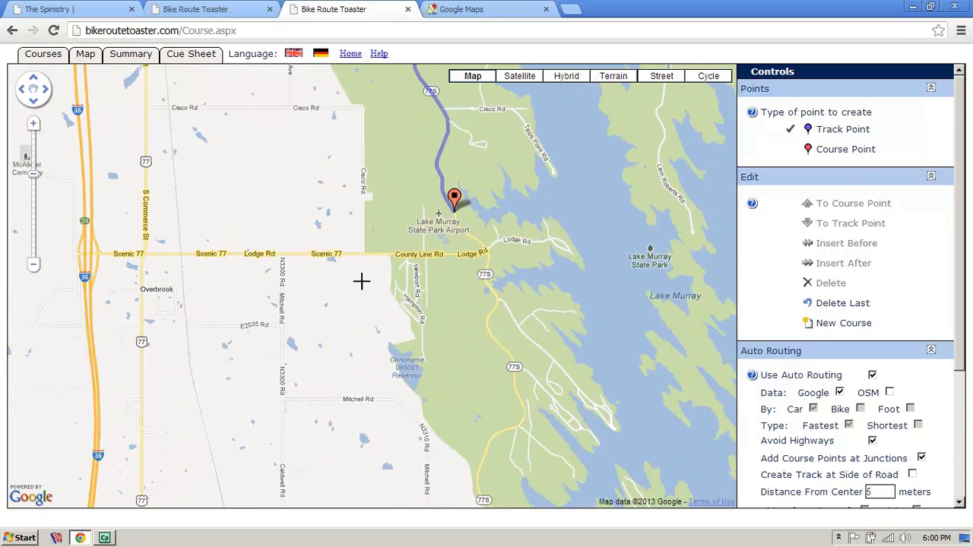
pyautogui.click(338, 253)
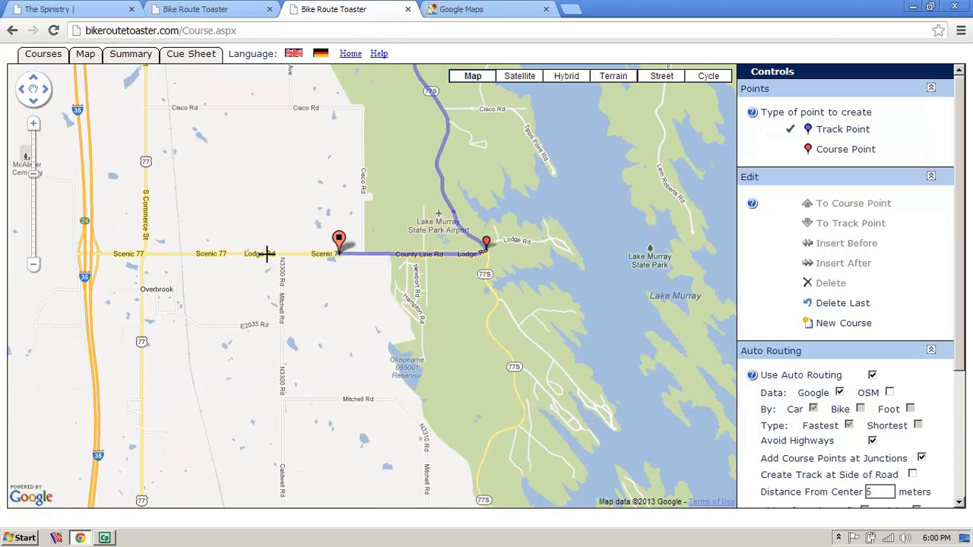
pyautogui.click(285, 412)
pyautogui.moveTo(211, 428); pyautogui.dragTo(231, 291)
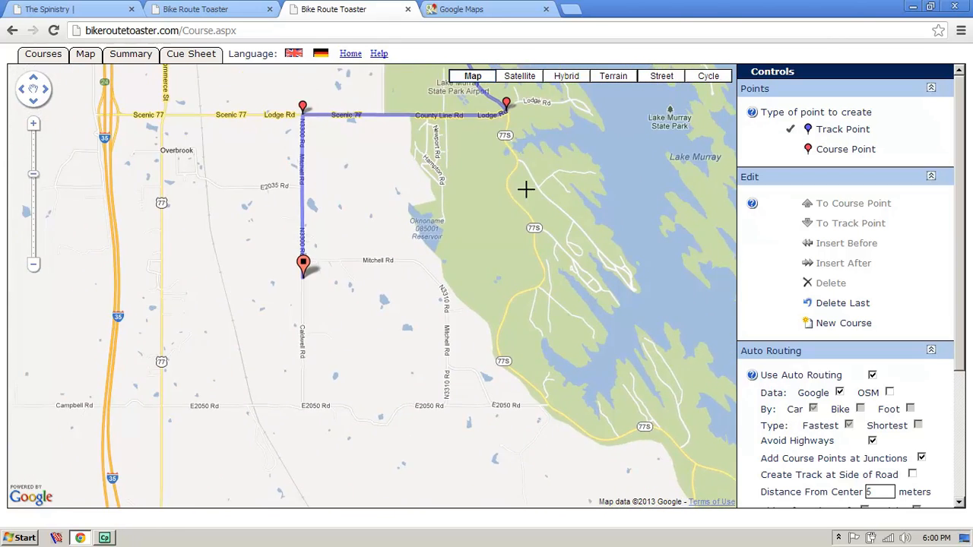
pyautogui.click(836, 304)
# - Extend the course south on N3300 Rd to Mitchell Rd and along Mitchell Rd and N3310 Rd to E2050 Rd just west of Highway 77S
pyautogui.click(302, 256)
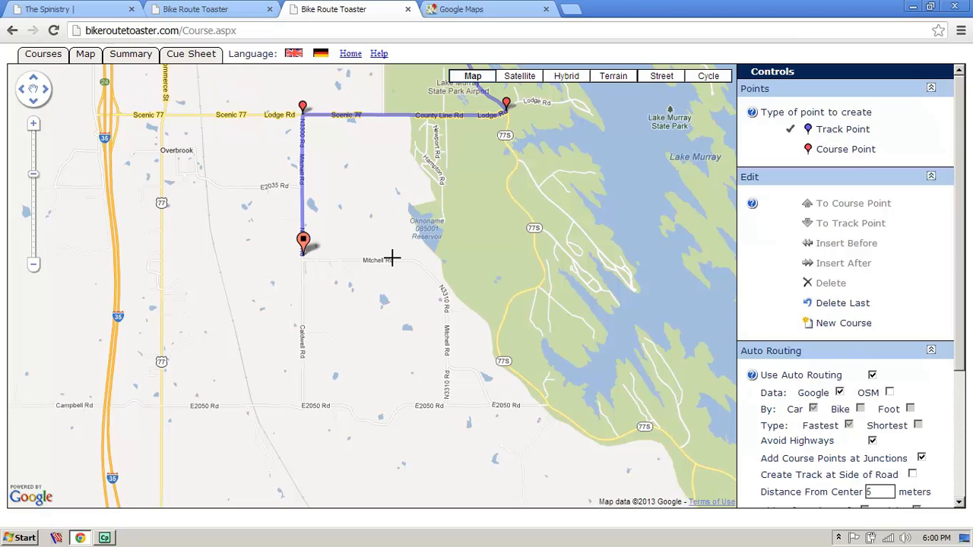
pyautogui.click(397, 261)
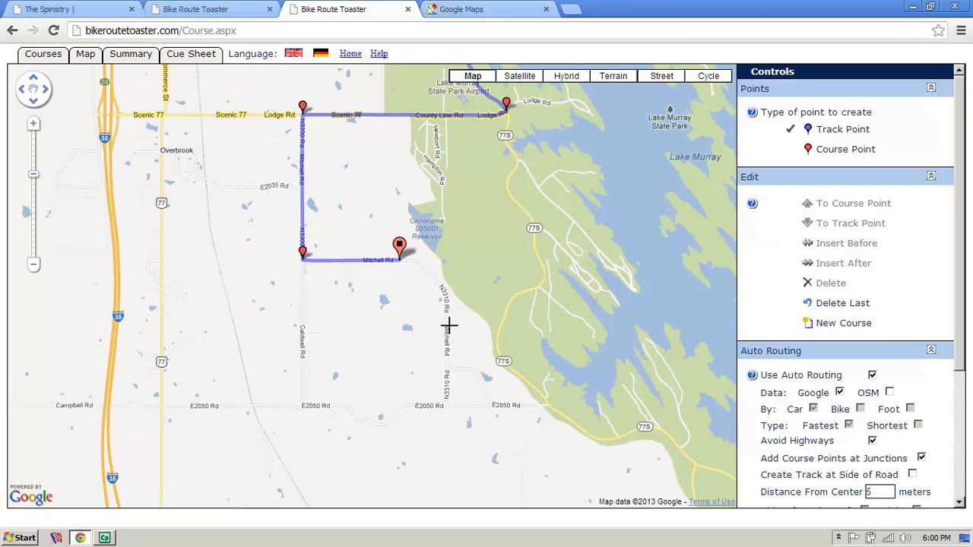
pyautogui.click(443, 364)
pyautogui.moveTo(390, 393); pyautogui.dragTo(254, 282)
pyautogui.click(402, 303)
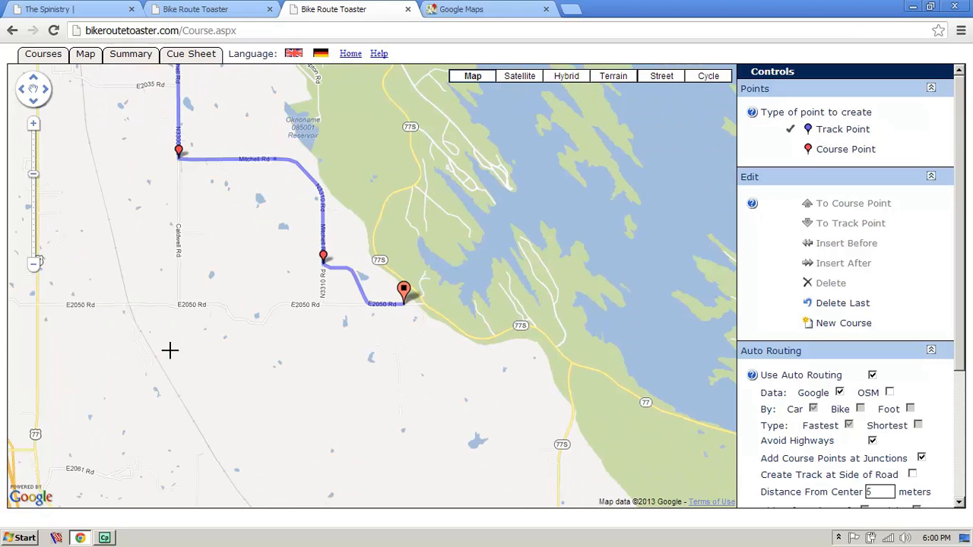
# - Extend the course along Highway 77S to its junction with Highway 77 and south on 77S to the start of Oil Springs Rd
pyautogui.moveTo(406, 393); pyautogui.dragTo(321, 278)
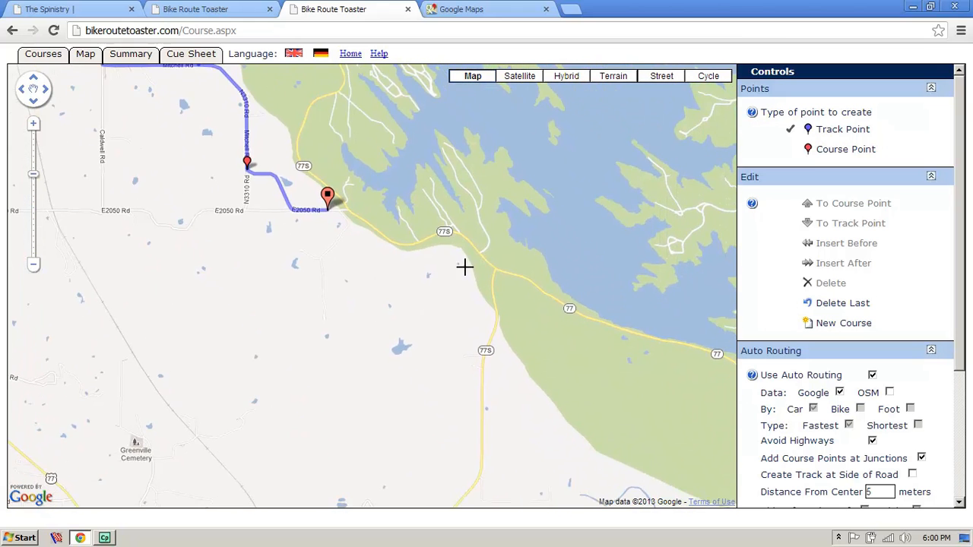
pyautogui.click(495, 267)
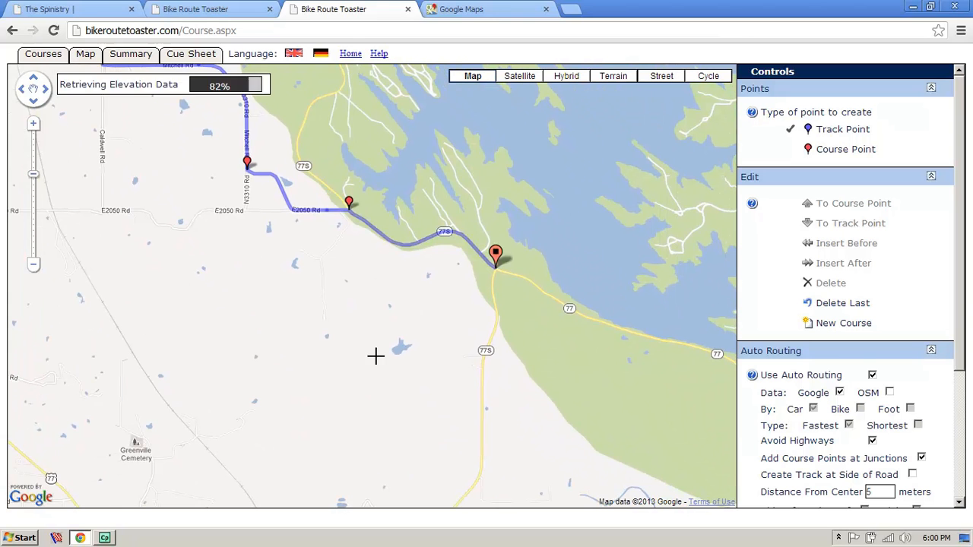
pyautogui.moveTo(361, 381); pyautogui.dragTo(317, 219)
pyautogui.moveTo(312, 369); pyautogui.dragTo(289, 238)
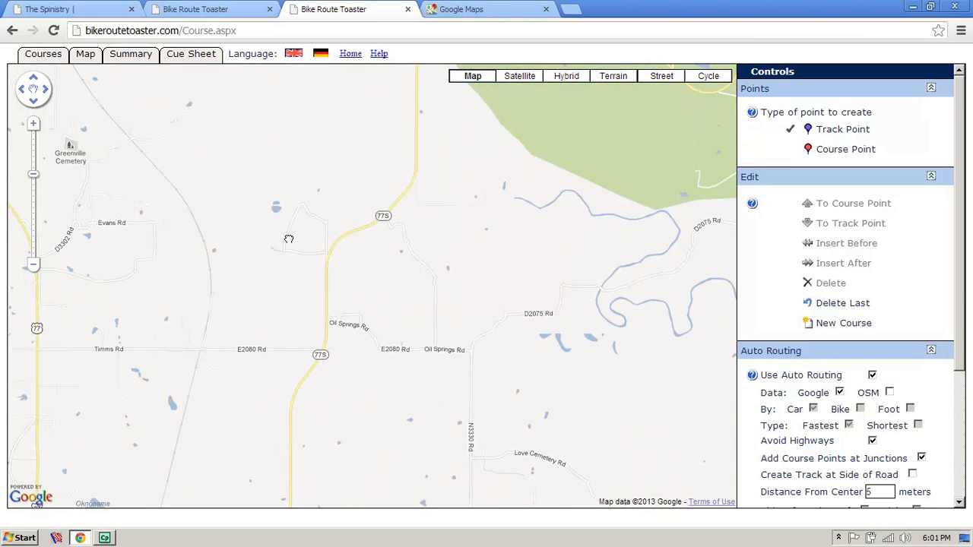
pyautogui.click(34, 123)
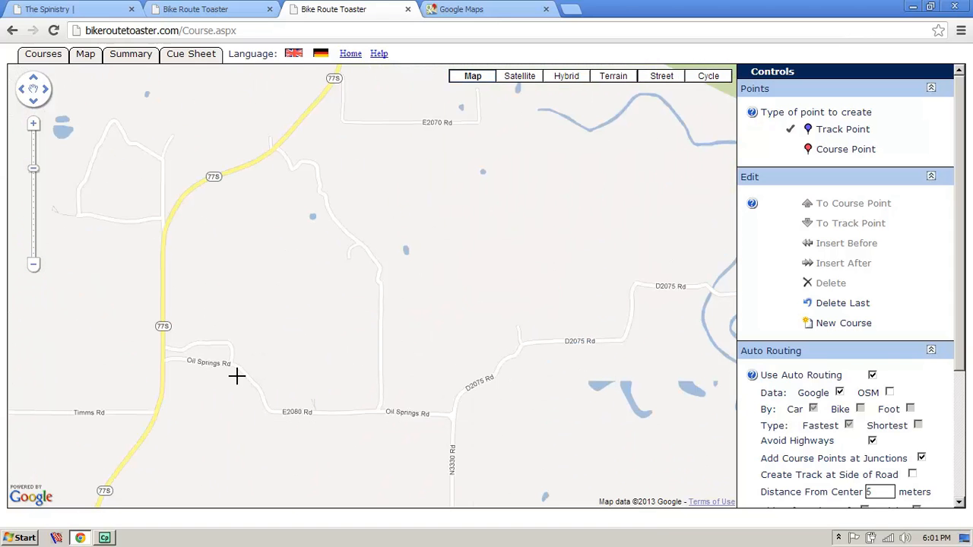
pyautogui.click(187, 359)
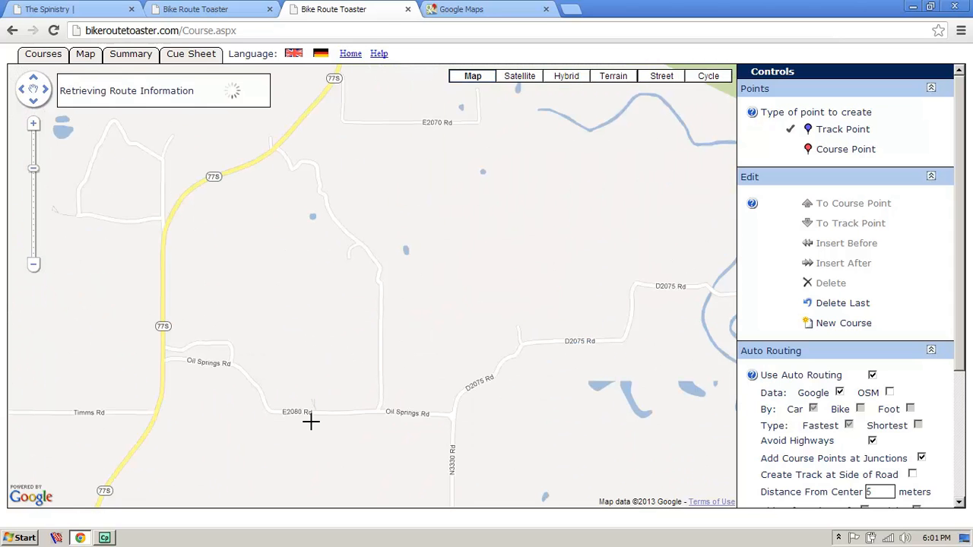
# - Extend the course east along Oil Springs Rd and D2075 Rd to a point past the creek crossing, southwest of Enville-Ran Rd
pyautogui.click(425, 413)
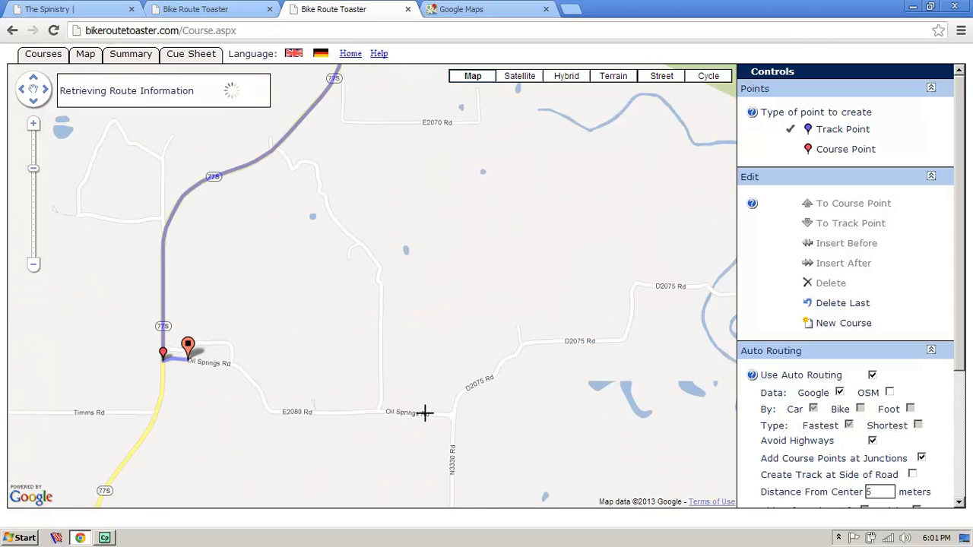
pyautogui.click(663, 188)
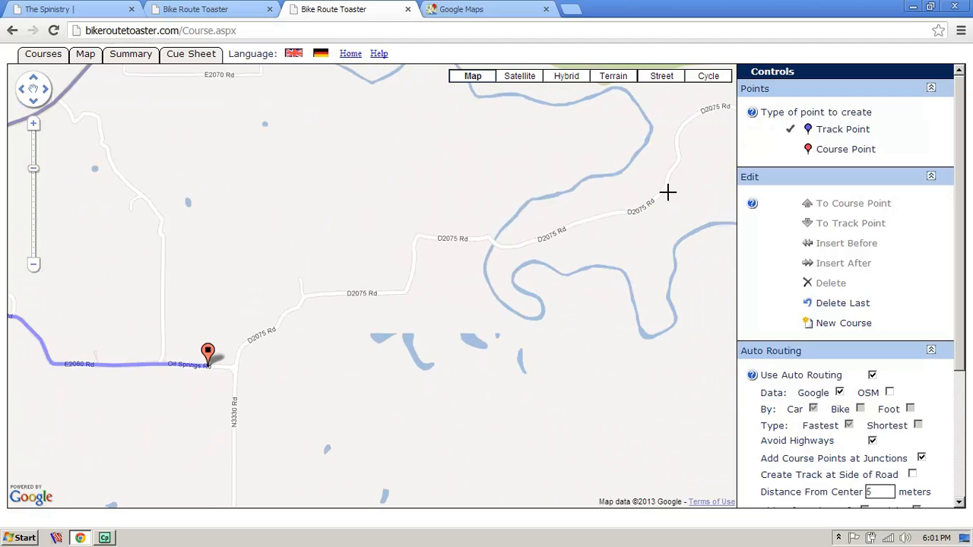
pyautogui.click(32, 265)
pyautogui.moveTo(668, 329)
pyautogui.mouseDown()
pyautogui.moveTo(387, 326)
pyautogui.moveTo(273, 345)
pyautogui.mouseUp()
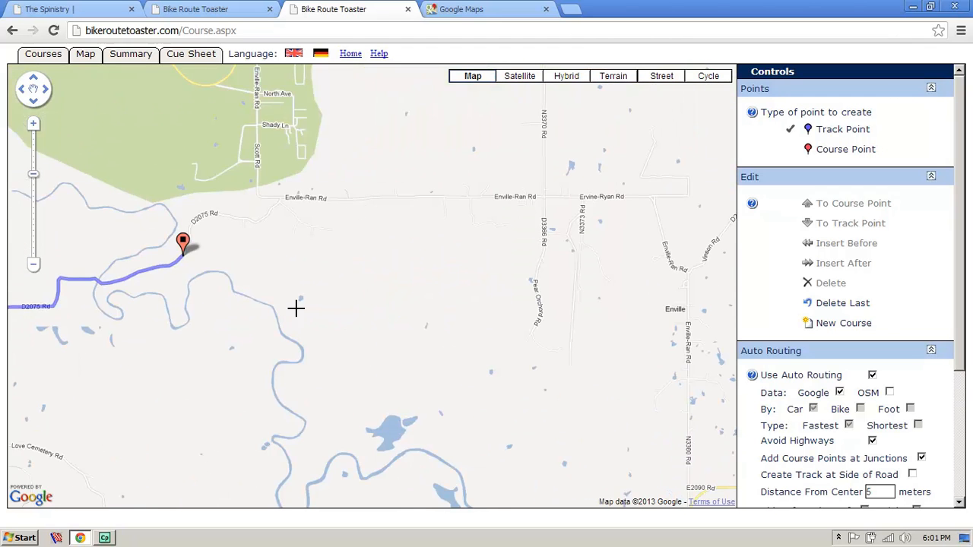
# - Extend the course east from D2075 Rd onto Enville-Ran Rd to a point west of N3370 Rd
pyautogui.click(432, 198)
pyautogui.moveTo(572, 351); pyautogui.dragTo(324, 278)
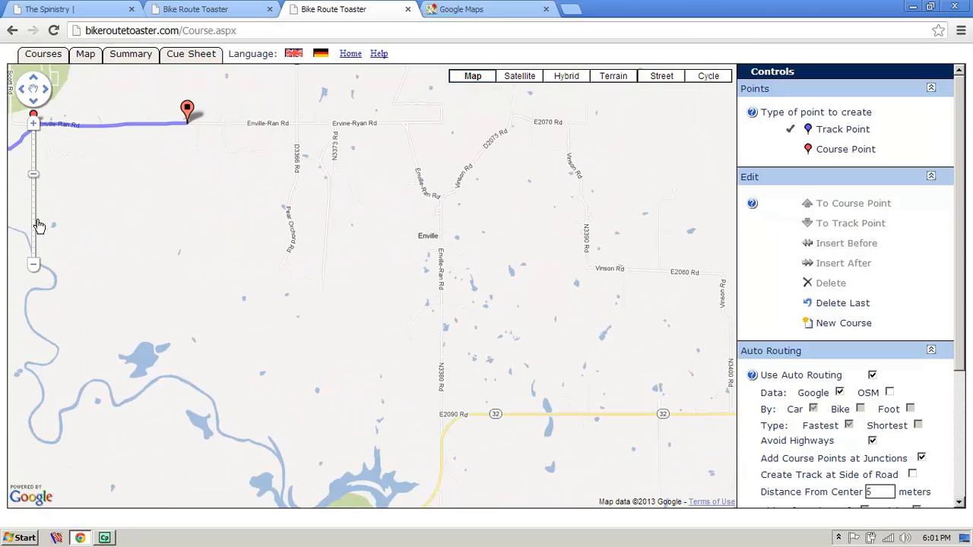
pyautogui.click(33, 125)
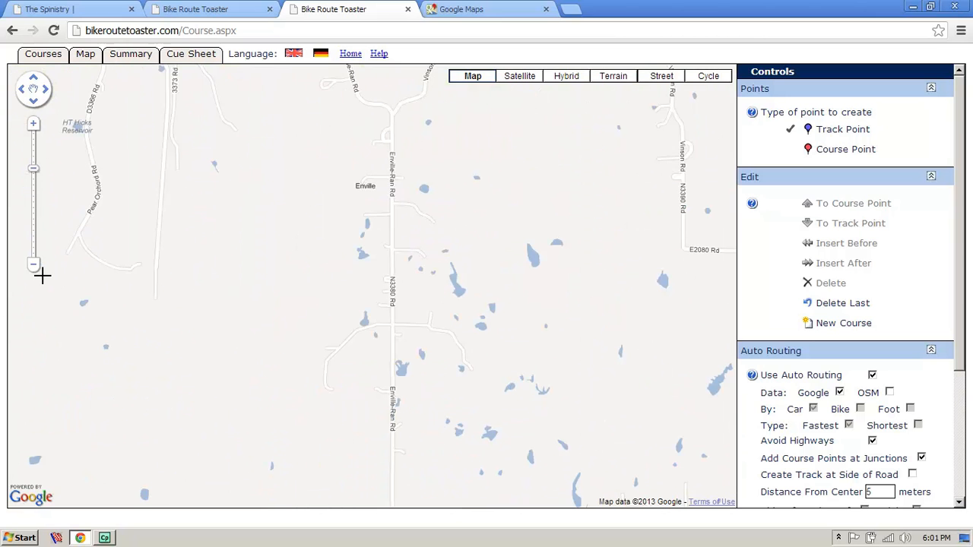
pyautogui.click(34, 269)
pyautogui.moveTo(152, 266); pyautogui.dragTo(566, 306)
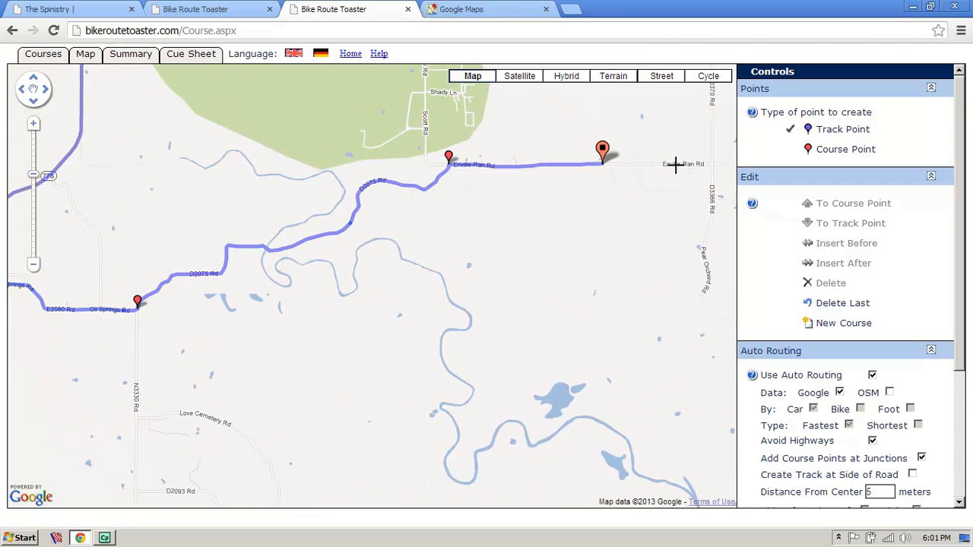
# - Extend the course east along Enville-Ran Rd and Ervine-Ryan Rd to the bend northwest of Enville
pyautogui.moveTo(485, 267); pyautogui.dragTo(296, 262)
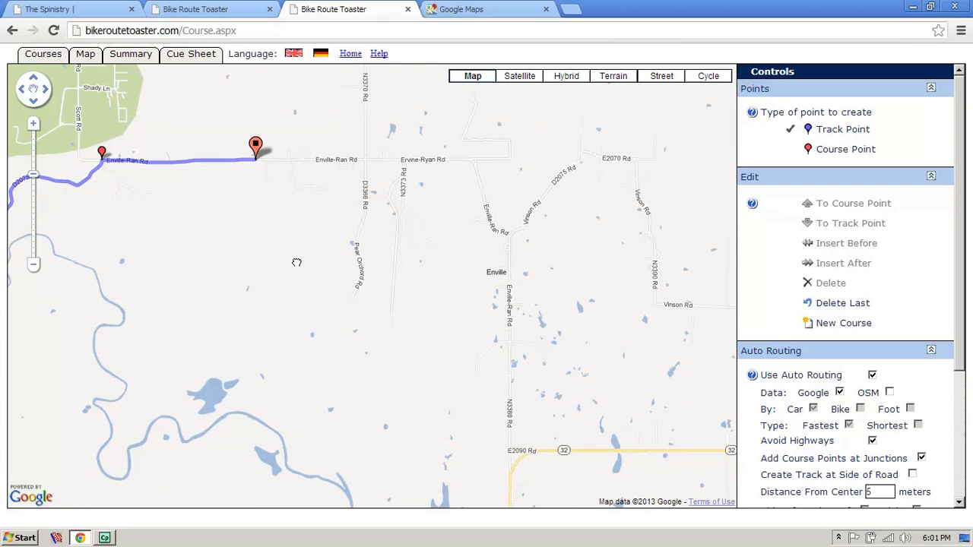
pyautogui.click(34, 266)
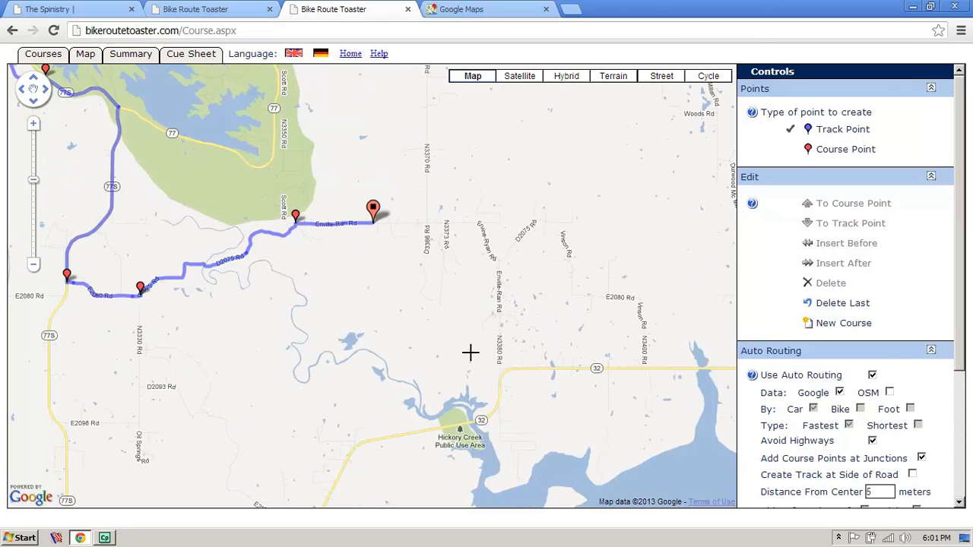
pyautogui.moveTo(484, 331); pyautogui.dragTo(320, 309)
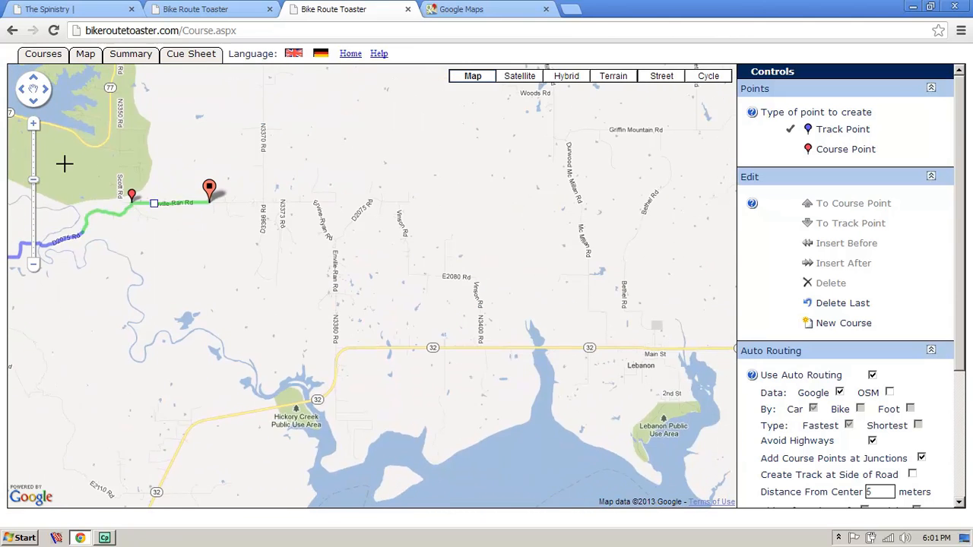
pyautogui.click(32, 124)
pyautogui.moveTo(230, 304); pyautogui.dragTo(440, 364)
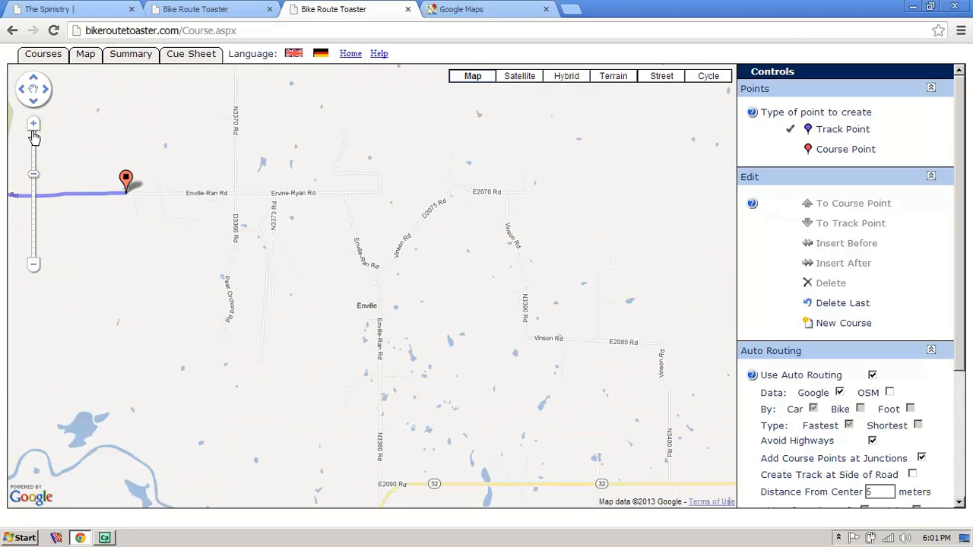
pyautogui.click(34, 135)
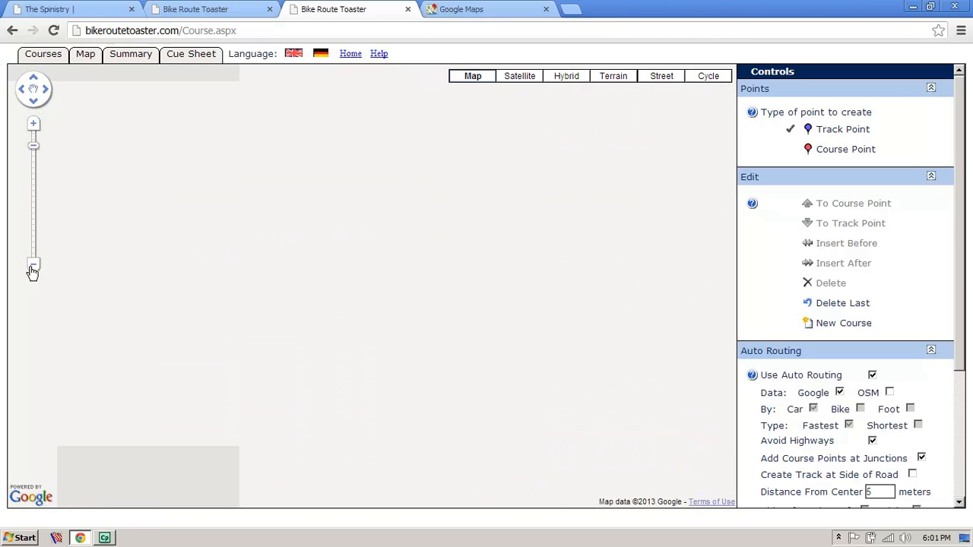
pyautogui.click(33, 269)
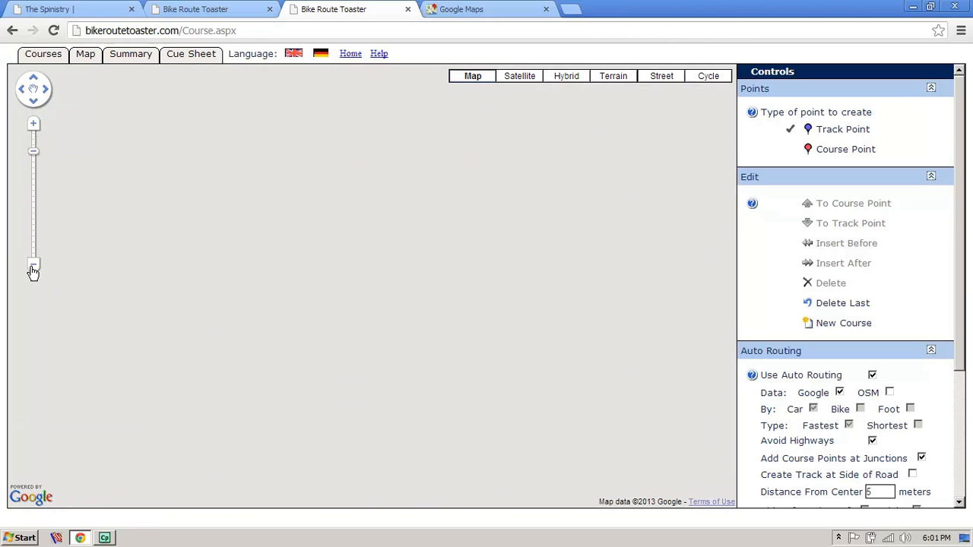
pyautogui.click(33, 269)
pyautogui.click(33, 269)
pyautogui.click(34, 269)
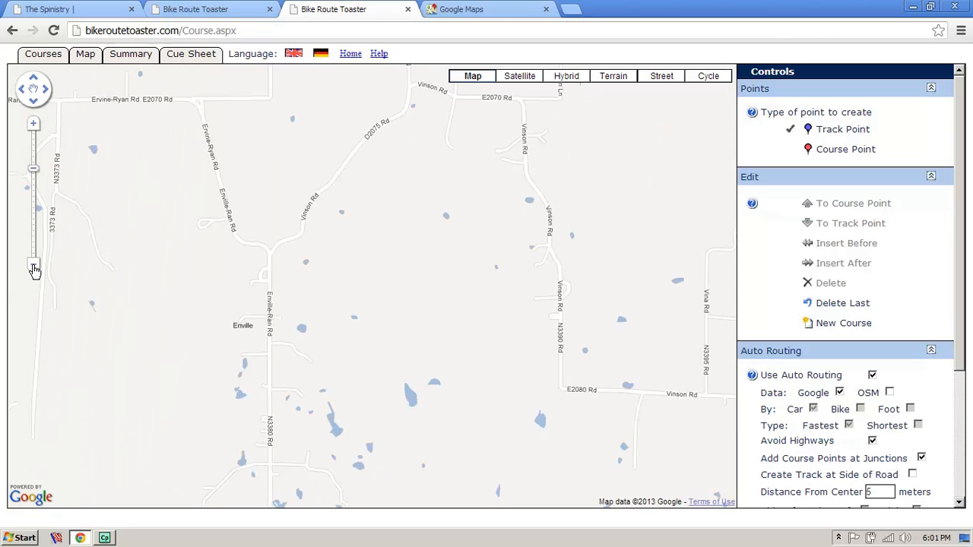
pyautogui.click(33, 269)
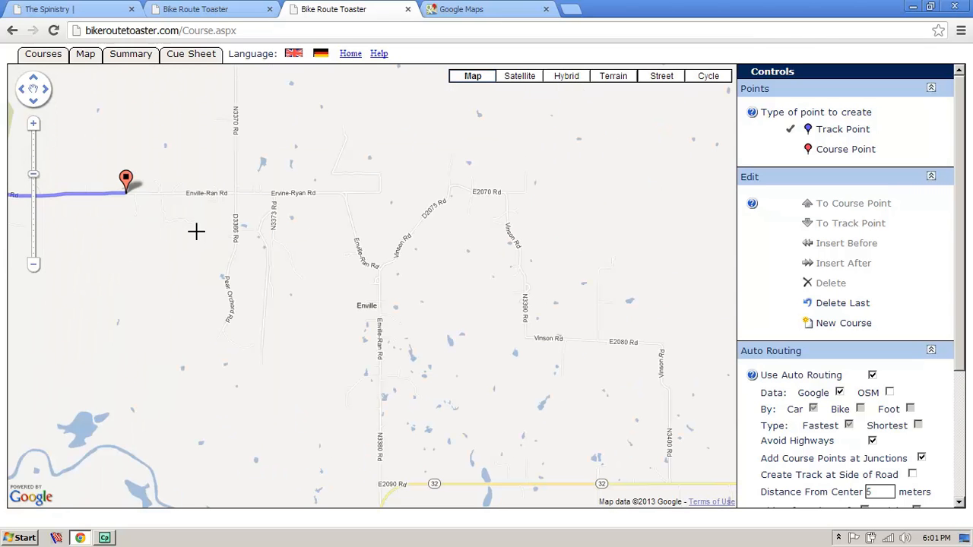
pyautogui.click(338, 194)
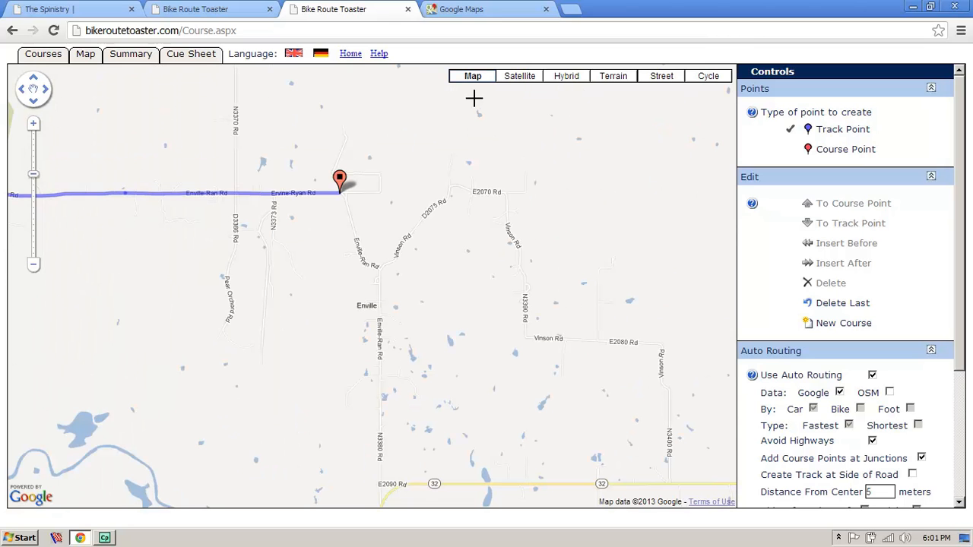
# - Examine the roads around Enville and Vinson Rd in satellite imagery, comparing them with the terrain map
pyautogui.click(530, 79)
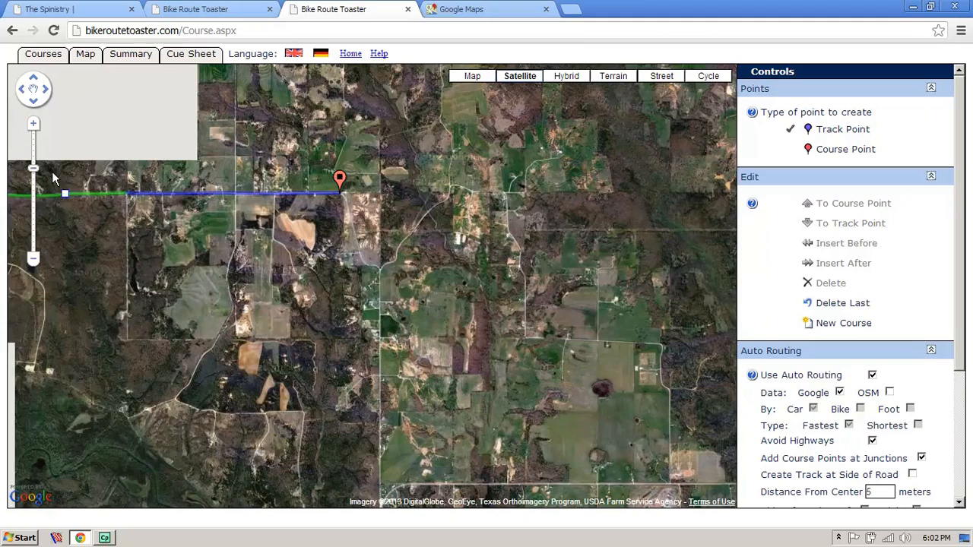
pyautogui.click(38, 135)
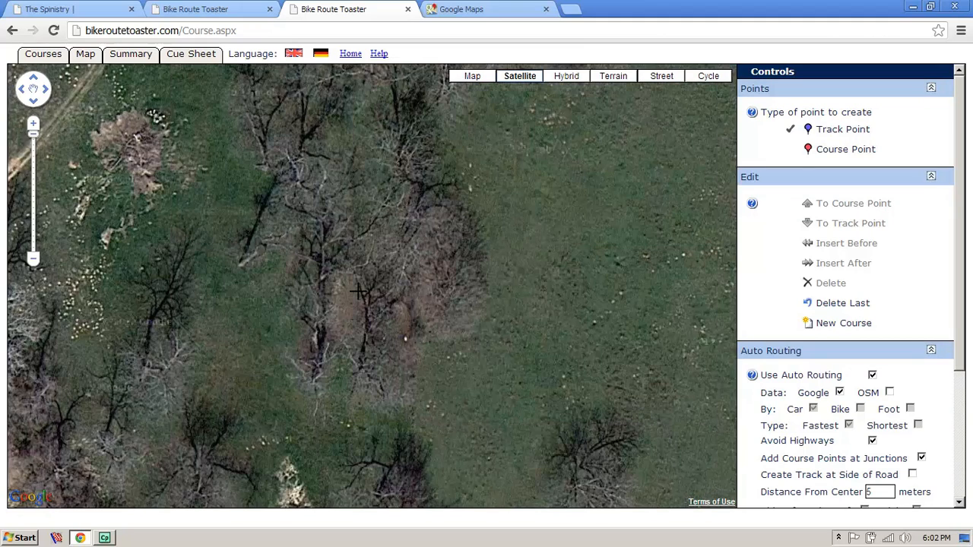
pyautogui.click(39, 261)
pyautogui.click(35, 264)
pyautogui.click(36, 264)
pyautogui.click(35, 264)
pyautogui.click(36, 264)
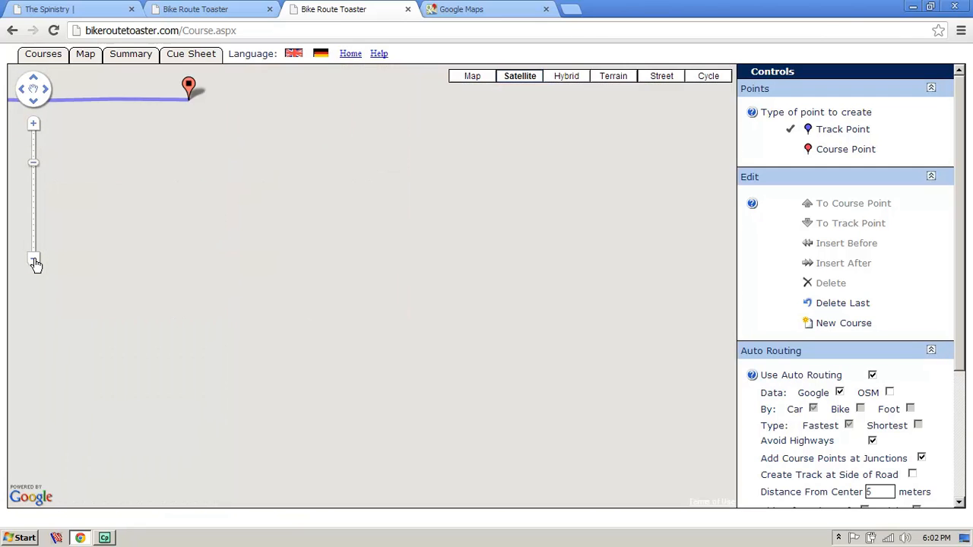
pyautogui.moveTo(326, 312)
pyautogui.mouseDown()
pyautogui.moveTo(416, 339)
pyautogui.moveTo(364, 348)
pyautogui.mouseUp()
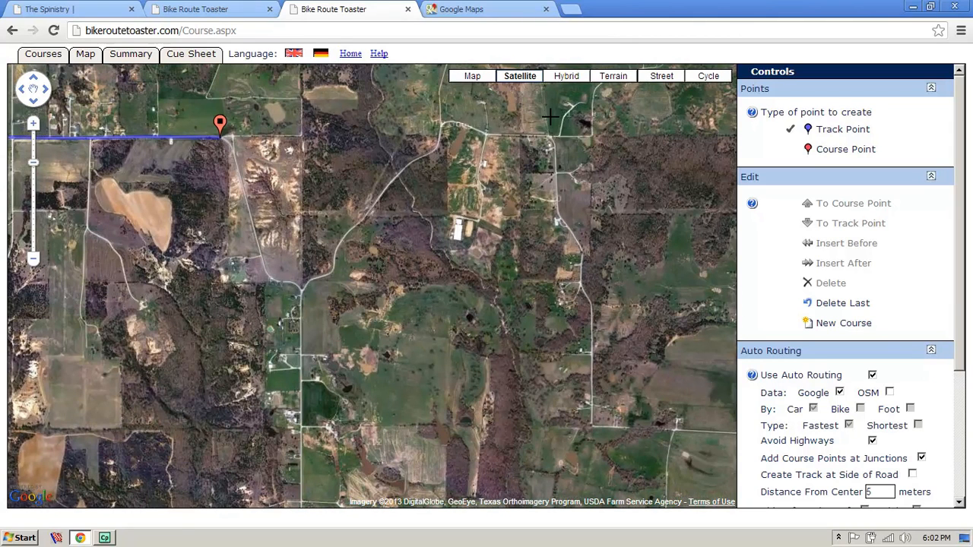
pyautogui.click(620, 78)
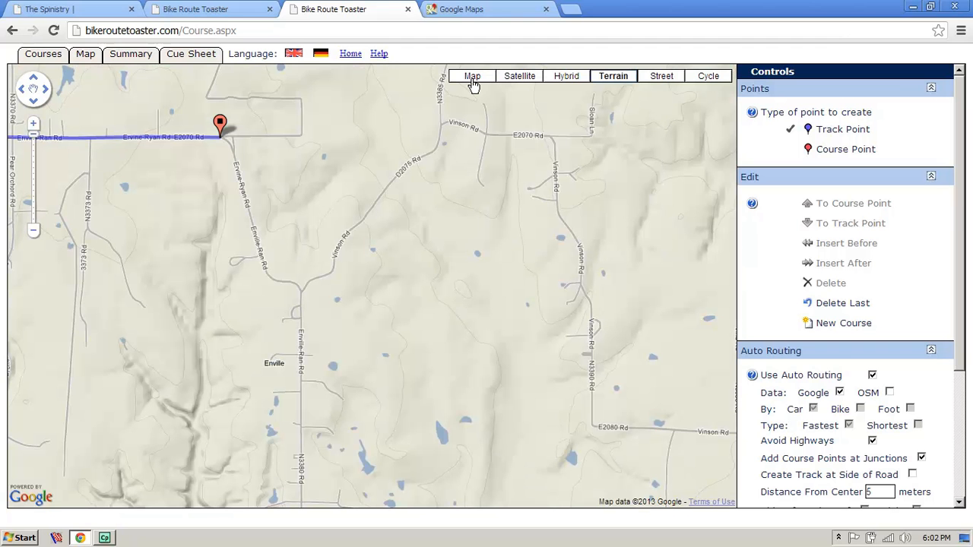
pyautogui.click(517, 79)
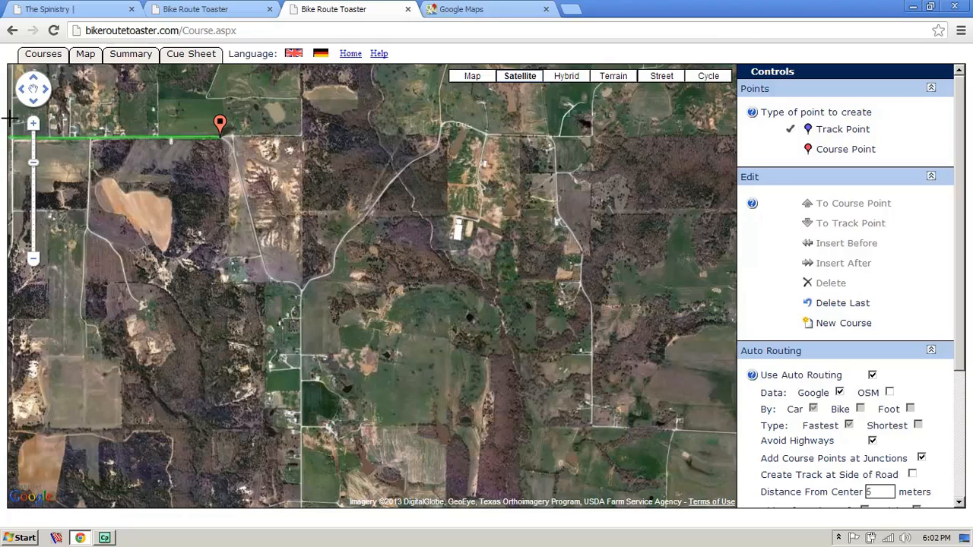
# - Extend the course past the Enville junction and northeast along Vinson Rd (D2075 Rd) onto E2070 Rd
pyautogui.click(32, 123)
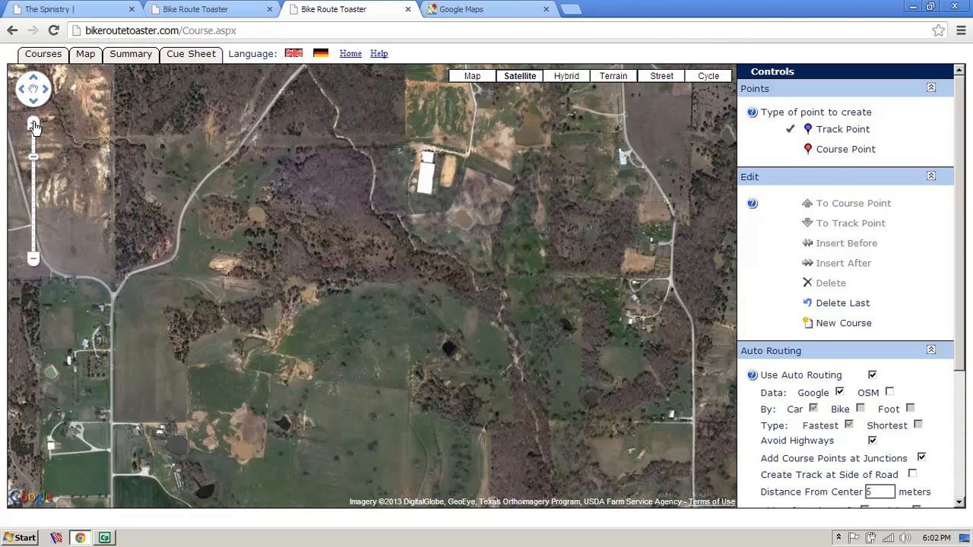
pyautogui.moveTo(236, 282); pyautogui.dragTo(243, 475)
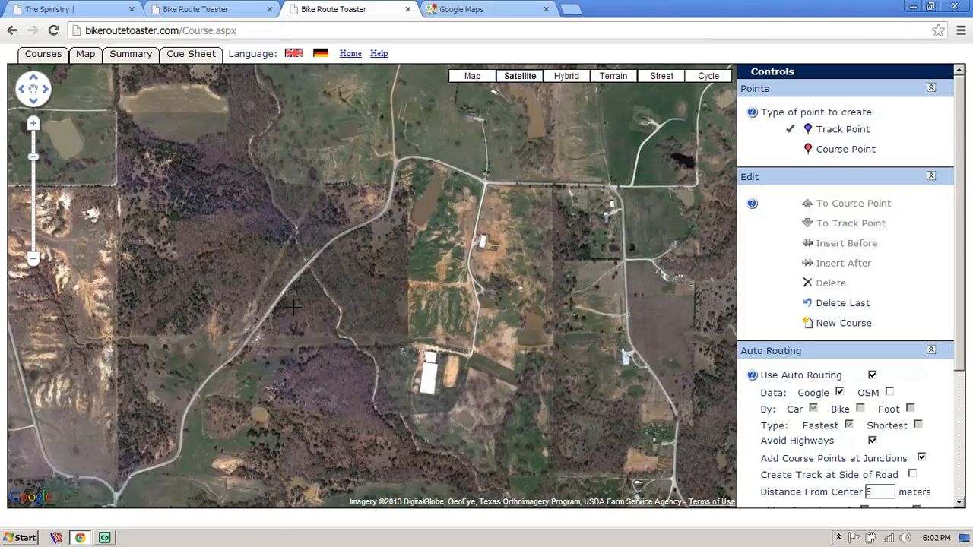
pyautogui.click(32, 124)
pyautogui.moveTo(488, 260); pyautogui.dragTo(356, 471)
pyautogui.click(513, 290)
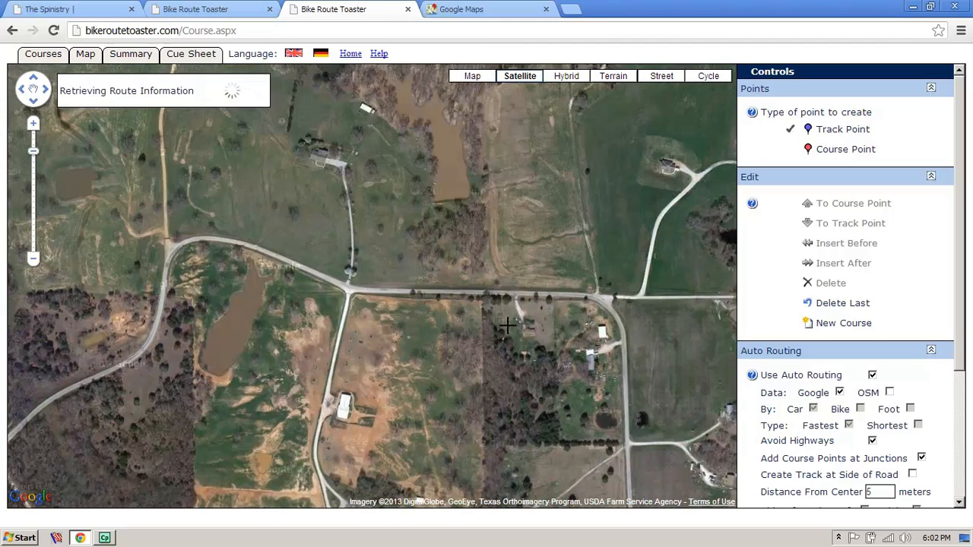
# - Extend the course south along Vinson Rd (N3390 Rd) and east on E2080 Rd to just past N3395 Rd
pyautogui.moveTo(388, 196); pyautogui.dragTo(365, 145)
pyautogui.moveTo(463, 457); pyautogui.dragTo(313, 153)
pyautogui.moveTo(364, 446); pyautogui.dragTo(311, 162)
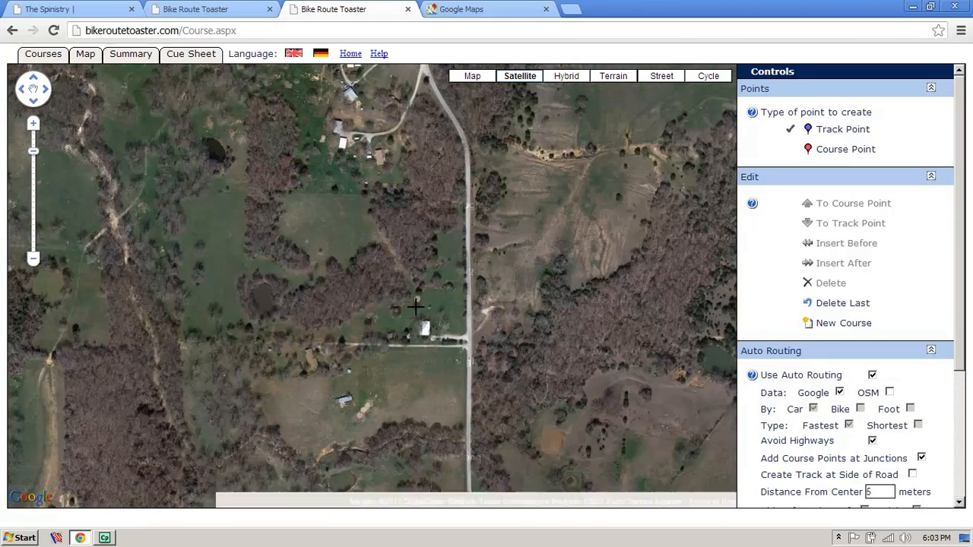
pyautogui.click(471, 485)
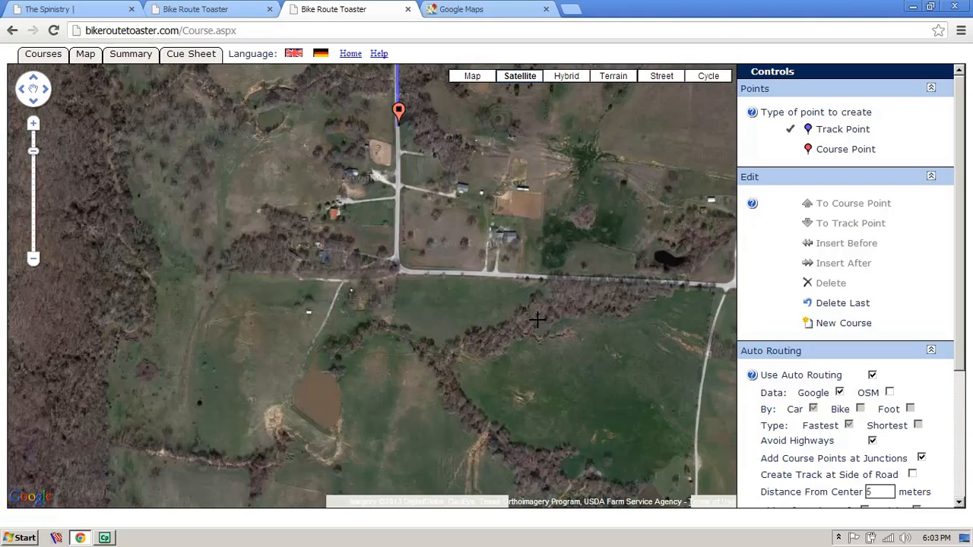
pyautogui.moveTo(542, 354); pyautogui.dragTo(224, 231)
pyautogui.click(680, 177)
# - Extend the course along Vinson Rd and N3400 Rd to Highway 32 and east to a point past Lone Oak Rd
pyautogui.moveTo(560, 387); pyautogui.dragTo(220, 251)
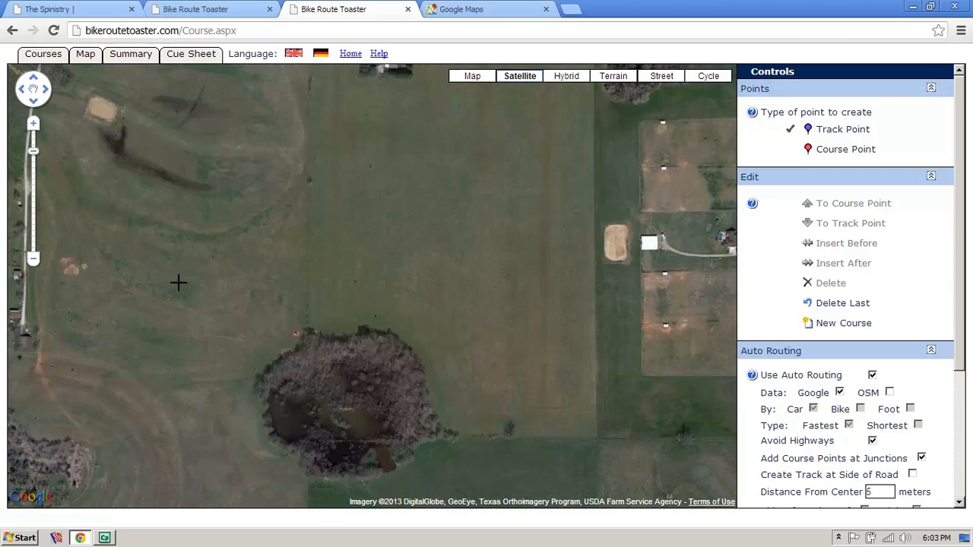
pyautogui.click(39, 264)
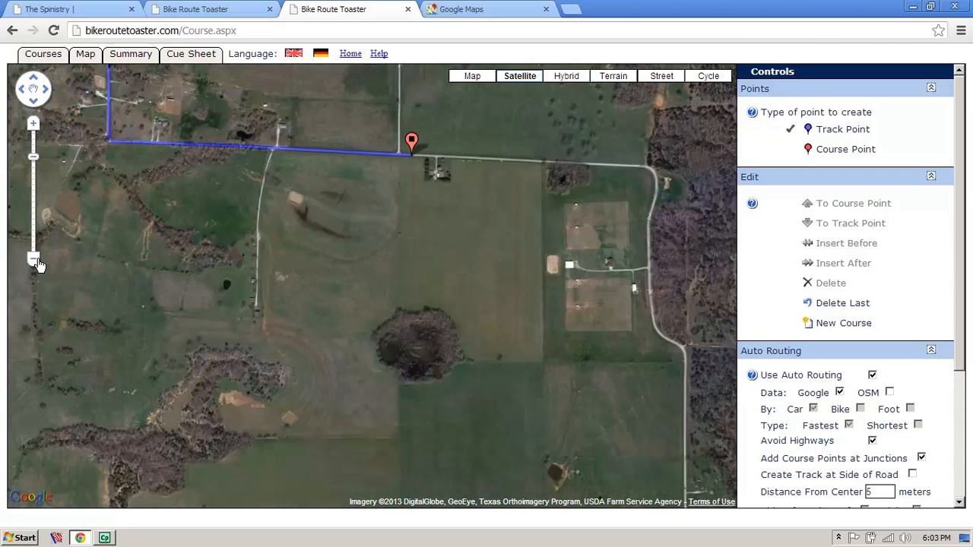
pyautogui.click(39, 264)
pyautogui.moveTo(525, 435); pyautogui.dragTo(433, 241)
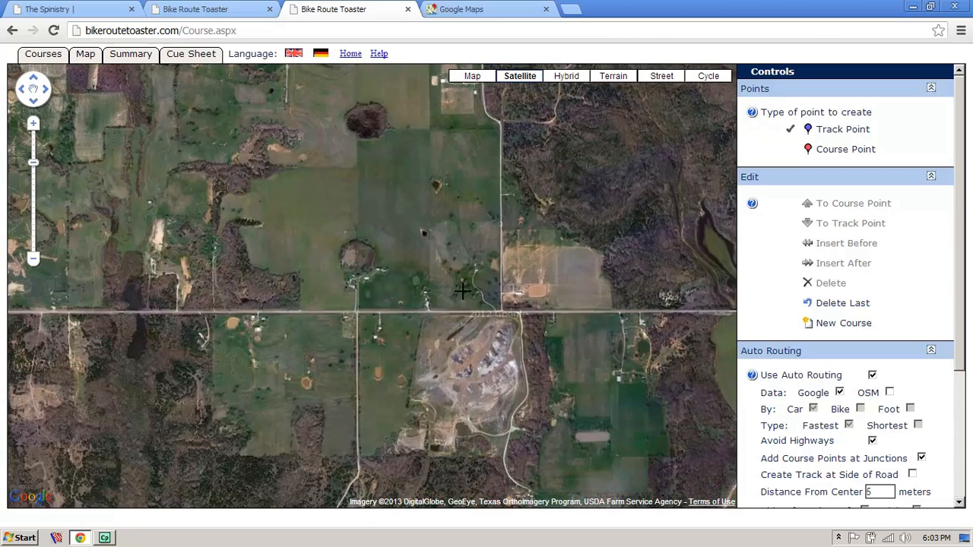
pyautogui.click(471, 77)
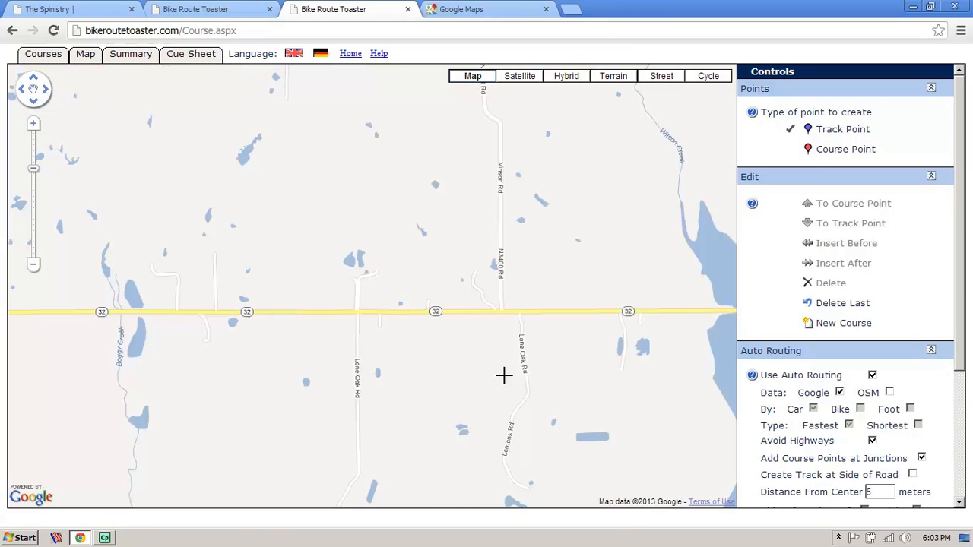
pyautogui.click(33, 265)
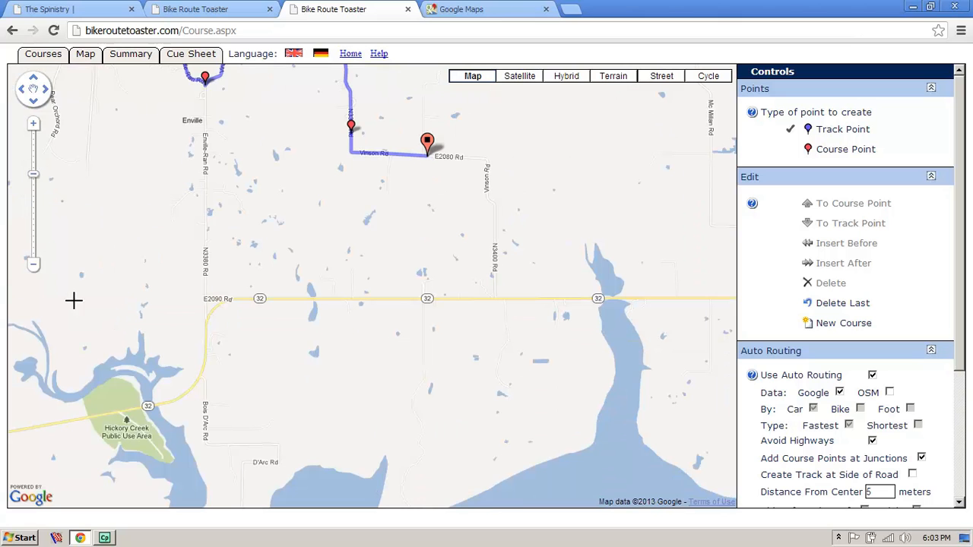
pyautogui.click(33, 266)
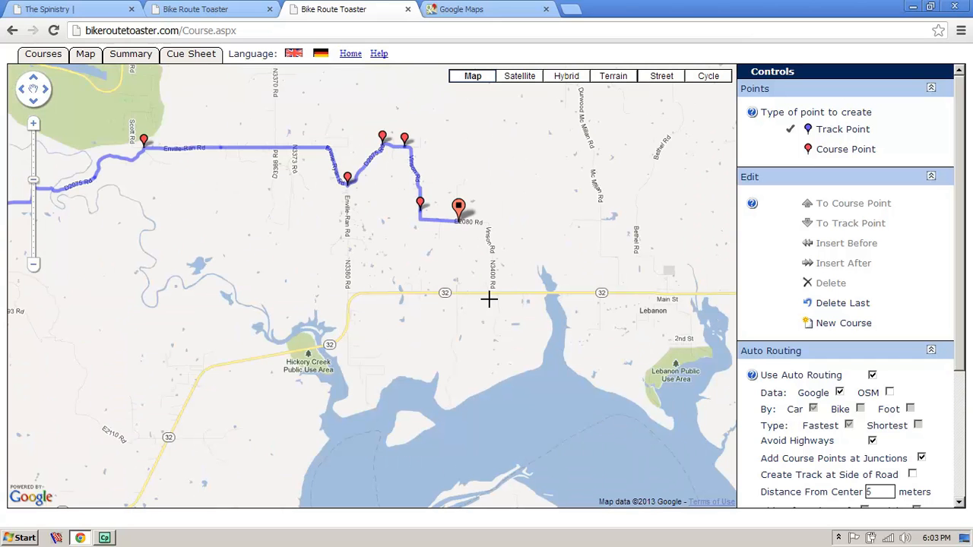
pyautogui.click(33, 125)
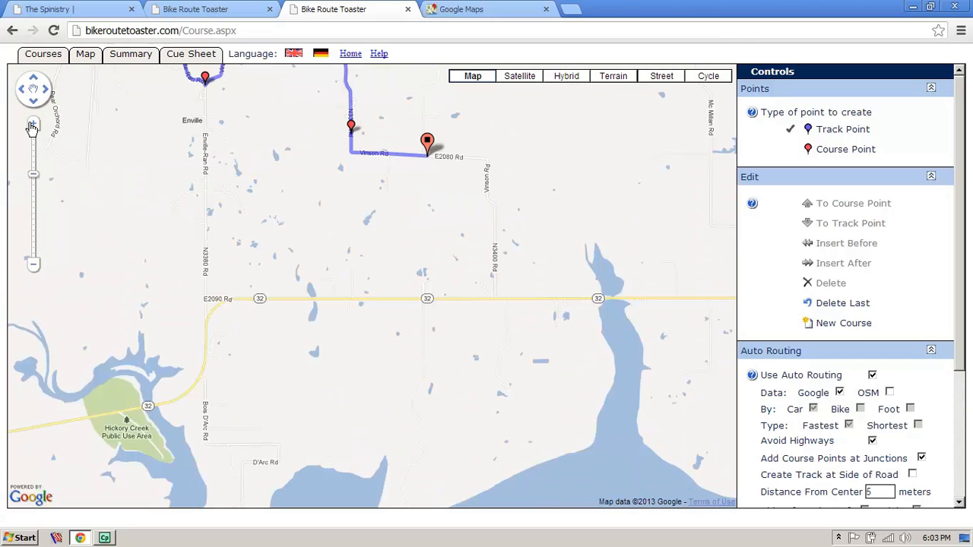
pyautogui.click(32, 126)
pyautogui.click(33, 125)
pyautogui.click(336, 281)
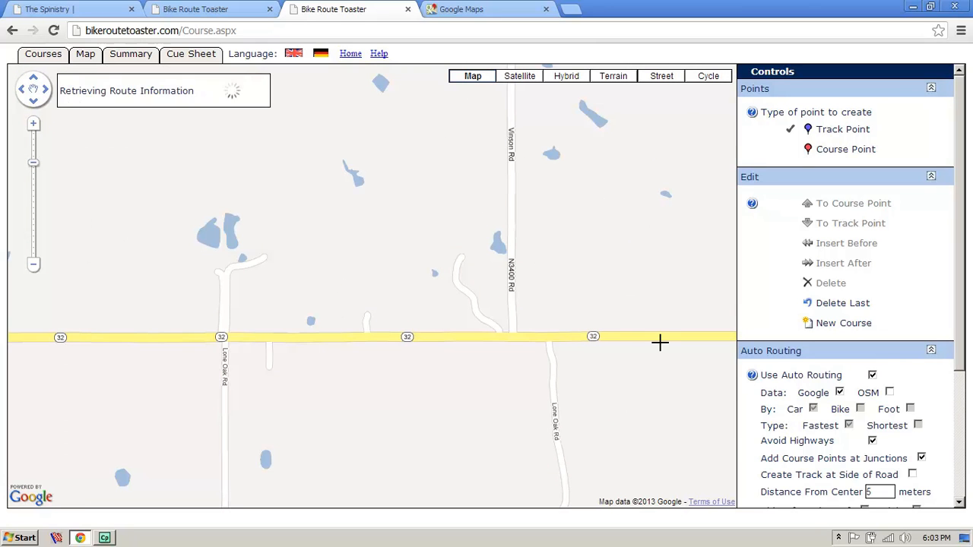
pyautogui.moveTo(576, 233); pyautogui.dragTo(259, 235)
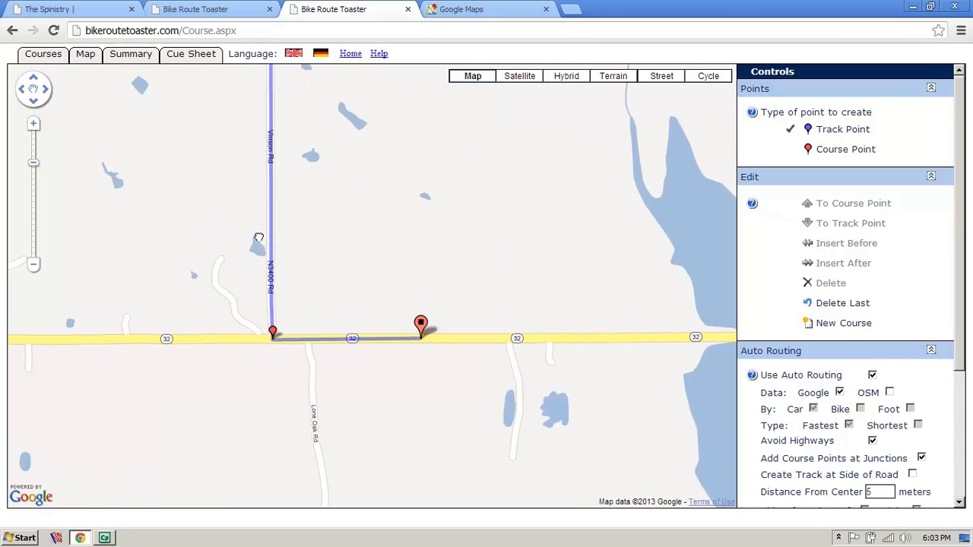
# - Examine Highway 32 around the lake crossing east of the course's end in terrain view and close-up satellite imagery, including the bridge and shoulders
pyautogui.click(33, 266)
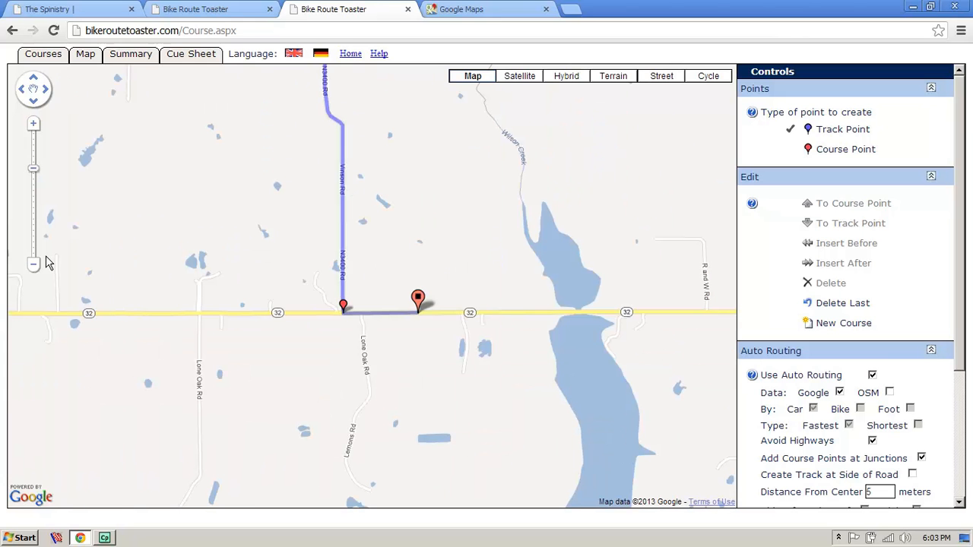
pyautogui.click(623, 80)
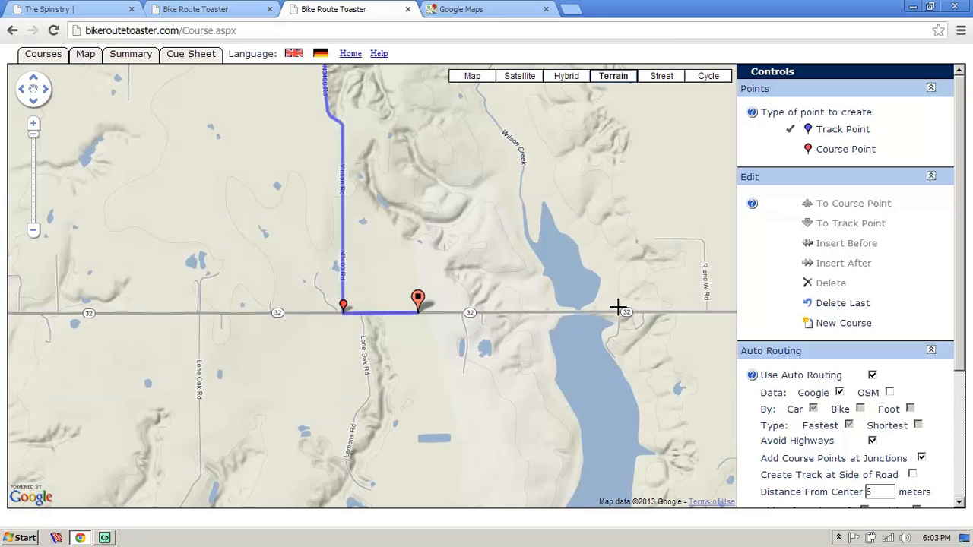
pyautogui.moveTo(548, 403); pyautogui.dragTo(456, 119)
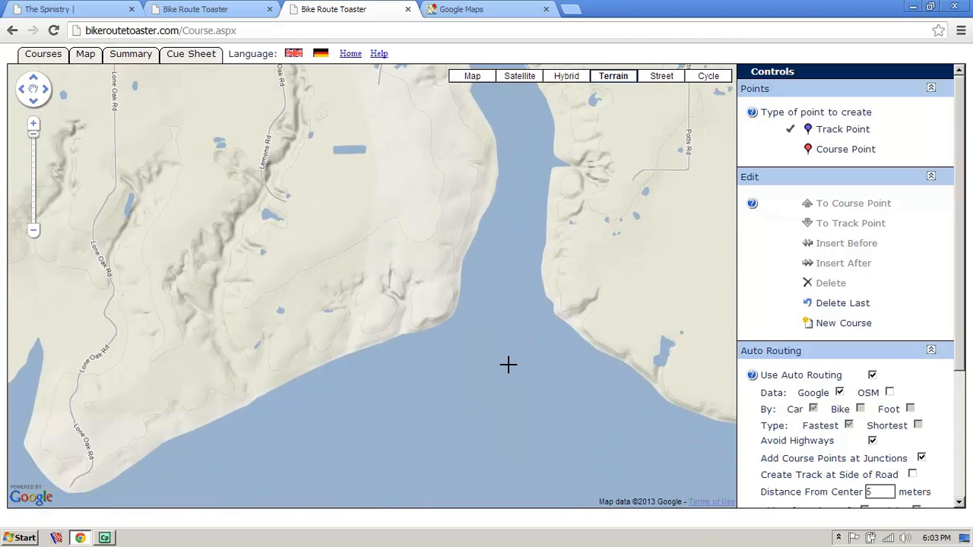
pyautogui.moveTo(436, 193); pyautogui.dragTo(393, 471)
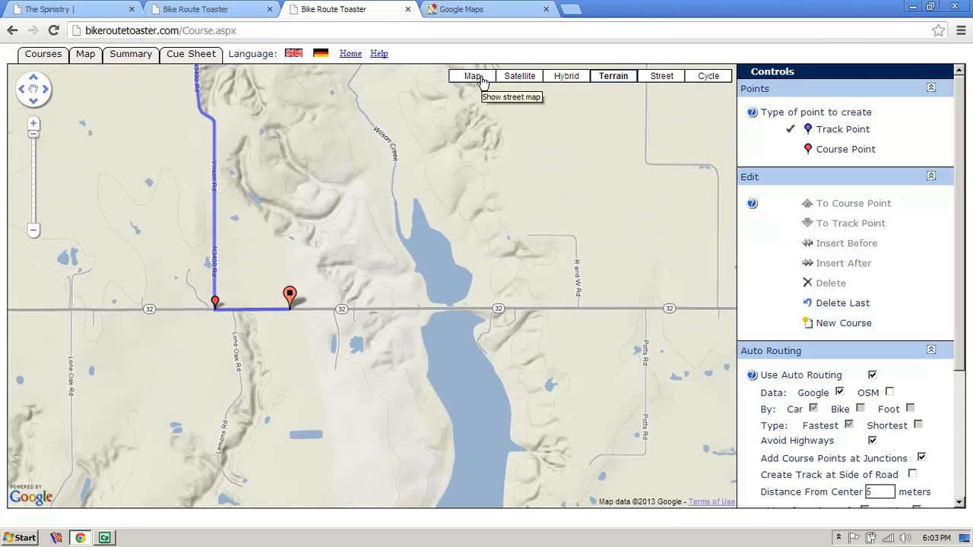
pyautogui.click(522, 83)
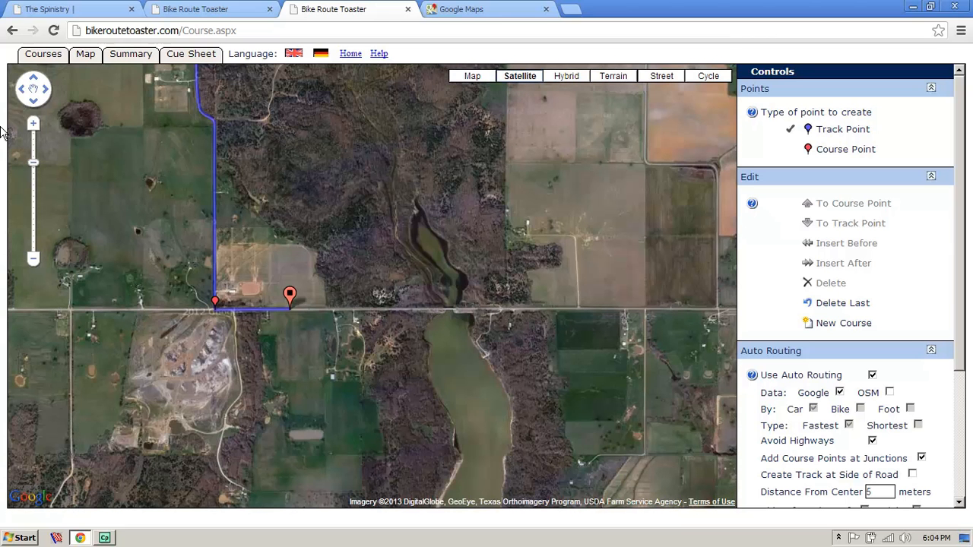
pyautogui.click(32, 124)
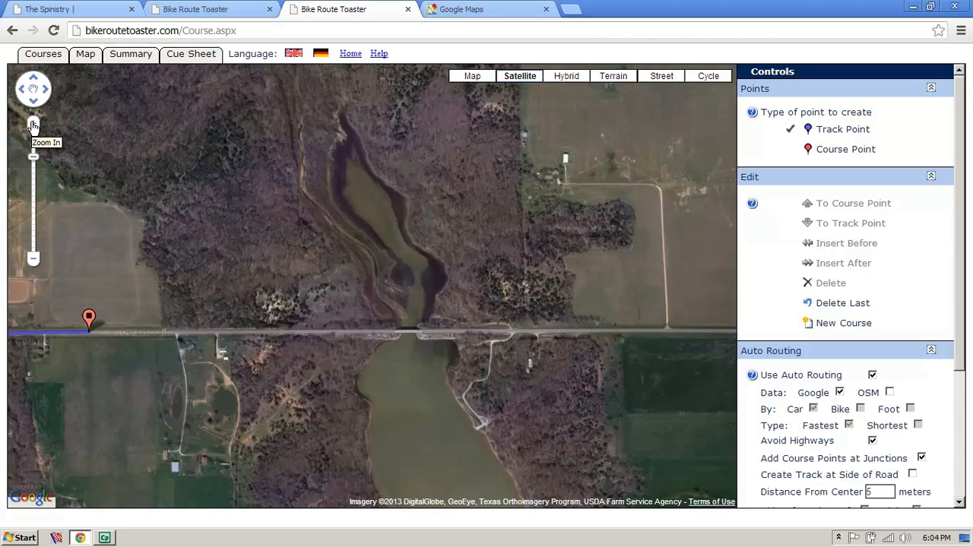
pyautogui.click(32, 124)
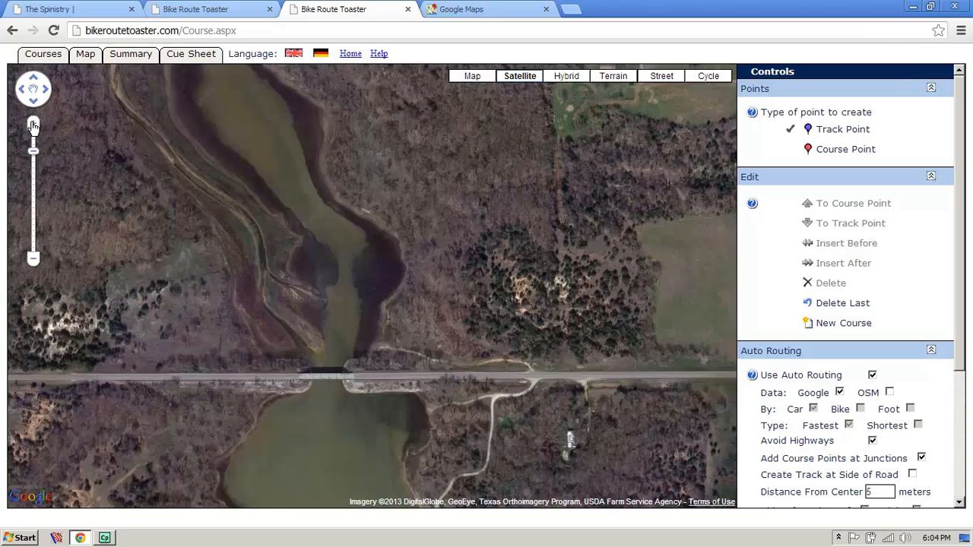
pyautogui.click(33, 124)
pyautogui.moveTo(342, 465); pyautogui.dragTo(495, 286)
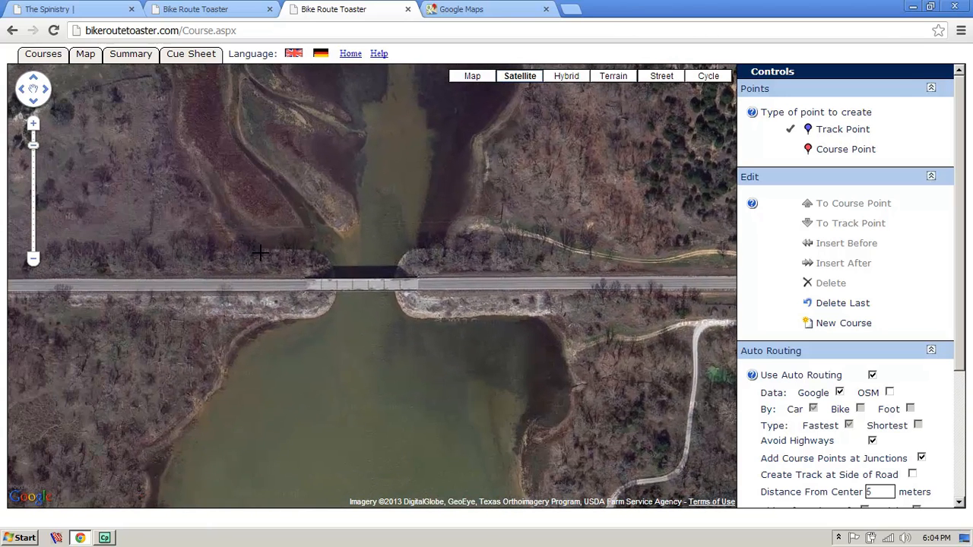
pyautogui.click(32, 124)
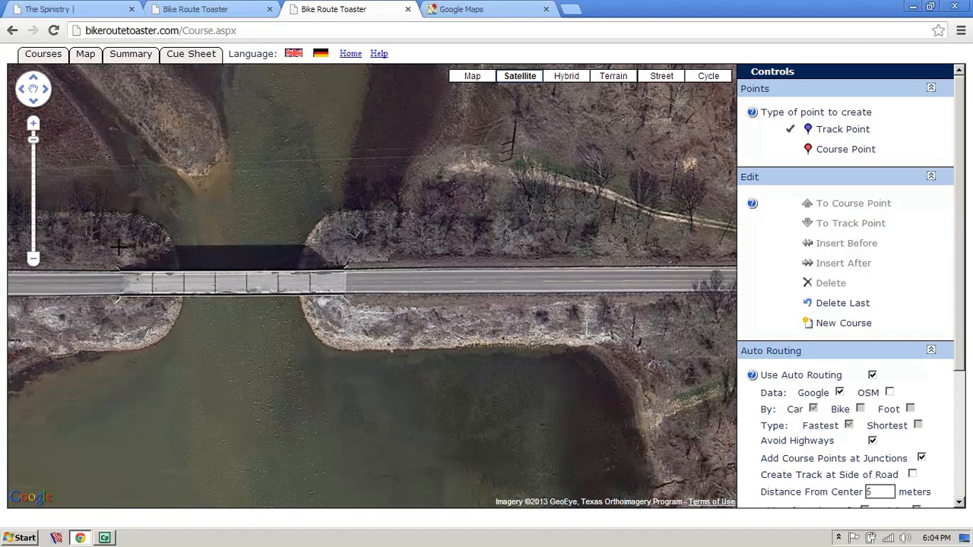
pyautogui.moveTo(556, 297); pyautogui.dragTo(592, 302)
pyautogui.moveTo(174, 293); pyautogui.dragTo(673, 301)
pyautogui.scroll(1, 360, 298)
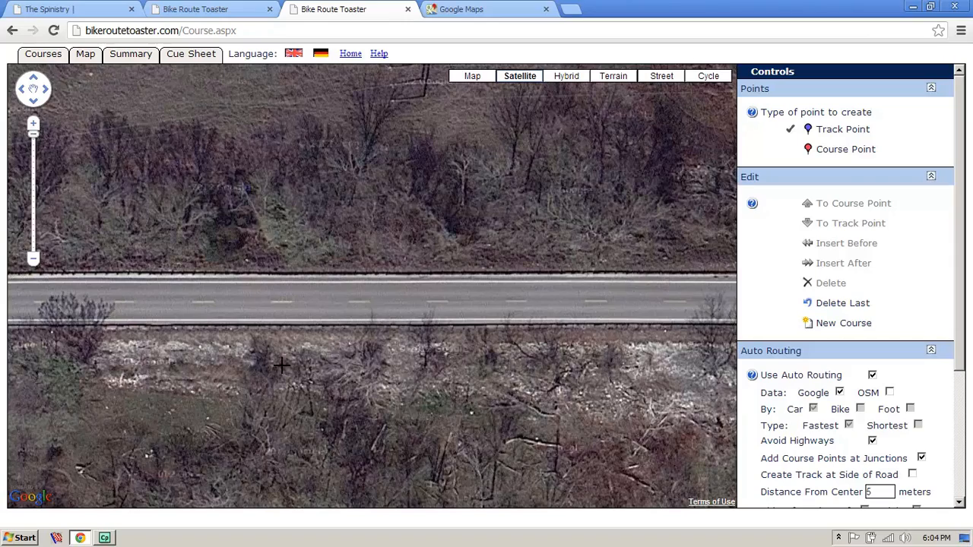
pyautogui.moveTo(199, 354); pyautogui.dragTo(251, 352)
pyautogui.moveTo(115, 320); pyautogui.dragTo(519, 322)
pyautogui.moveTo(98, 297); pyautogui.dragTo(241, 303)
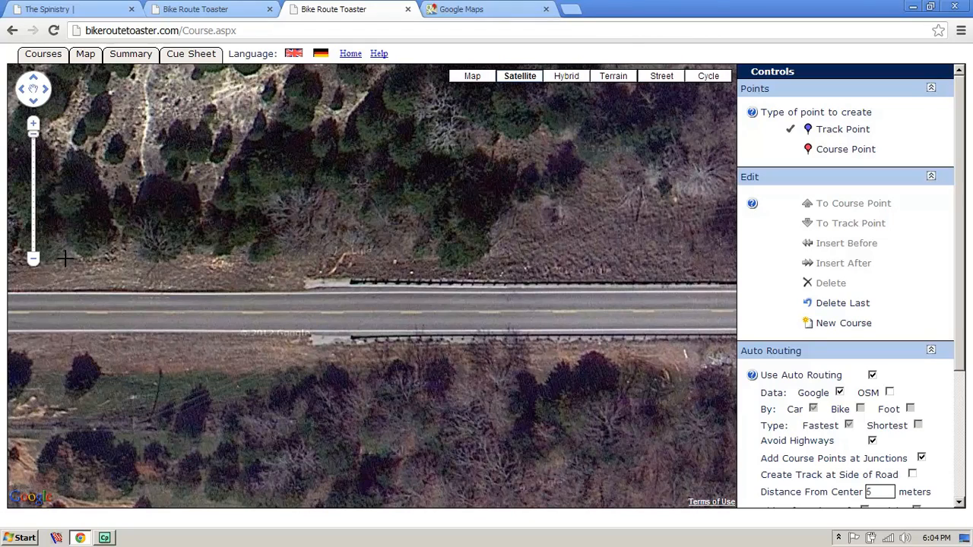
pyautogui.click(34, 262)
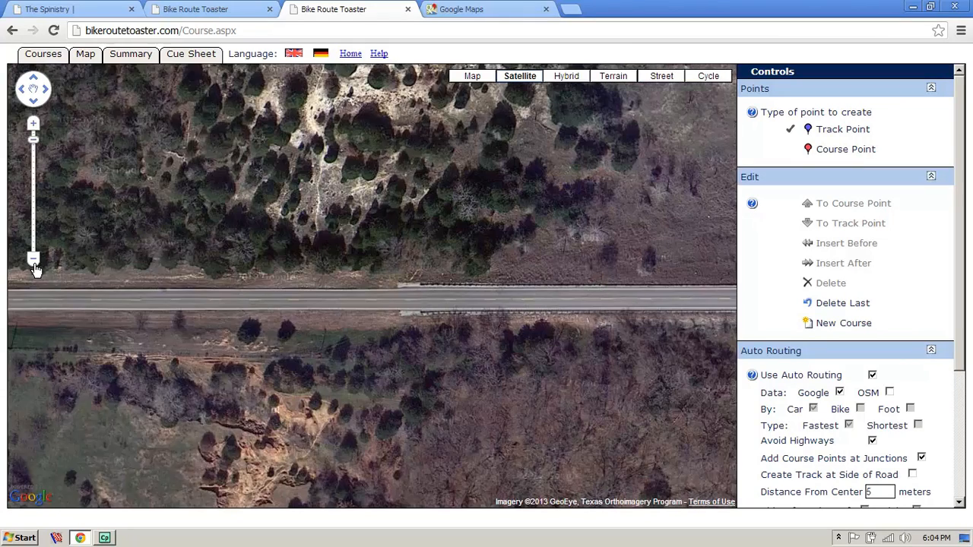
pyautogui.click(34, 262)
pyautogui.click(34, 263)
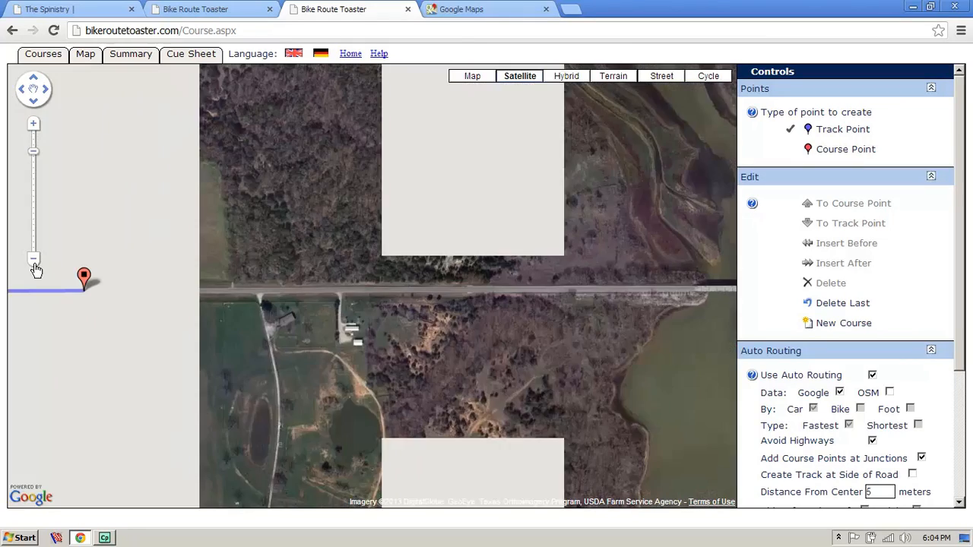
# - Remove the last course segment along Highway 32 and end the course at the junction of N3400 Rd and Highway 32 on the street map
pyautogui.click(472, 76)
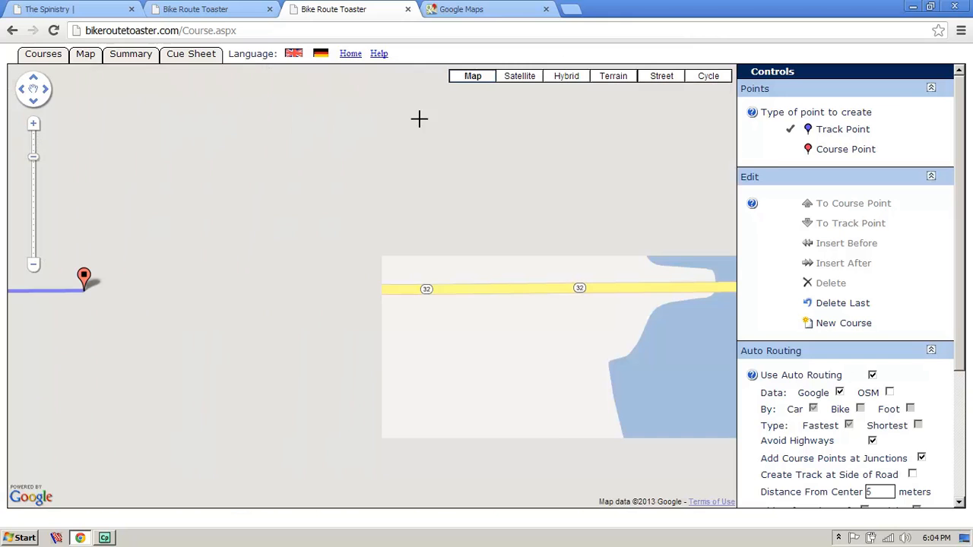
pyautogui.click(34, 263)
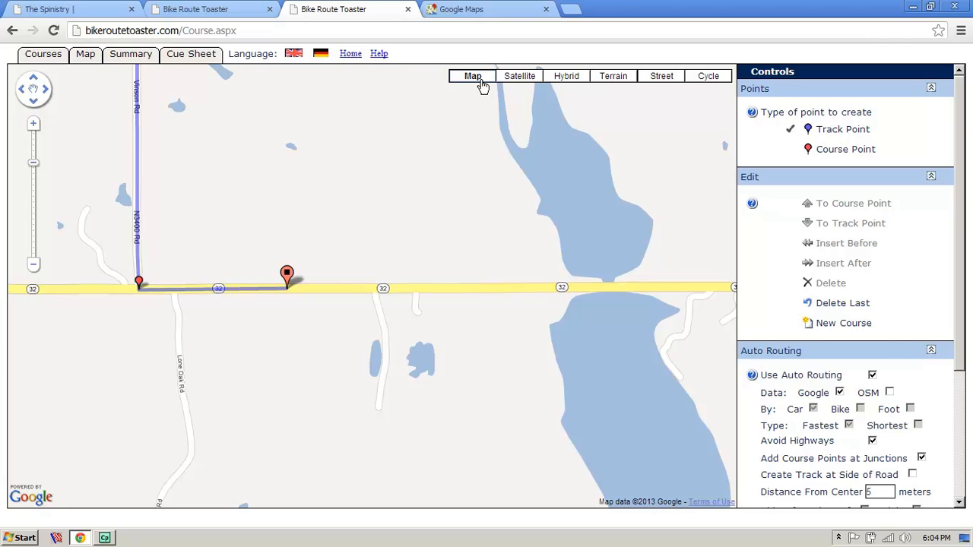
pyautogui.click(844, 304)
pyautogui.click(139, 289)
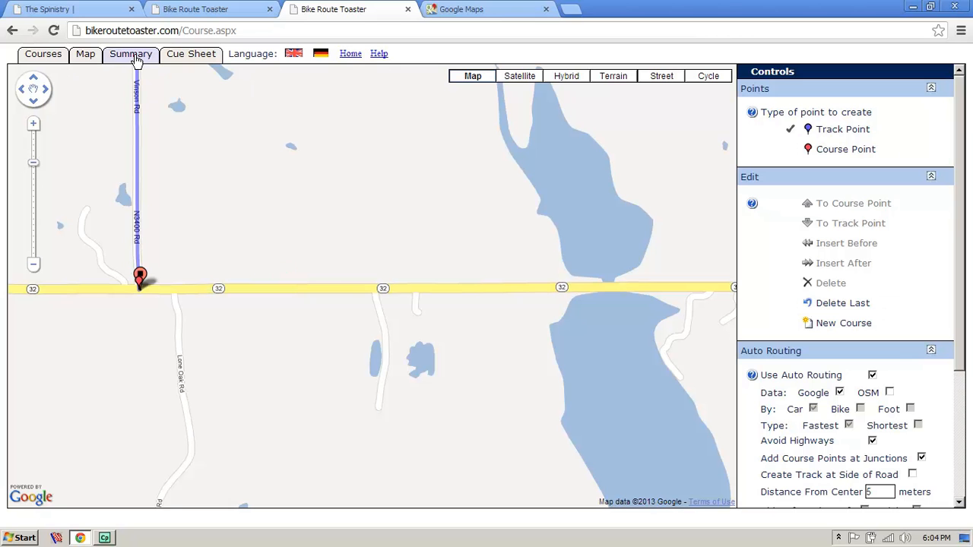
# - Switch the course units to Imperial and check the course summary
pyautogui.moveTo(962, 363); pyautogui.dragTo(971, 514)
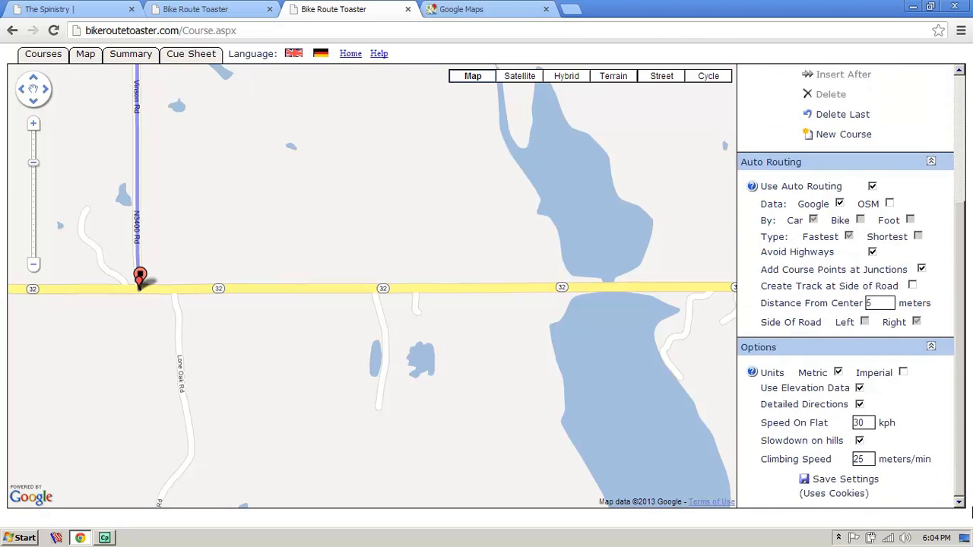
pyautogui.click(903, 372)
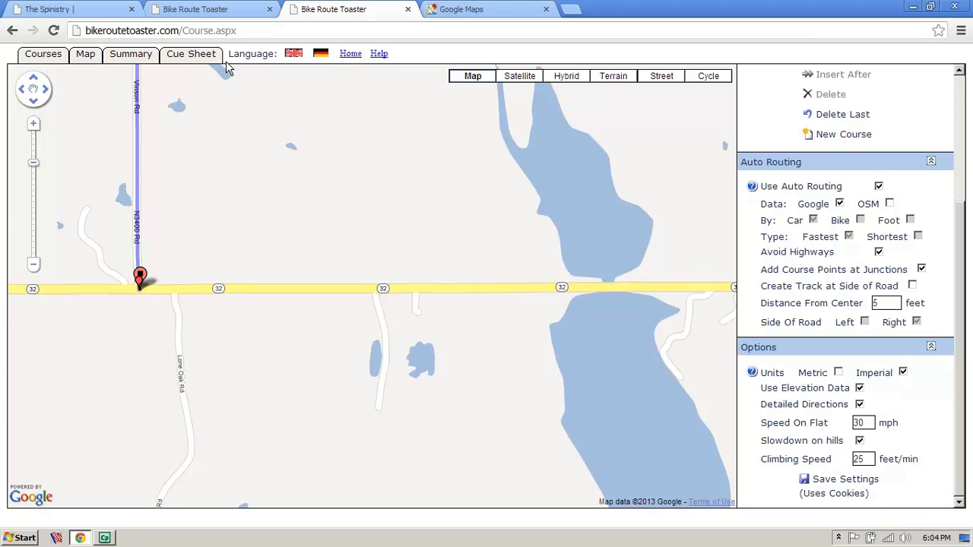
pyautogui.click(131, 54)
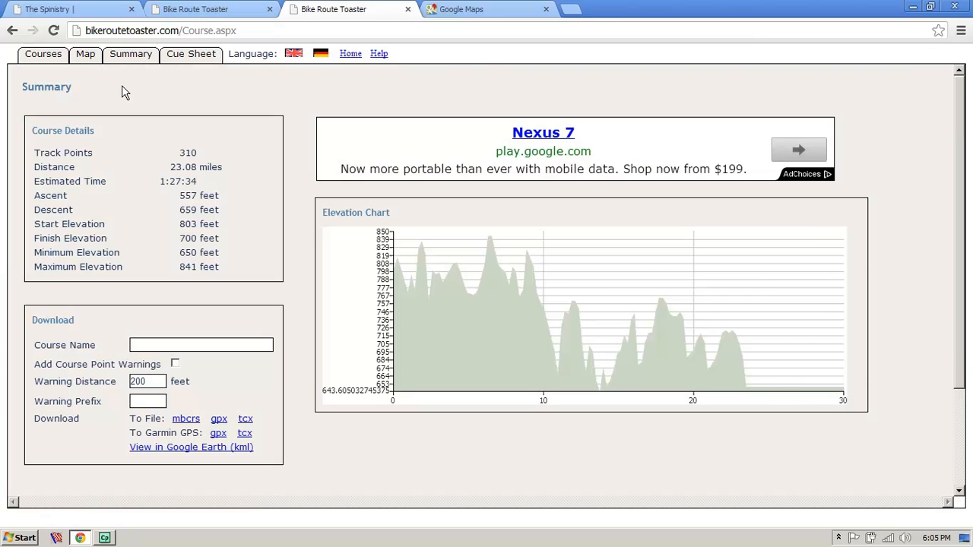
pyautogui.click(85, 55)
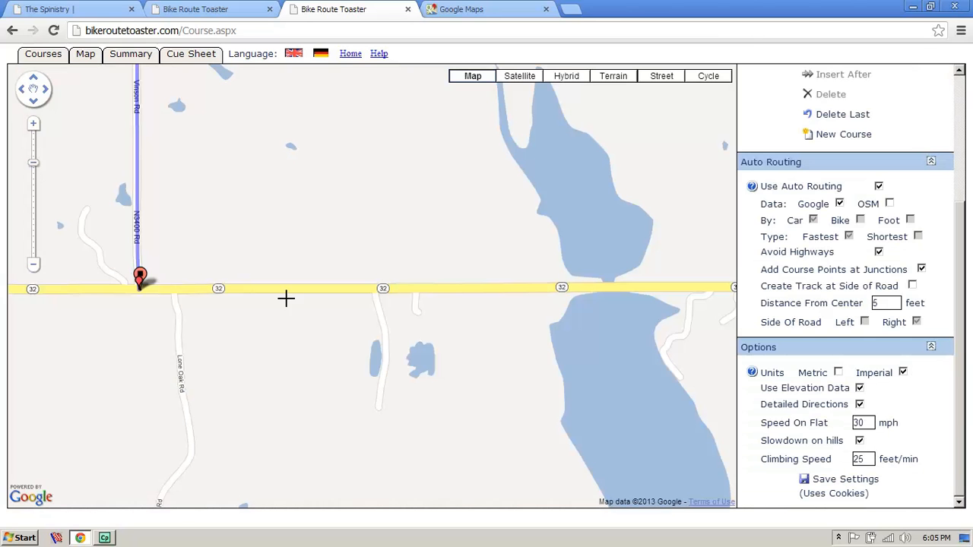
# - Extend the course east on Highway 32 across the lake arm to the side road just west of Lebanon, and check the course summary
pyautogui.click(35, 272)
pyautogui.click(35, 273)
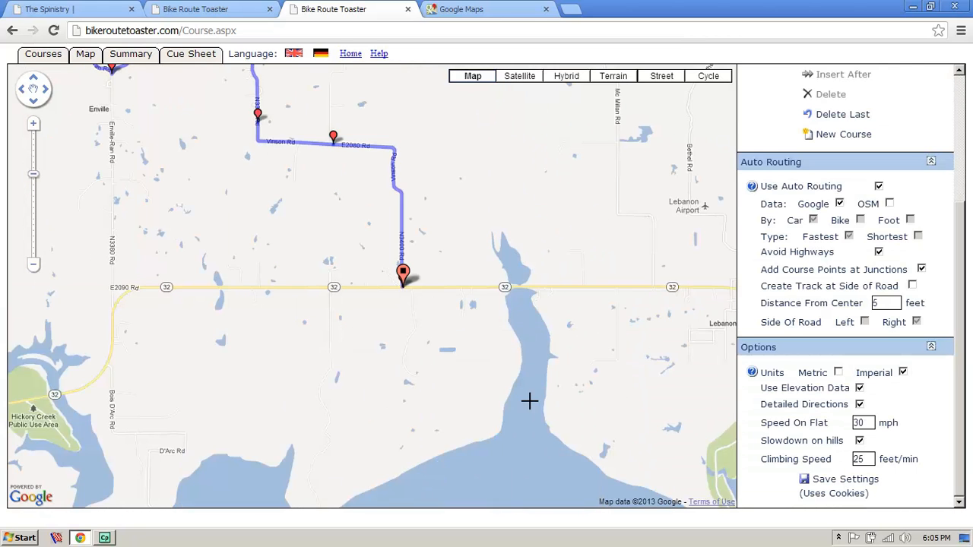
pyautogui.moveTo(477, 339); pyautogui.dragTo(378, 333)
pyautogui.moveTo(506, 352); pyautogui.dragTo(329, 327)
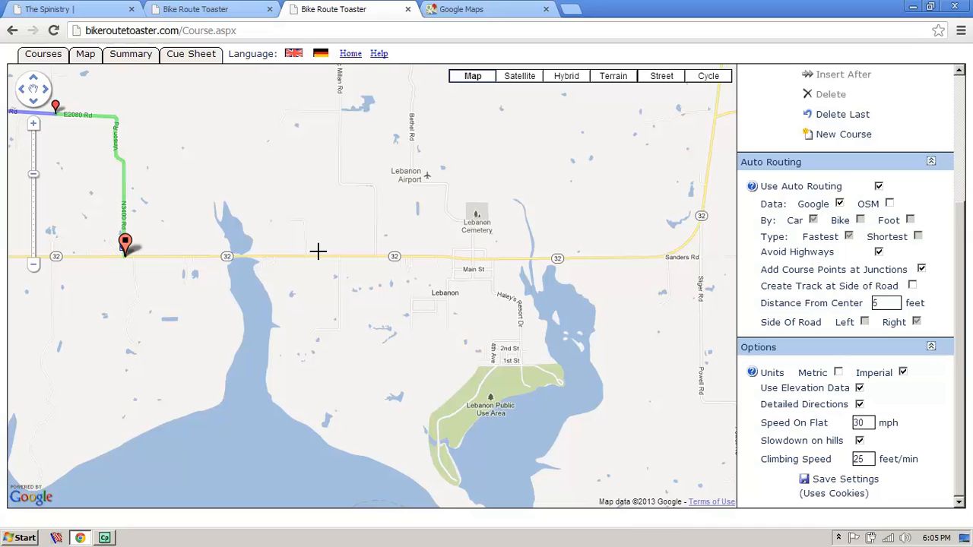
pyautogui.click(122, 257)
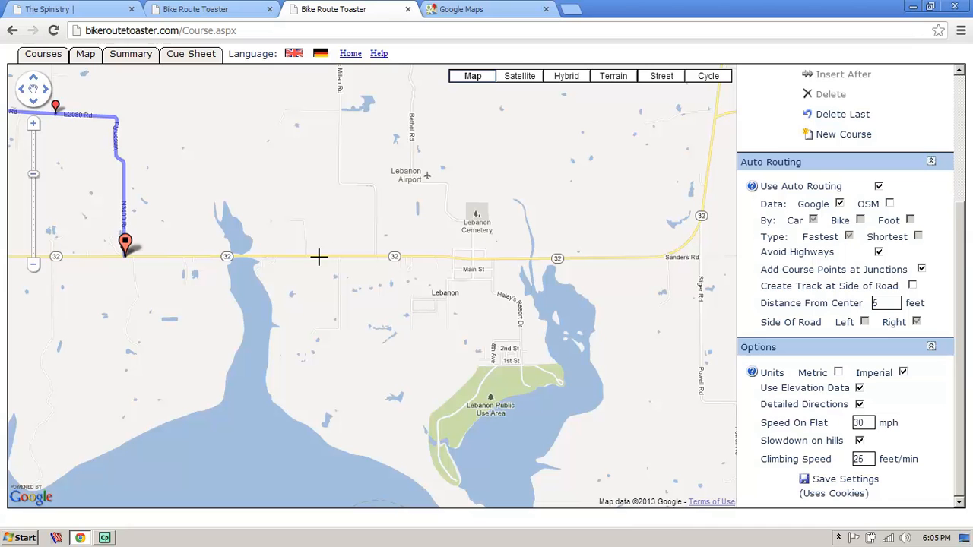
pyautogui.click(375, 256)
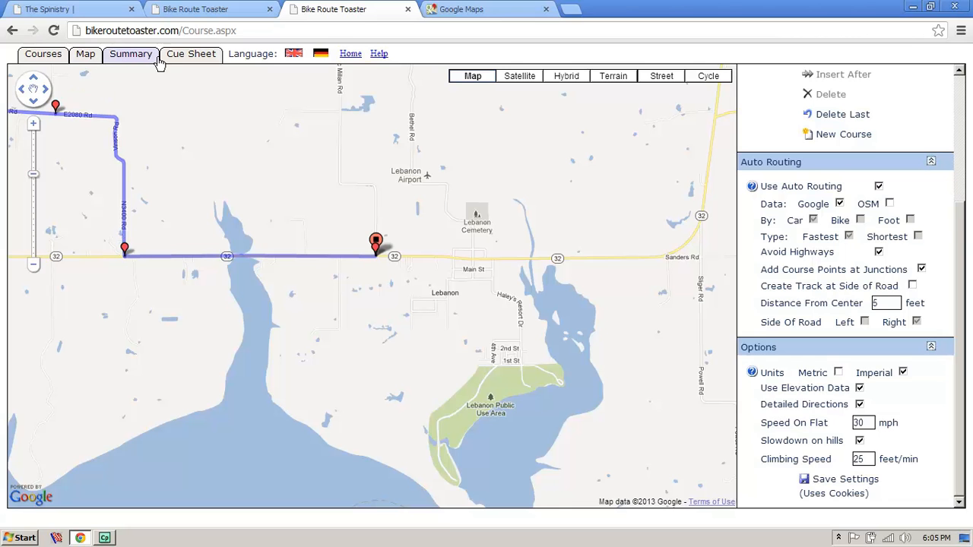
pyautogui.click(133, 57)
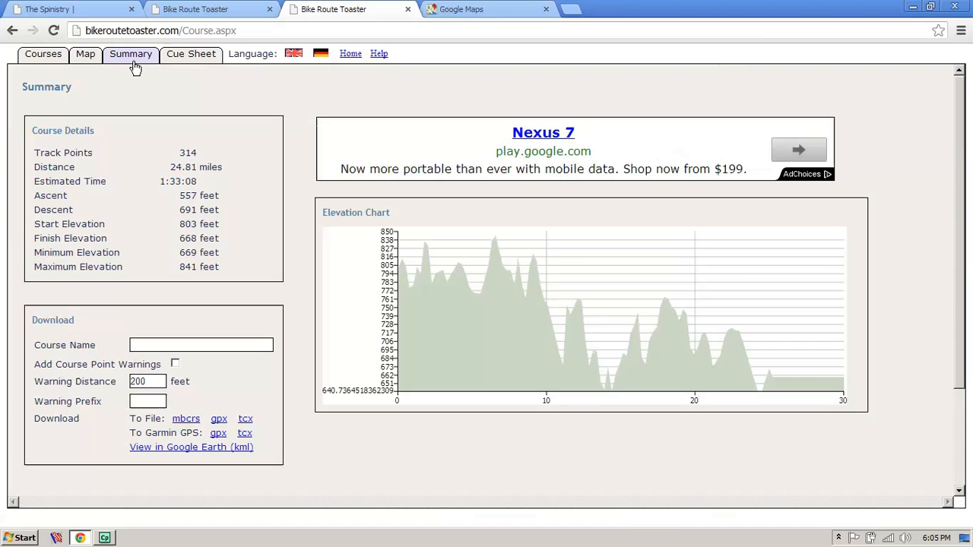
pyautogui.click(86, 56)
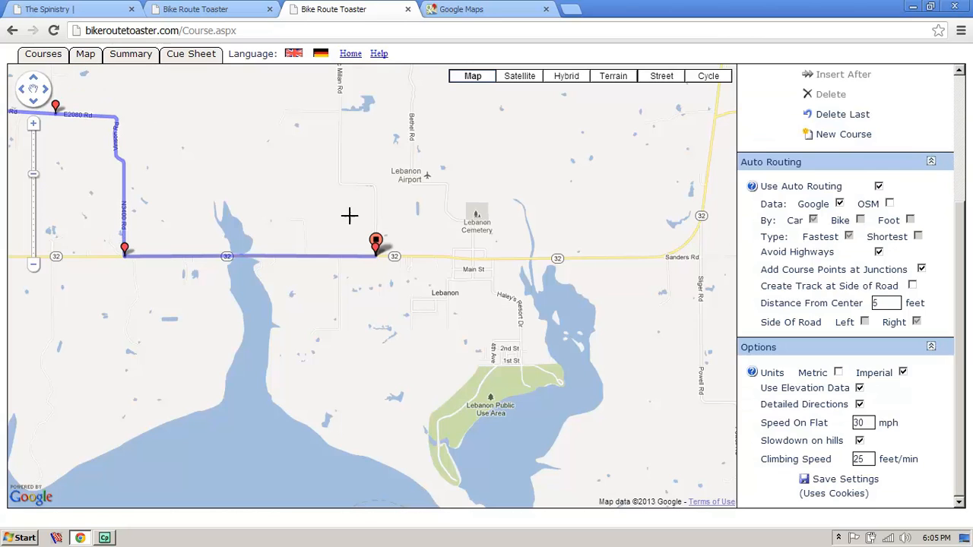
# - Extend the course along Highway 32 to the Bethel Rd junction in Lebanon and review the updated course summary
pyautogui.click(473, 261)
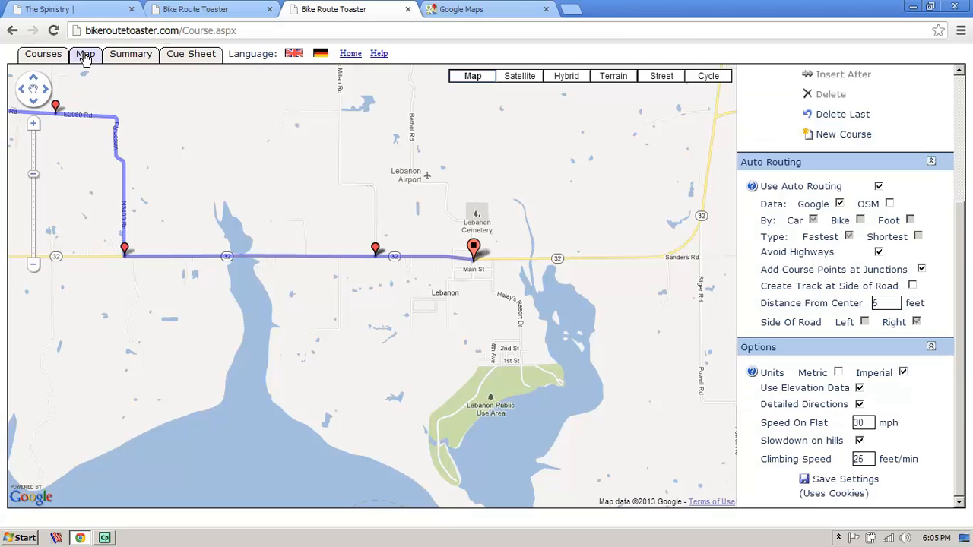
pyautogui.click(119, 59)
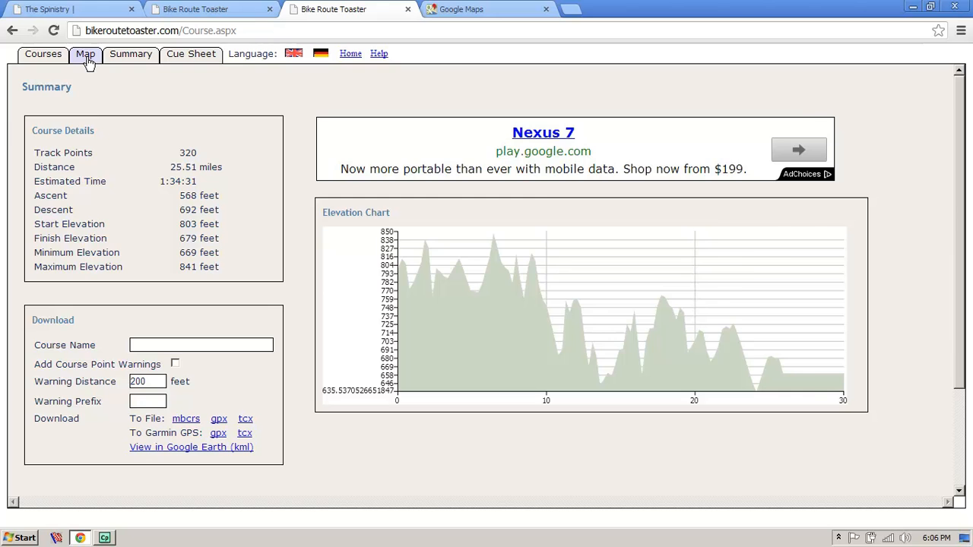
pyautogui.click(87, 59)
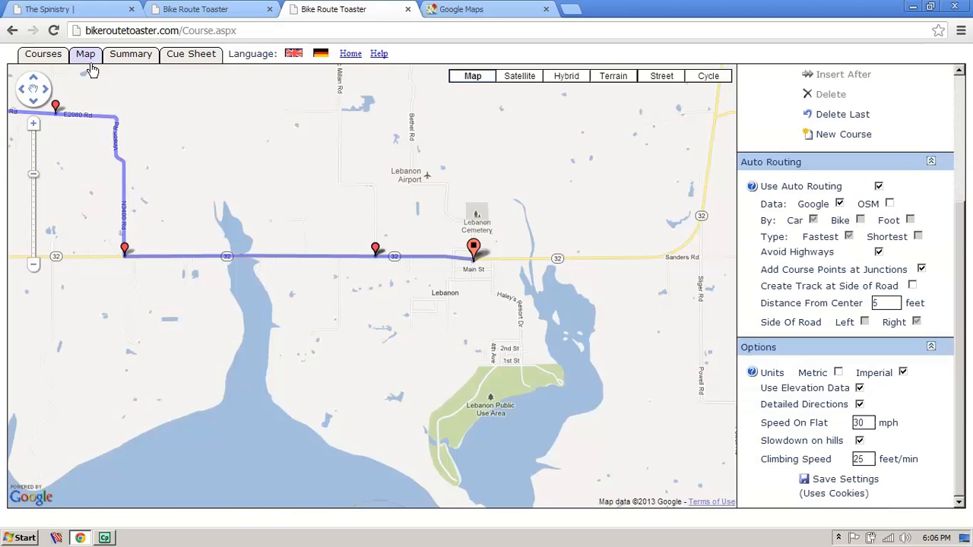
# - Examine Bethel Rd and McMillan Rd north of Lebanon up to Griffin Mountain Rd on the street map
pyautogui.click(33, 124)
pyautogui.moveTo(142, 194); pyautogui.dragTo(172, 339)
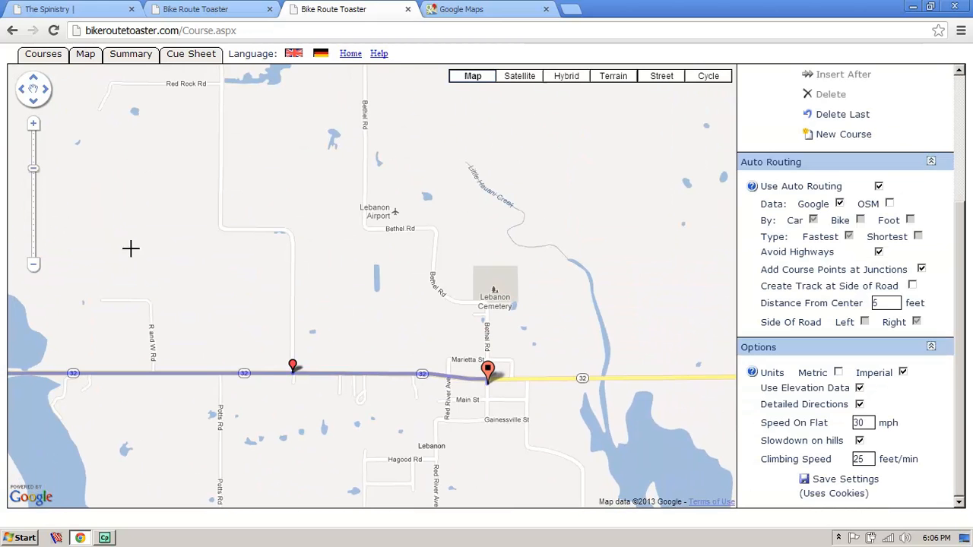
pyautogui.click(34, 265)
pyautogui.moveTo(488, 161); pyautogui.dragTo(473, 371)
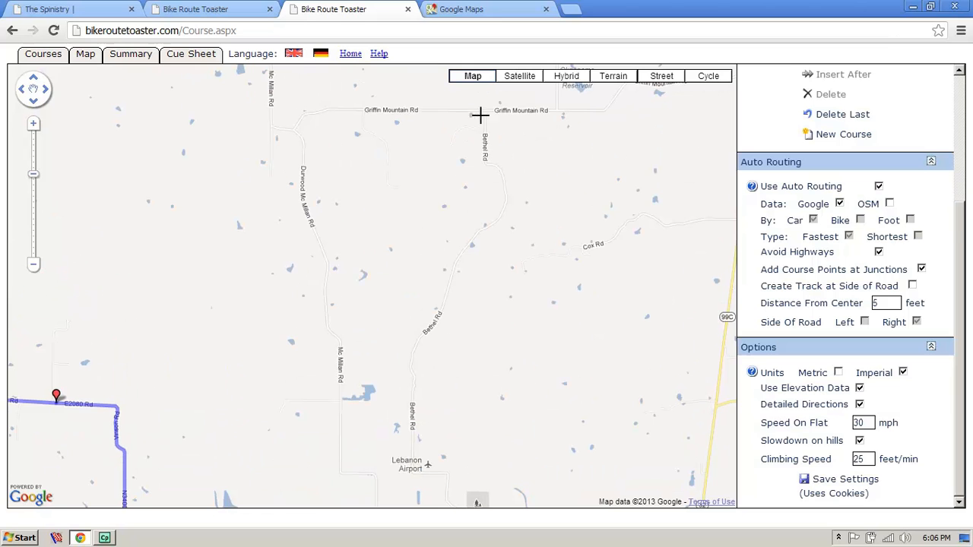
pyautogui.moveTo(341, 324); pyautogui.dragTo(358, 210)
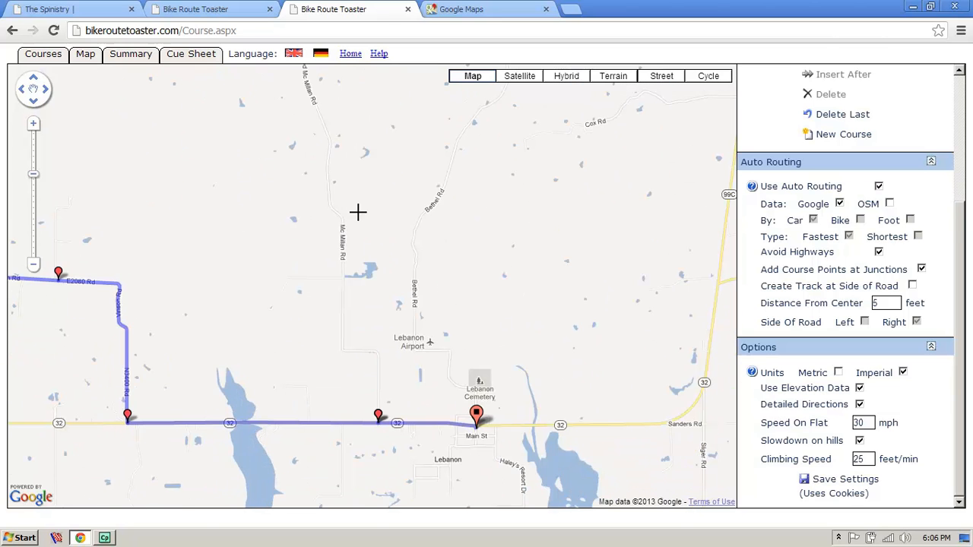
pyautogui.moveTo(422, 184); pyautogui.dragTo(410, 287)
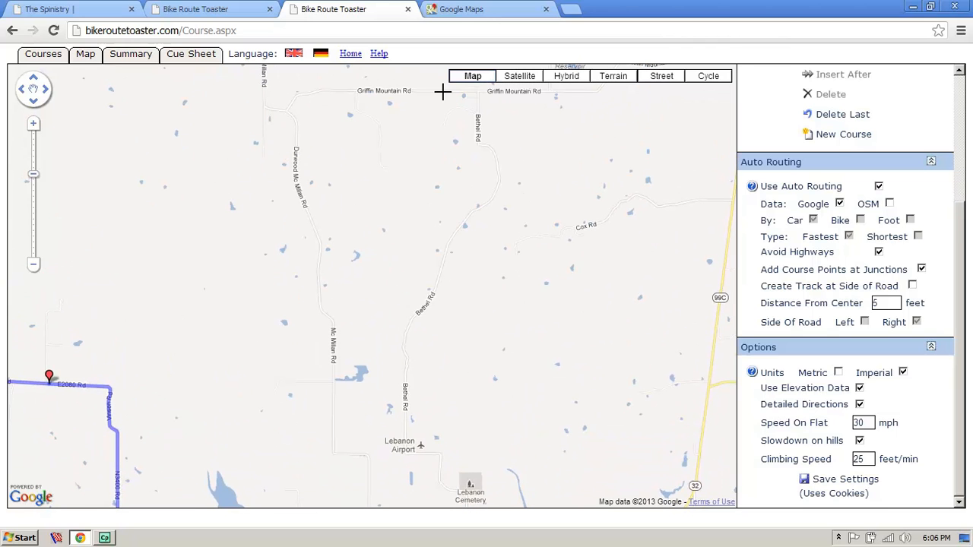
# - Compare the McMillan Rd and Bethel Rd surfaces on satellite imagery and extend the course north to the unpaved curve of Bethel Rd
pyautogui.click(520, 76)
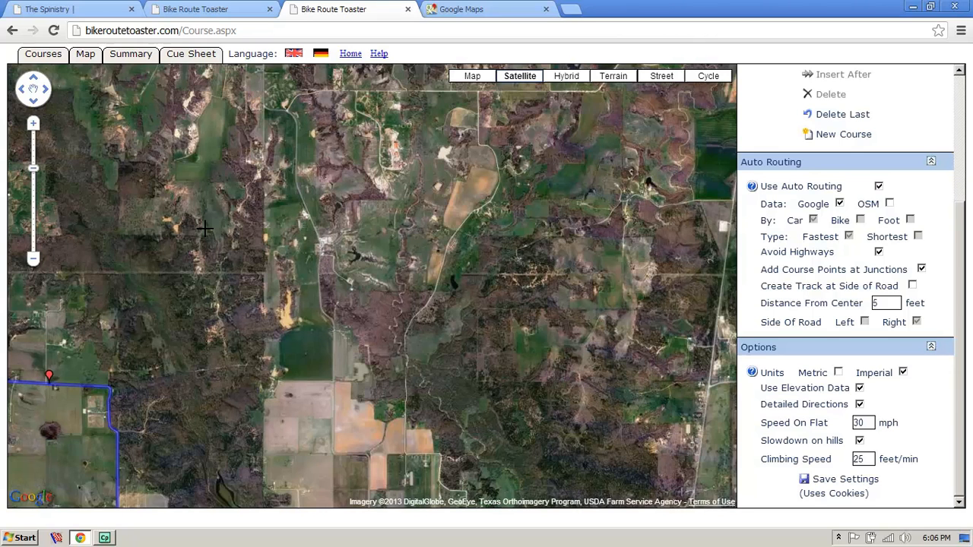
pyautogui.click(36, 126)
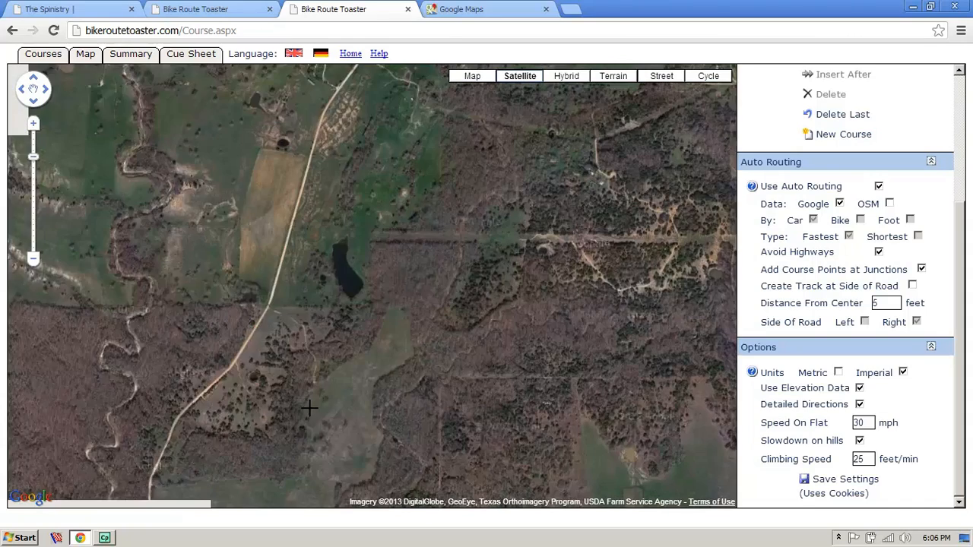
pyautogui.moveTo(337, 407); pyautogui.dragTo(453, 309)
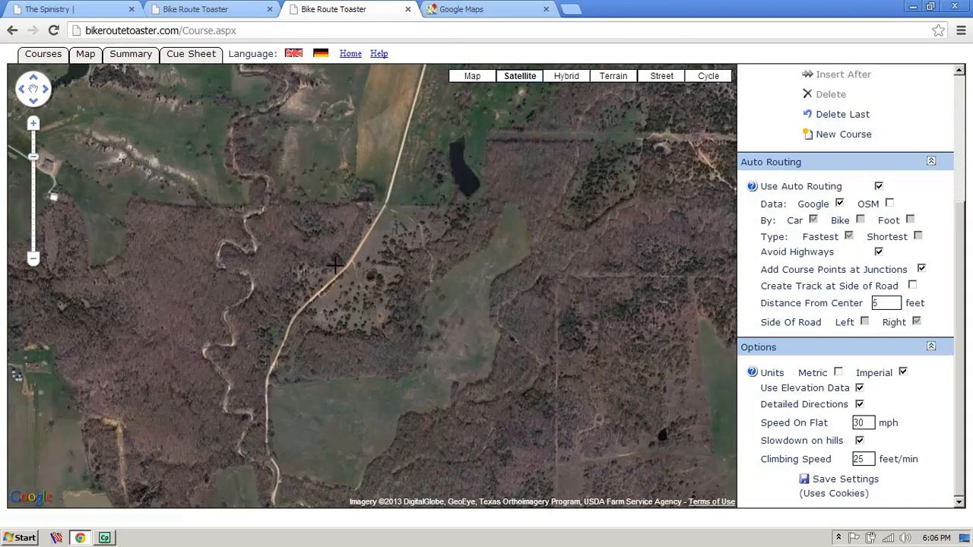
pyautogui.moveTo(259, 285); pyautogui.dragTo(777, 305)
pyautogui.scroll(1, 576, 304)
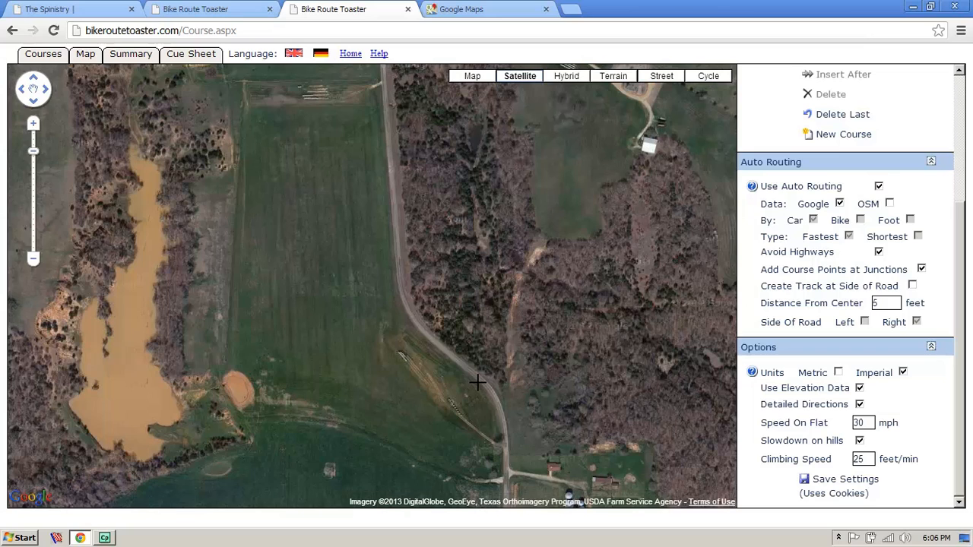
pyautogui.moveTo(531, 383); pyautogui.dragTo(130, 250)
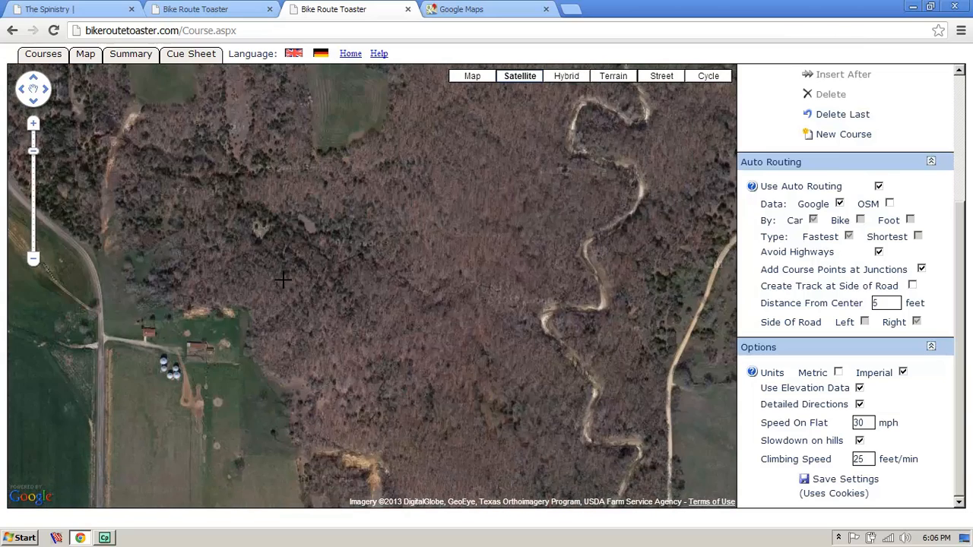
pyautogui.moveTo(478, 323); pyautogui.dragTo(213, 319)
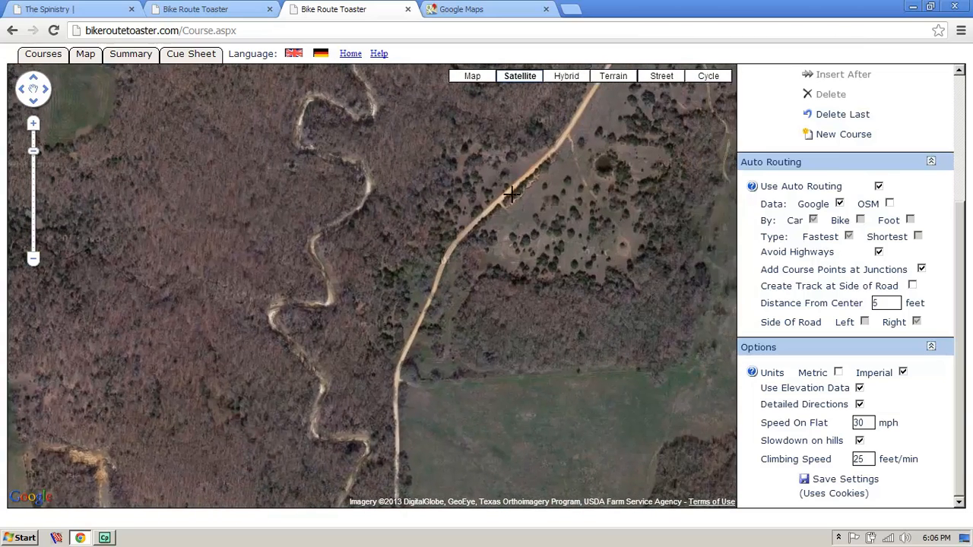
pyautogui.click(502, 195)
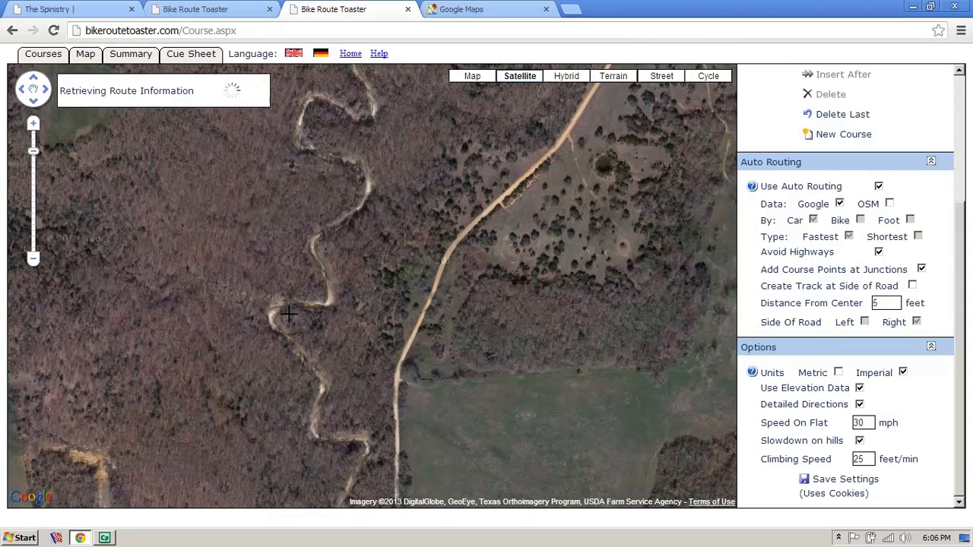
# - Return to the street map and extend the course up Bethel Rd and a short way east onto Griffin Mountain Rd
pyautogui.click(33, 259)
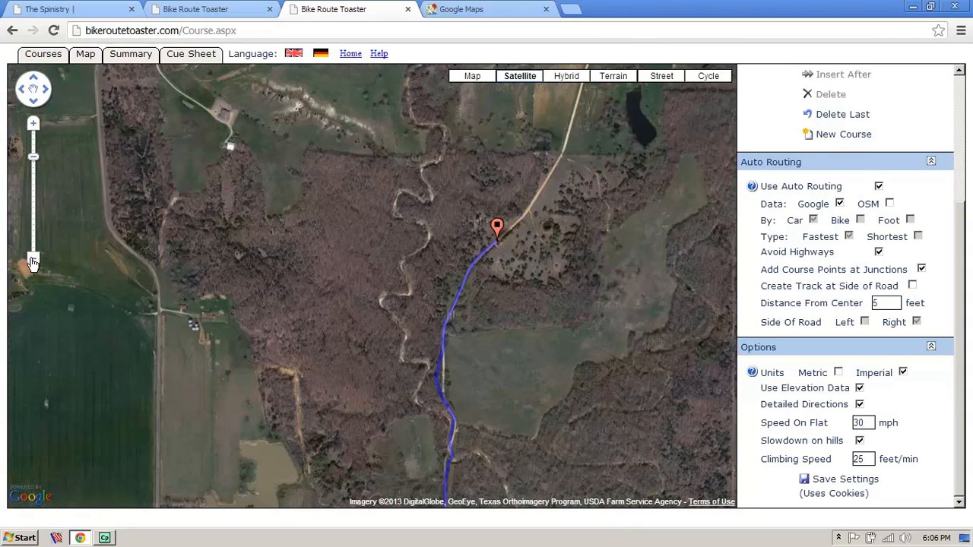
pyautogui.click(33, 262)
pyautogui.moveTo(531, 332); pyautogui.dragTo(431, 498)
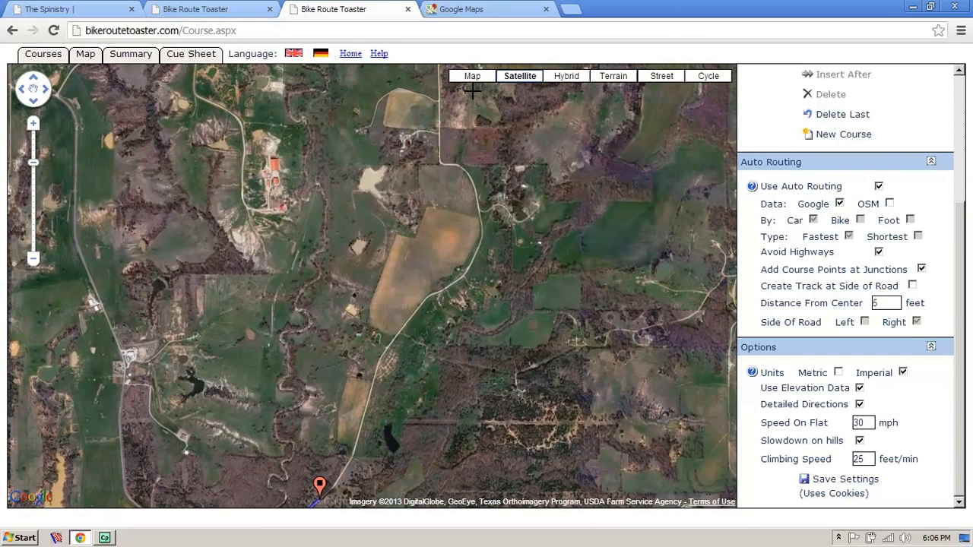
pyautogui.click(470, 82)
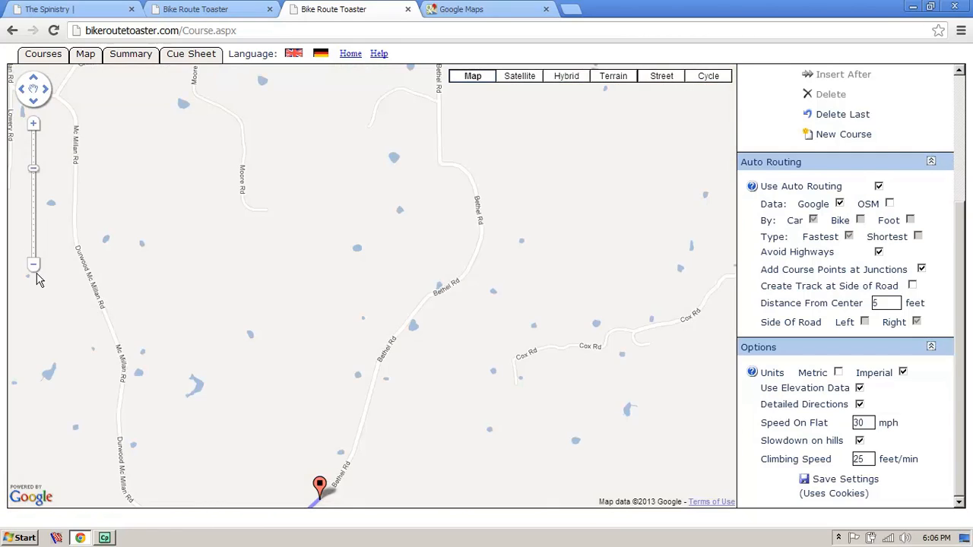
pyautogui.click(33, 266)
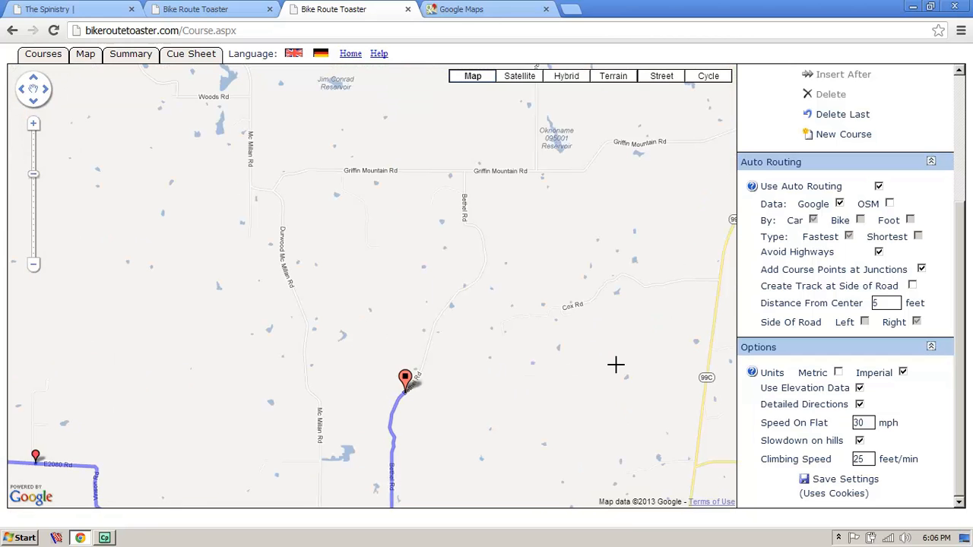
pyautogui.click(499, 173)
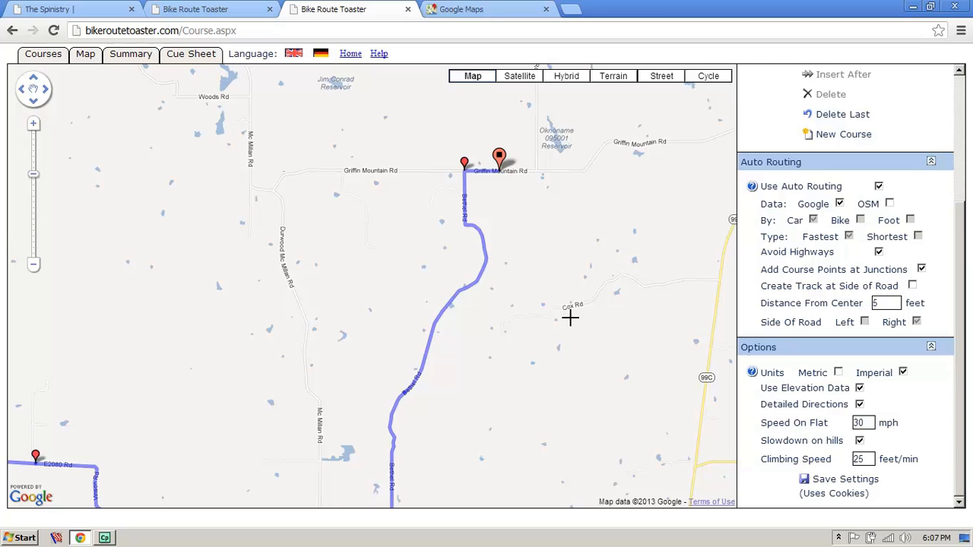
# - Examine the roads around Griffin Mountain Rd and Highway 99C and the whole course back to Lake Murray
pyautogui.moveTo(653, 280); pyautogui.dragTo(364, 339)
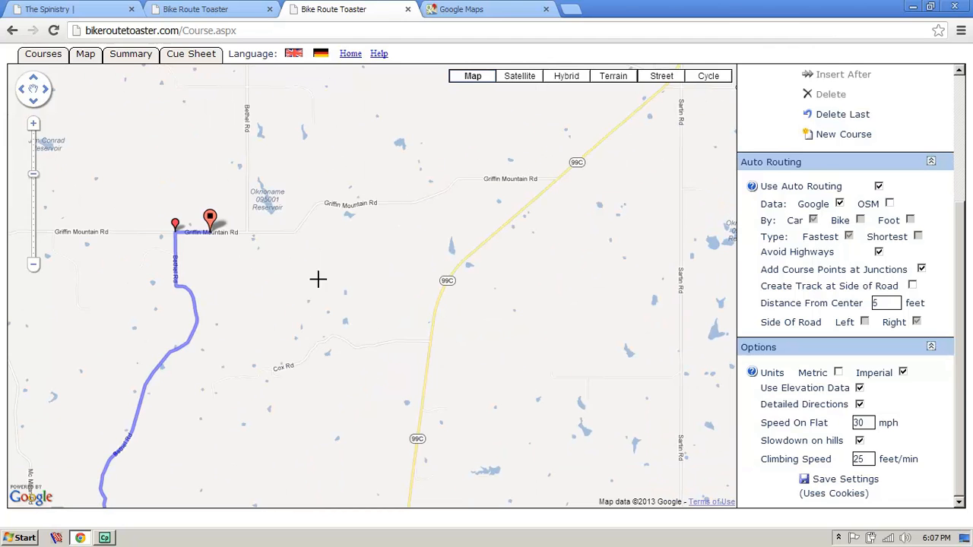
pyautogui.click(31, 270)
pyautogui.moveTo(263, 229); pyautogui.dragTo(292, 348)
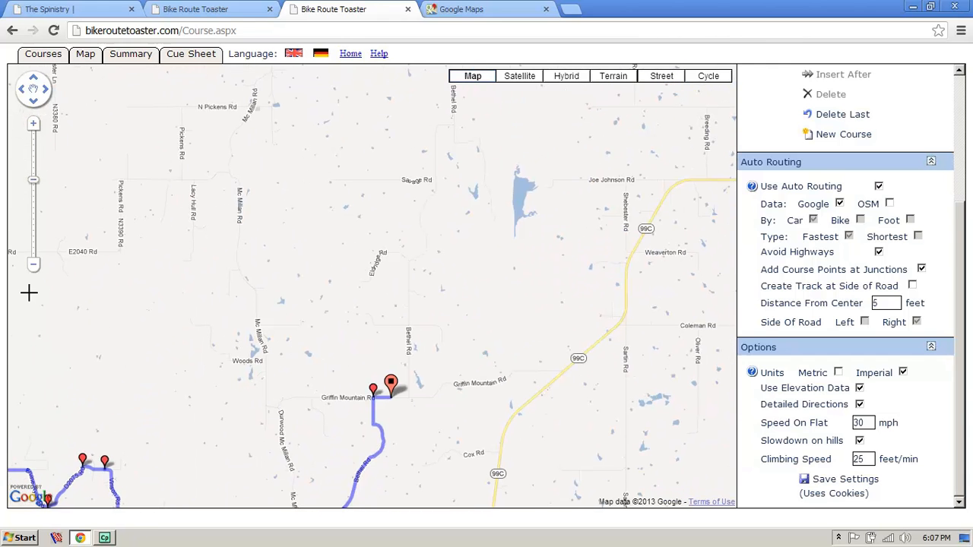
pyautogui.click(34, 268)
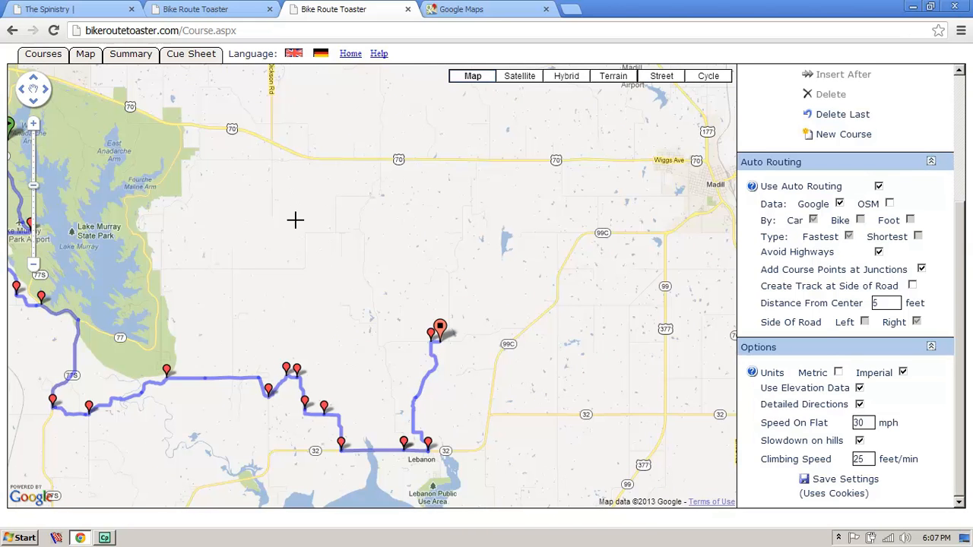
# - Examine the terrain relief of the hills around U.S. 70 and south to the course's end point
pyautogui.click(625, 77)
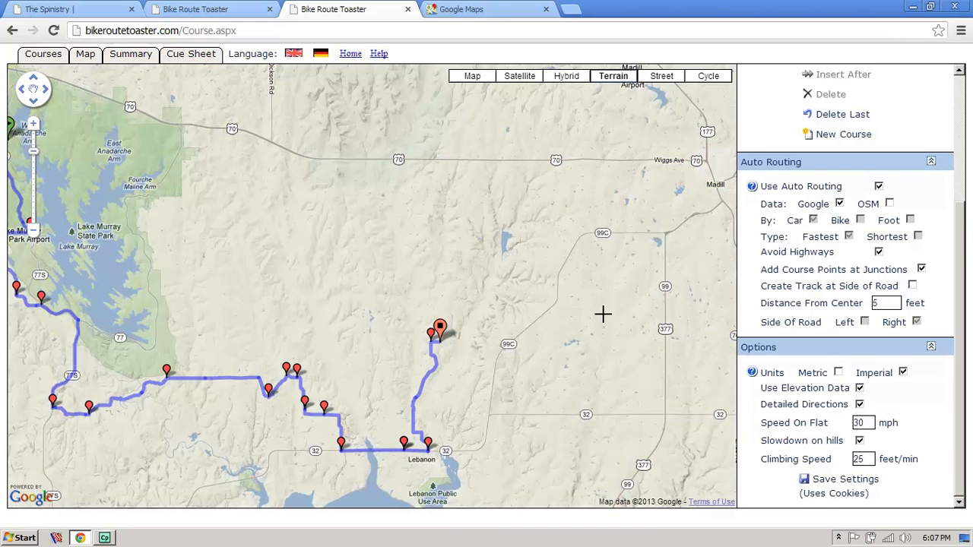
pyautogui.moveTo(375, 99); pyautogui.dragTo(395, 251)
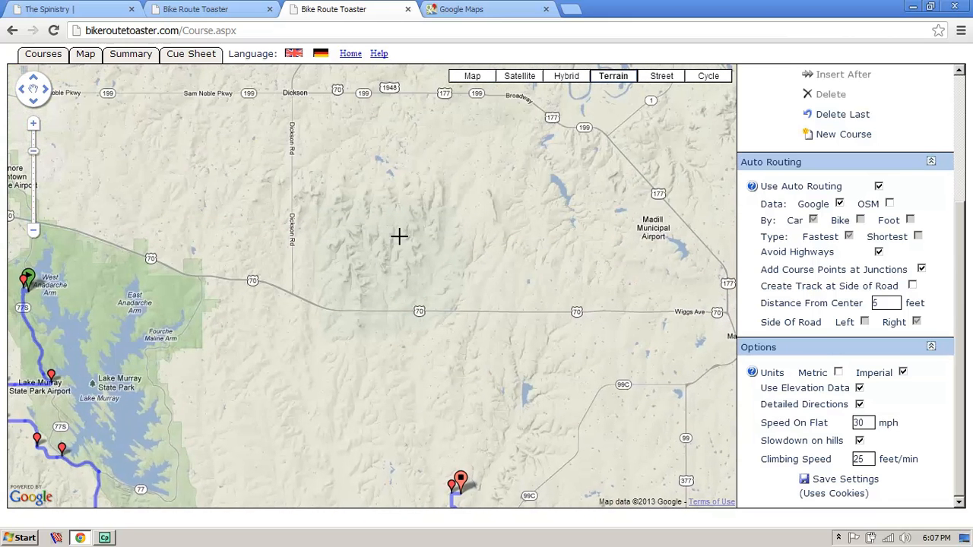
pyautogui.click(33, 124)
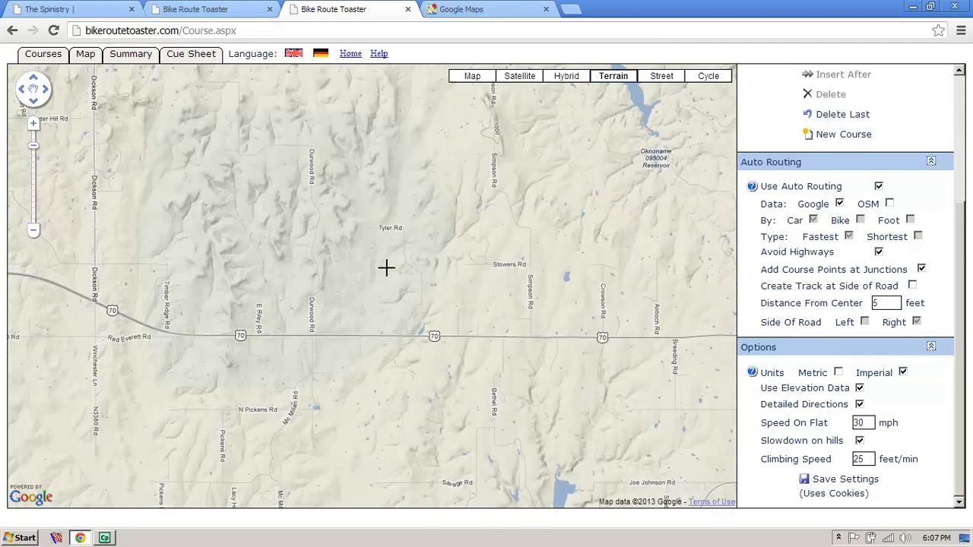
pyautogui.moveTo(352, 339); pyautogui.dragTo(333, 91)
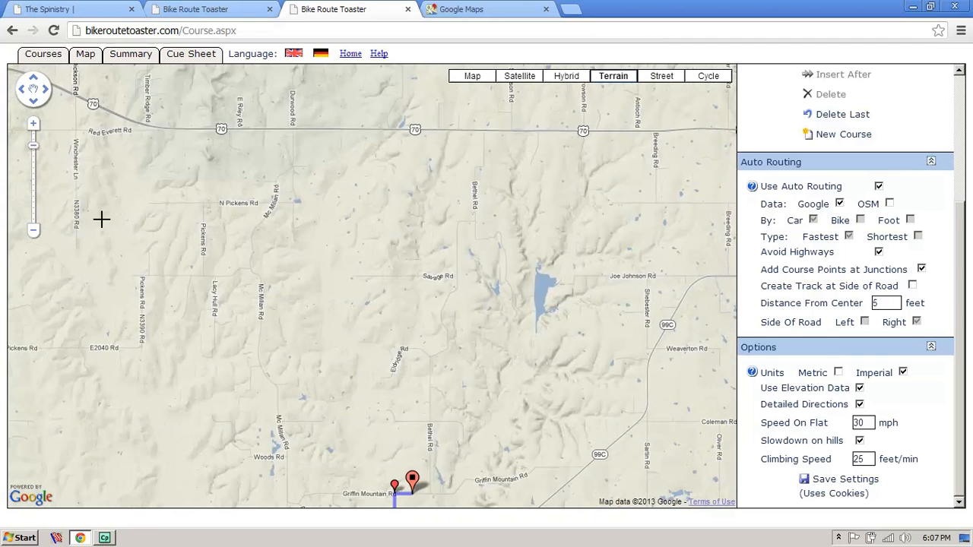
pyautogui.click(35, 232)
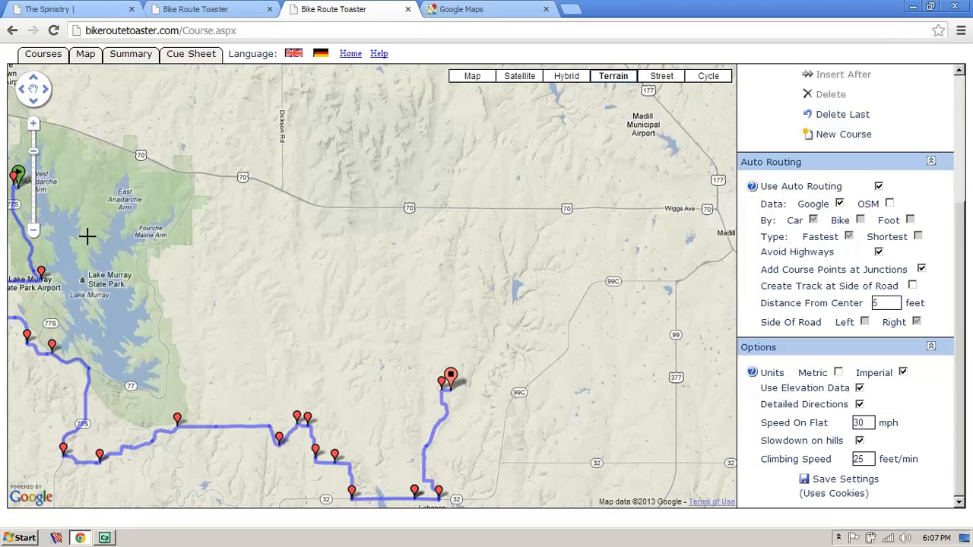
# - Examine the road map around the course's end on Griffin Mountain Rd for connecting roads northward
pyautogui.click(473, 78)
pyautogui.click(32, 126)
pyautogui.moveTo(224, 364); pyautogui.dragTo(221, 181)
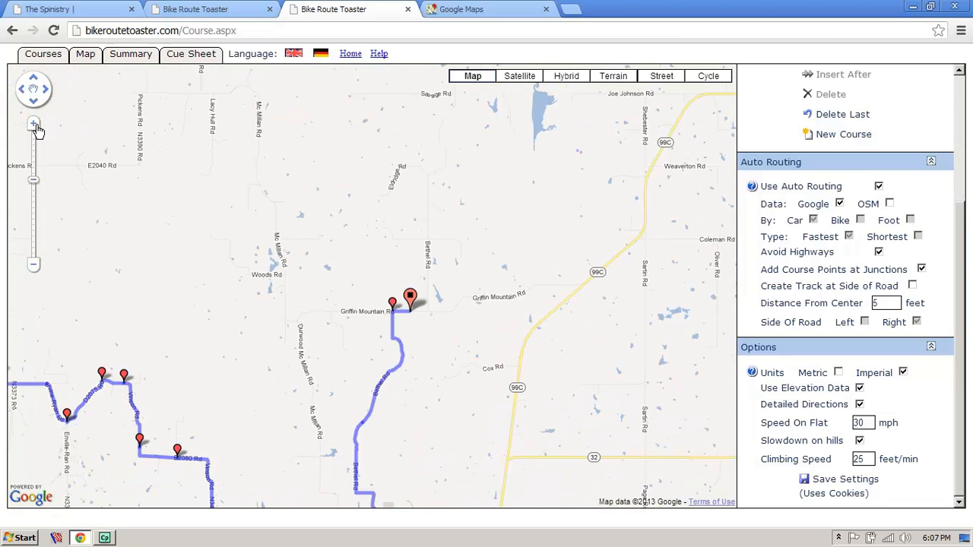
pyautogui.click(34, 123)
pyautogui.moveTo(191, 273); pyautogui.dragTo(222, 327)
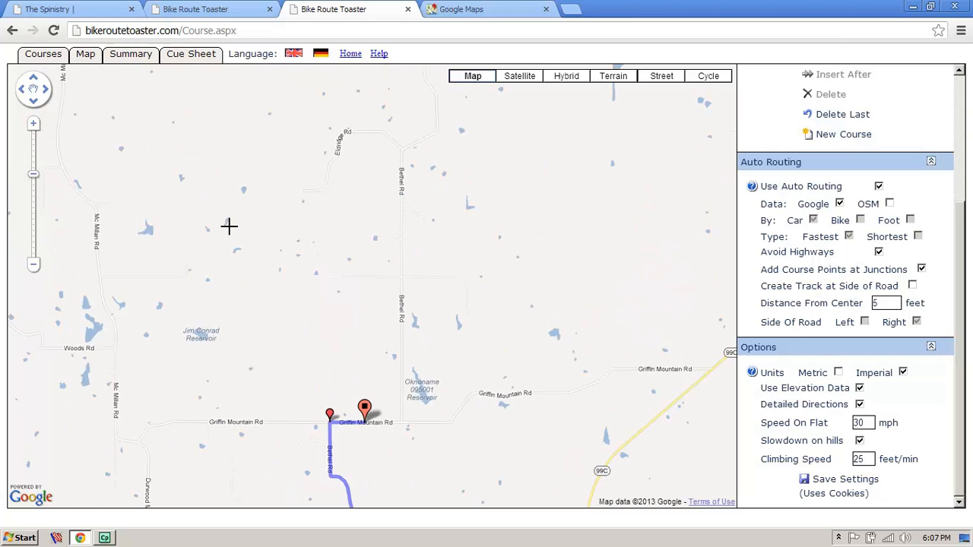
pyautogui.click(33, 266)
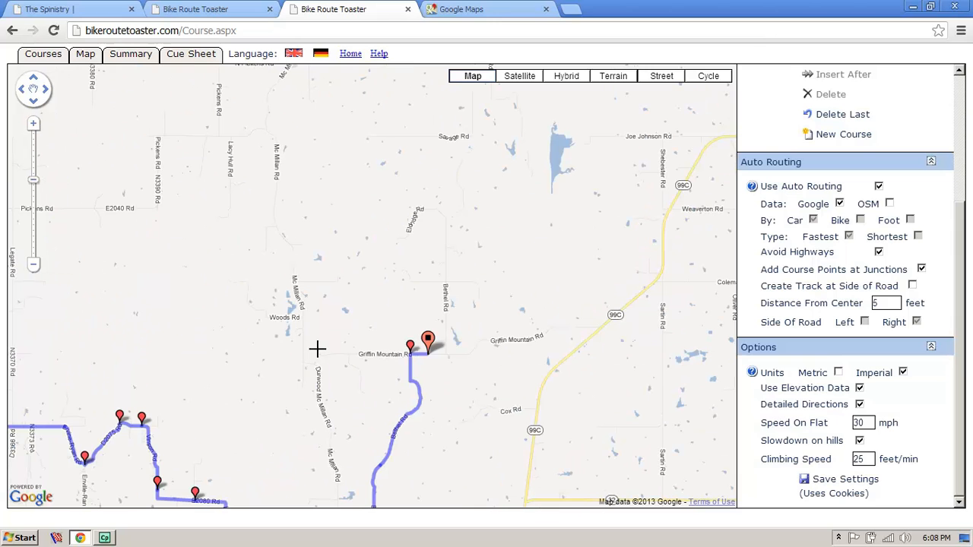
pyautogui.moveTo(195, 290); pyautogui.dragTo(242, 292)
pyautogui.click(32, 126)
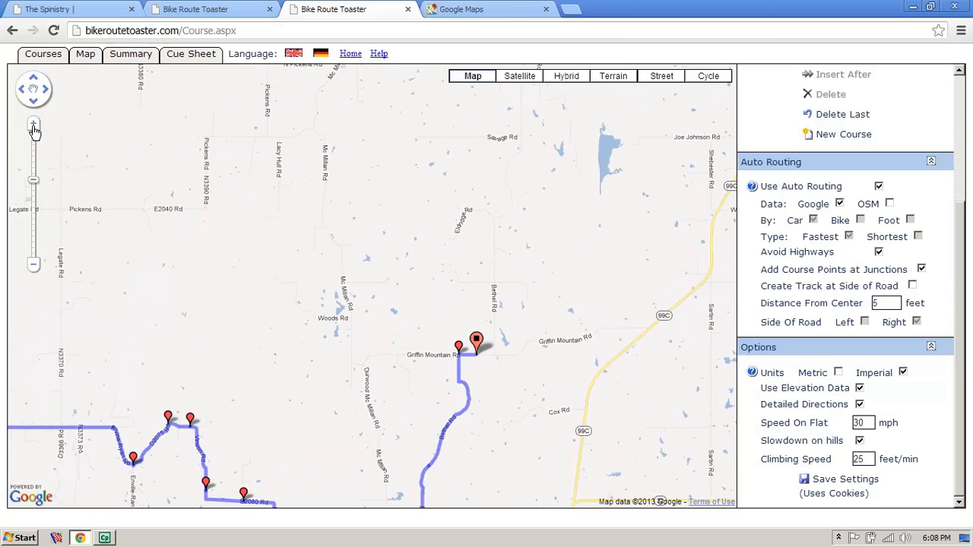
pyautogui.click(34, 127)
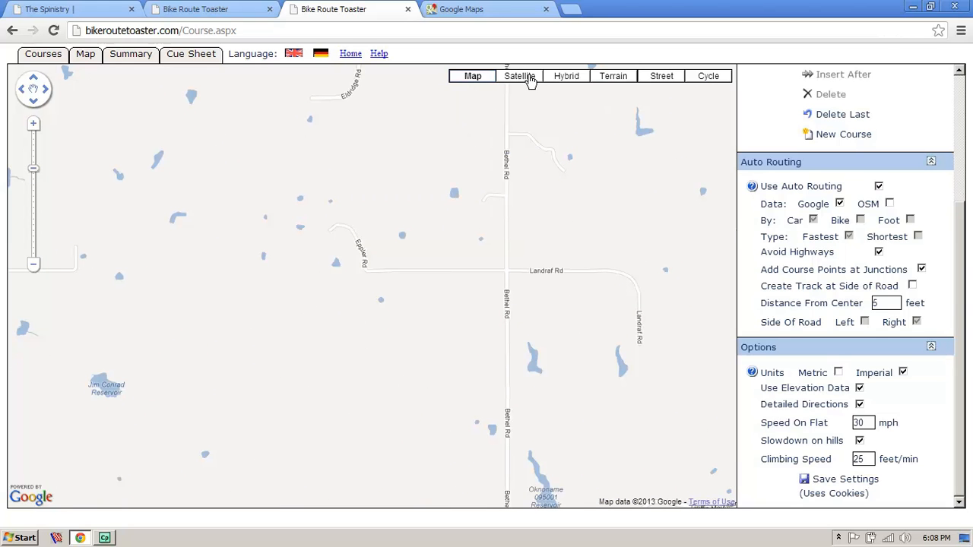
# - Check the roads on satellite imagery and extend the course along Griffin Mountain Rd and north onto Bethel Rd, short of Landraf Rd
pyautogui.click(528, 79)
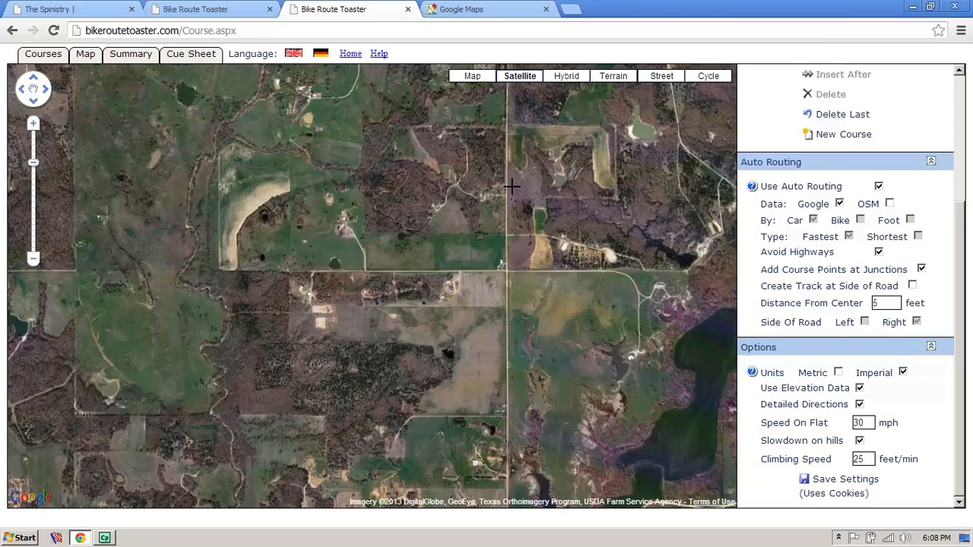
pyautogui.moveTo(449, 391); pyautogui.dragTo(386, 313)
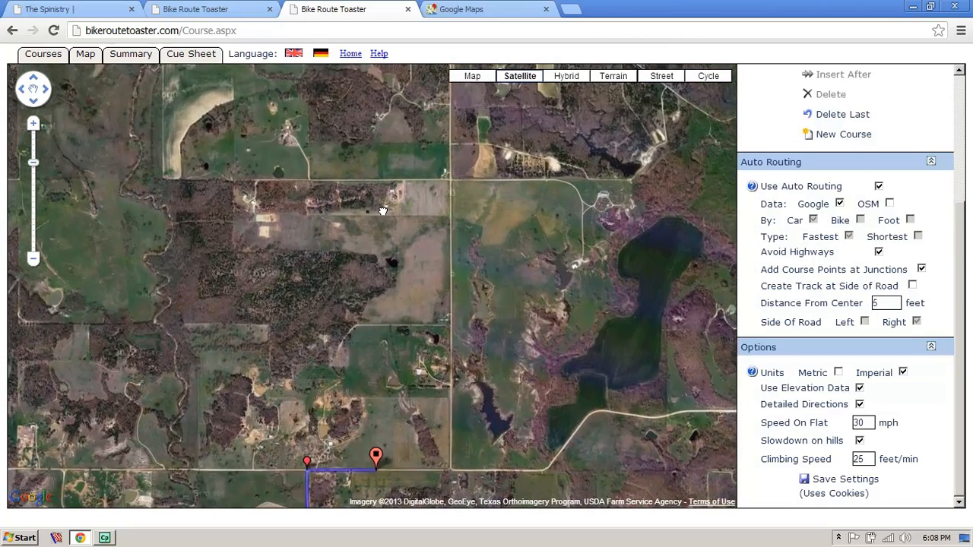
pyautogui.moveTo(383, 210); pyautogui.dragTo(382, 208)
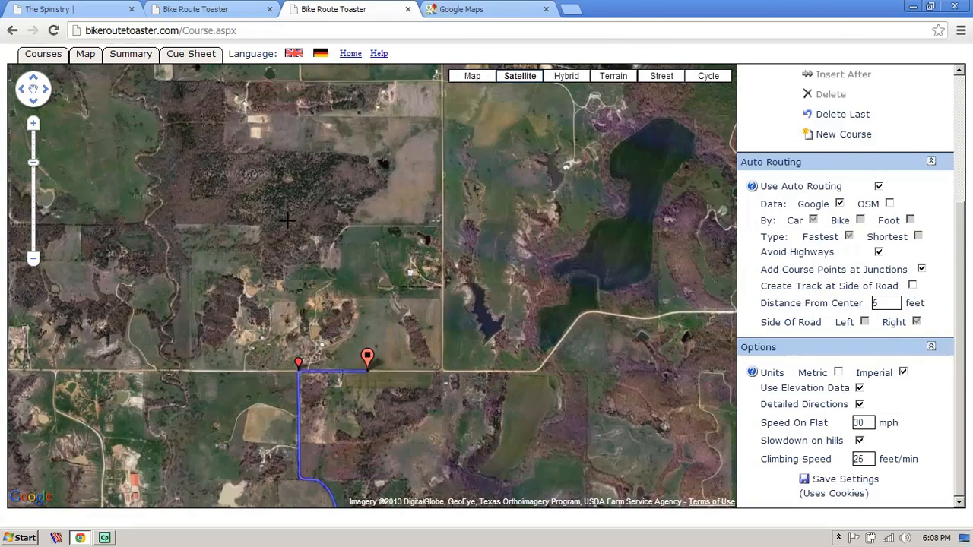
pyautogui.moveTo(155, 288); pyautogui.dragTo(593, 314)
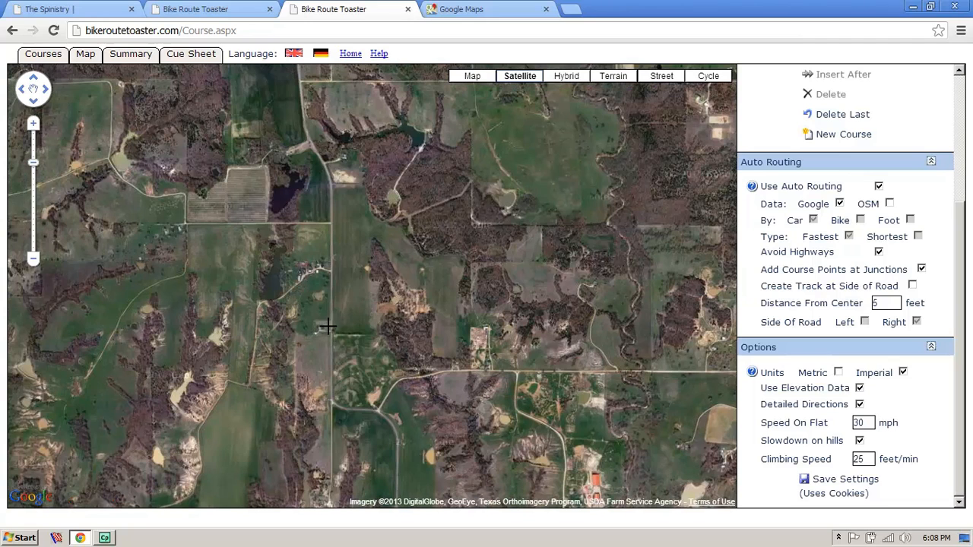
pyautogui.moveTo(569, 299); pyautogui.dragTo(201, 335)
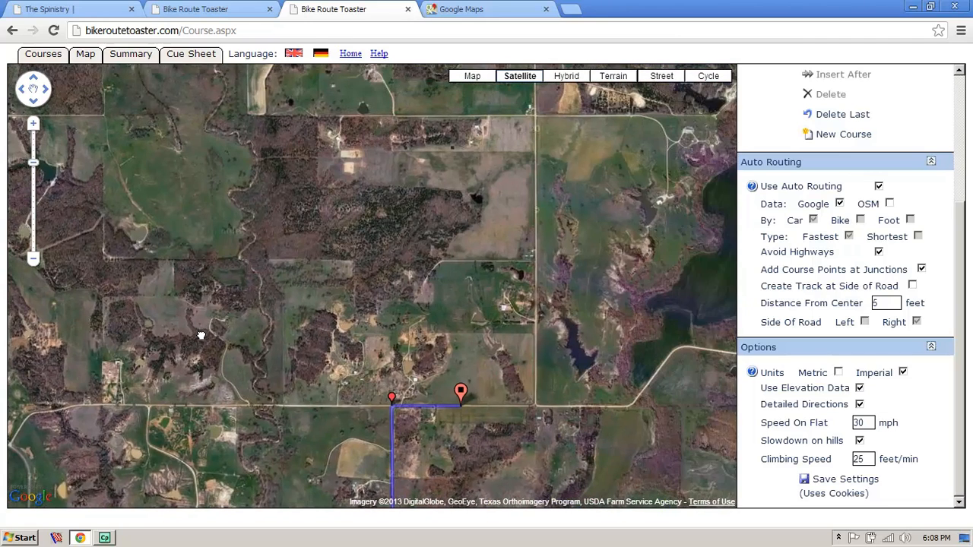
pyautogui.click(536, 223)
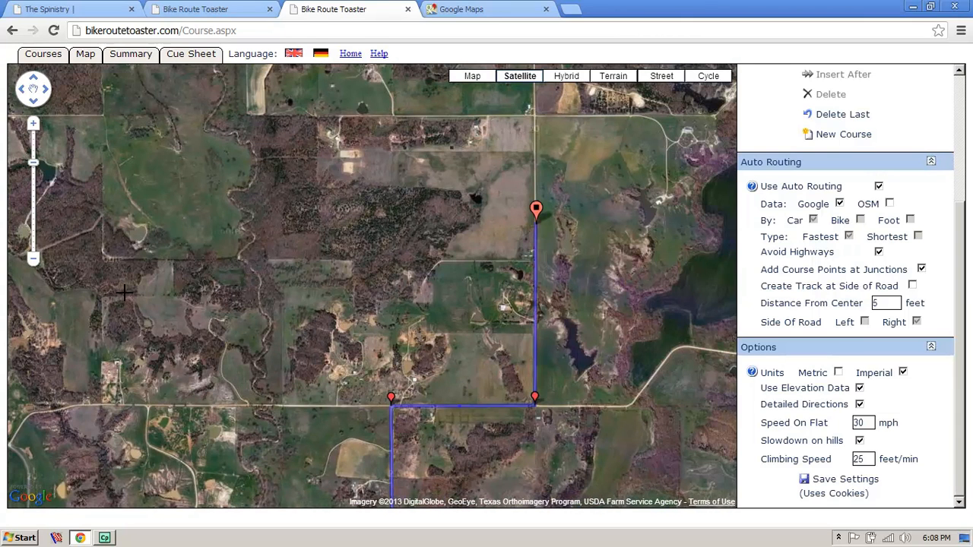
# - Return to the road map view and extend the course north along Bethel Rd to just past Savage Rd
pyautogui.click(34, 259)
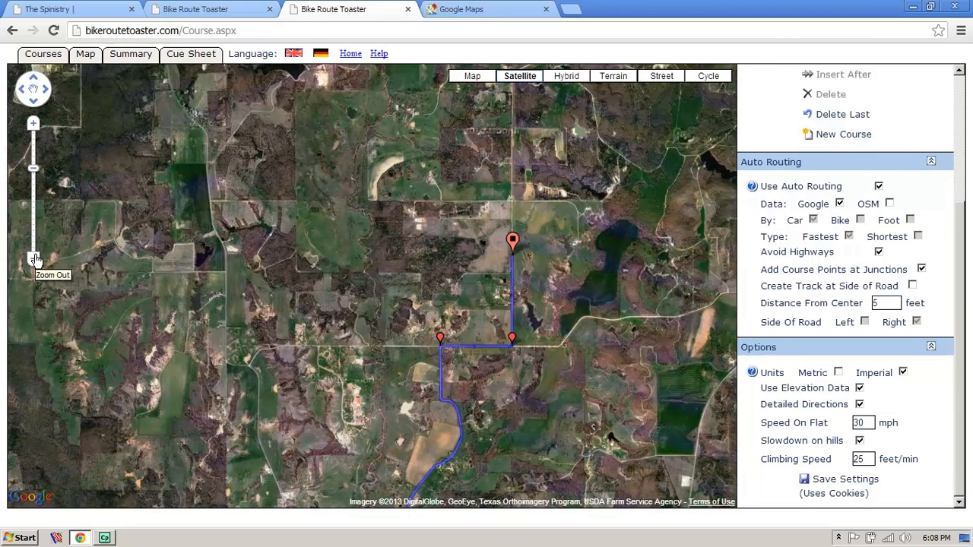
pyautogui.click(472, 76)
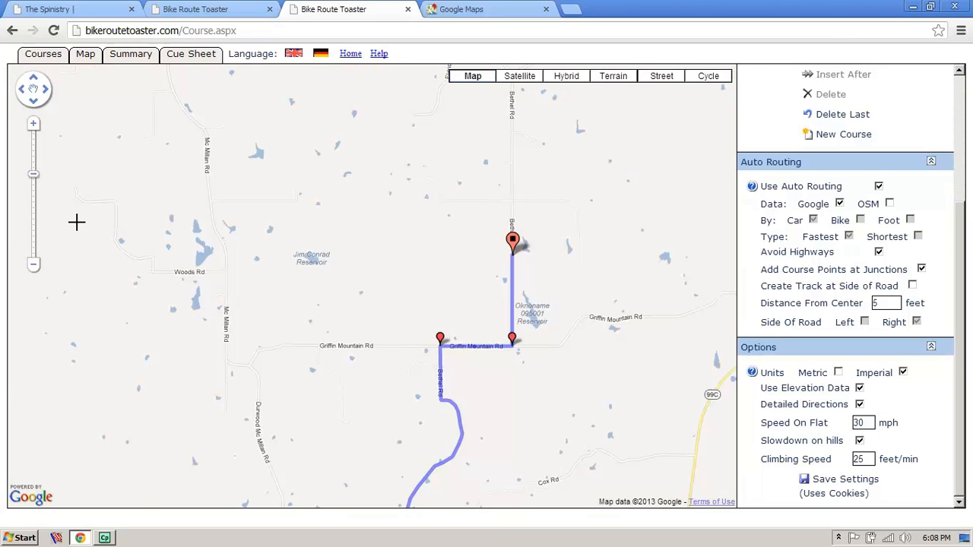
pyautogui.scroll(-1, 456, 235)
pyautogui.moveTo(411, 208); pyautogui.dragTo(387, 321)
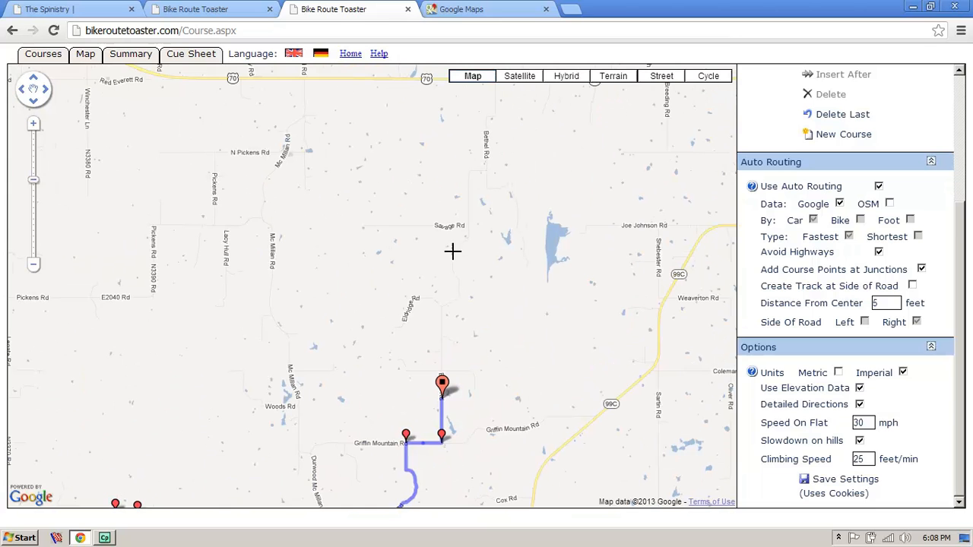
pyautogui.click(466, 199)
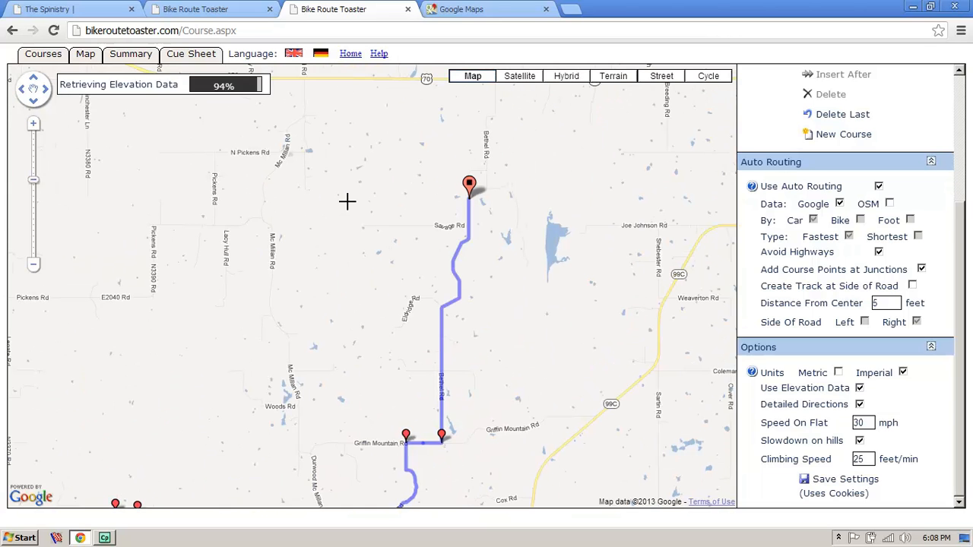
# - Continue the course north along Bethel Rd until it ends at the junction with U.S. 70
pyautogui.moveTo(372, 191); pyautogui.dragTo(311, 360)
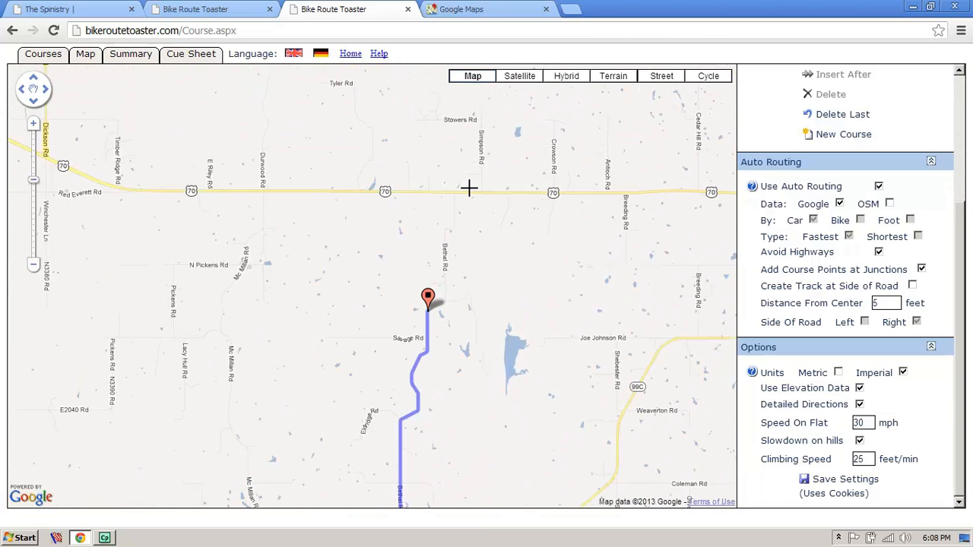
pyautogui.click(455, 206)
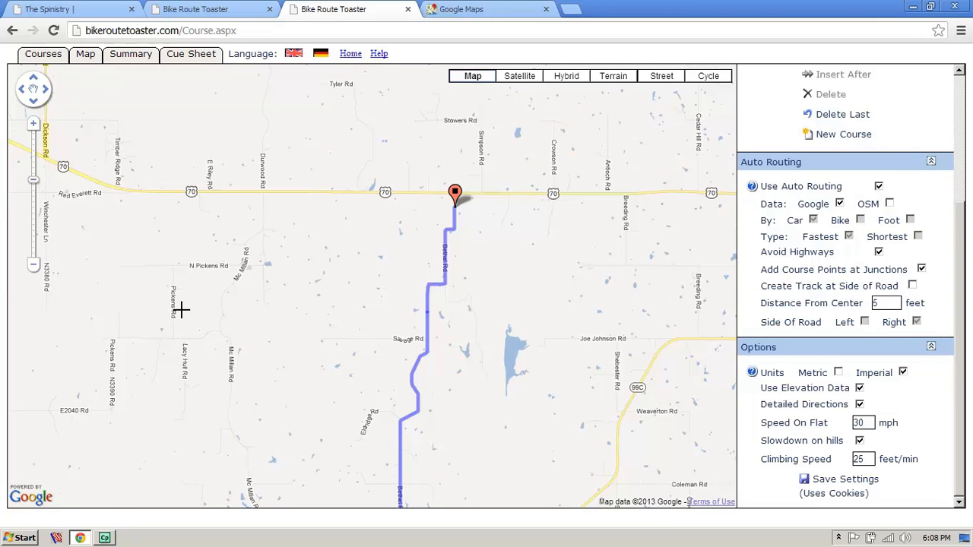
pyautogui.click(34, 124)
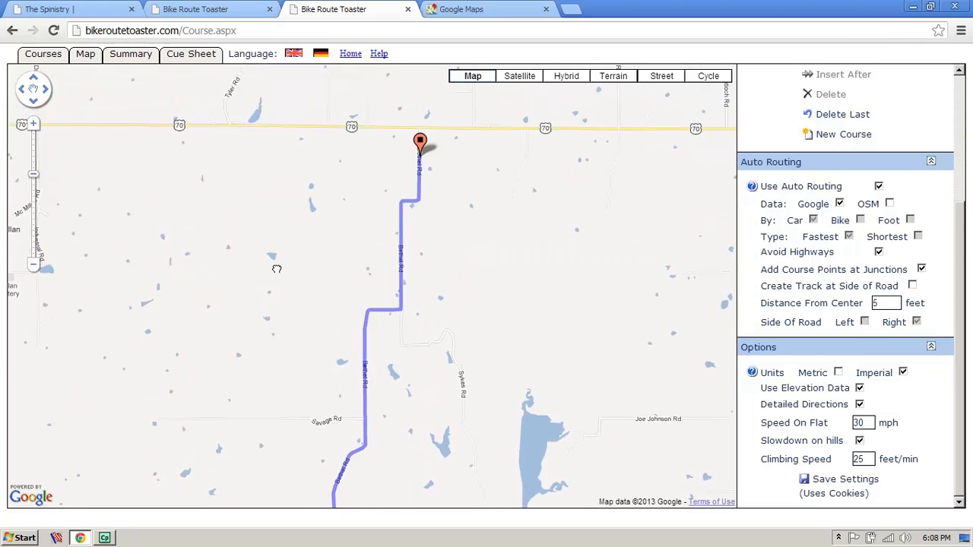
pyautogui.click(34, 124)
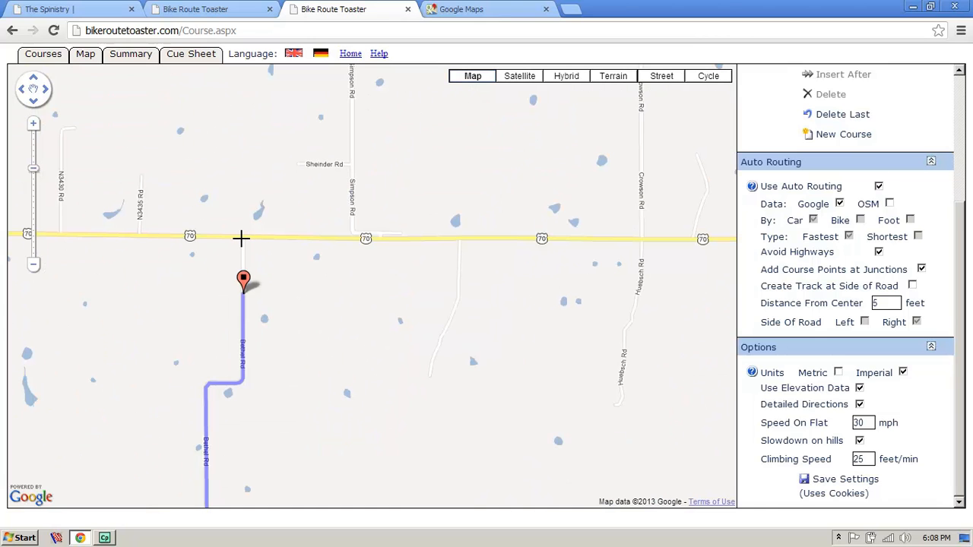
pyautogui.click(241, 239)
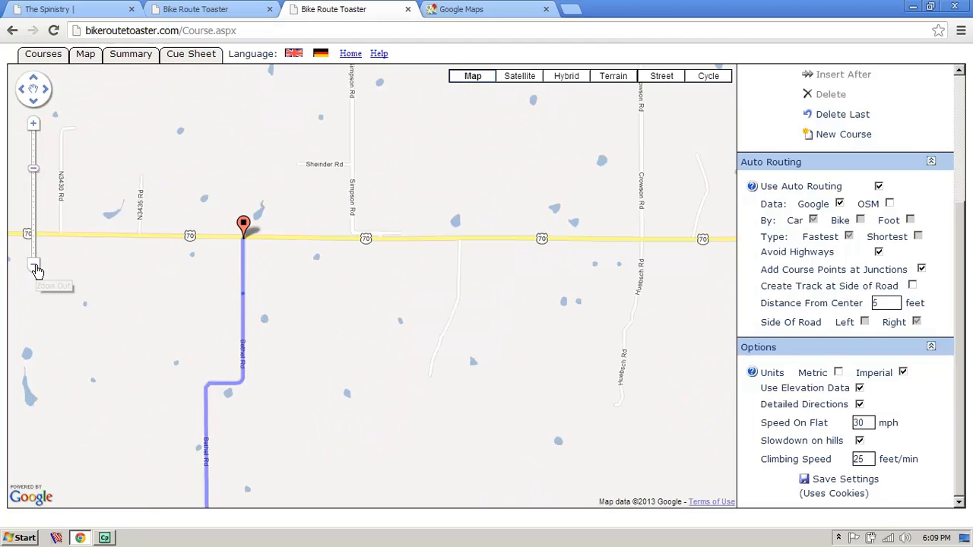
# - Examine the road map for routes continuing north of U.S. 70 near Simpson Rd and Tyler Rd
pyautogui.click(34, 266)
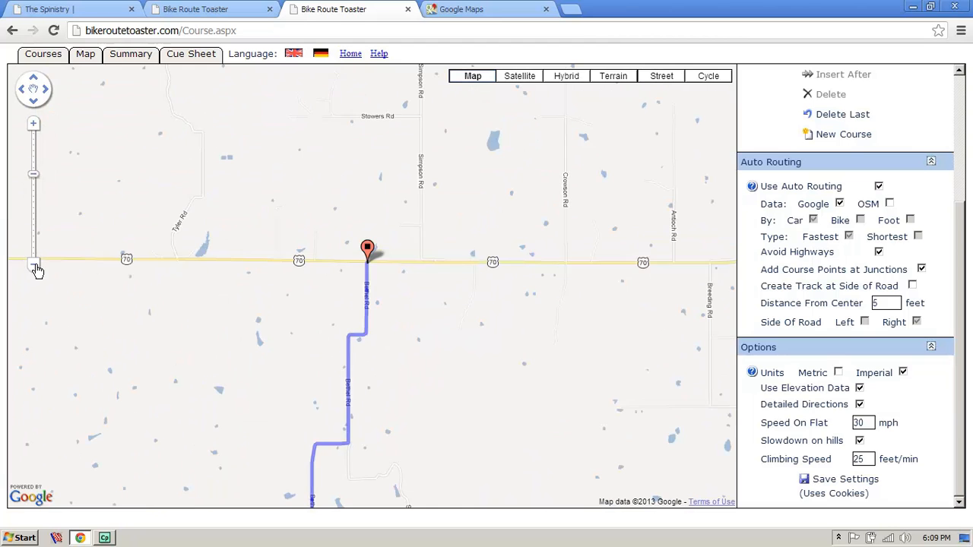
pyautogui.click(33, 122)
pyautogui.click(33, 121)
pyautogui.moveTo(219, 219)
pyautogui.mouseDown()
pyautogui.moveTo(343, 286)
pyautogui.moveTo(382, 364)
pyautogui.mouseUp()
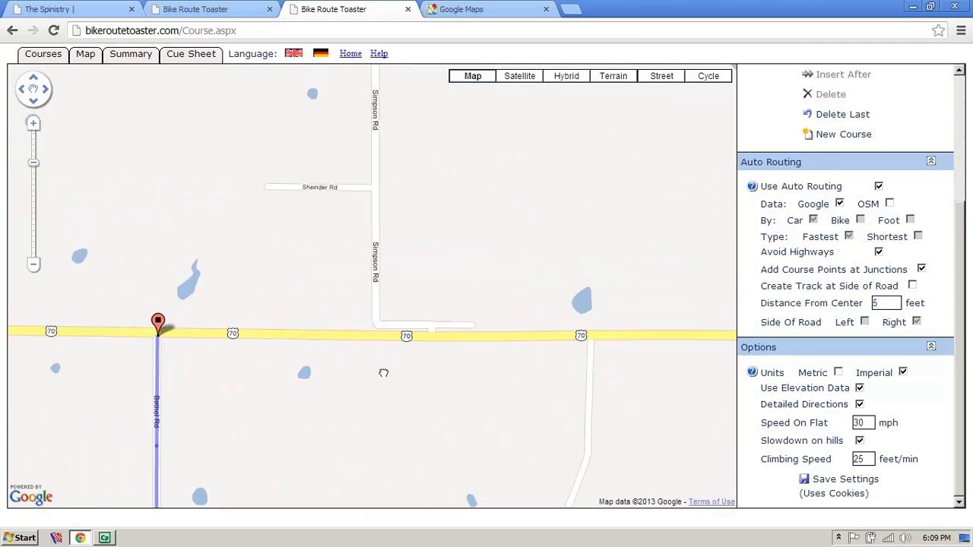
pyautogui.click(34, 265)
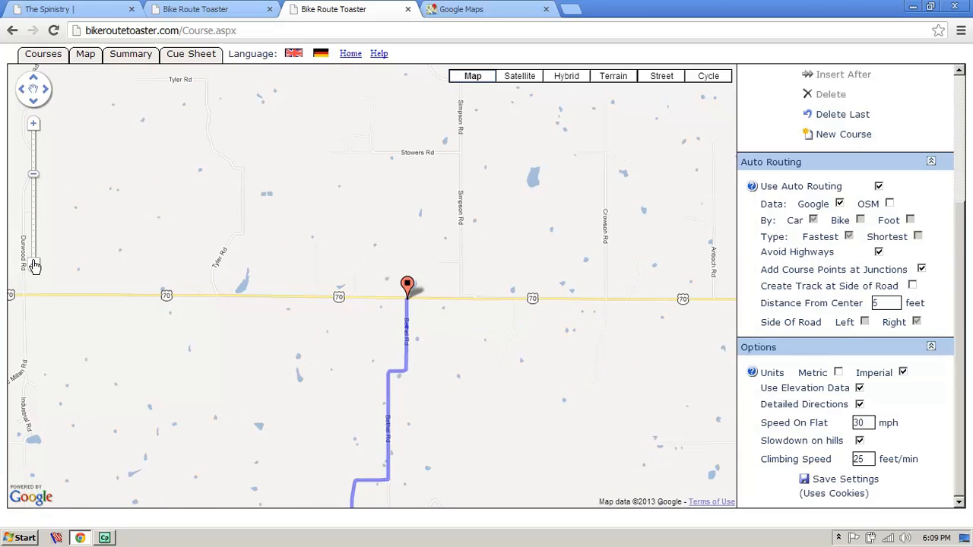
pyautogui.click(33, 264)
pyautogui.moveTo(376, 184); pyautogui.dragTo(384, 371)
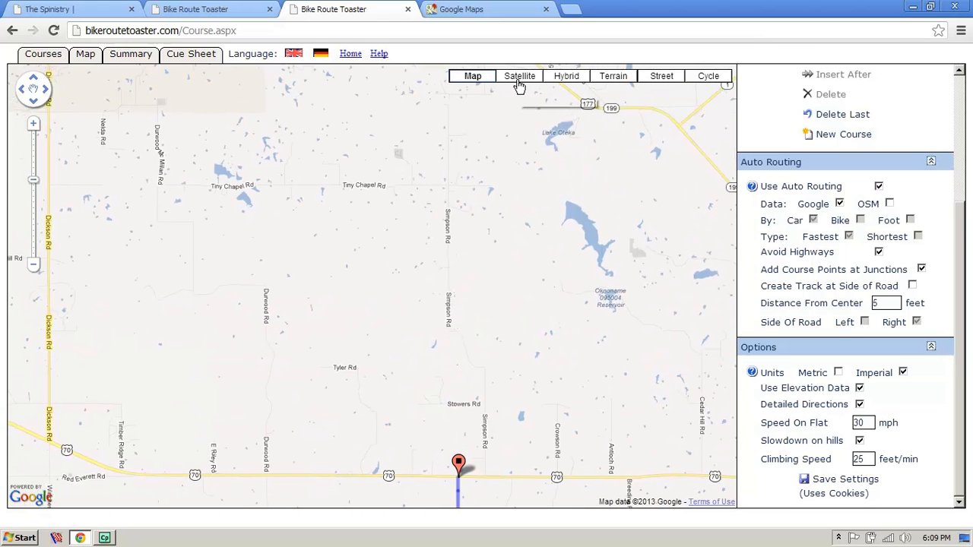
# - Examine the terrain relief north of U.S. 70 along Simpson Rd, Tiny Chapel Rd and Durwood Rd
pyautogui.click(614, 76)
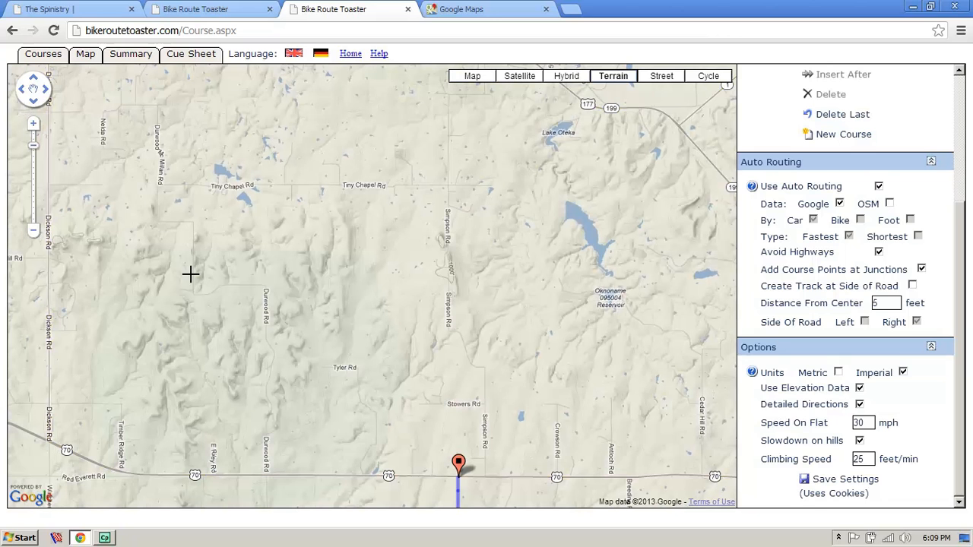
pyautogui.click(33, 124)
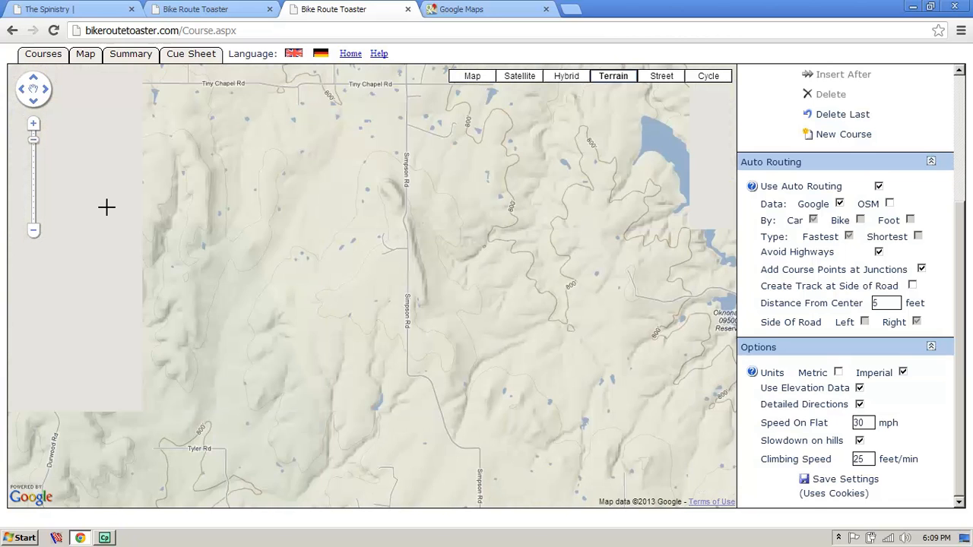
pyautogui.moveTo(161, 316); pyautogui.dragTo(50, 125)
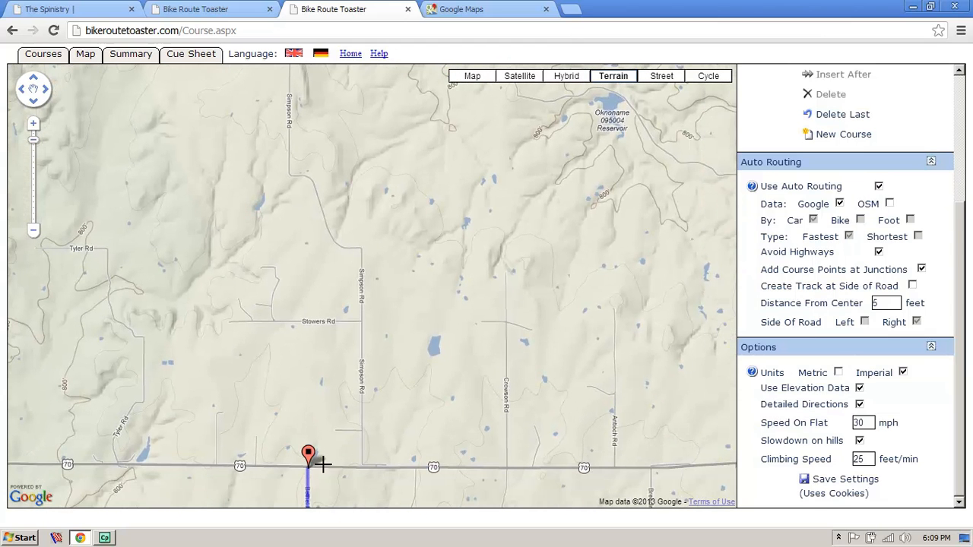
pyautogui.moveTo(274, 310); pyautogui.dragTo(462, 476)
pyautogui.moveTo(438, 229); pyautogui.dragTo(439, 406)
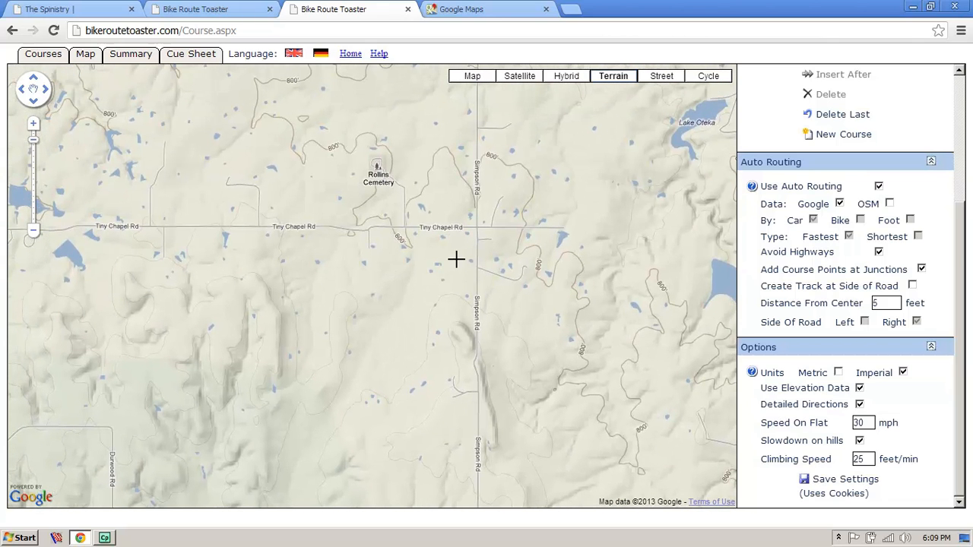
pyautogui.moveTo(130, 308); pyautogui.dragTo(358, 260)
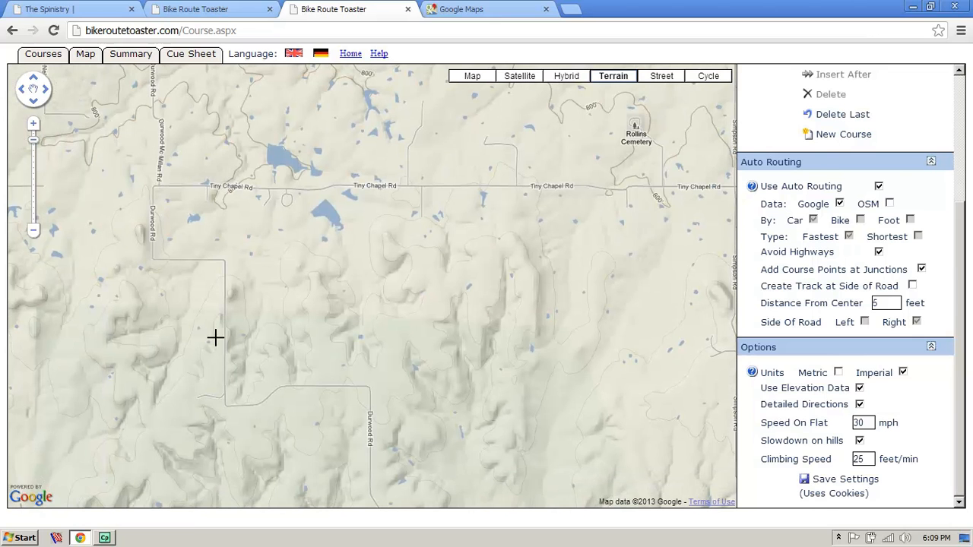
pyautogui.moveTo(285, 448); pyautogui.dragTo(227, 312)
pyautogui.moveTo(203, 224); pyautogui.dragTo(199, 217)
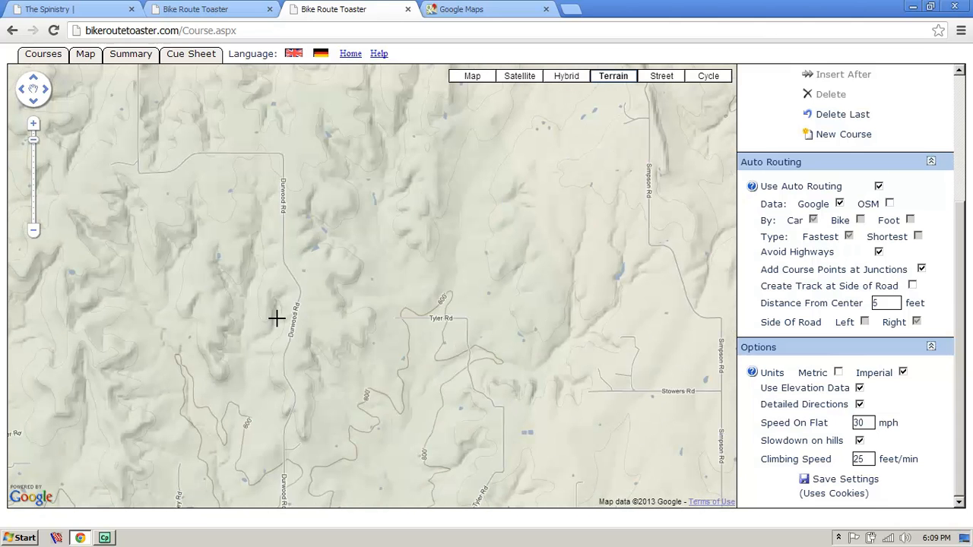
# - Examine the terrain around the course's end at U.S. 70 and inspect satellite imagery of the Bethel Rd junction up close
pyautogui.moveTo(252, 420); pyautogui.dragTo(243, 246)
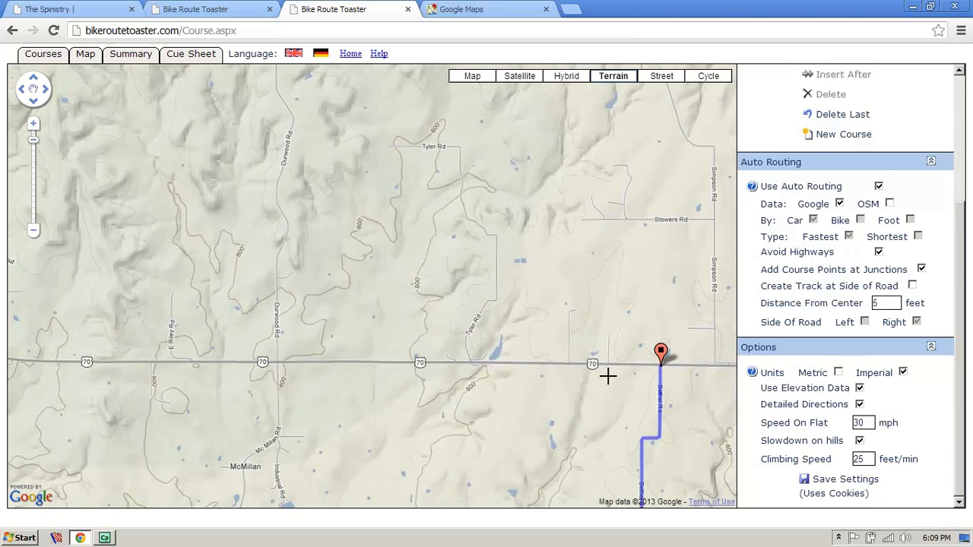
pyautogui.moveTo(515, 301); pyautogui.dragTo(196, 243)
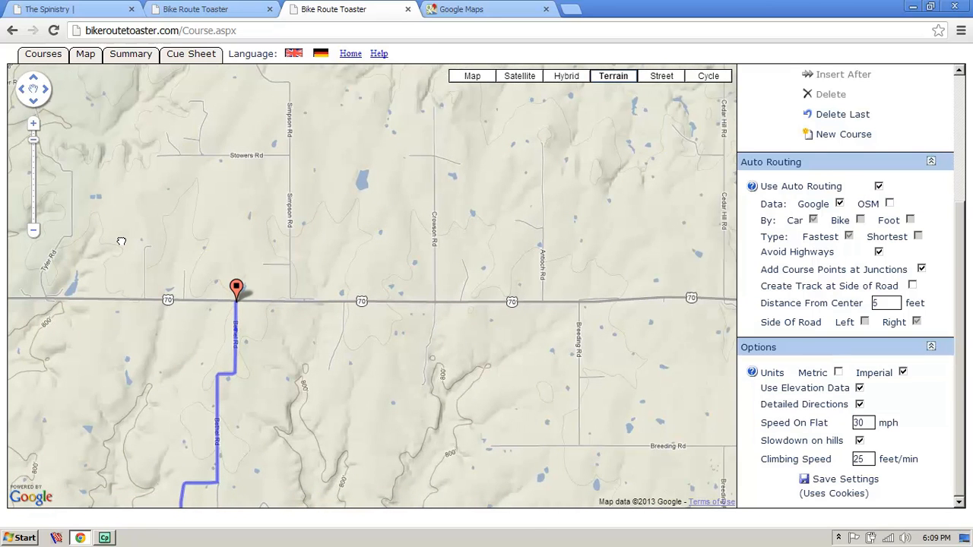
pyautogui.click(33, 123)
pyautogui.moveTo(209, 384); pyautogui.dragTo(583, 361)
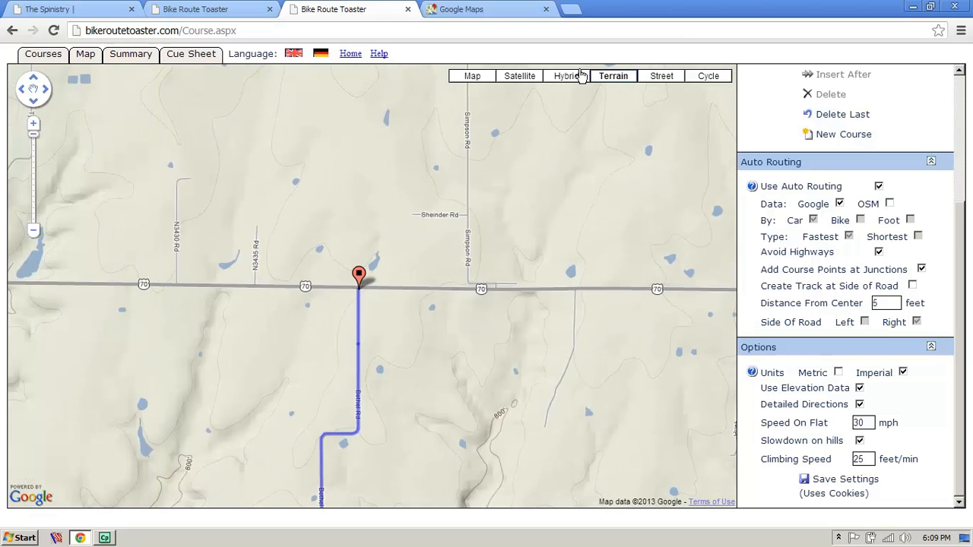
pyautogui.click(507, 79)
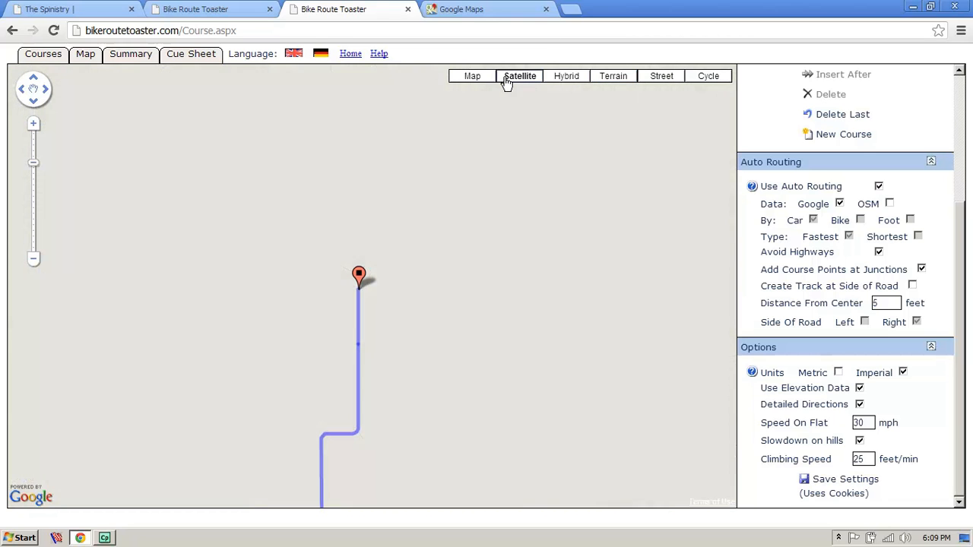
pyautogui.click(33, 125)
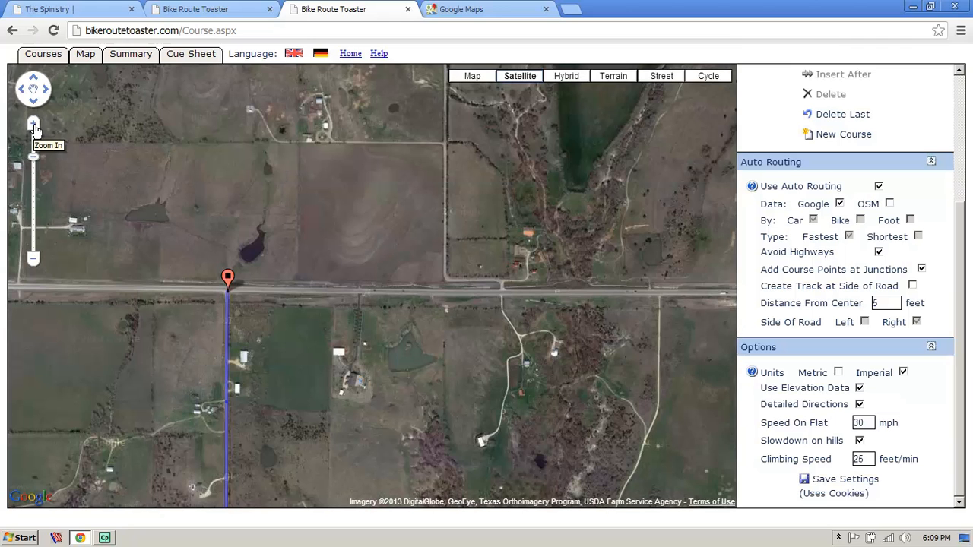
pyautogui.click(33, 125)
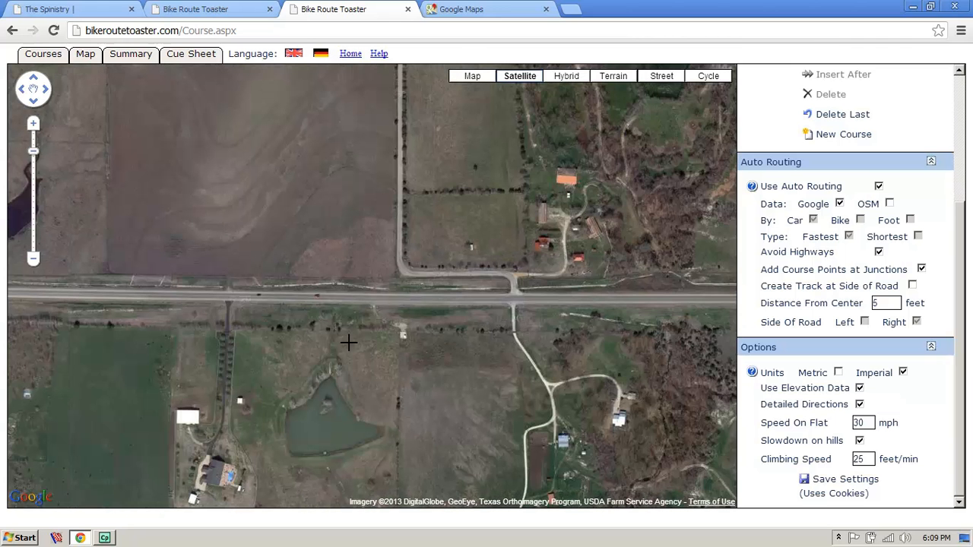
pyautogui.moveTo(228, 355); pyautogui.dragTo(457, 351)
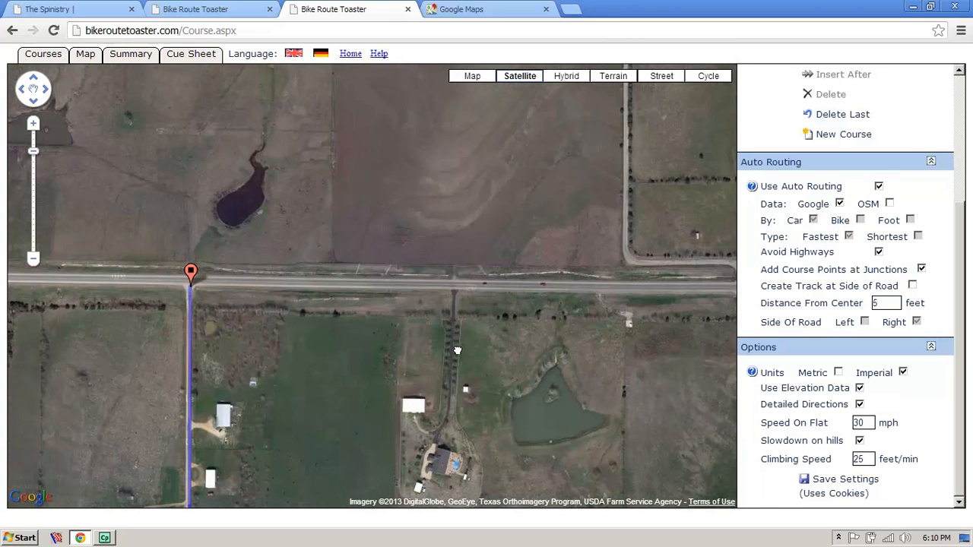
pyautogui.click(33, 125)
pyautogui.moveTo(352, 365); pyautogui.dragTo(655, 370)
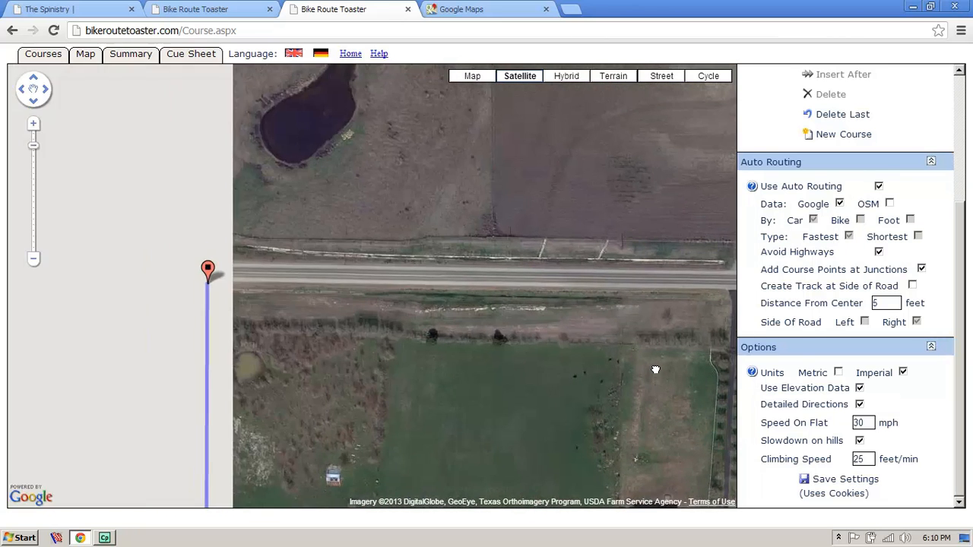
pyautogui.click(32, 124)
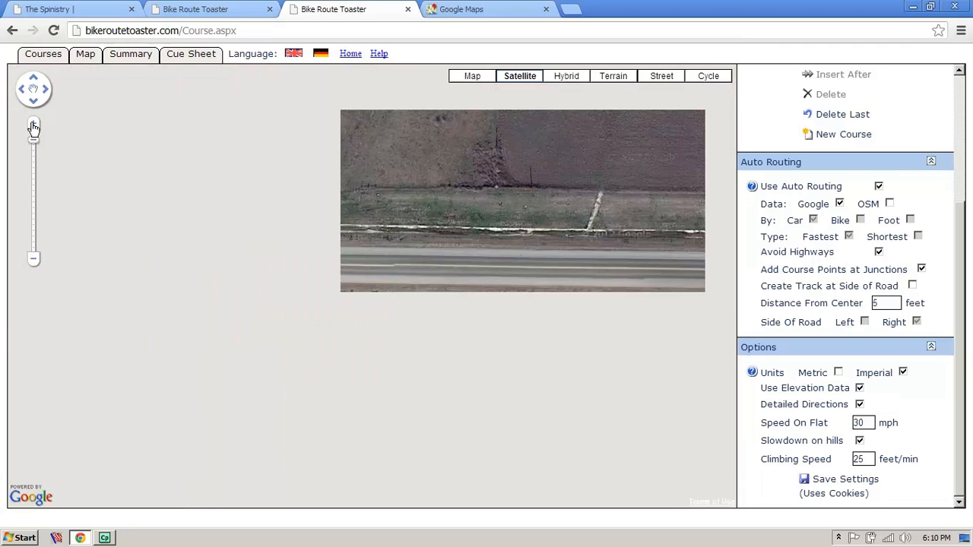
pyautogui.moveTo(156, 337)
pyautogui.mouseDown()
pyautogui.moveTo(522, 352)
pyautogui.moveTo(521, 306)
pyautogui.mouseUp()
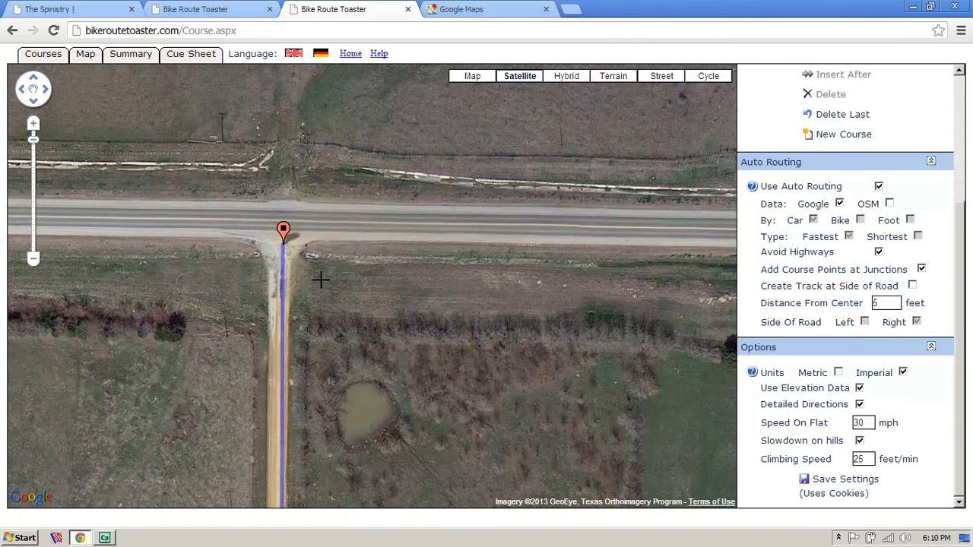
# - Review the course summary's distance, ascent and elevation chart, and return to the map
pyautogui.click(131, 55)
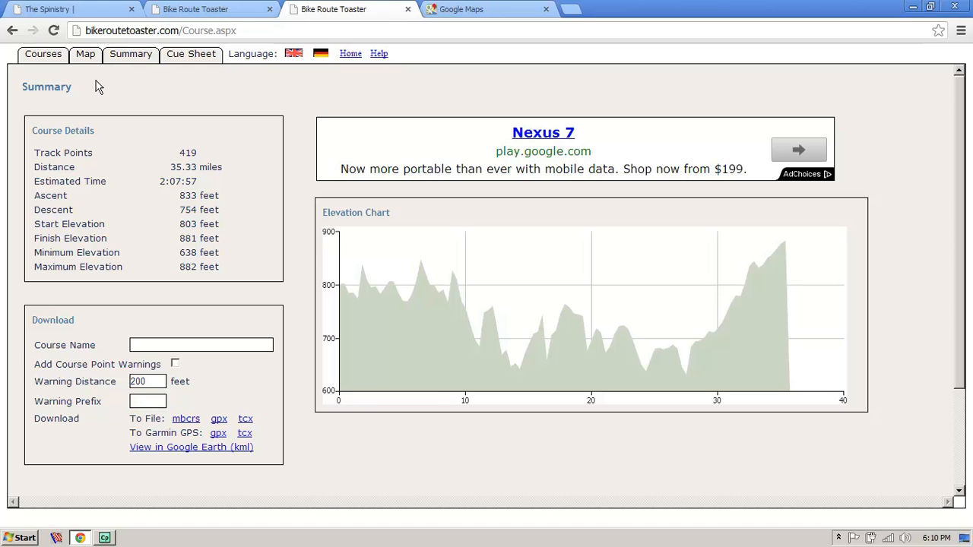
pyautogui.click(85, 56)
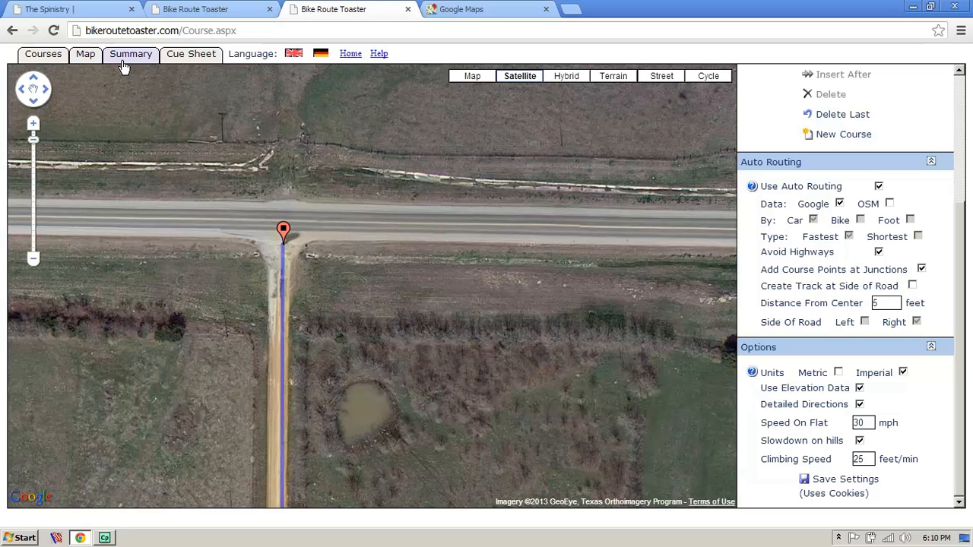
pyautogui.click(122, 62)
pyautogui.click(86, 56)
# - Extend the course east along U.S. 70 to the Simpson Rd turnoff and check the updated course summary
pyautogui.click(40, 262)
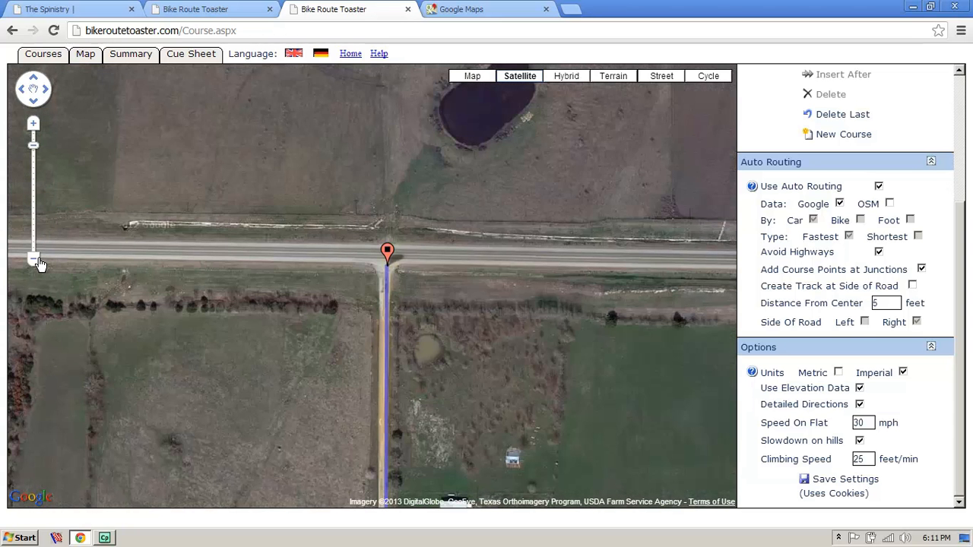
pyautogui.click(40, 263)
pyautogui.moveTo(573, 330); pyautogui.dragTo(26, 328)
pyautogui.click(495, 260)
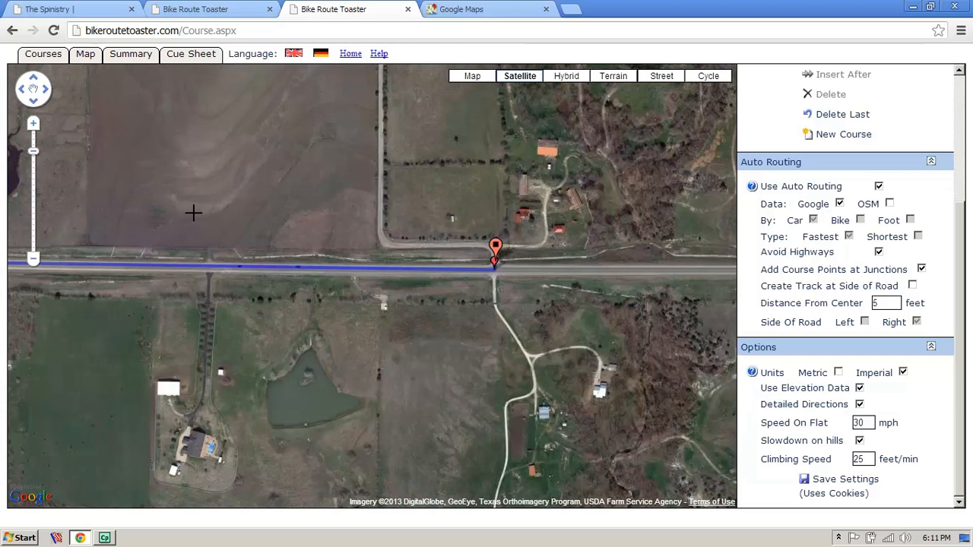
pyautogui.click(126, 57)
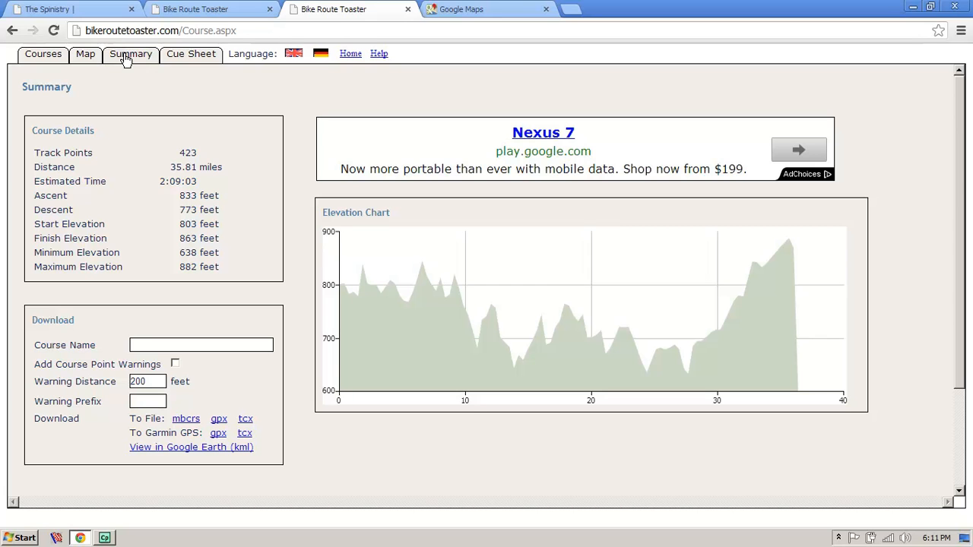
pyautogui.click(83, 57)
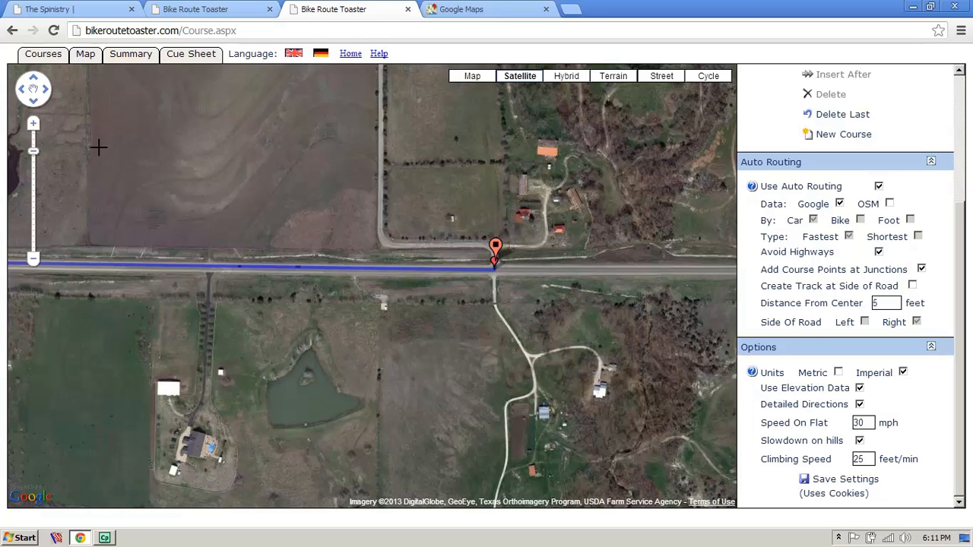
# - Inspect the Simpson Rd turnoff closely and extend the course around its bend onto the northbound stretch of Simpson Rd
pyautogui.click(33, 123)
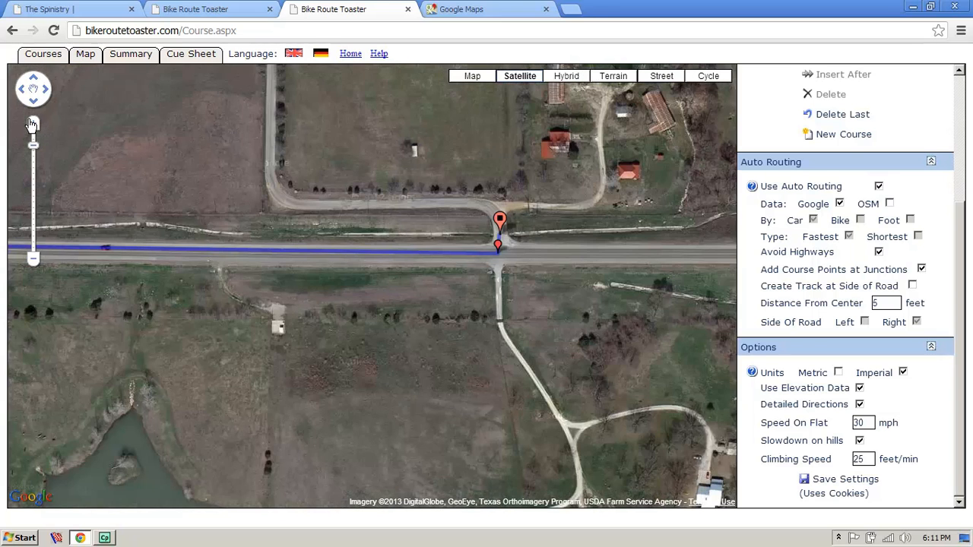
pyautogui.click(32, 123)
pyautogui.click(32, 124)
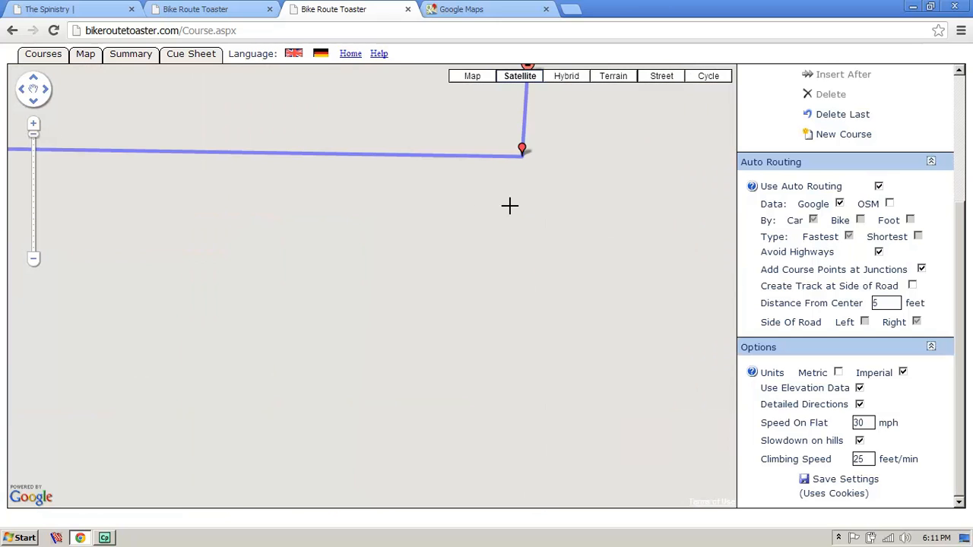
pyautogui.moveTo(527, 223); pyautogui.dragTo(537, 270)
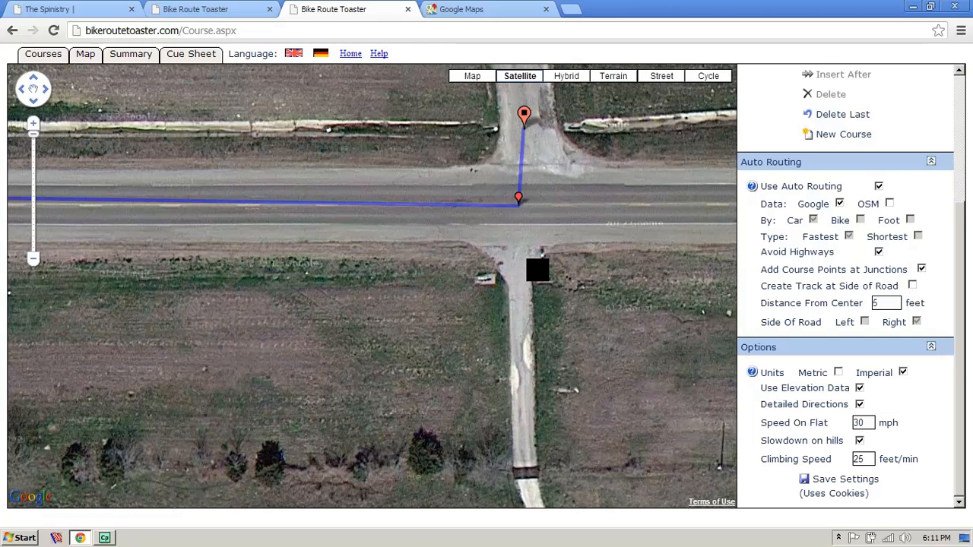
pyautogui.click(35, 266)
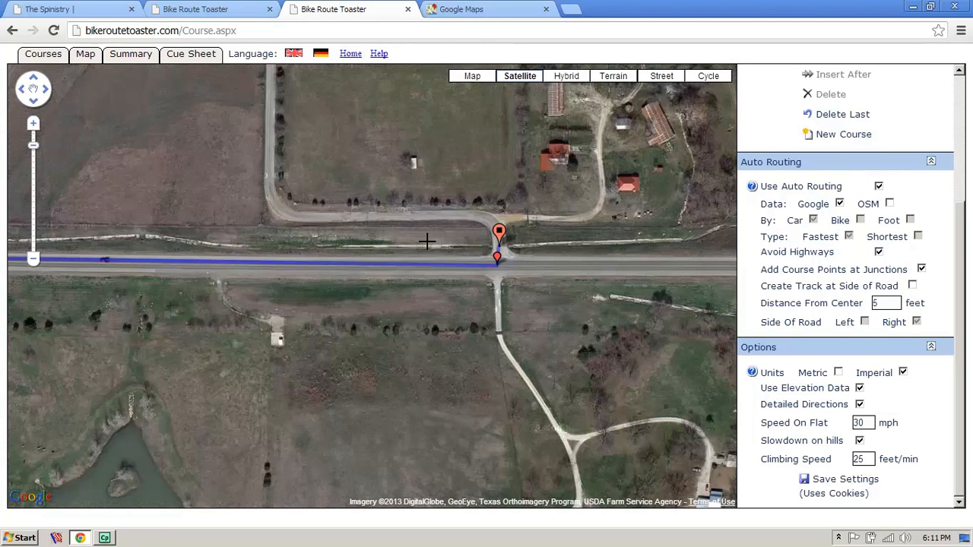
pyautogui.click(268, 153)
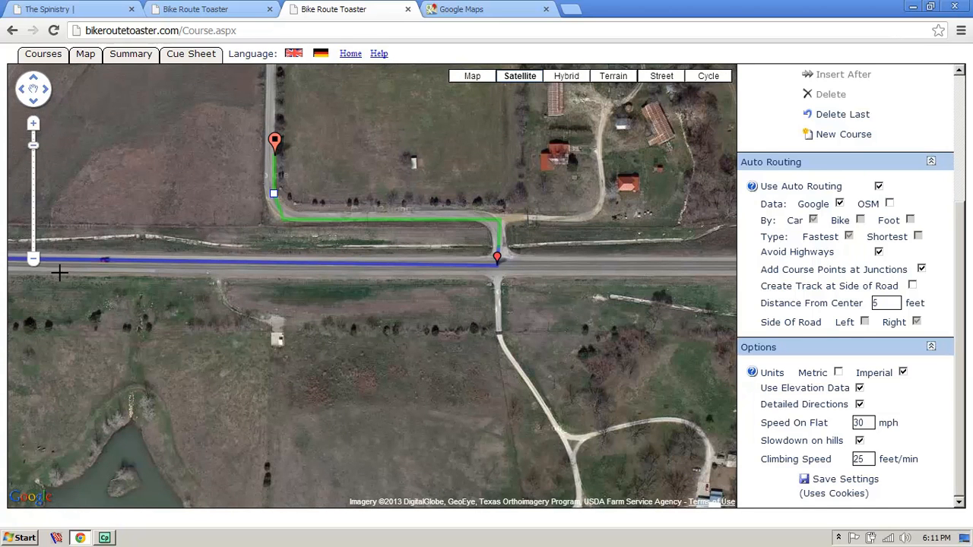
# - Follow Simpson Rd north on the satellite imagery and extend the course to the side-road junction south of Tiny Chapel Rd
pyautogui.click(34, 264)
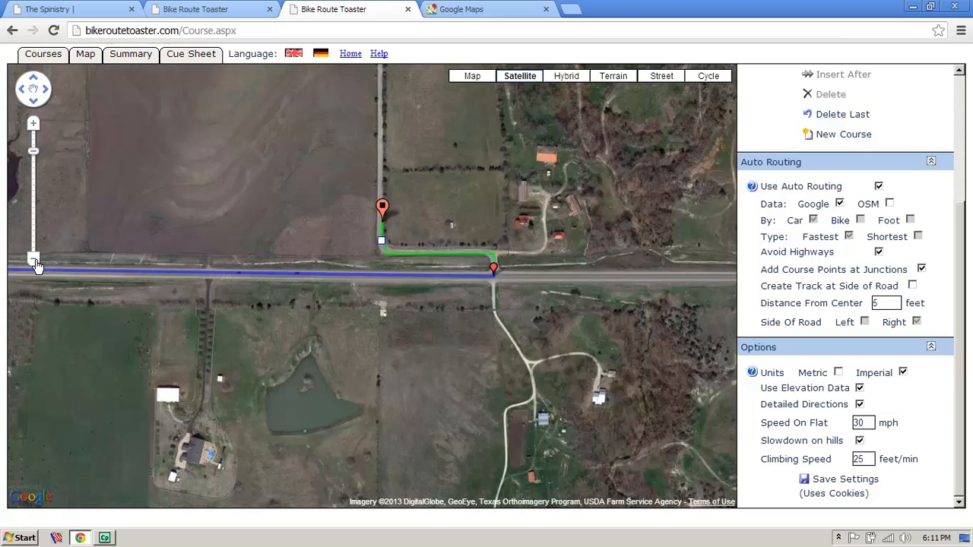
pyautogui.click(35, 262)
pyautogui.moveTo(351, 186); pyautogui.dragTo(374, 441)
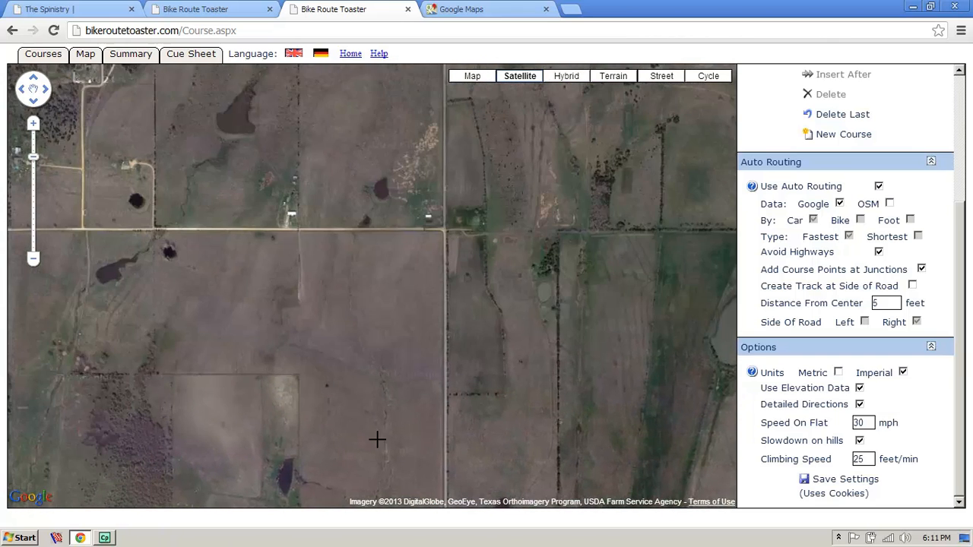
pyautogui.moveTo(216, 316); pyautogui.dragTo(571, 348)
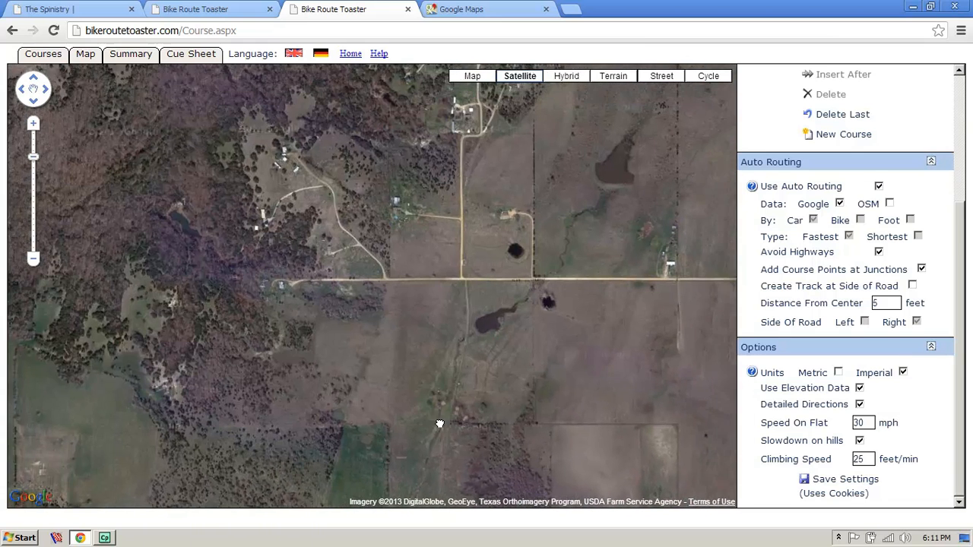
pyautogui.moveTo(440, 423); pyautogui.dragTo(302, 545)
pyautogui.moveTo(545, 240); pyautogui.dragTo(517, 388)
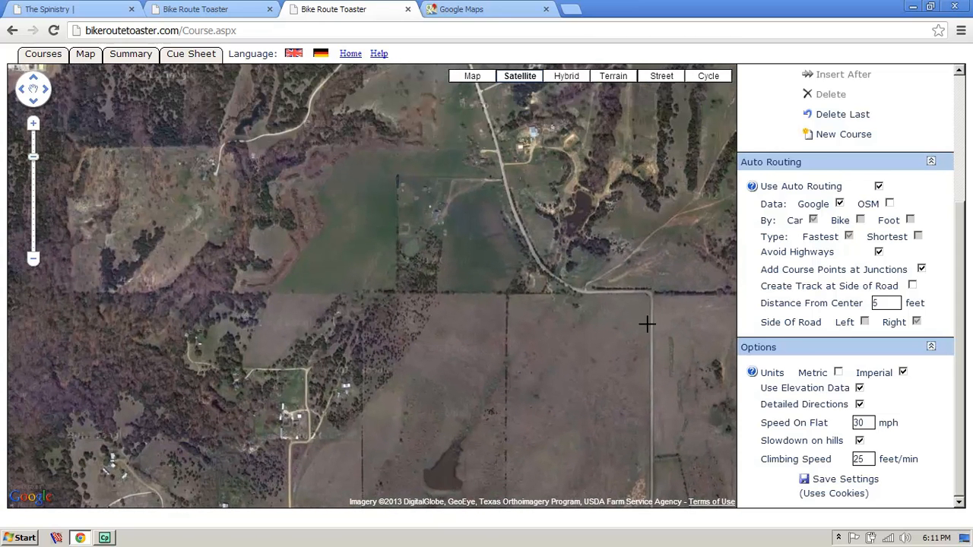
pyautogui.moveTo(438, 196); pyautogui.dragTo(428, 286)
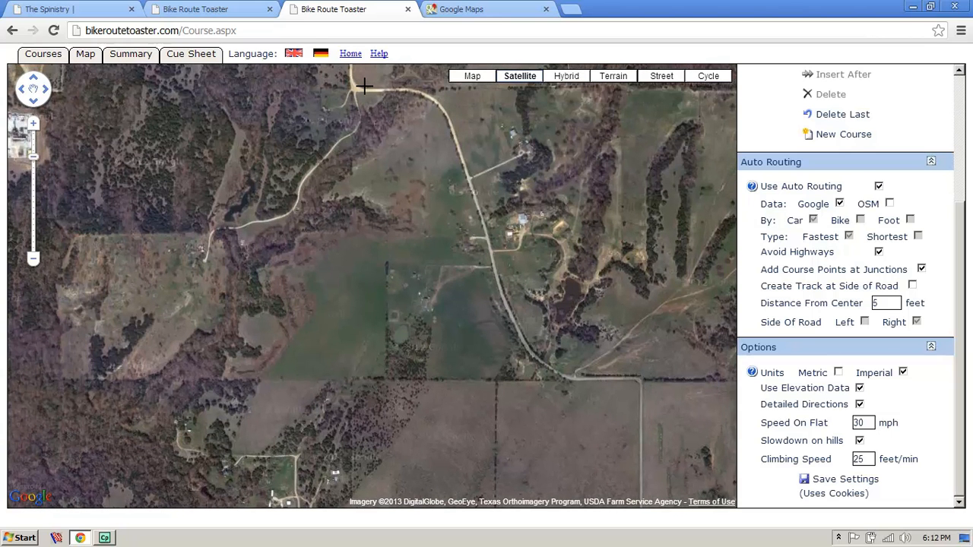
pyautogui.moveTo(278, 190)
pyautogui.mouseDown()
pyautogui.moveTo(384, 325)
pyautogui.moveTo(396, 398)
pyautogui.mouseUp()
pyautogui.moveTo(348, 180); pyautogui.dragTo(391, 401)
pyautogui.click(528, 112)
# - Examine the road map and terrain for a route north on Simpson Rd and west along Tiny Chapel Rd toward Durwood Rd
pyautogui.moveTo(380, 152); pyautogui.dragTo(408, 352)
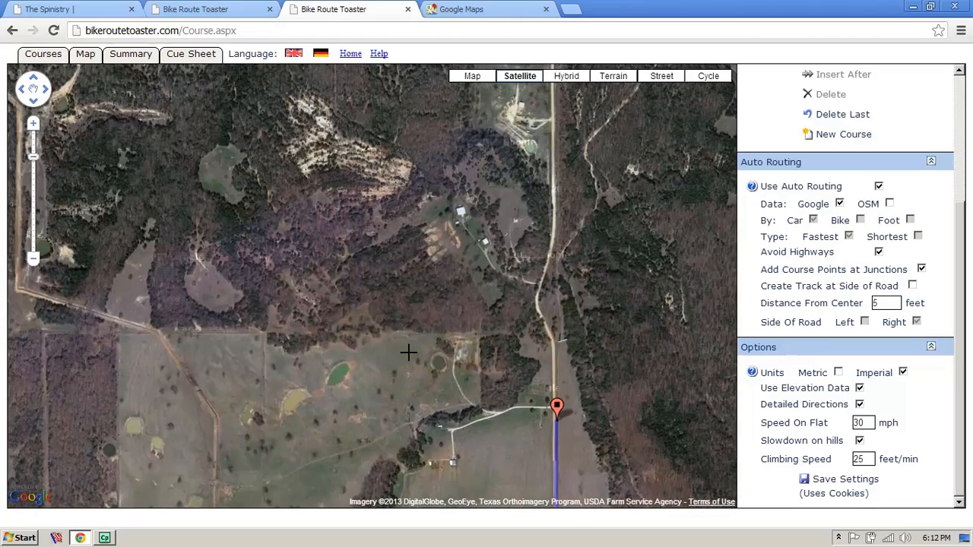
pyautogui.moveTo(426, 137); pyautogui.dragTo(437, 196)
pyautogui.moveTo(456, 129)
pyautogui.mouseDown()
pyautogui.moveTo(490, 244)
pyautogui.moveTo(583, 350)
pyautogui.moveTo(535, 409)
pyautogui.mouseUp()
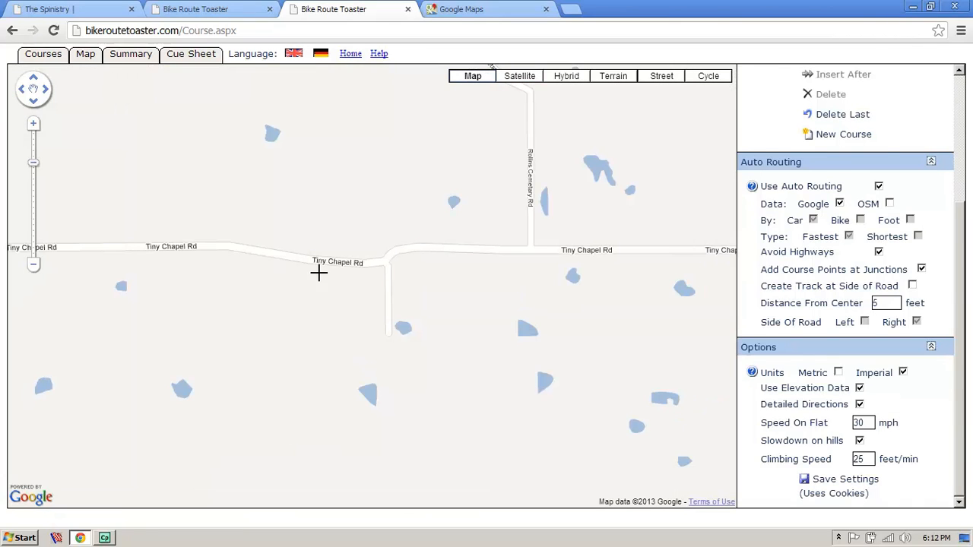
pyautogui.click(33, 264)
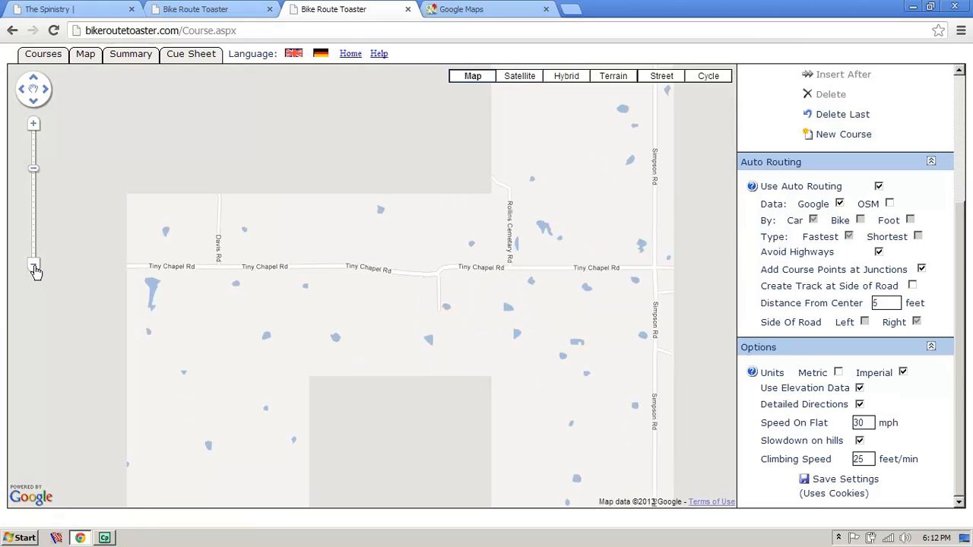
pyautogui.click(33, 265)
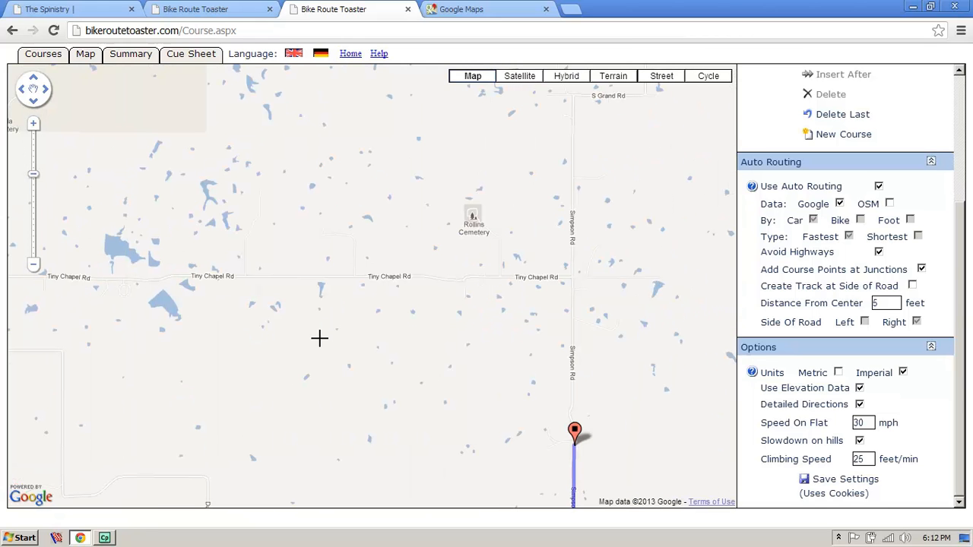
pyautogui.click(620, 79)
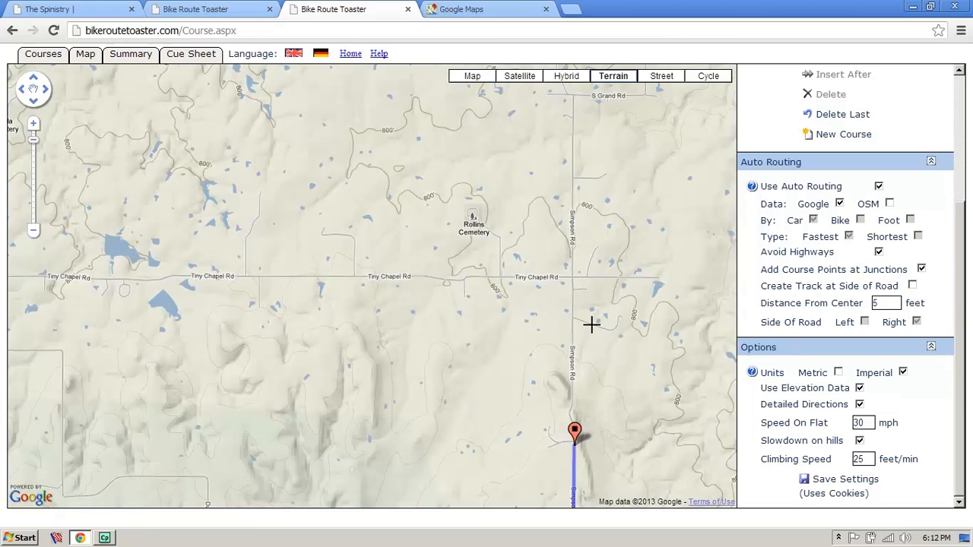
pyautogui.moveTo(195, 341); pyautogui.dragTo(432, 333)
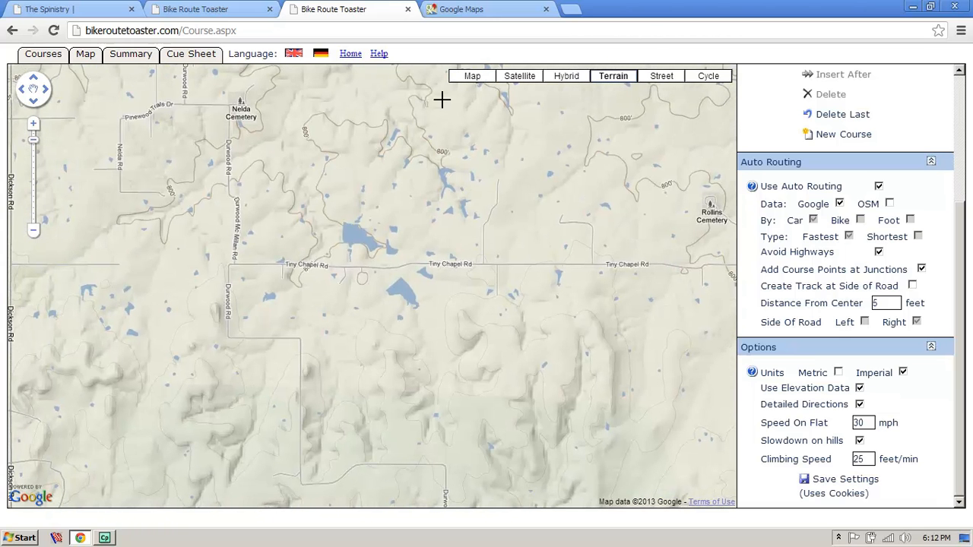
# - Follow Tiny Chapel Rd west and Durwood Rd south on the satellite imagery and extend the course to Durwood Rd's east-west stretch beside the green fields
pyautogui.click(523, 82)
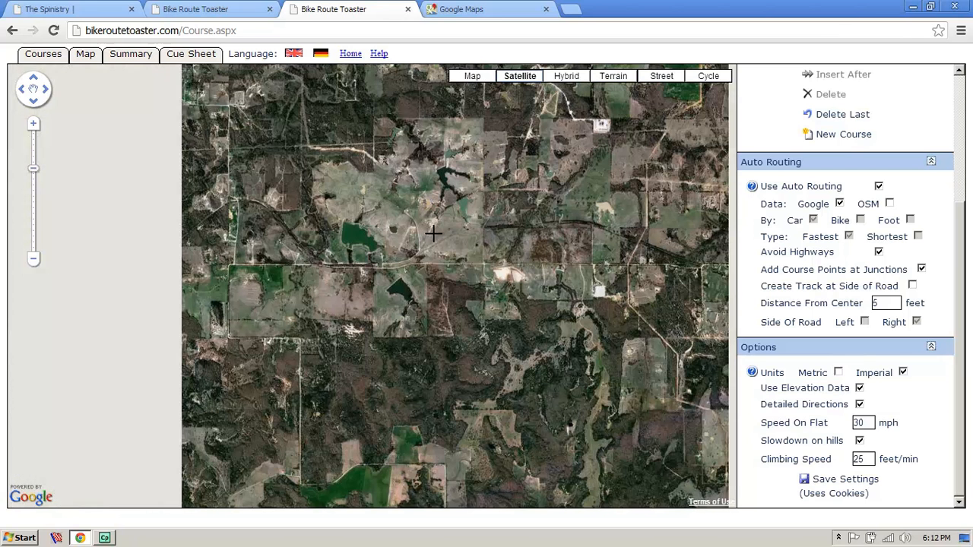
pyautogui.click(34, 125)
pyautogui.click(34, 125)
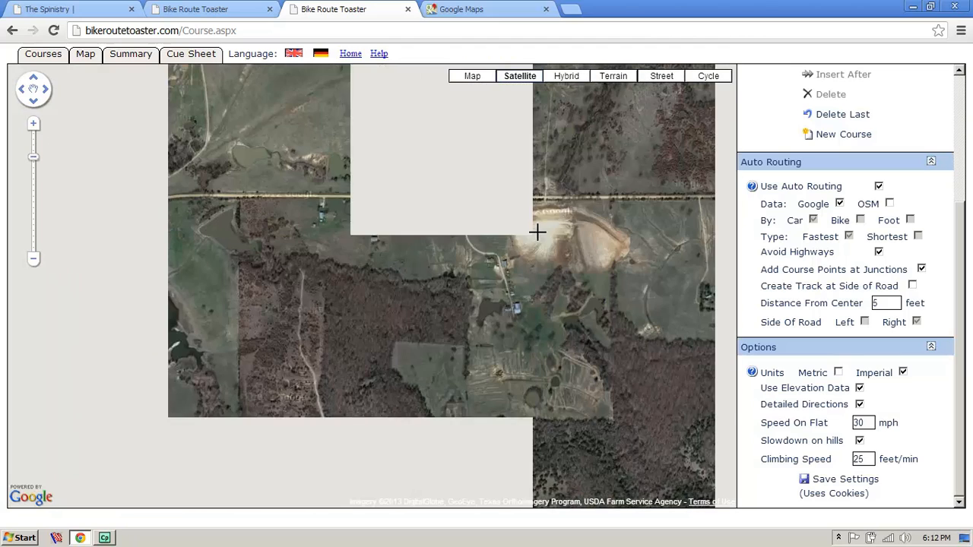
pyautogui.moveTo(179, 283); pyautogui.dragTo(495, 256)
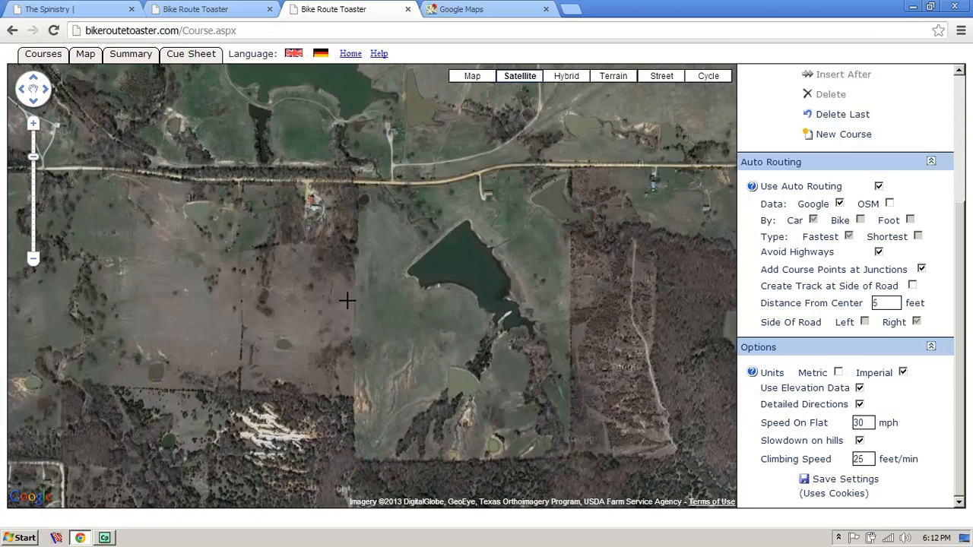
pyautogui.moveTo(211, 279); pyautogui.dragTo(412, 276)
pyautogui.moveTo(176, 396); pyautogui.dragTo(207, 161)
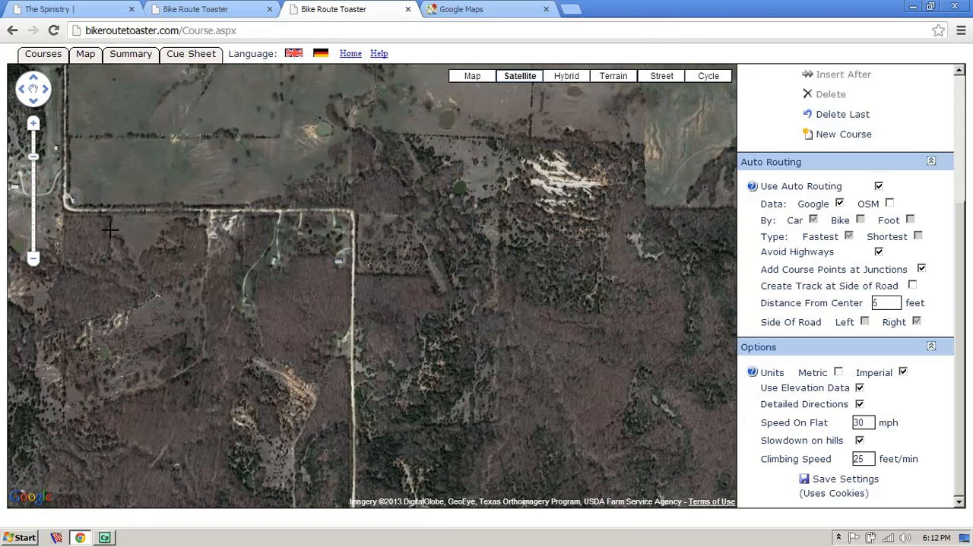
pyautogui.click(34, 260)
pyautogui.moveTo(293, 422); pyautogui.dragTo(231, 227)
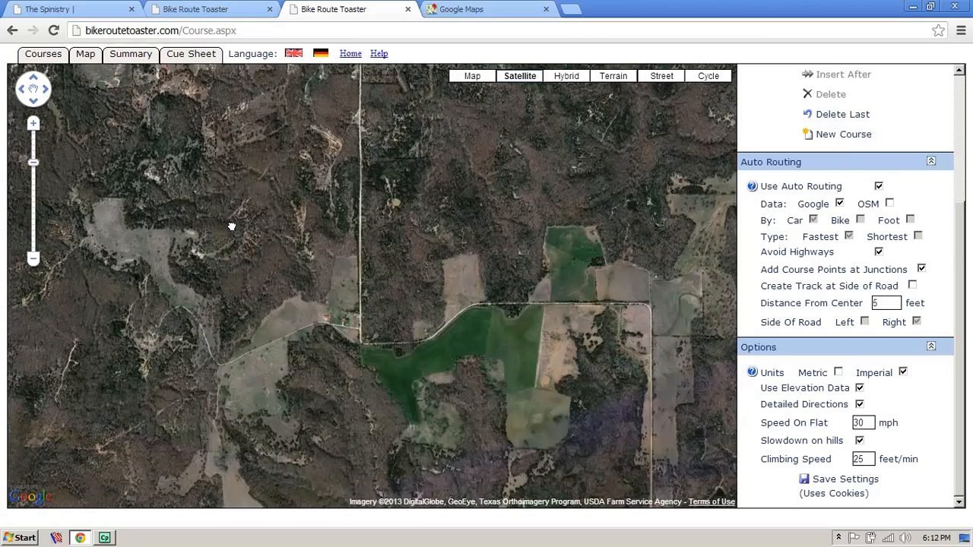
pyautogui.moveTo(522, 292)
pyautogui.mouseDown()
pyautogui.moveTo(510, 391)
pyautogui.moveTo(514, 357)
pyautogui.moveTo(495, 303)
pyautogui.mouseUp()
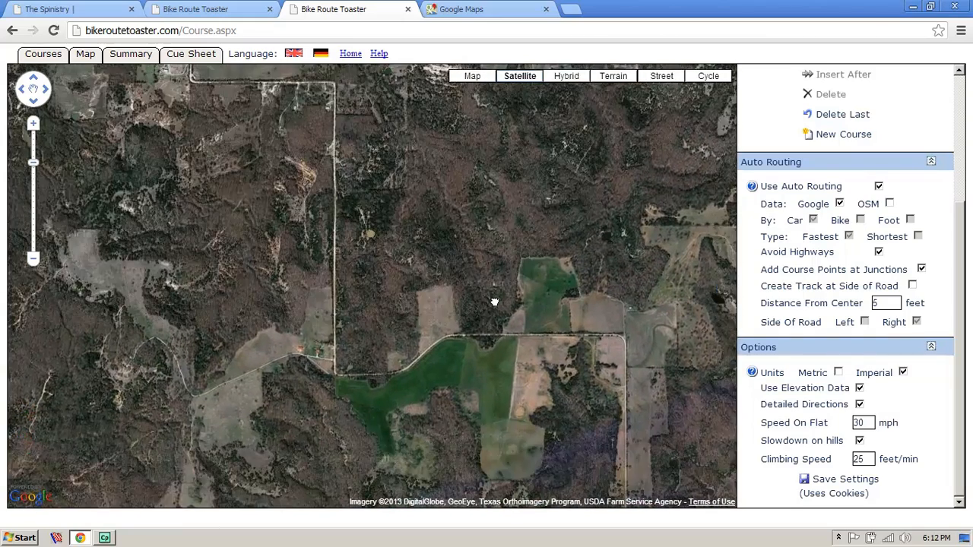
pyautogui.click(531, 335)
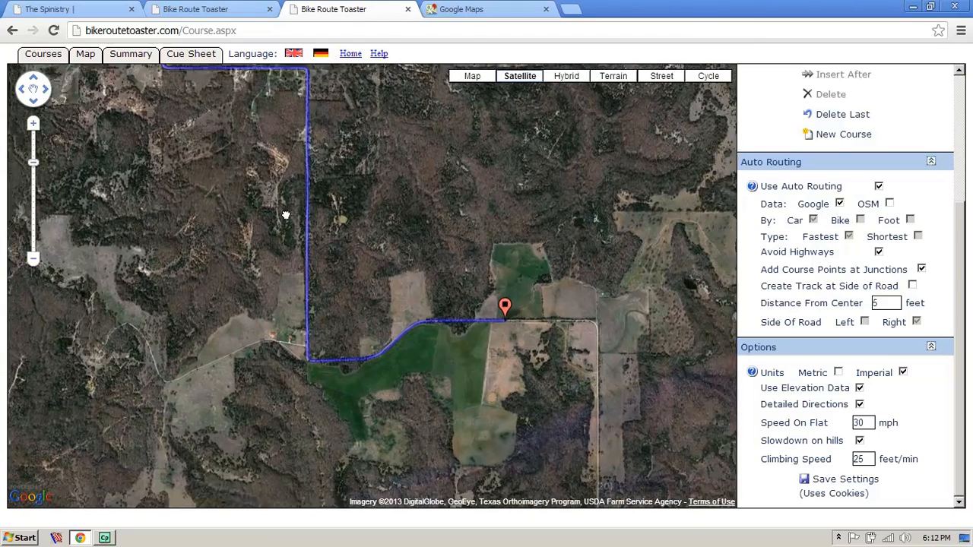
# - Extend the course south along the winding part of Durwood Rd to its junction with U.S. 70
pyautogui.moveTo(285, 215); pyautogui.dragTo(267, 170)
pyautogui.click(391, 462)
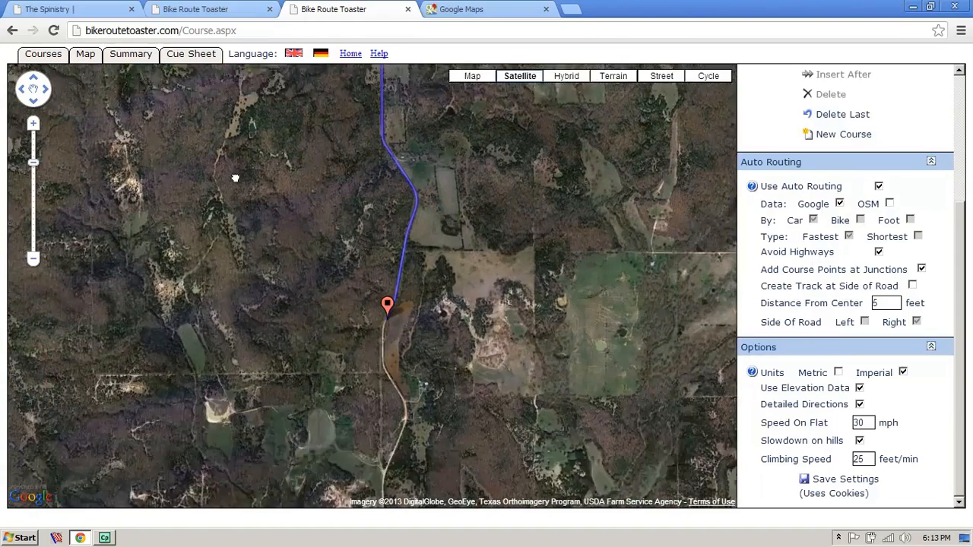
pyautogui.moveTo(236, 178); pyautogui.dragTo(239, 77)
pyautogui.moveTo(281, 446); pyautogui.dragTo(262, 221)
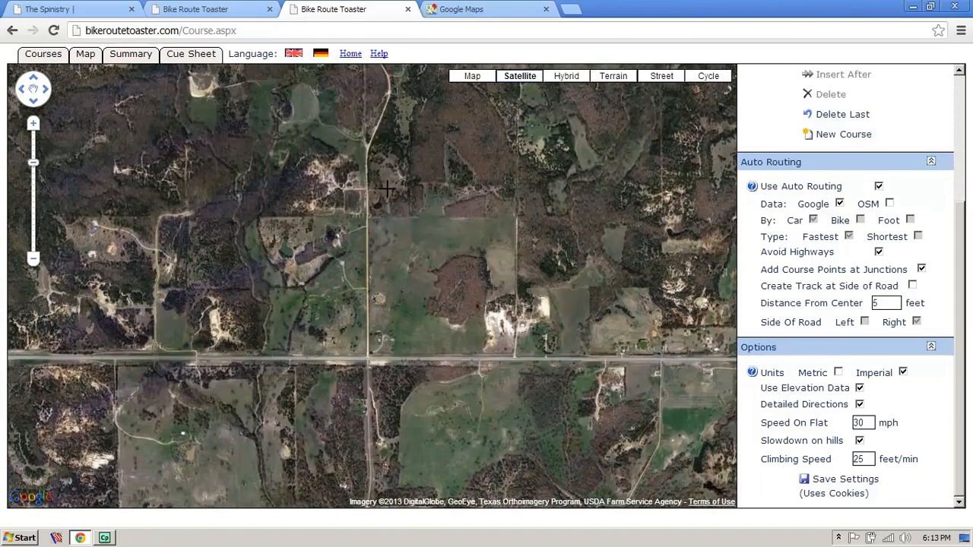
pyautogui.click(367, 354)
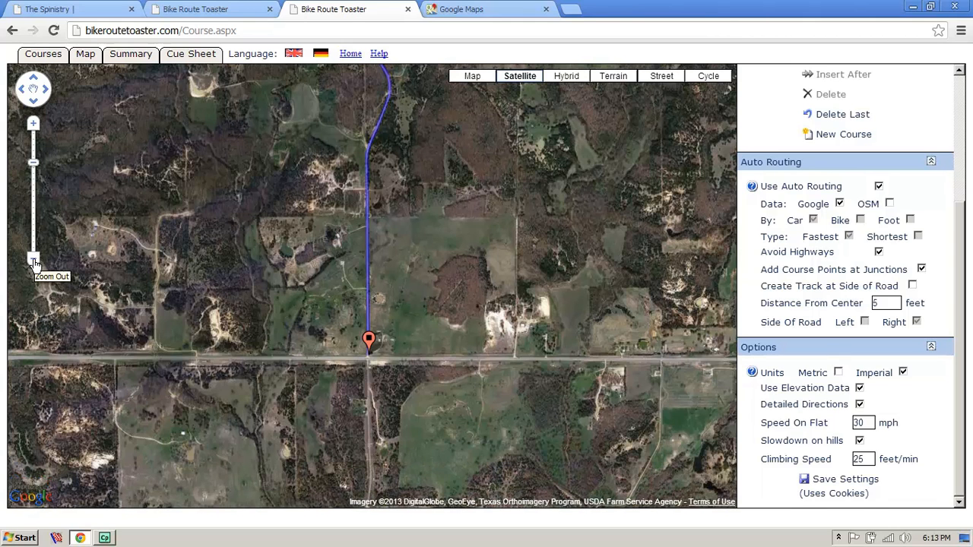
# - Inspect the Durwood Rd and U.S. 70 junction closely on satellite imagery, and view the course so far on the road map
pyautogui.click(33, 127)
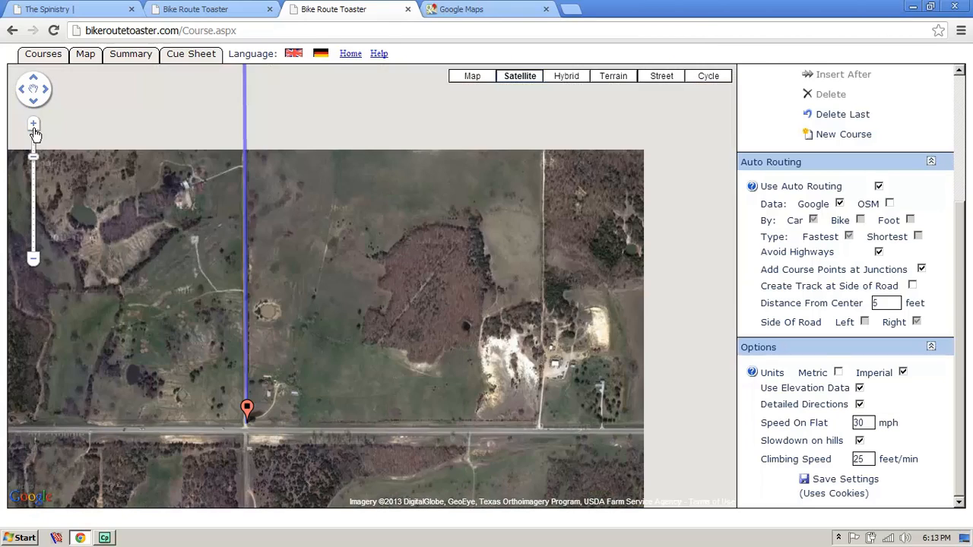
pyautogui.click(34, 128)
pyautogui.moveTo(305, 361)
pyautogui.mouseDown()
pyautogui.moveTo(604, 232)
pyautogui.moveTo(678, 178)
pyautogui.mouseUp()
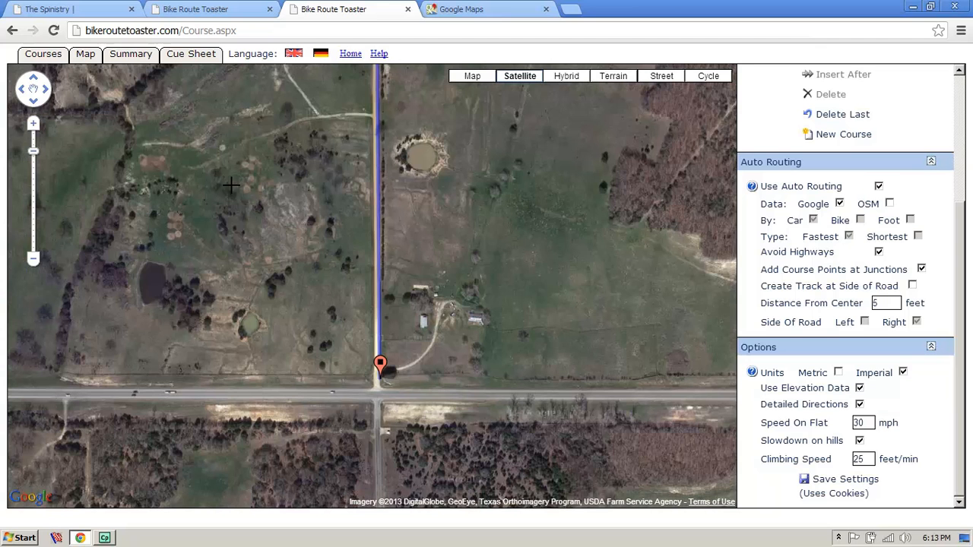
pyautogui.click(473, 77)
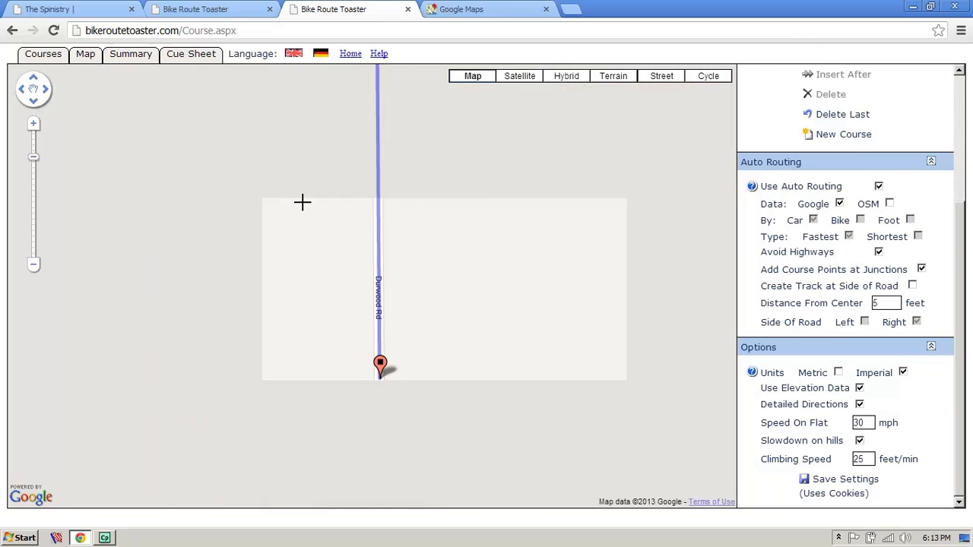
pyautogui.click(34, 268)
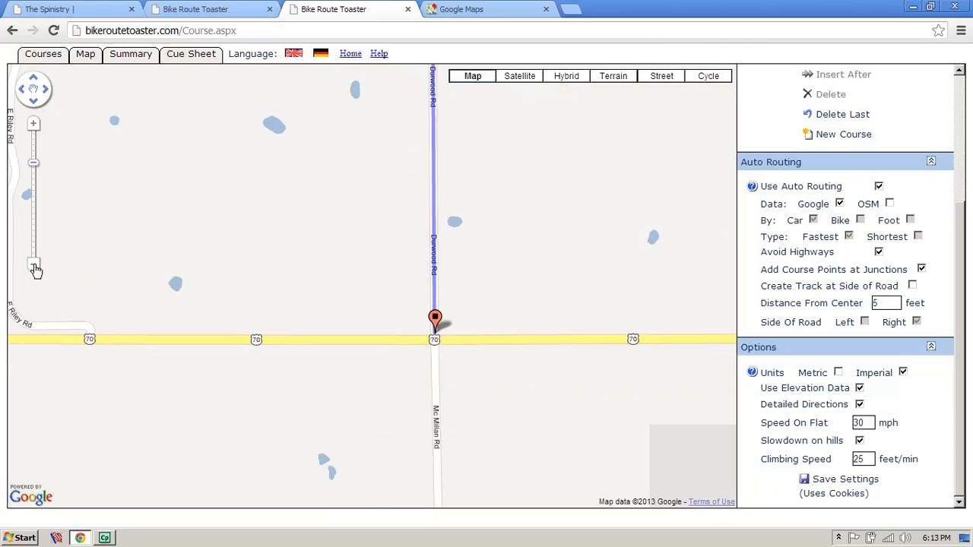
pyautogui.click(34, 267)
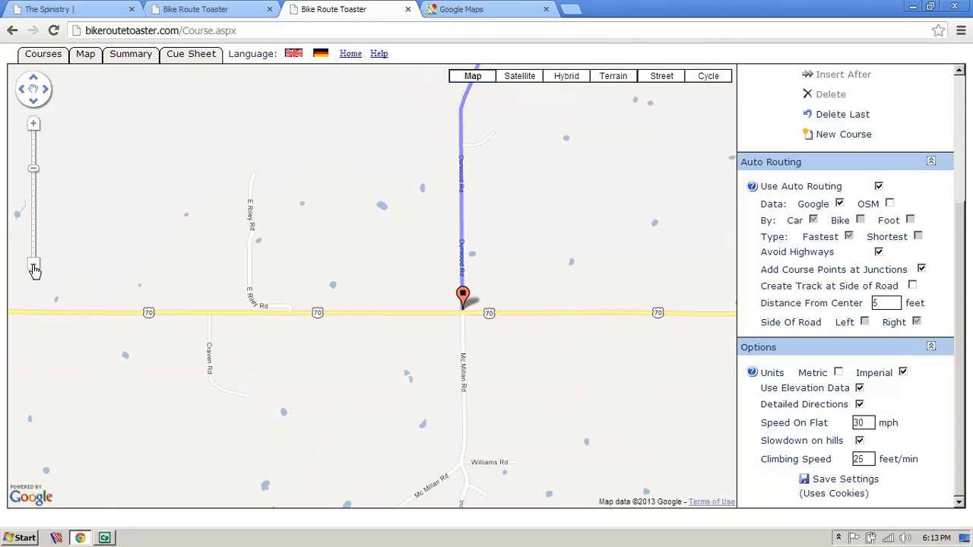
pyautogui.click(34, 268)
pyautogui.click(33, 268)
pyautogui.click(33, 268)
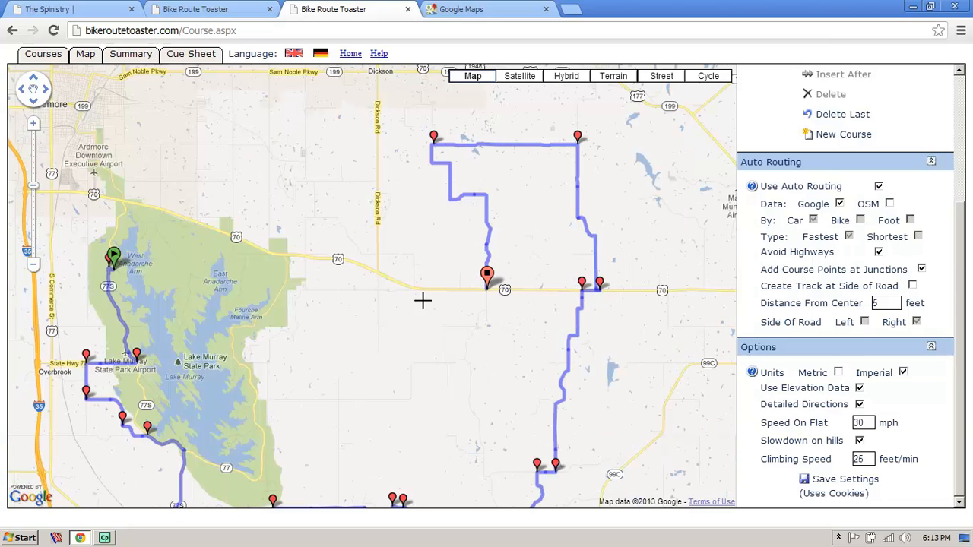
# - Examine the road map and terrain south of U.S. 70 for a route along Mc Millan Rd, Pickens Rd and E2040 Rd toward Lake Murray
pyautogui.click(35, 126)
pyautogui.moveTo(235, 329); pyautogui.dragTo(518, 310)
pyautogui.moveTo(574, 327); pyautogui.dragTo(419, 302)
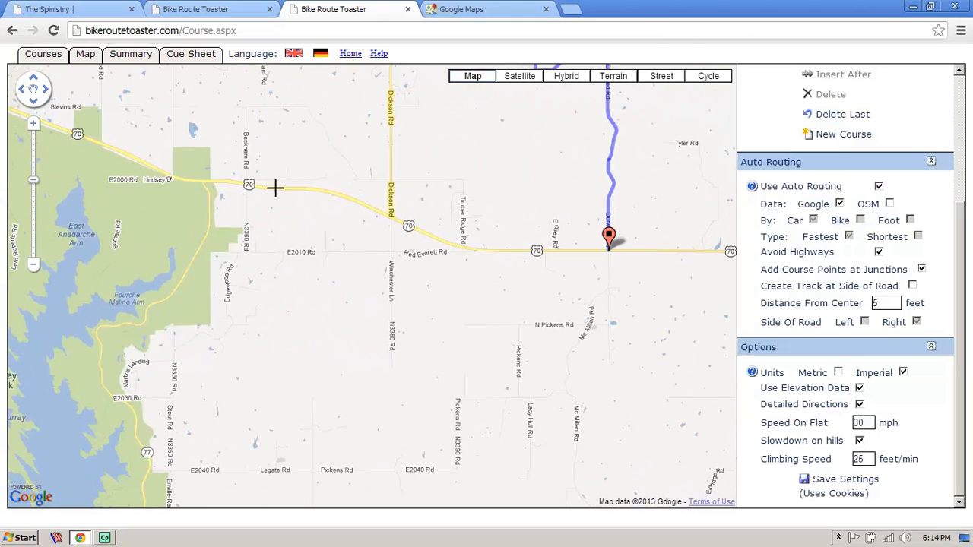
pyautogui.moveTo(425, 360); pyautogui.dragTo(425, 359)
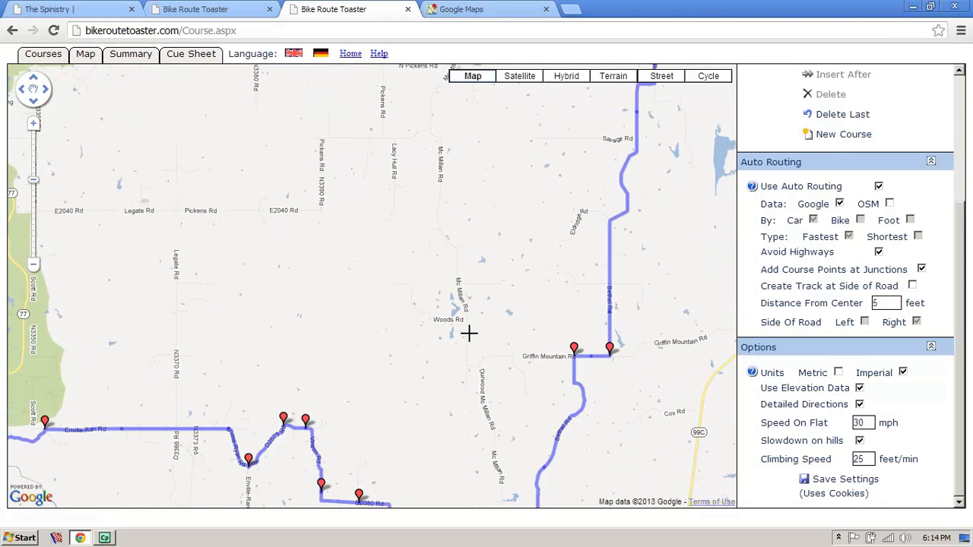
pyautogui.moveTo(423, 192); pyautogui.dragTo(488, 298)
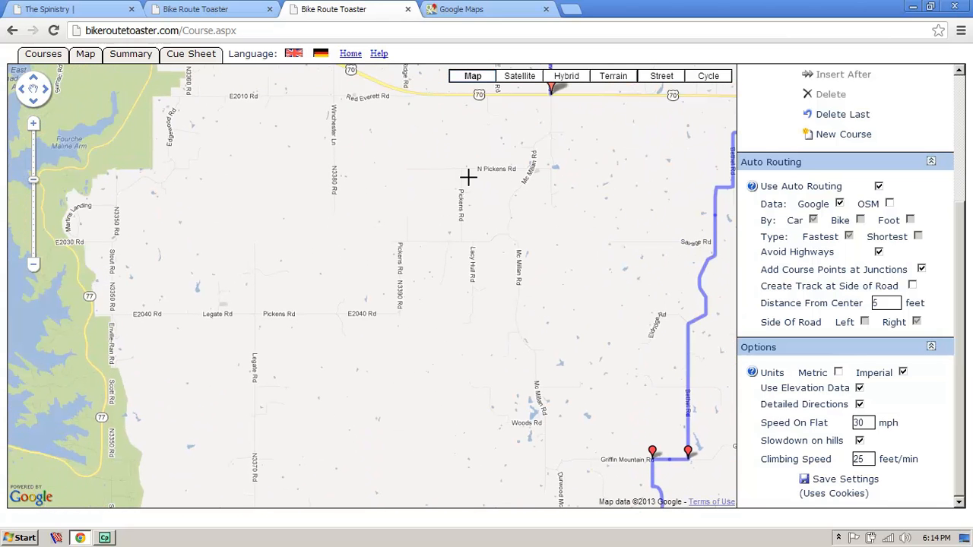
pyautogui.moveTo(244, 432); pyautogui.dragTo(343, 337)
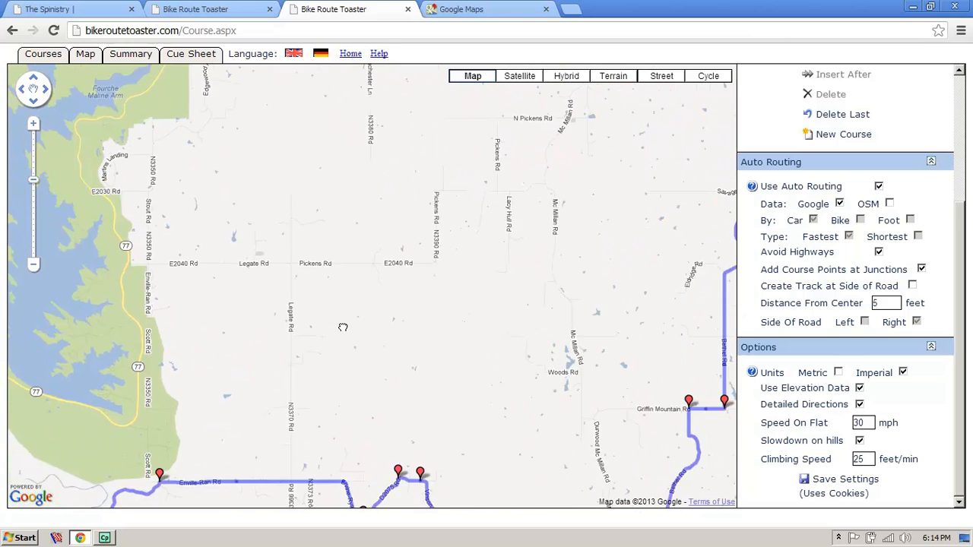
pyautogui.moveTo(527, 291); pyautogui.dragTo(377, 350)
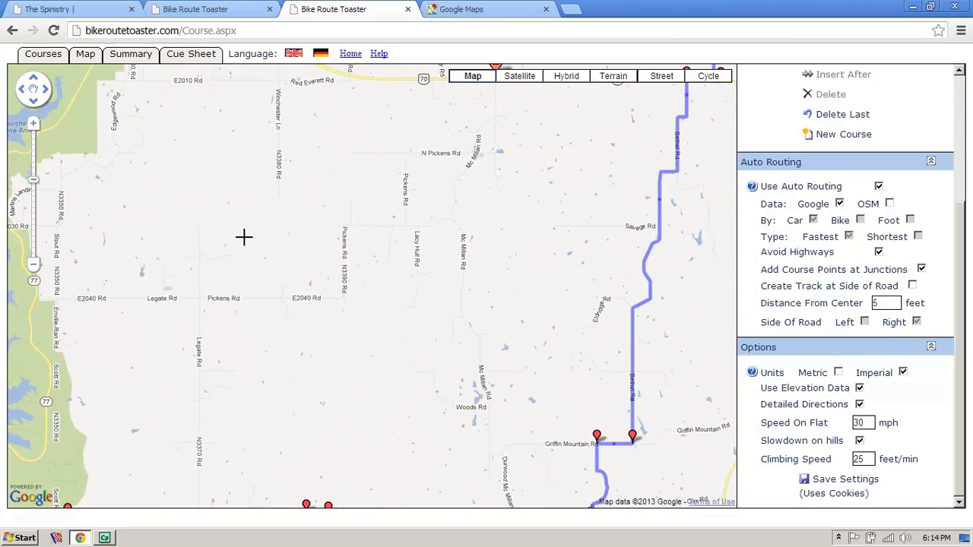
pyautogui.click(33, 124)
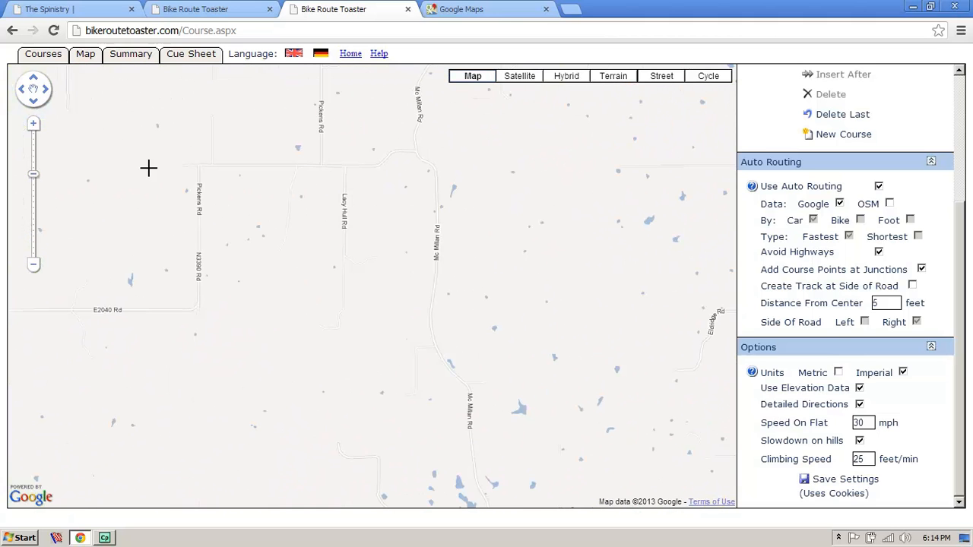
pyautogui.moveTo(302, 187); pyautogui.dragTo(347, 363)
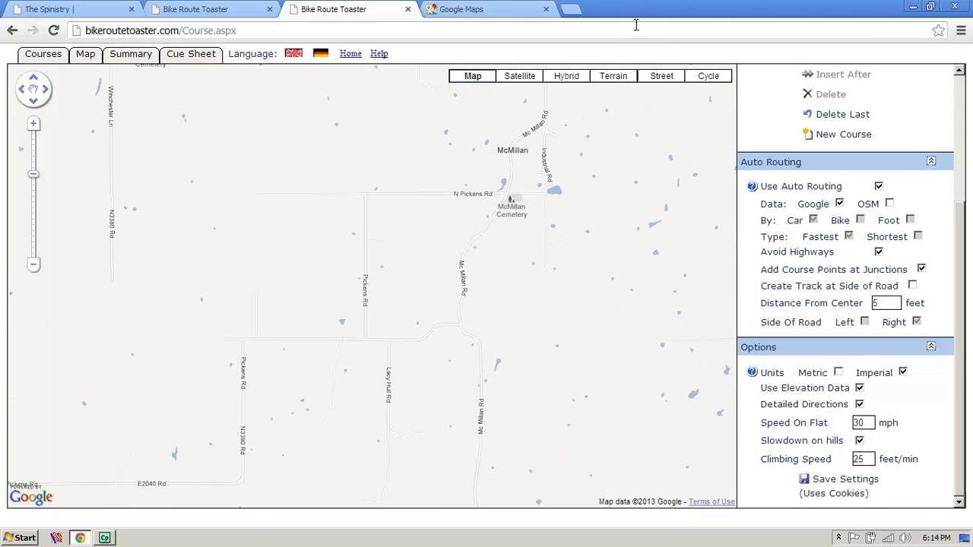
pyautogui.click(619, 79)
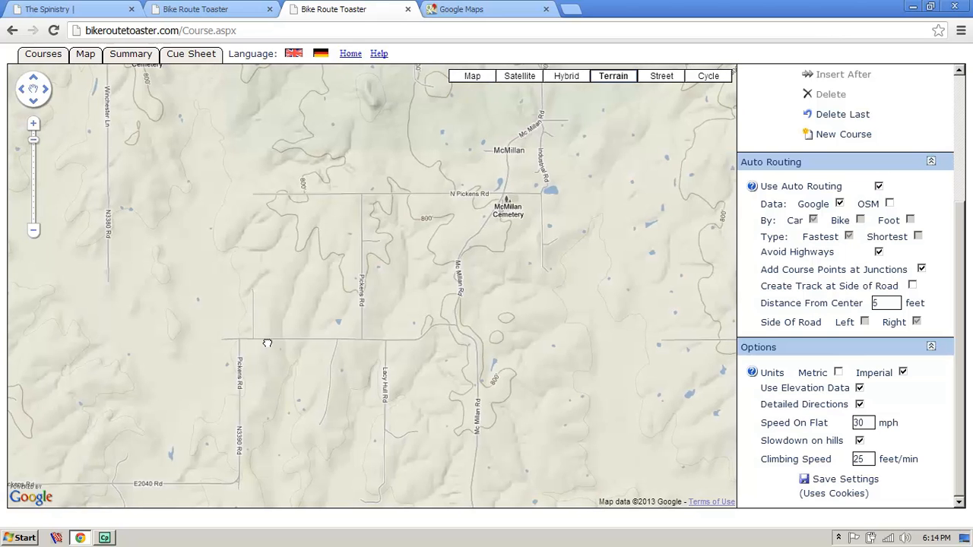
pyautogui.moveTo(235, 341); pyautogui.dragTo(395, 278)
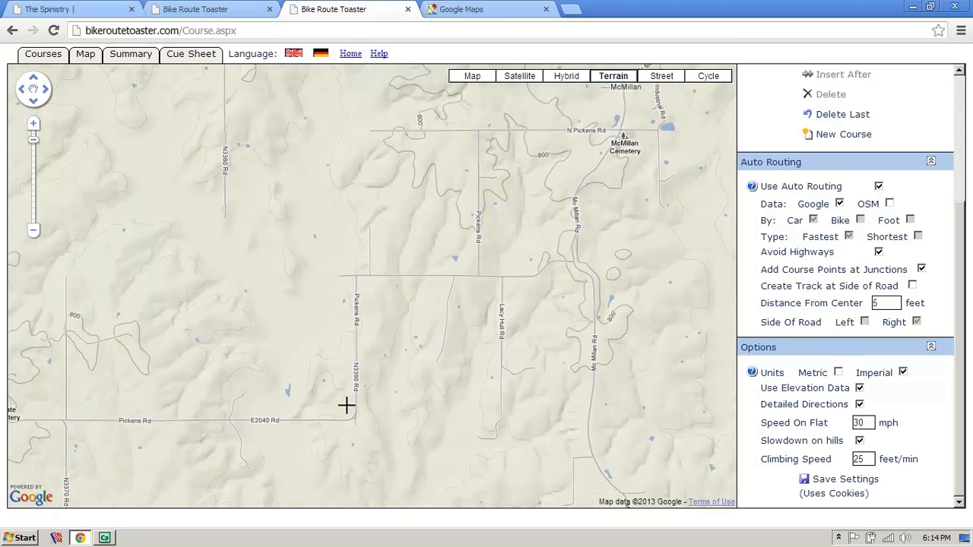
pyautogui.moveTo(538, 284); pyautogui.dragTo(396, 546)
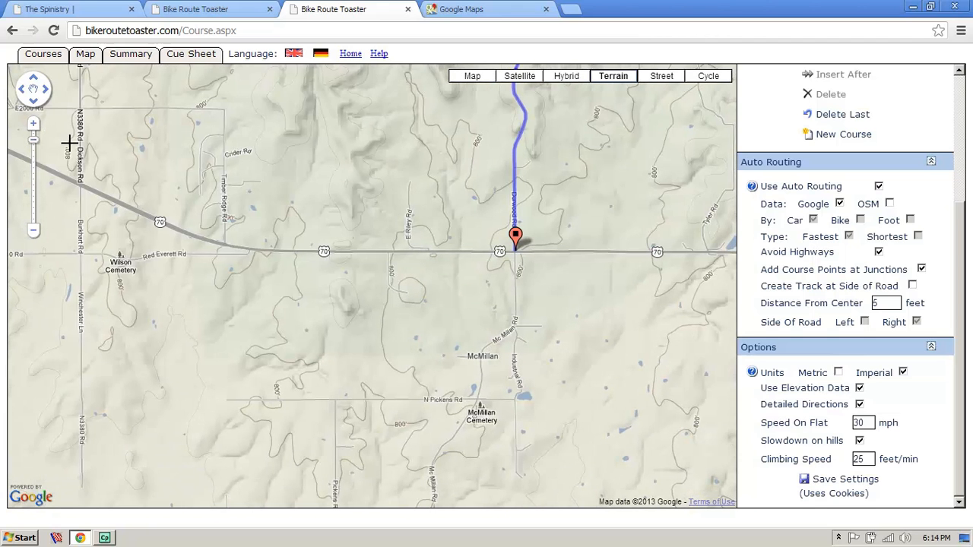
# - Examine satellite imagery of the roads and fields south of U.S. 70 around Mc Millan Rd and N Pickens Rd
pyautogui.click(520, 76)
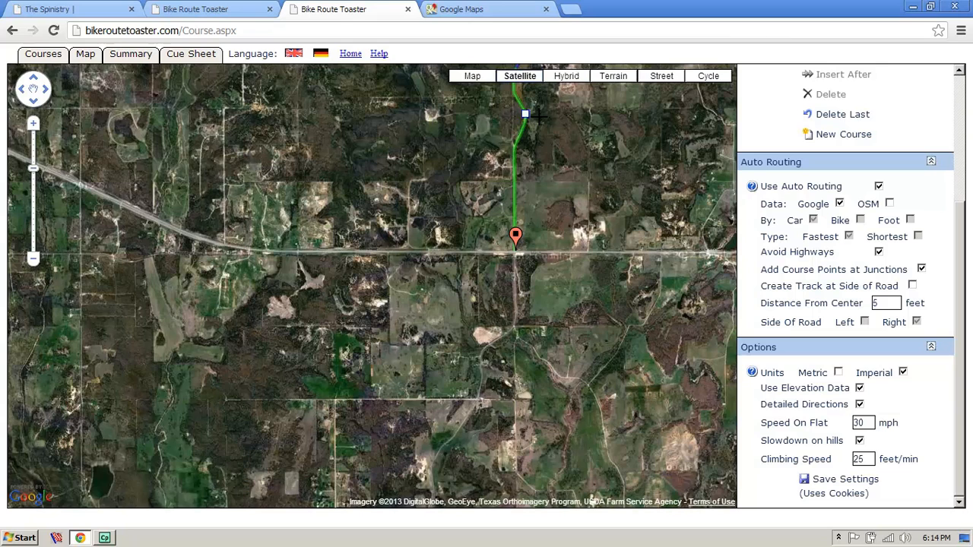
pyautogui.moveTo(465, 449)
pyautogui.mouseDown()
pyautogui.moveTo(482, 341)
pyautogui.moveTo(411, 269)
pyautogui.mouseUp()
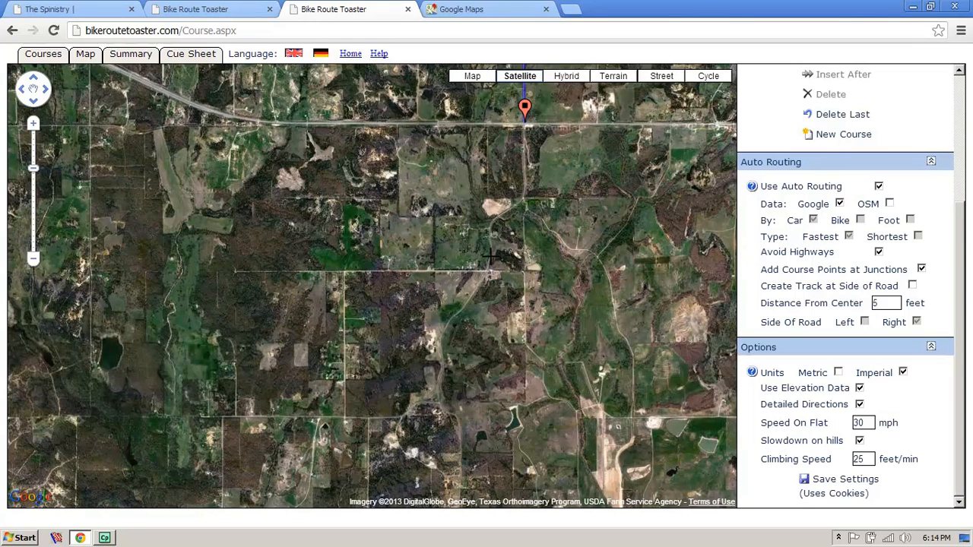
pyautogui.click(33, 124)
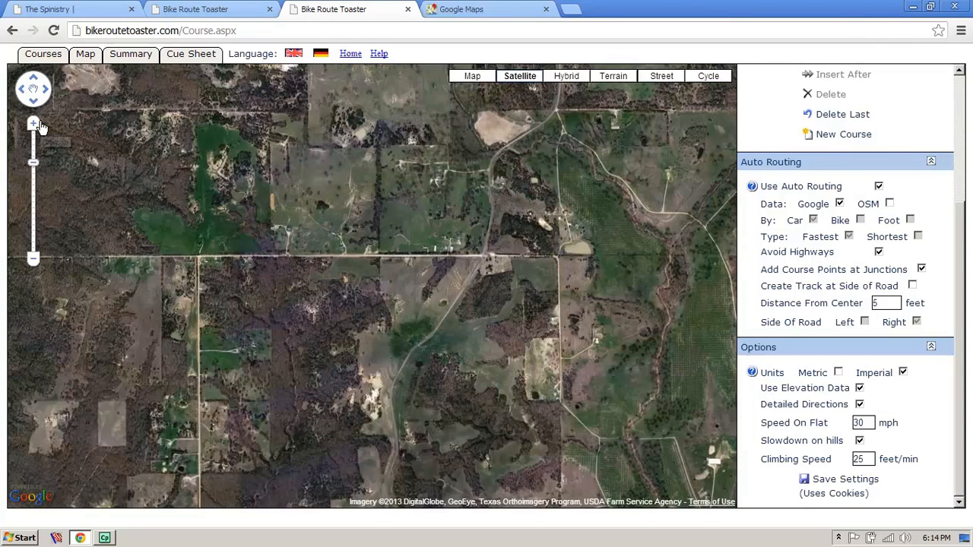
pyautogui.click(33, 124)
pyautogui.moveTo(550, 208); pyautogui.dragTo(461, 495)
pyautogui.moveTo(527, 206); pyautogui.dragTo(467, 209)
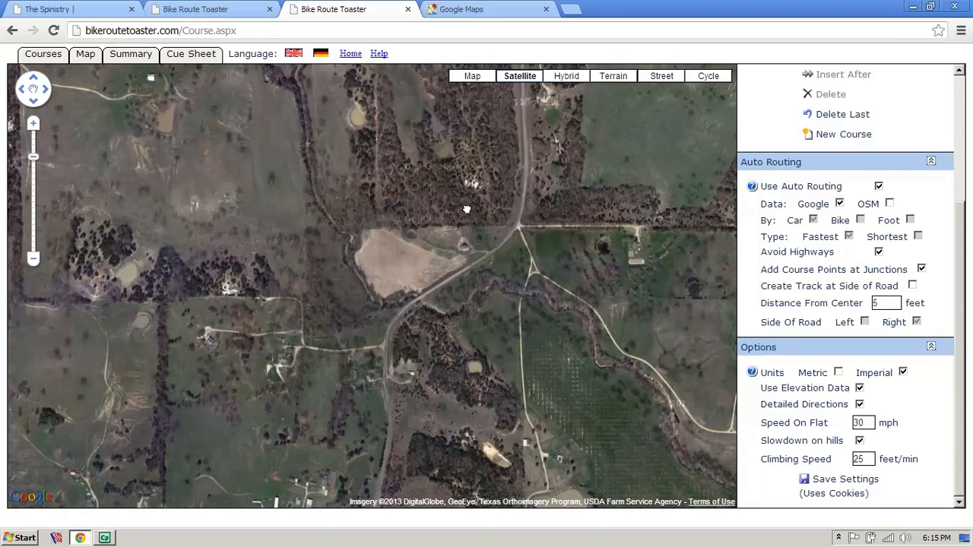
pyautogui.moveTo(402, 384); pyautogui.dragTo(315, 202)
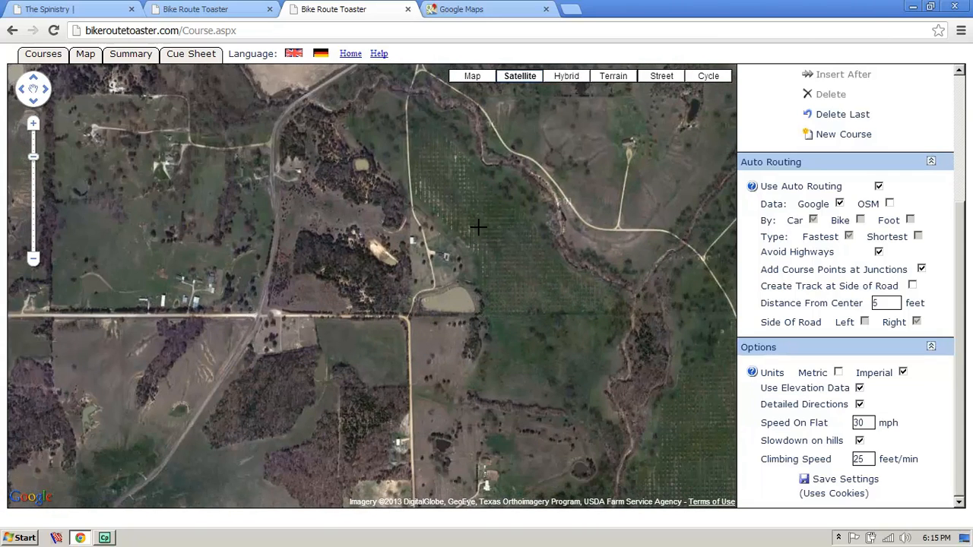
pyautogui.moveTo(455, 174); pyautogui.dragTo(427, 246)
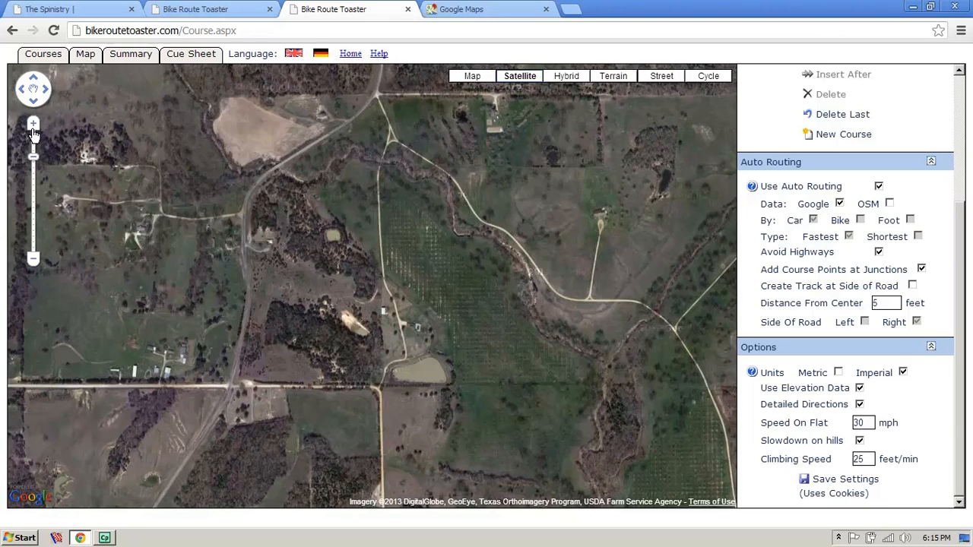
# - Inspect the rows of planted trees in the field east of Mc Millan Rd closely on the satellite imagery
pyautogui.click(32, 124)
pyautogui.click(33, 124)
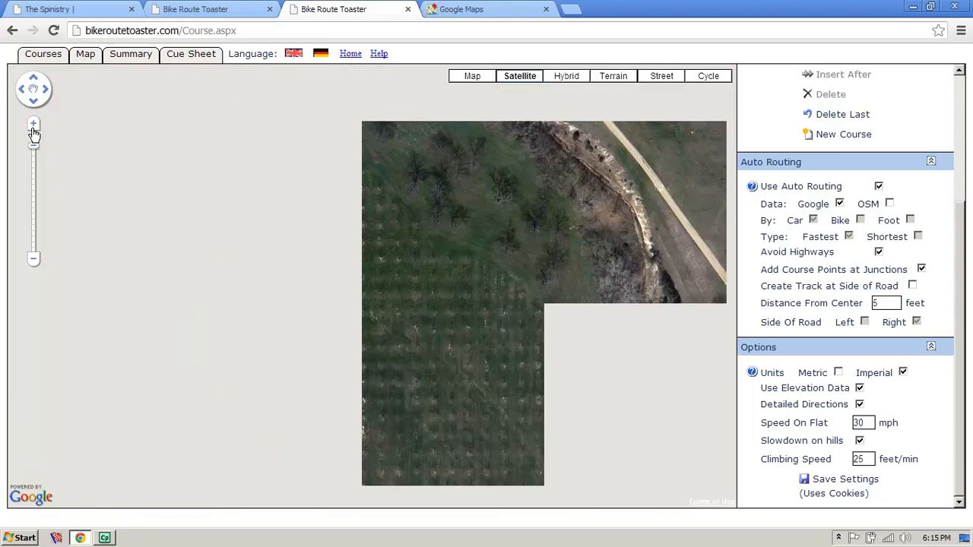
pyautogui.moveTo(353, 444); pyautogui.dragTo(440, 440)
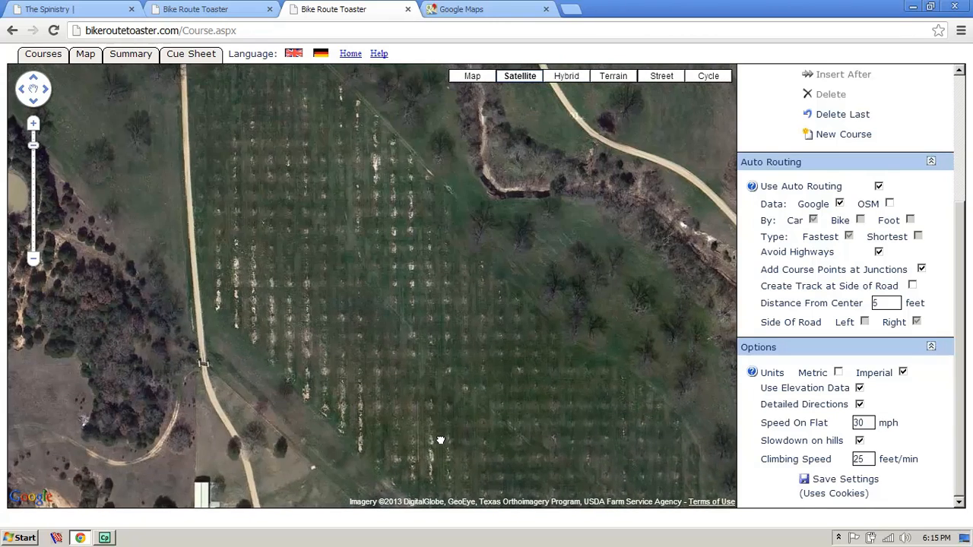
pyautogui.scroll(-2, 338, 259)
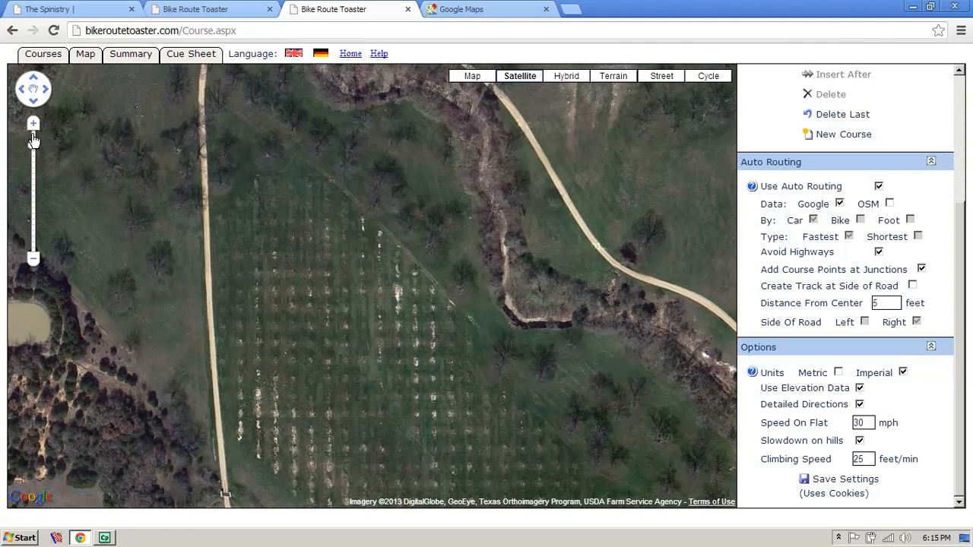
pyautogui.click(34, 128)
pyautogui.moveTo(245, 259); pyautogui.dragTo(453, 194)
pyautogui.moveTo(287, 289); pyautogui.dragTo(430, 242)
pyautogui.moveTo(251, 289); pyautogui.dragTo(398, 286)
pyautogui.moveTo(247, 302); pyautogui.dragTo(452, 301)
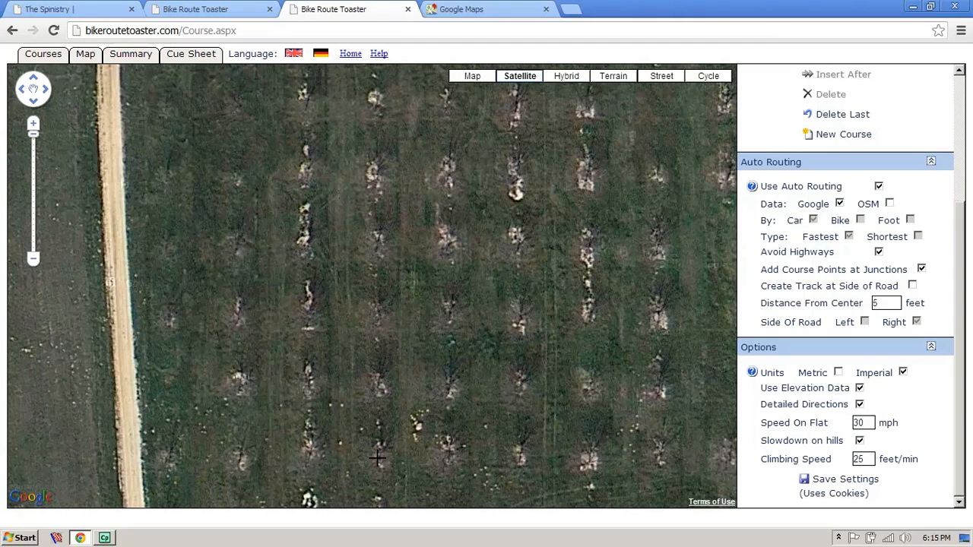
pyautogui.moveTo(513, 370); pyautogui.dragTo(158, 274)
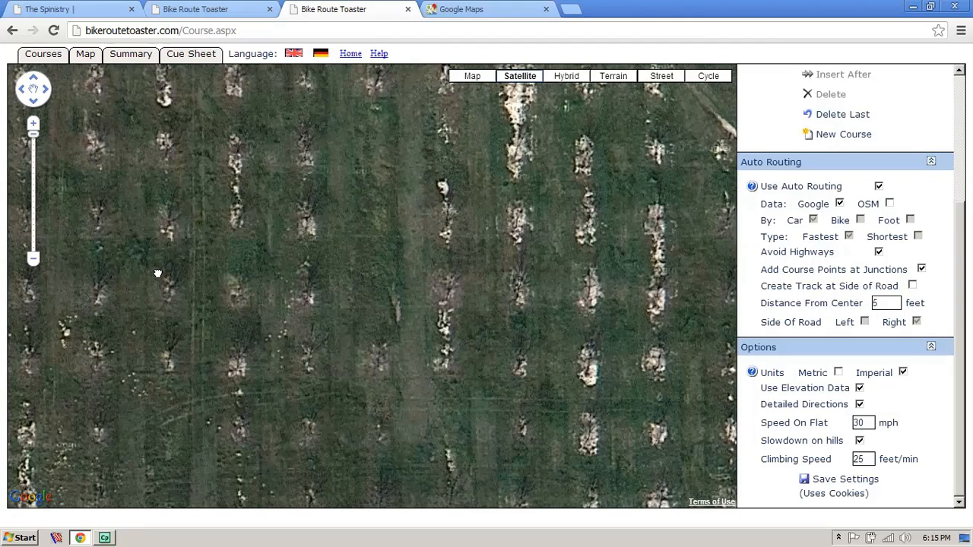
pyautogui.click(37, 262)
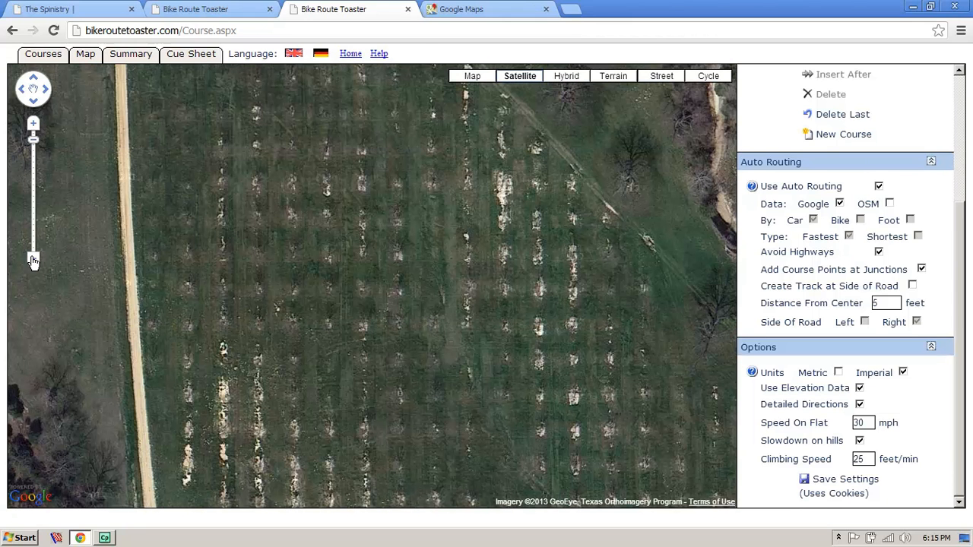
pyautogui.click(34, 261)
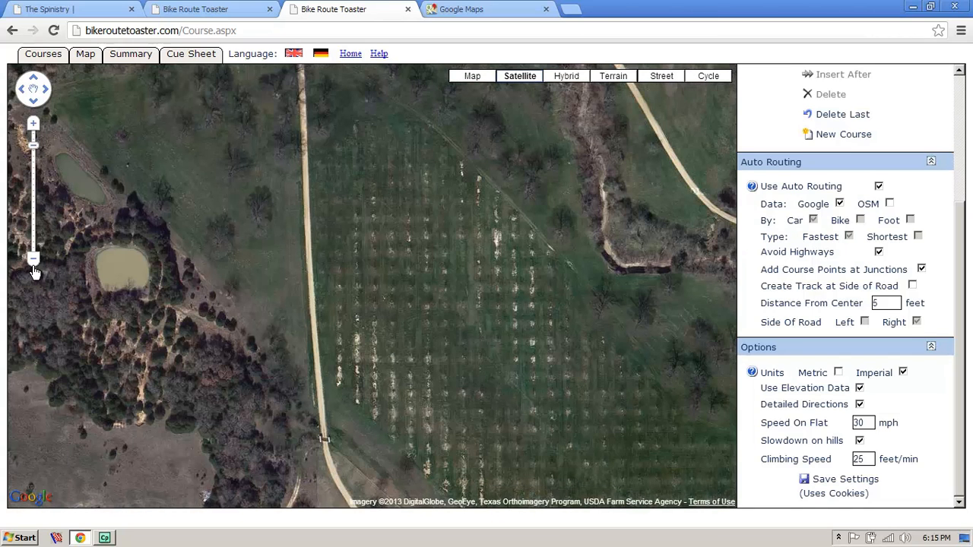
pyautogui.click(34, 260)
pyautogui.moveTo(227, 311); pyautogui.dragTo(381, 421)
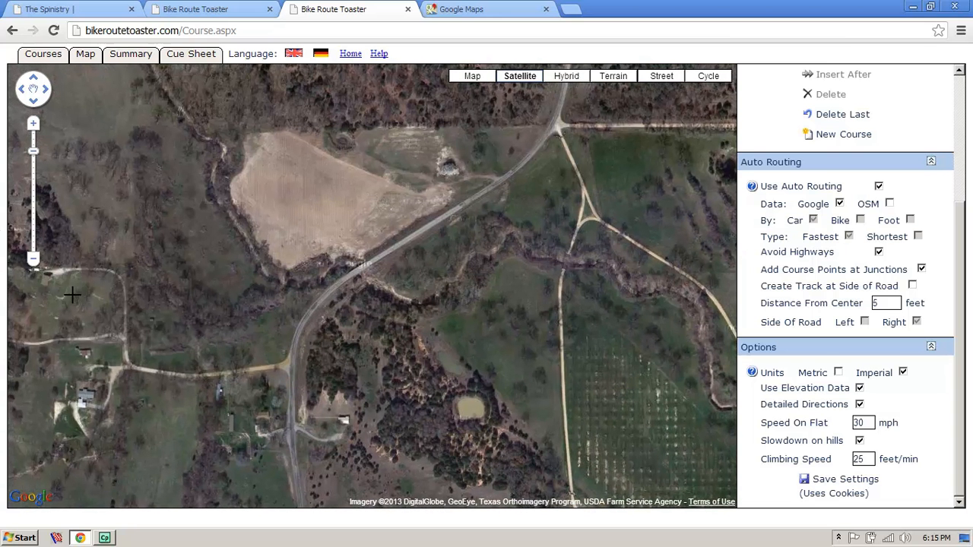
# - Extend the course from U.S. 70 down Mc Millan Rd, west on N Pickens Rd and south along Pickens Rd
pyautogui.click(32, 260)
pyautogui.click(32, 261)
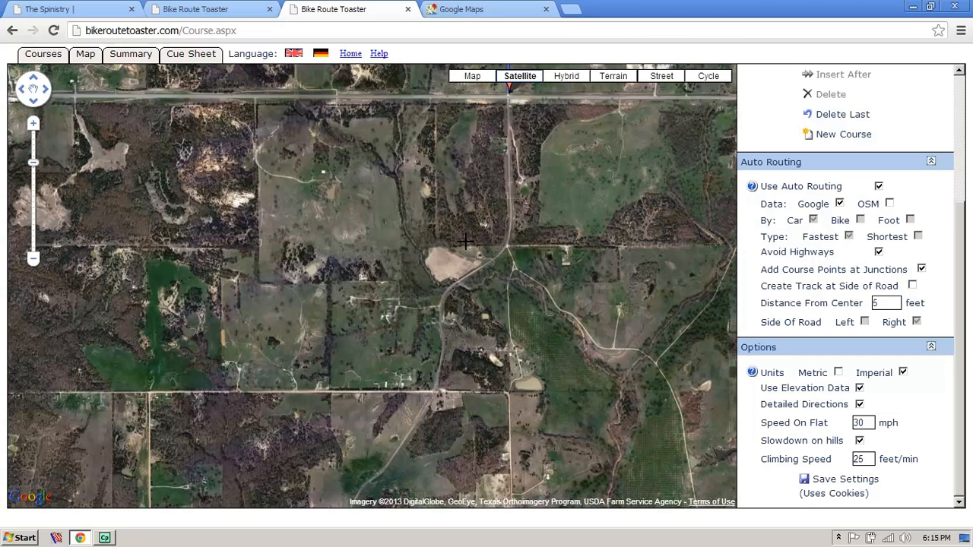
pyautogui.moveTo(286, 390); pyautogui.dragTo(421, 225)
pyautogui.moveTo(323, 409); pyautogui.dragTo(336, 298)
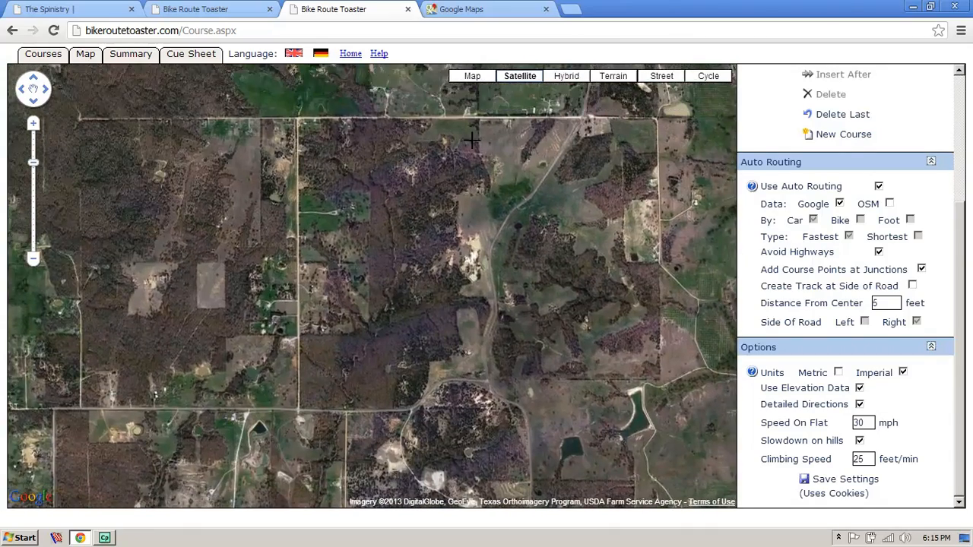
pyautogui.click(415, 118)
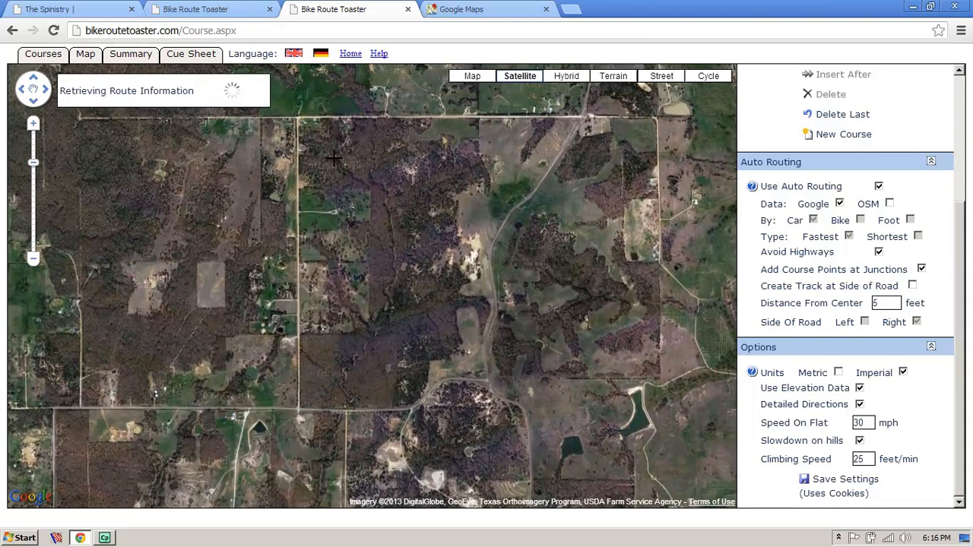
pyautogui.click(298, 368)
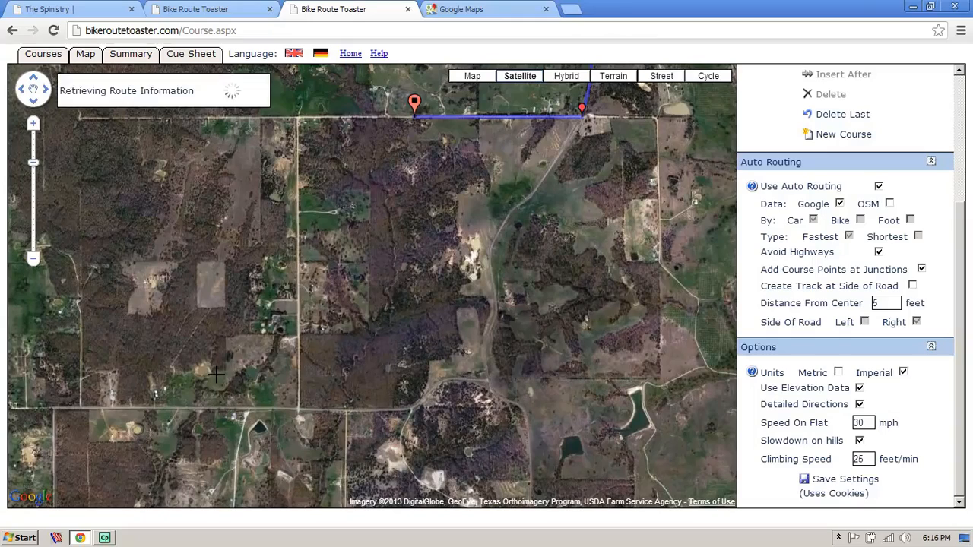
# - Extend the course on the terrain map along Pickens Rd and E2040 Rd to a point just east of N3370 Rd
pyautogui.moveTo(331, 302); pyautogui.dragTo(403, 217)
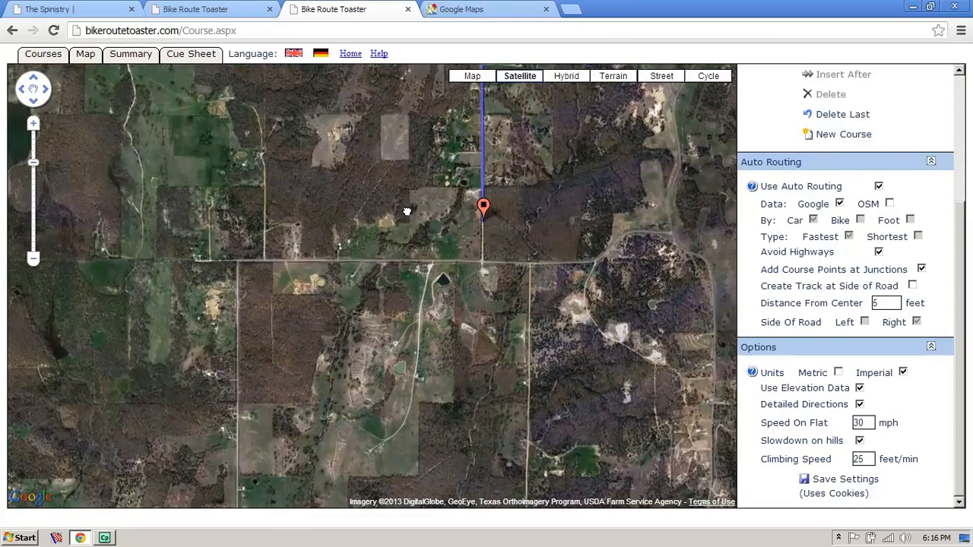
pyautogui.click(33, 124)
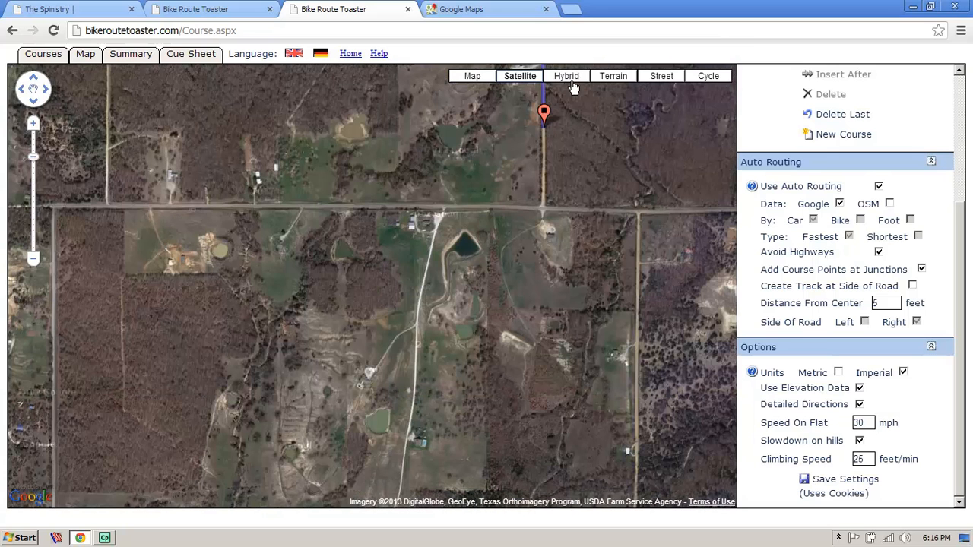
pyautogui.click(610, 76)
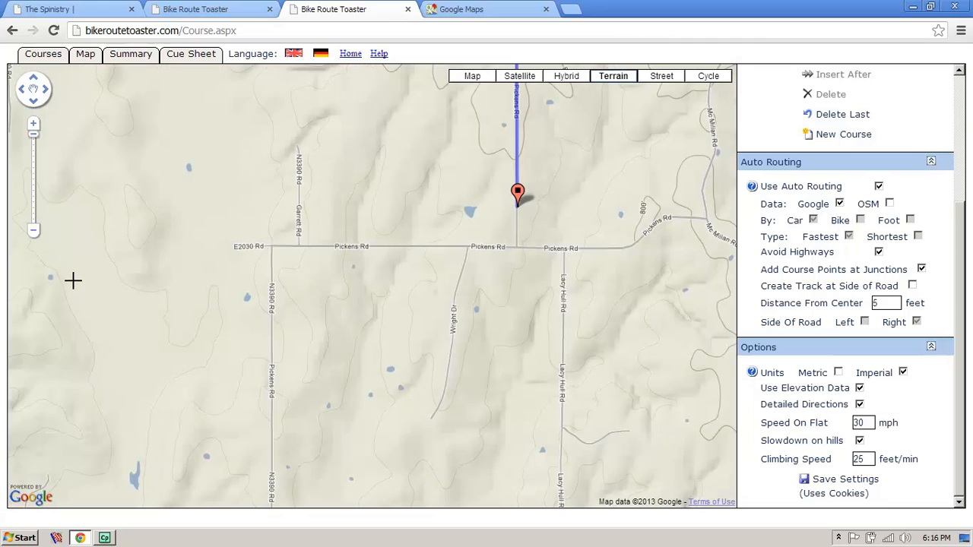
pyautogui.click(32, 231)
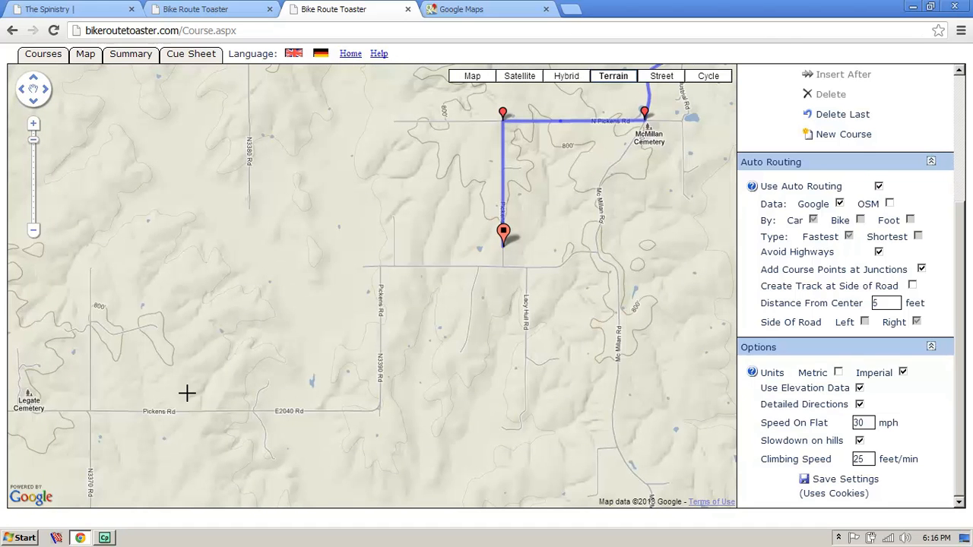
pyautogui.click(159, 410)
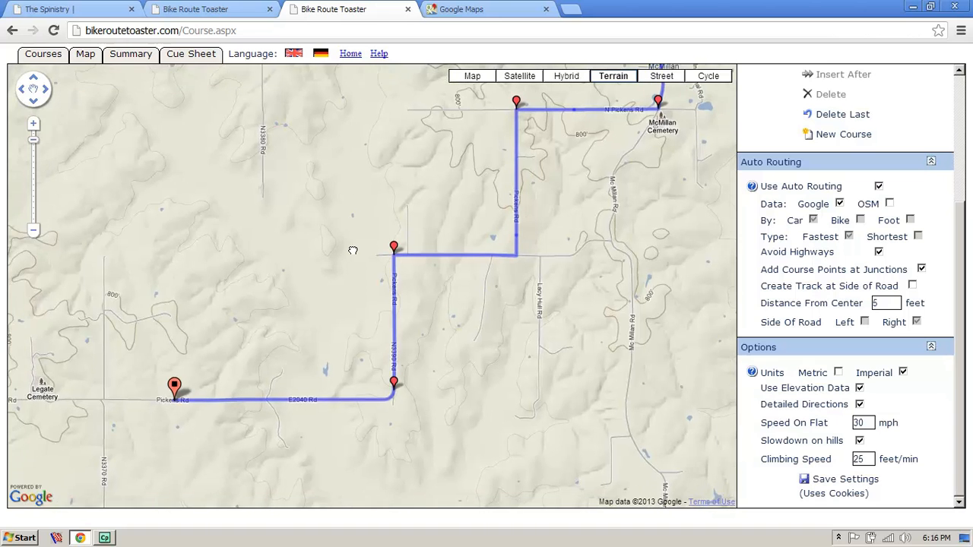
# - Check the connection south to Enville-Ran Rd and extend the course west along Legate Rd past Legate Cemetery, nearly to Enville-Ran Rd
pyautogui.moveTo(333, 361); pyautogui.dragTo(341, 171)
pyautogui.moveTo(359, 288); pyautogui.dragTo(359, 279)
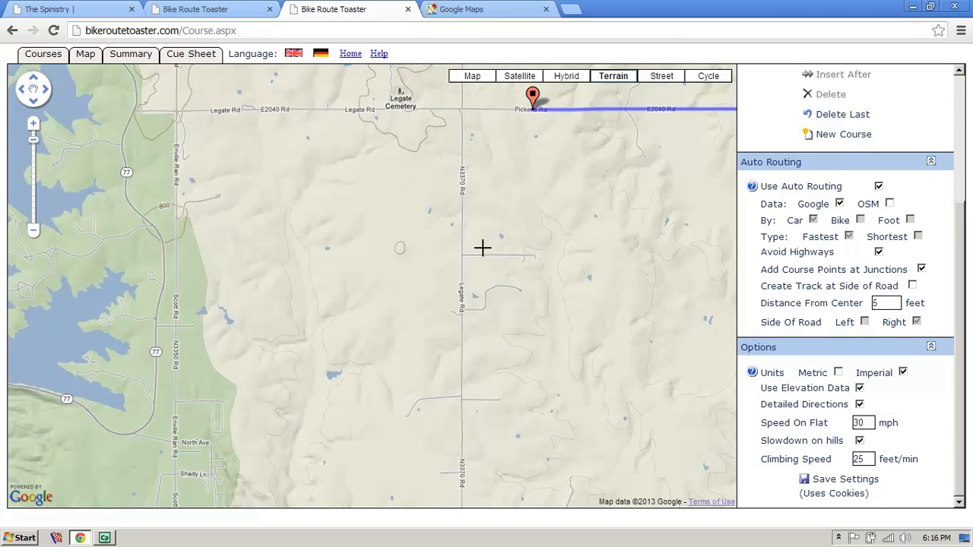
pyautogui.moveTo(387, 373); pyautogui.dragTo(364, 262)
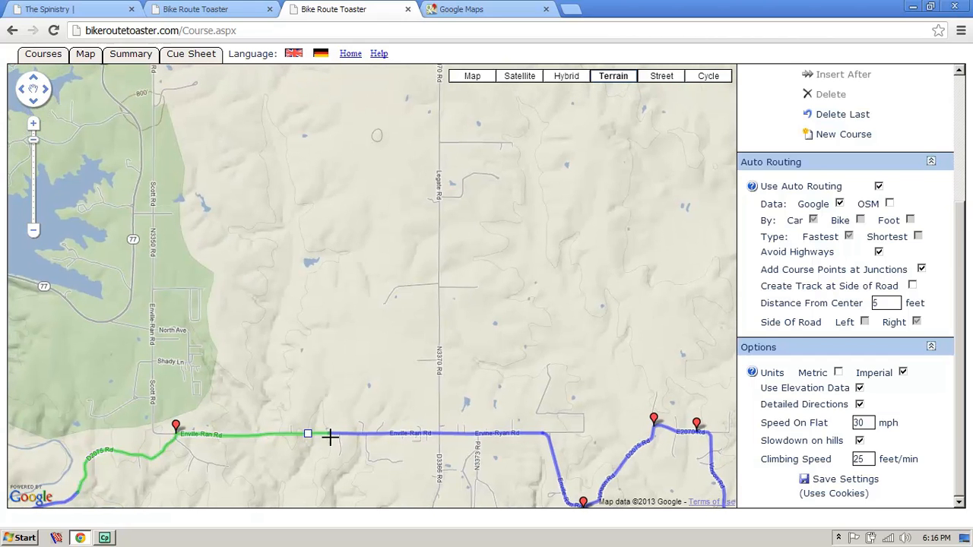
pyautogui.moveTo(303, 223); pyautogui.dragTo(304, 451)
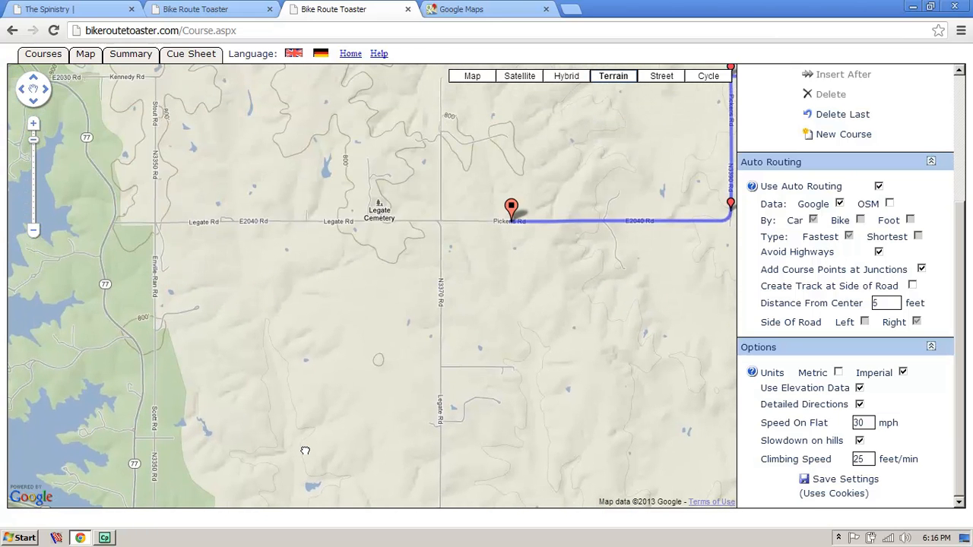
pyautogui.click(165, 223)
# - Extend the course on the satellite imagery from the west end of Legate Rd around the corner south onto Enville-Ran Rd
pyautogui.moveTo(277, 386); pyautogui.dragTo(422, 151)
pyautogui.moveTo(476, 261); pyautogui.dragTo(499, 282)
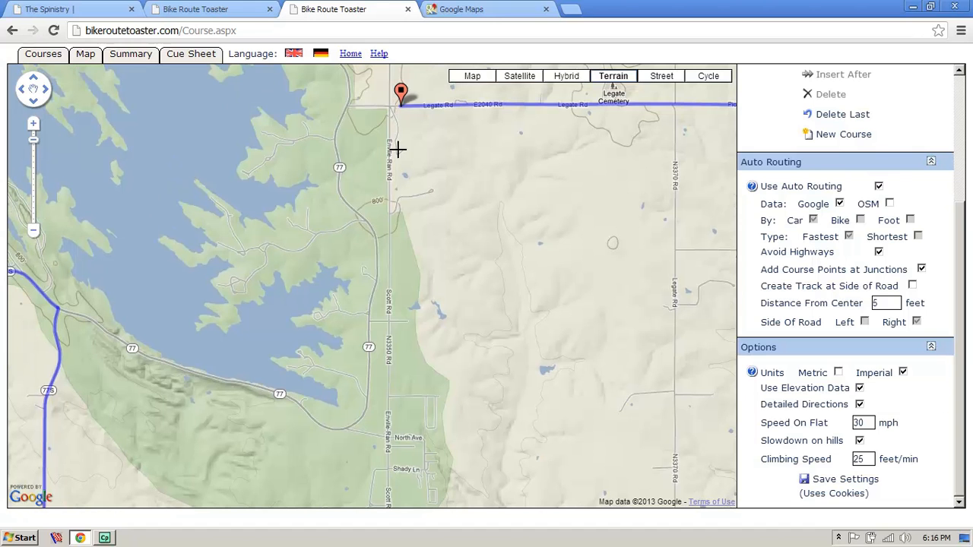
pyautogui.click(33, 124)
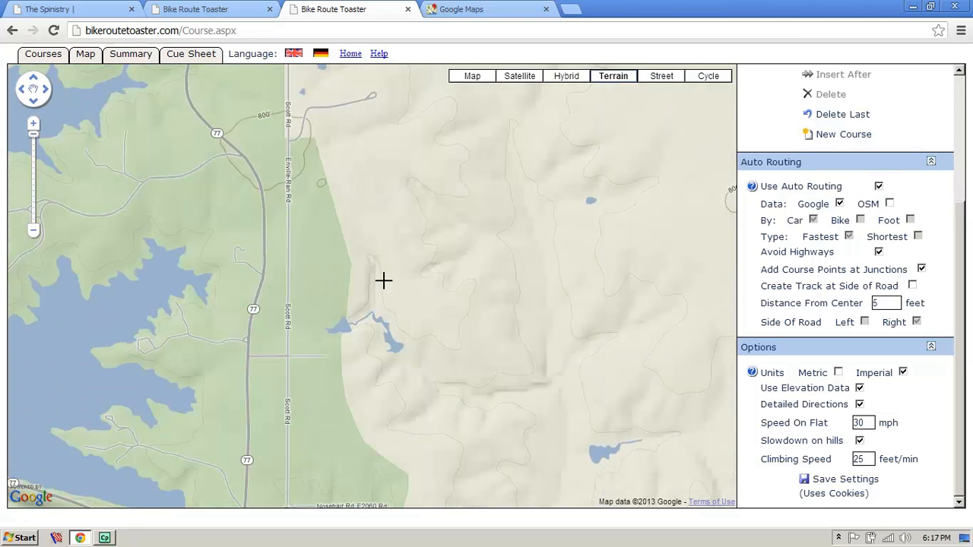
pyautogui.click(519, 77)
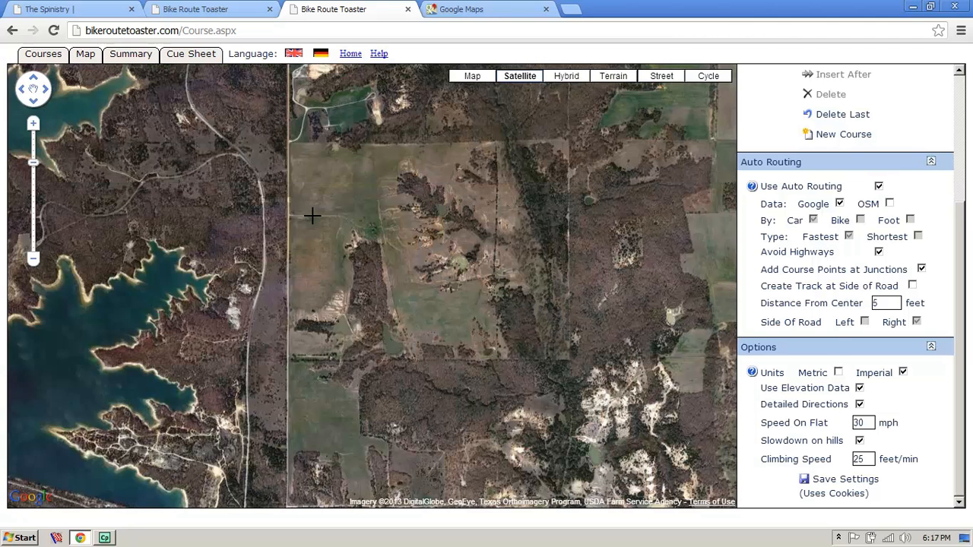
pyautogui.moveTo(312, 216)
pyautogui.mouseDown()
pyautogui.moveTo(328, 409)
pyautogui.moveTo(341, 443)
pyautogui.moveTo(347, 400)
pyautogui.mouseUp()
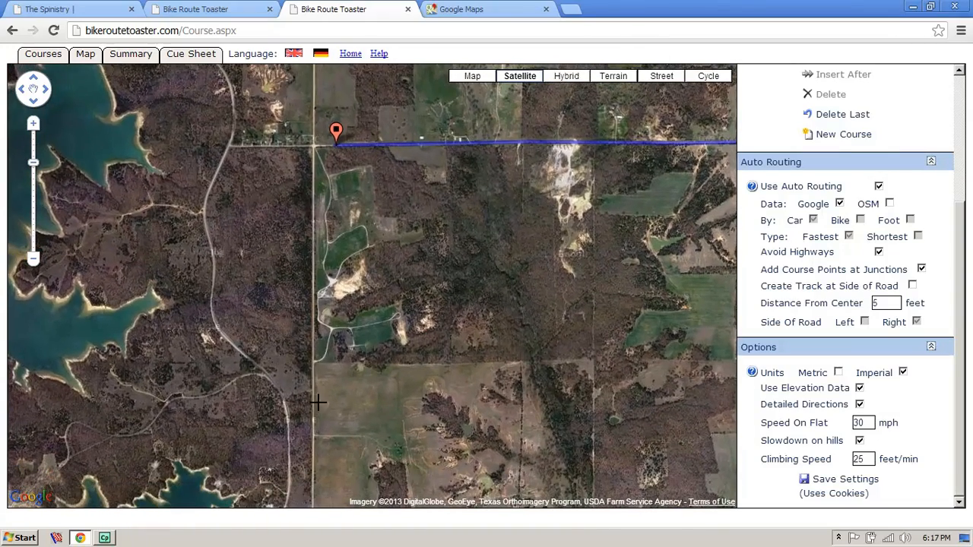
pyautogui.click(34, 125)
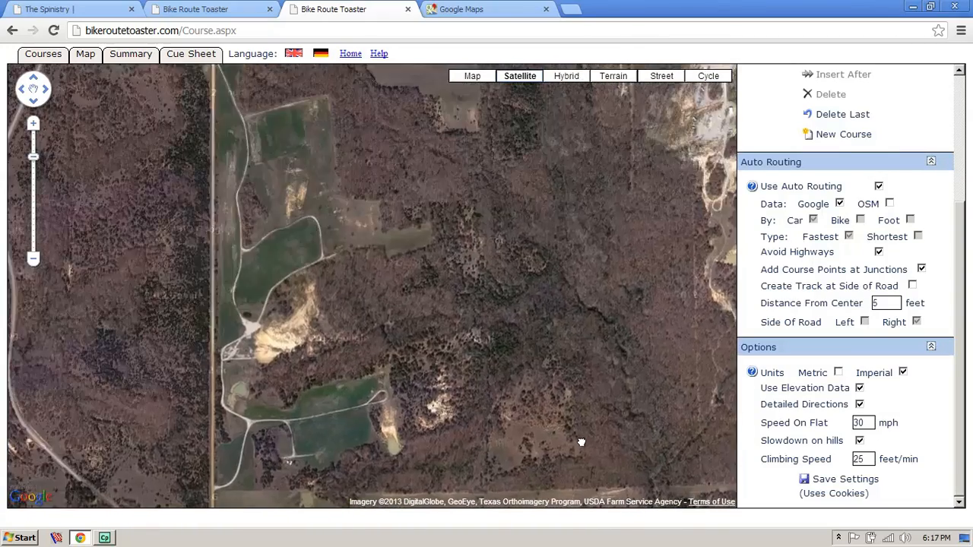
pyautogui.moveTo(304, 203)
pyautogui.mouseDown()
pyautogui.moveTo(514, 302)
pyautogui.moveTo(545, 348)
pyautogui.mouseUp()
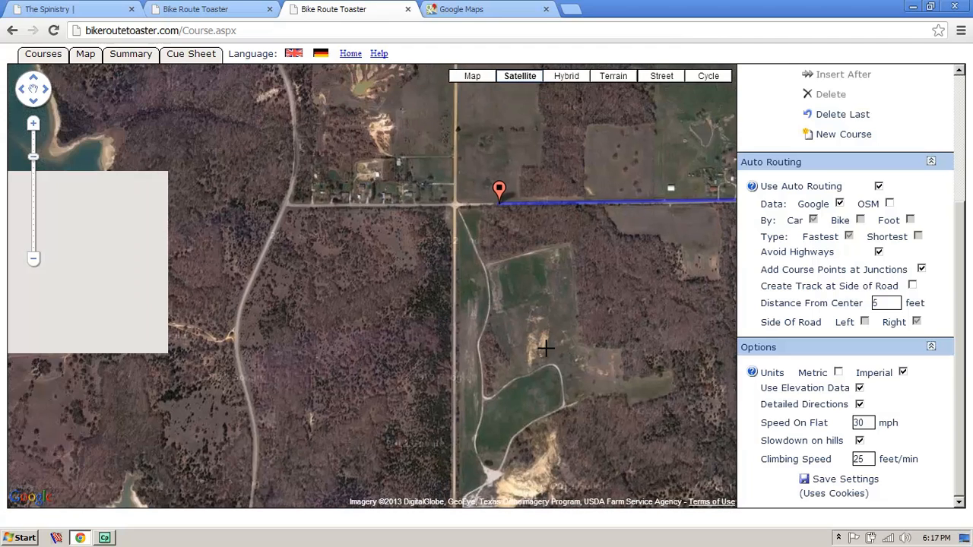
pyautogui.click(33, 126)
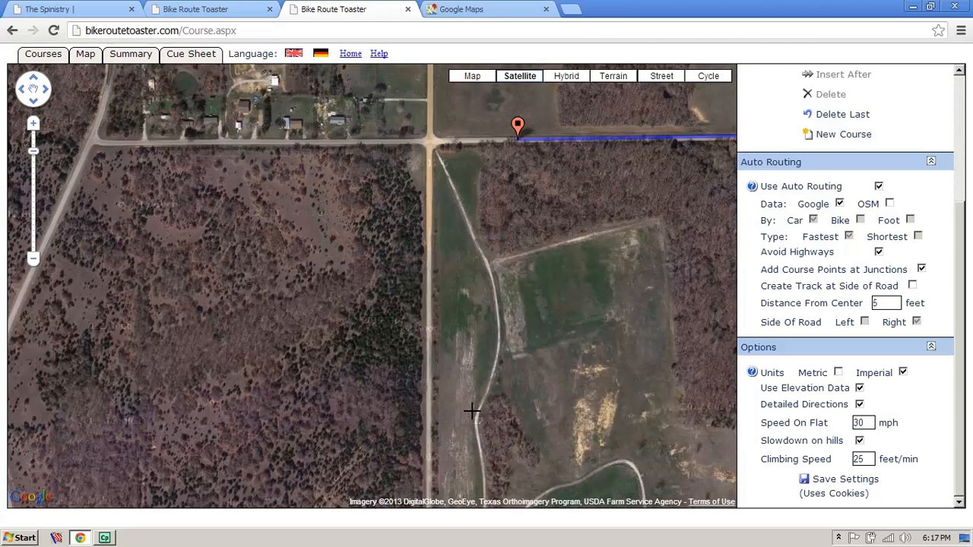
pyautogui.click(424, 423)
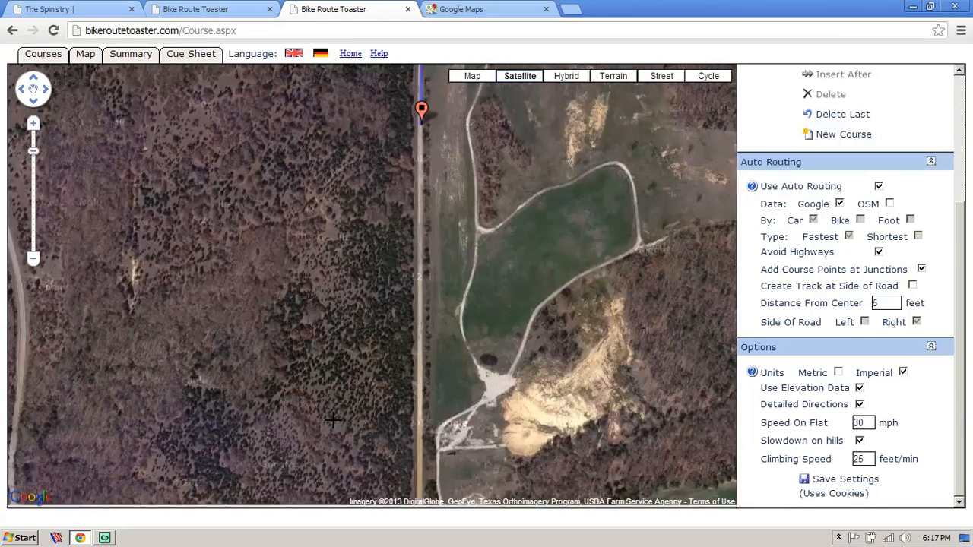
# - Extend the course south along Enville-Ran Rd to its junction near the houses, turning west toward Highway 77
pyautogui.moveTo(306, 394); pyautogui.dragTo(281, 163)
pyautogui.click(390, 445)
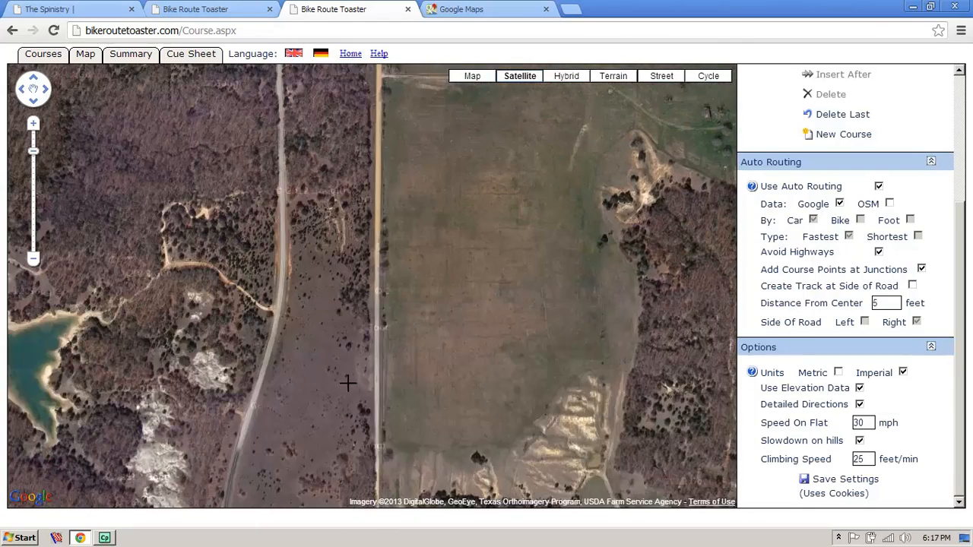
pyautogui.click(376, 469)
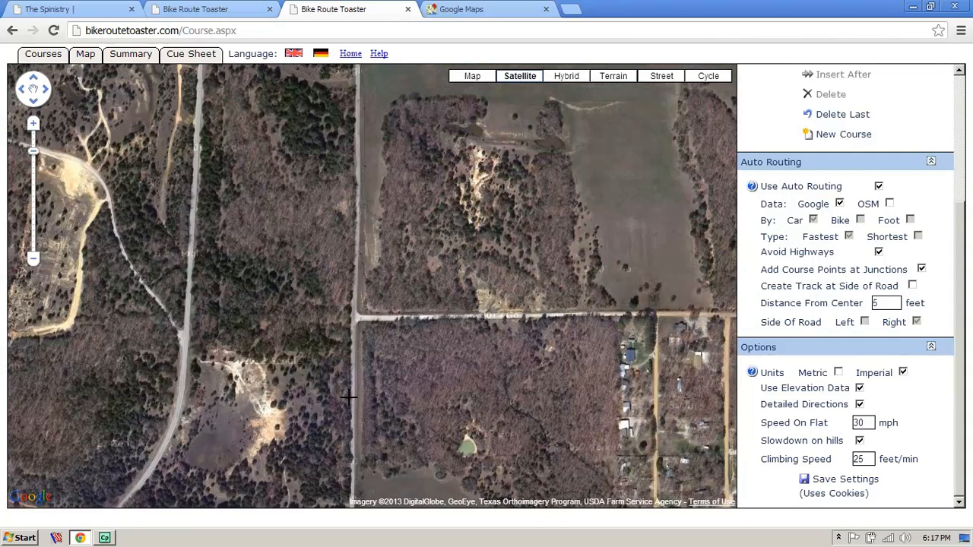
pyautogui.click(348, 397)
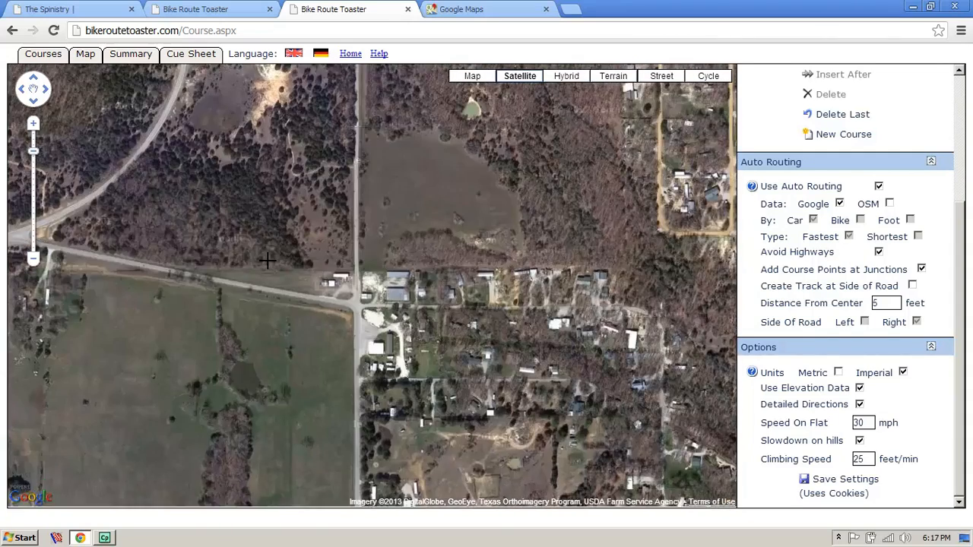
pyautogui.click(106, 260)
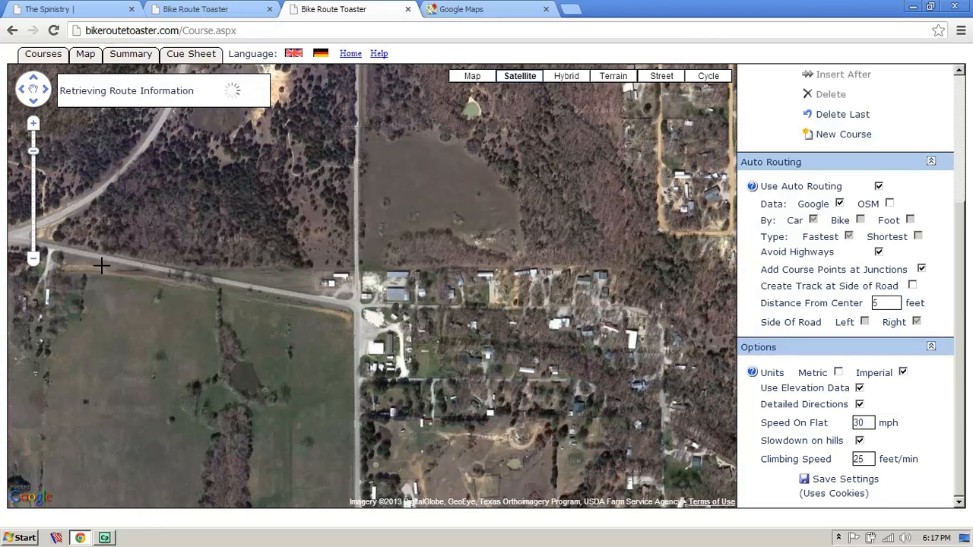
# - Extend the course west along Highway 77 beside the lake's south shore to a point just east of the 77S junction
pyautogui.click(33, 258)
pyautogui.moveTo(168, 332); pyautogui.dragTo(352, 365)
pyautogui.click(343, 285)
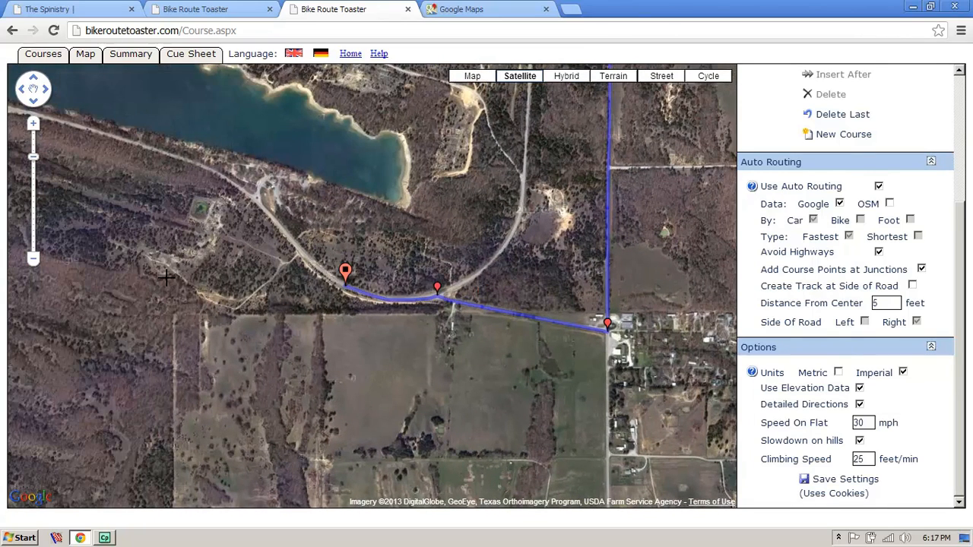
pyautogui.moveTo(98, 184); pyautogui.dragTo(614, 363)
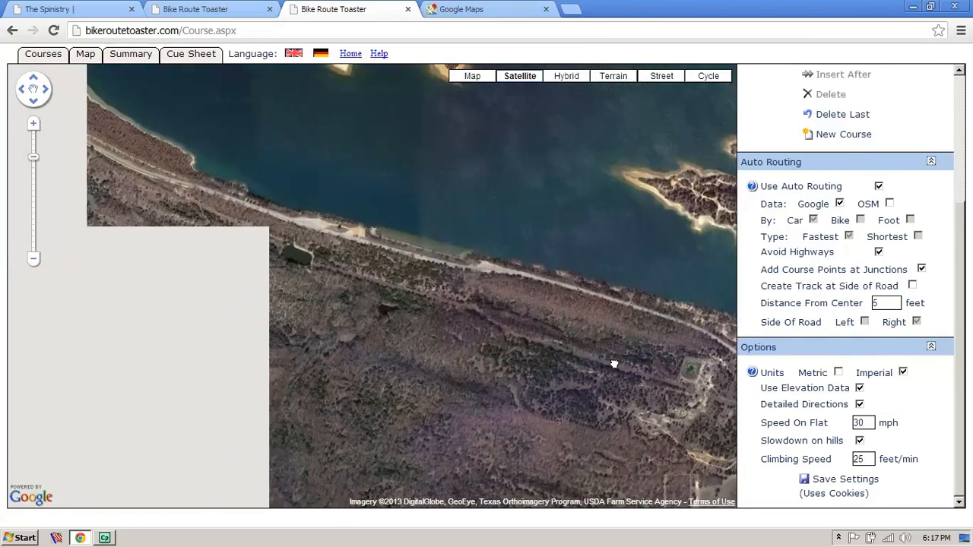
pyautogui.click(351, 246)
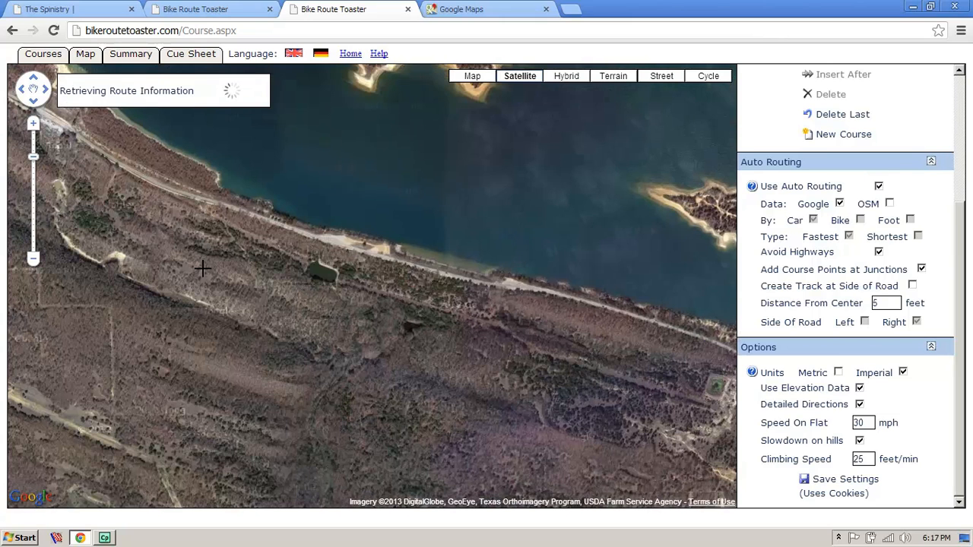
pyautogui.moveTo(352, 358)
pyautogui.mouseDown()
pyautogui.moveTo(583, 472)
pyautogui.moveTo(598, 497)
pyautogui.mouseUp()
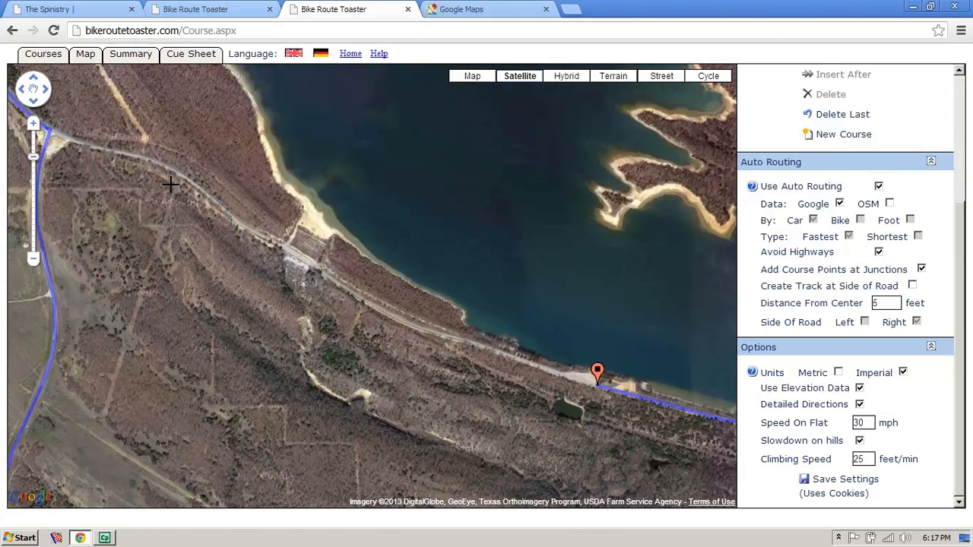
pyautogui.click(137, 160)
pyautogui.moveTo(228, 318); pyautogui.dragTo(367, 460)
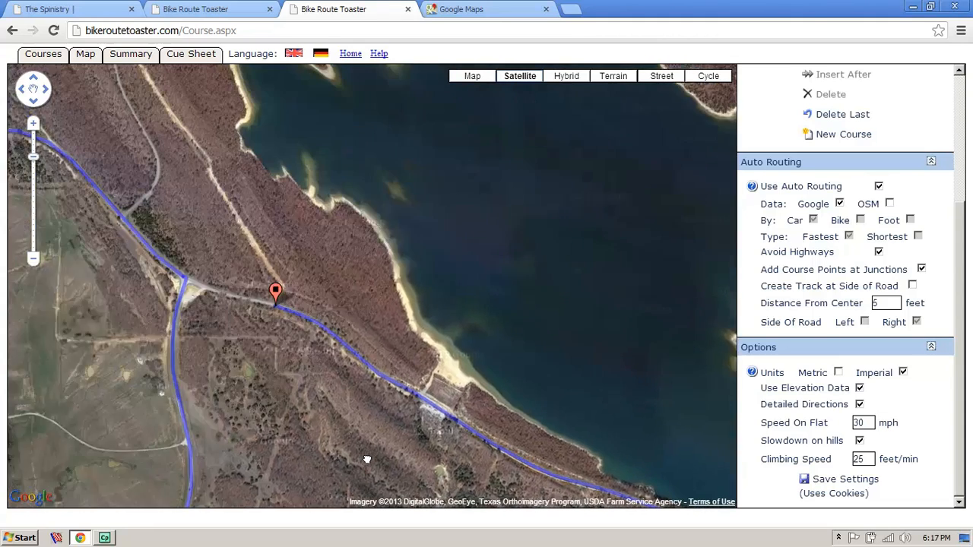
# - Close the course on the road map by extending it north along Highway 77S past Lodge Rd back to the start point
pyautogui.click(34, 258)
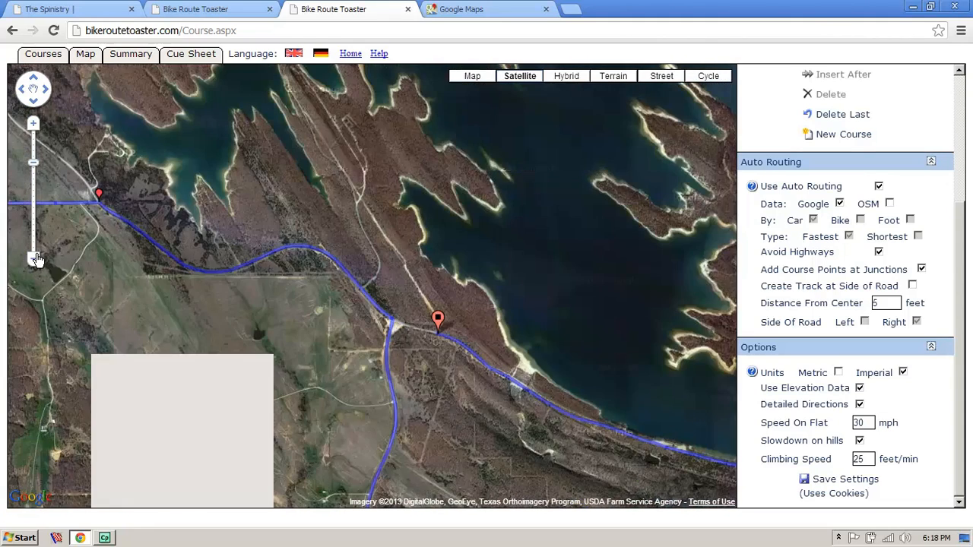
pyautogui.click(33, 258)
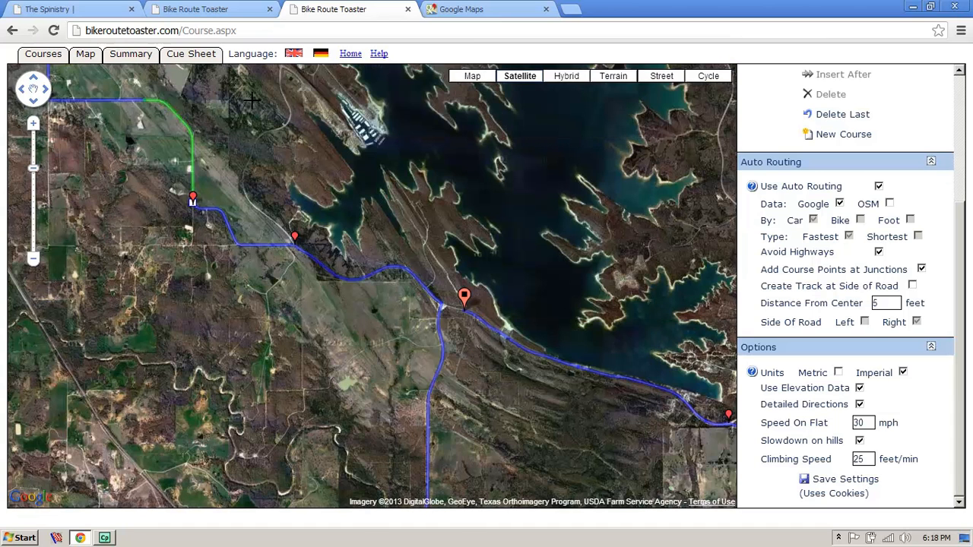
pyautogui.click(460, 79)
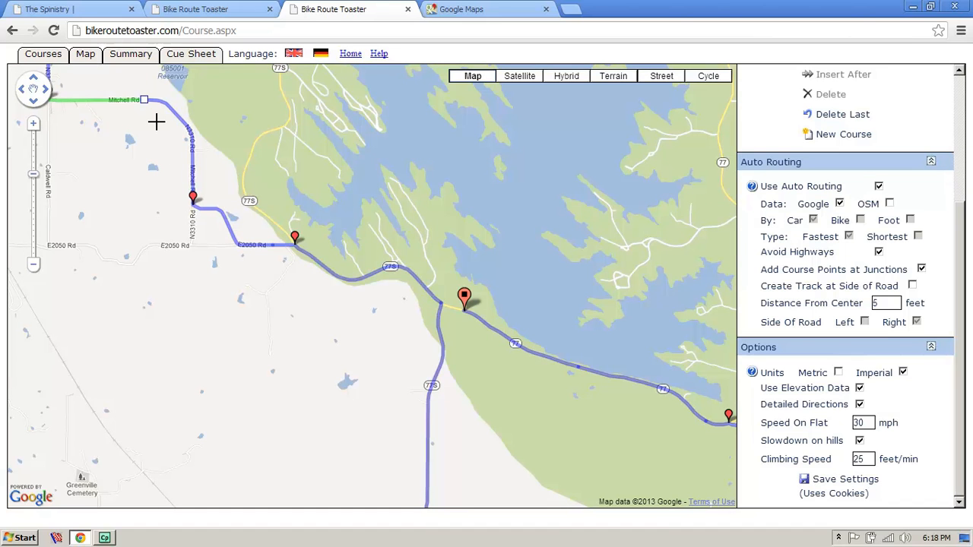
pyautogui.click(260, 134)
pyautogui.moveTo(368, 120); pyautogui.dragTo(365, 299)
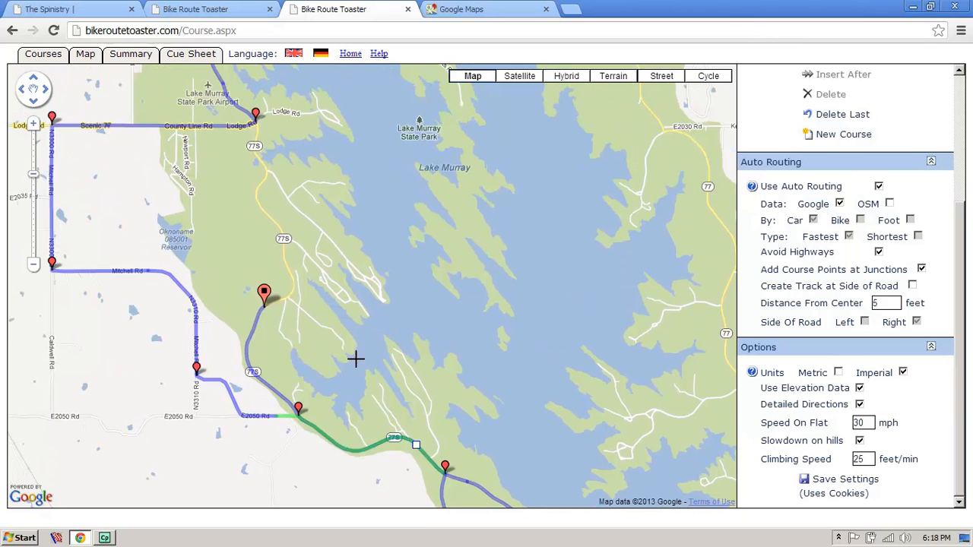
pyautogui.moveTo(340, 218); pyautogui.dragTo(337, 297)
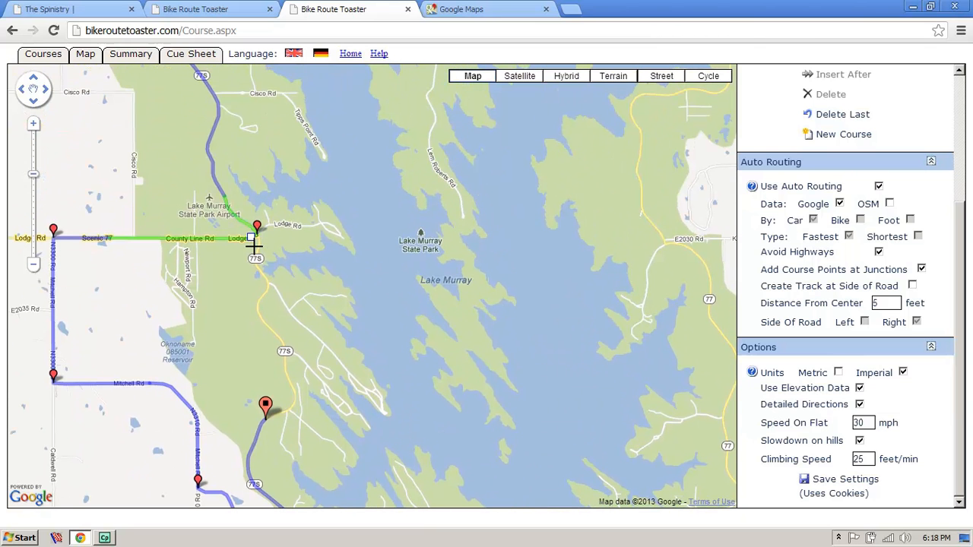
pyautogui.click(256, 243)
pyautogui.moveTo(337, 288); pyautogui.dragTo(344, 417)
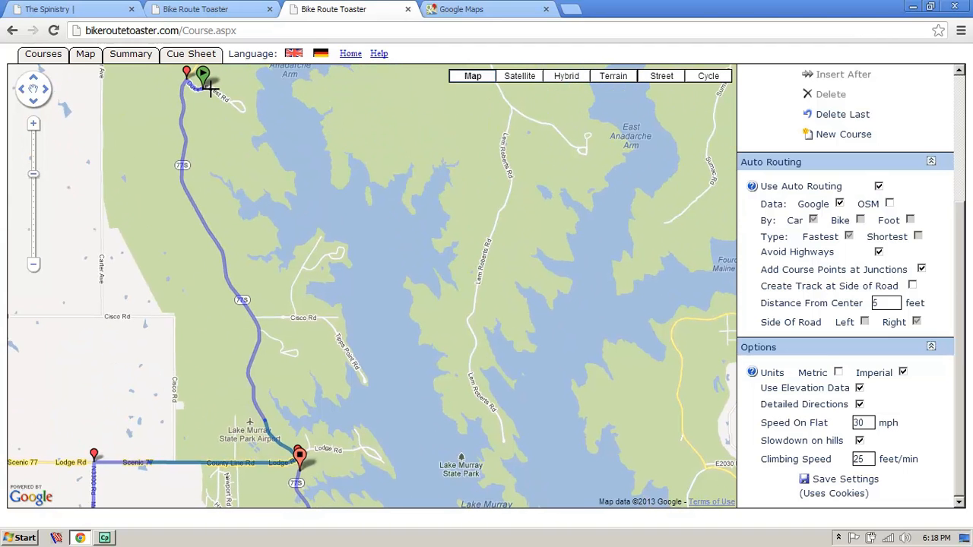
pyautogui.click(210, 89)
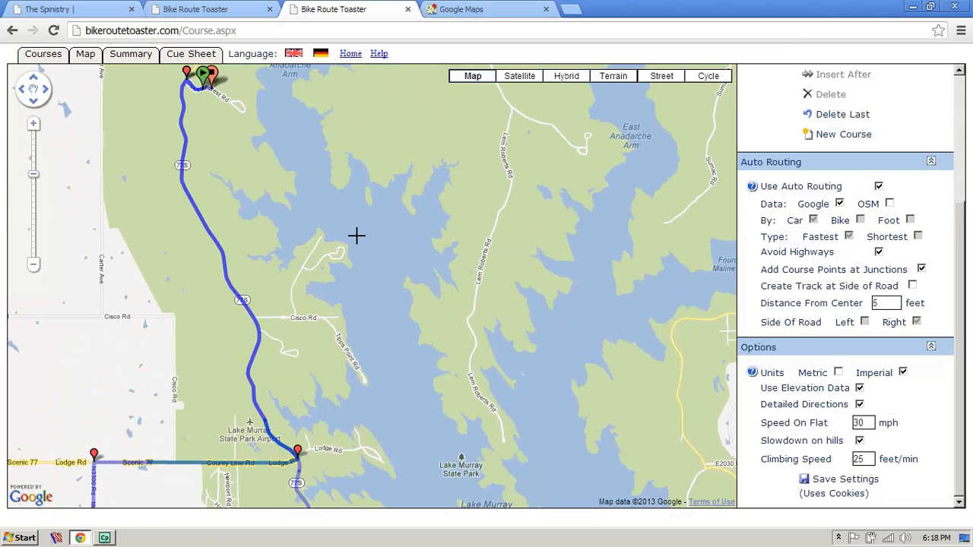
# - View the full loop around Lake Murray, Lebanon and the roads north of U.S. 70, and check the course summary and elevation chart
pyautogui.click(34, 266)
pyautogui.click(34, 267)
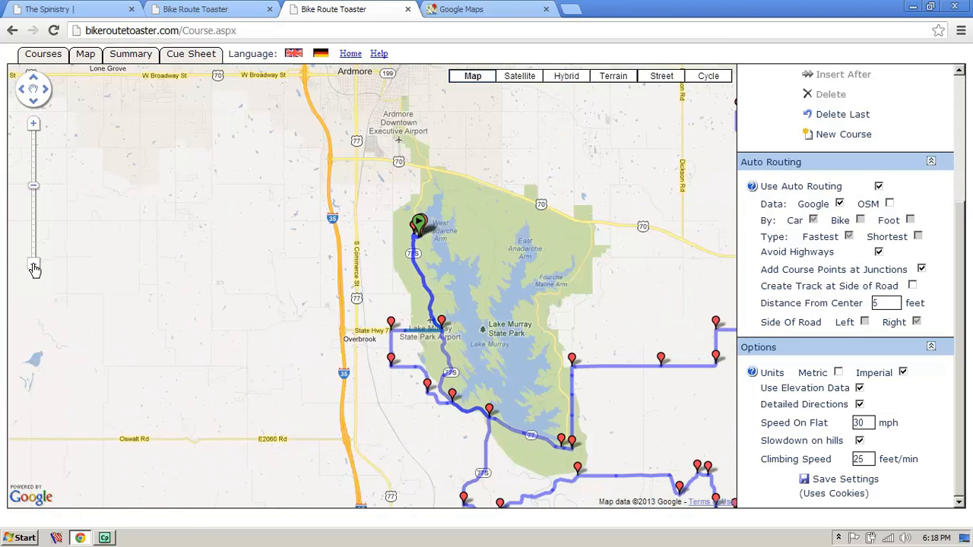
pyautogui.moveTo(492, 213); pyautogui.dragTo(208, 217)
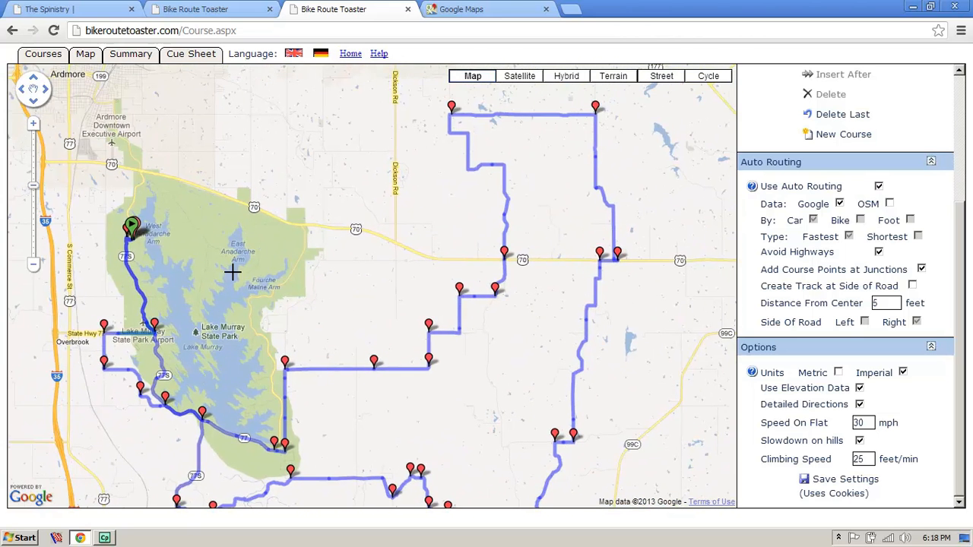
pyautogui.click(32, 264)
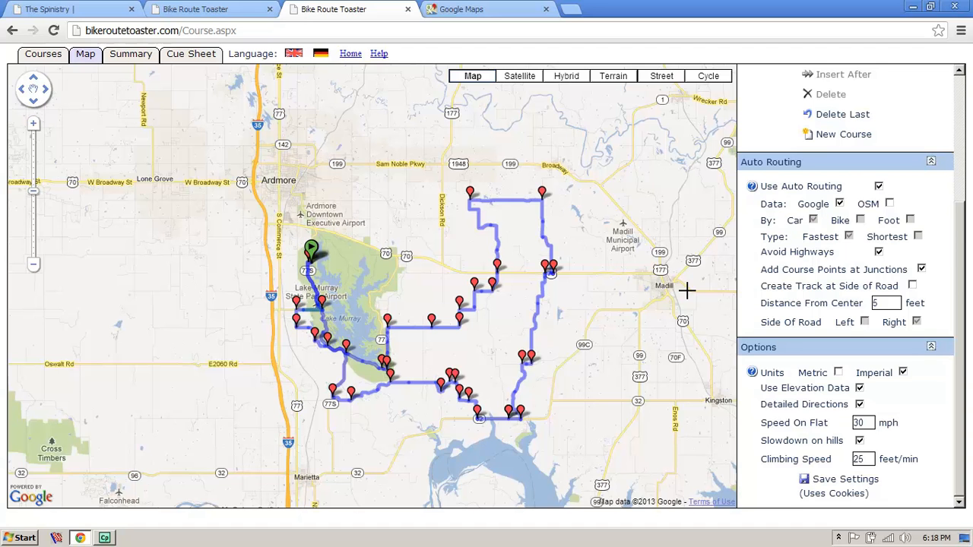
pyautogui.click(115, 57)
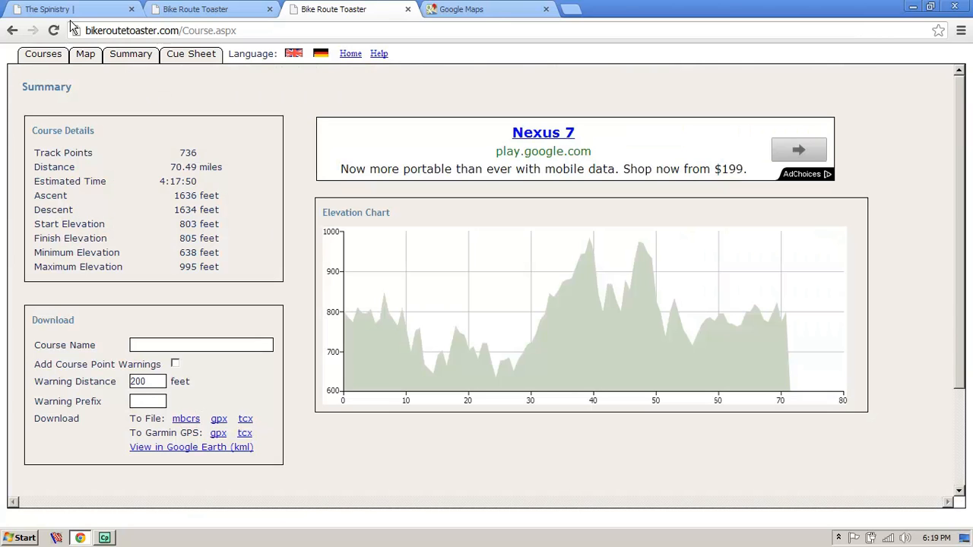
# - Return to the course map and review the route around Lake Murray, through Lebanon and north across U.S. 70
pyautogui.click(87, 58)
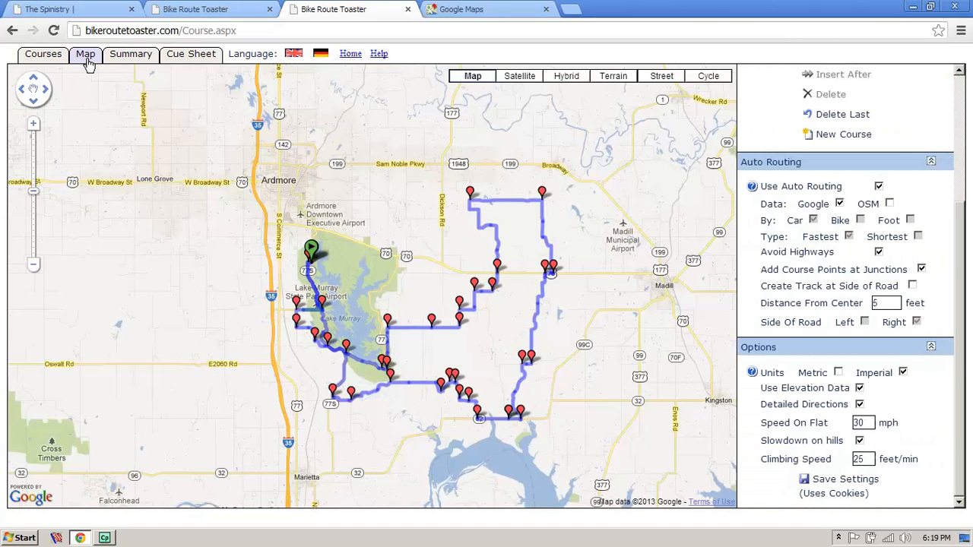
pyautogui.click(34, 124)
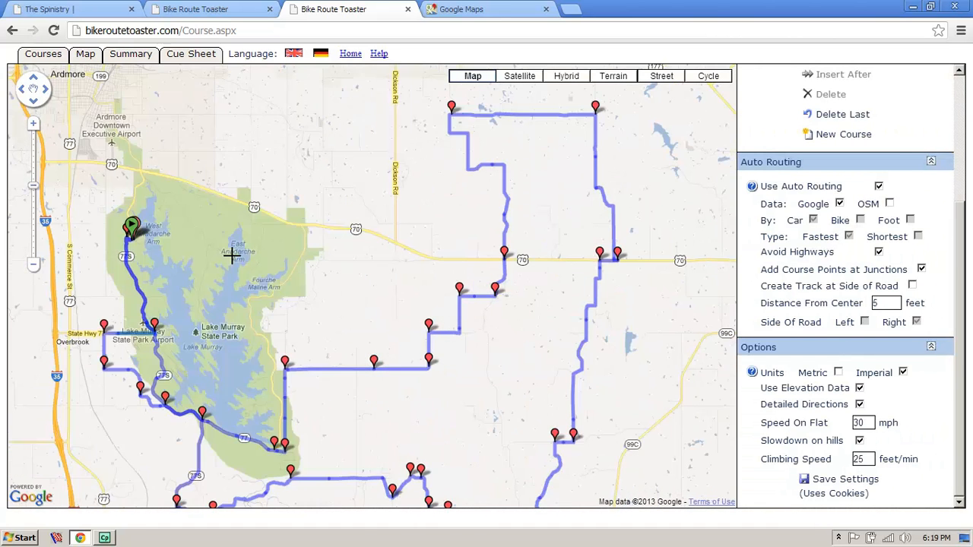
pyautogui.moveTo(304, 282); pyautogui.dragTo(292, 212)
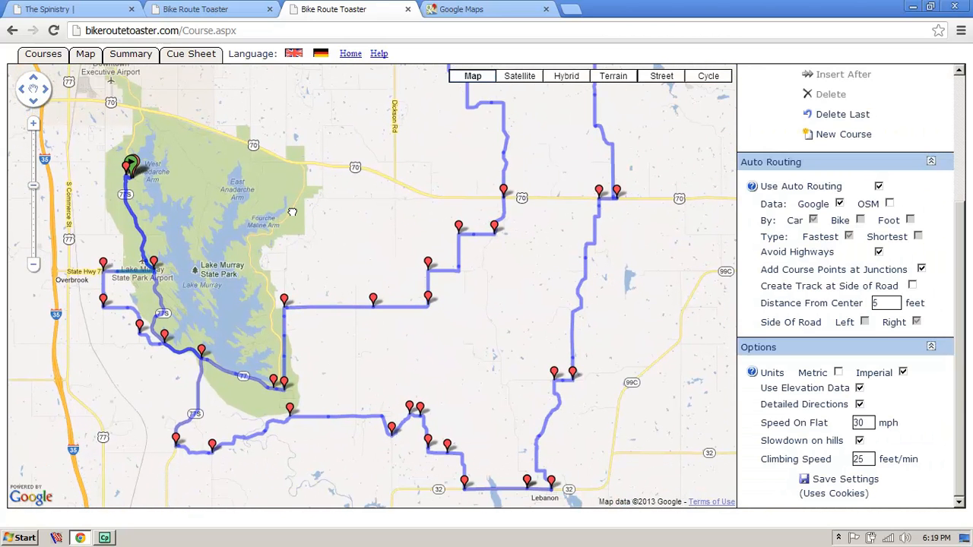
pyautogui.moveTo(292, 212); pyautogui.dragTo(294, 211)
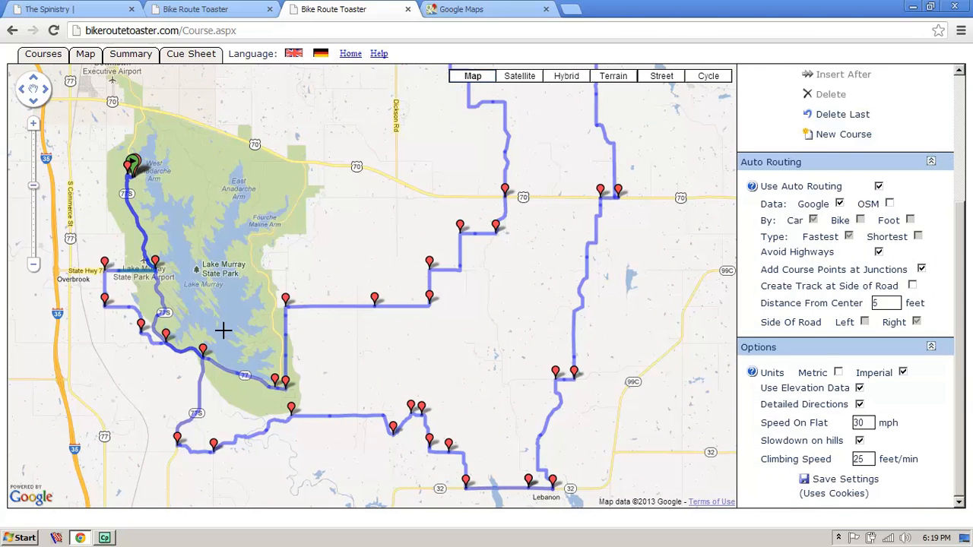
pyautogui.moveTo(259, 276); pyautogui.dragTo(219, 240)
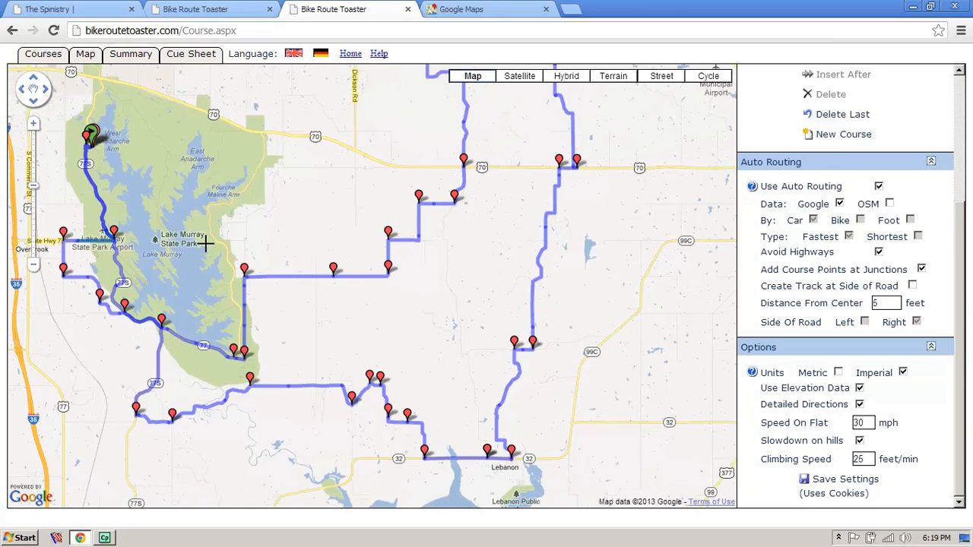
pyautogui.moveTo(615, 288); pyautogui.dragTo(385, 289)
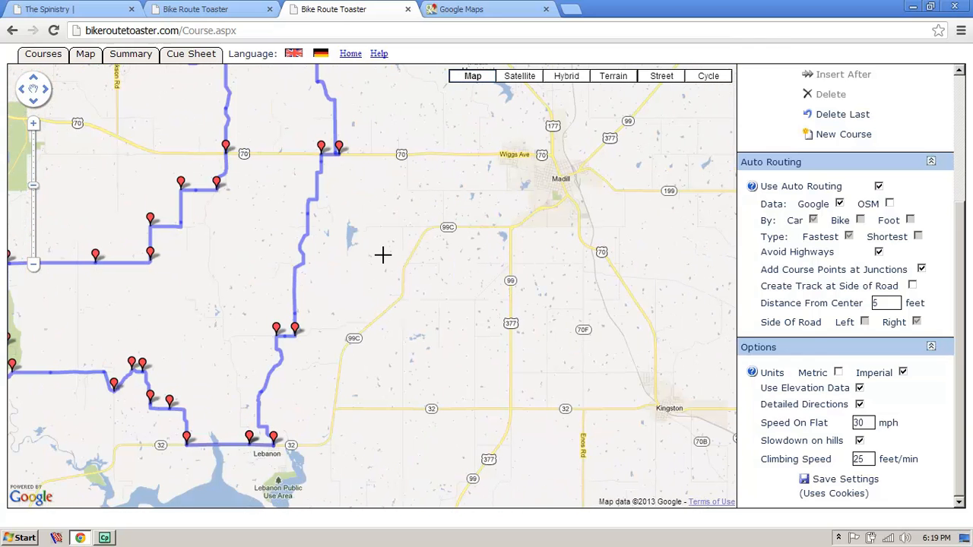
pyautogui.moveTo(418, 215); pyautogui.dragTo(421, 319)
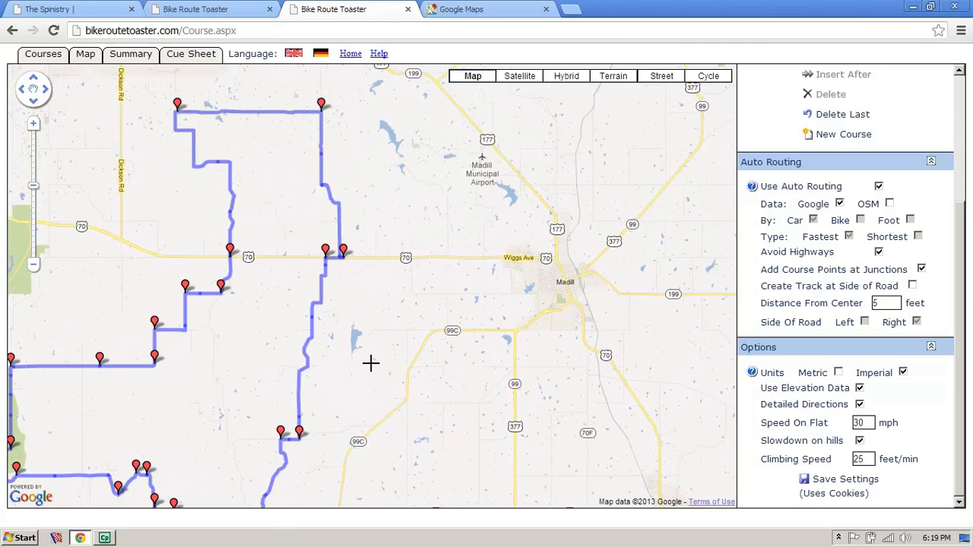
# - Look over the course's northern part, then locate the Greasy Bend Rd river crossing northeast of Broadway on the road map
pyautogui.moveTo(263, 330); pyautogui.dragTo(403, 274)
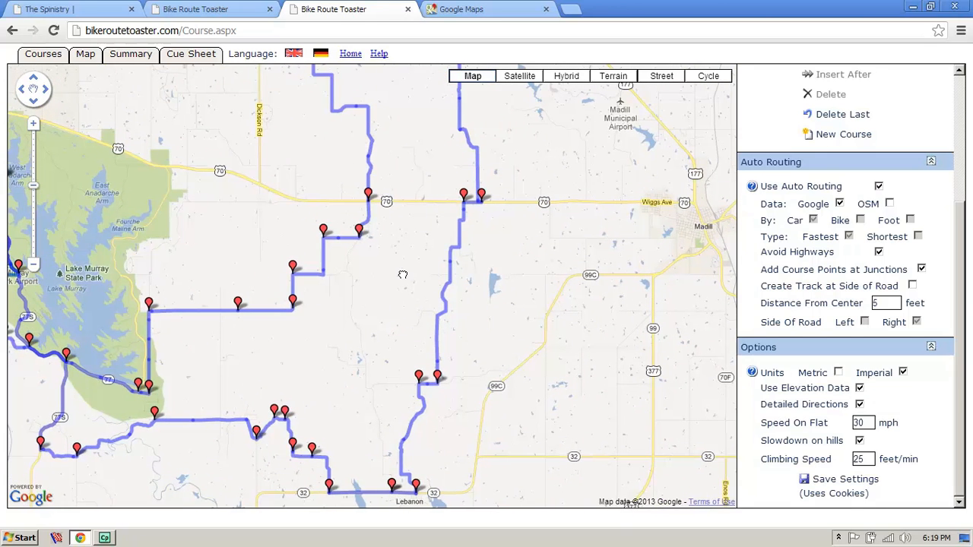
pyautogui.moveTo(406, 187); pyautogui.dragTo(358, 425)
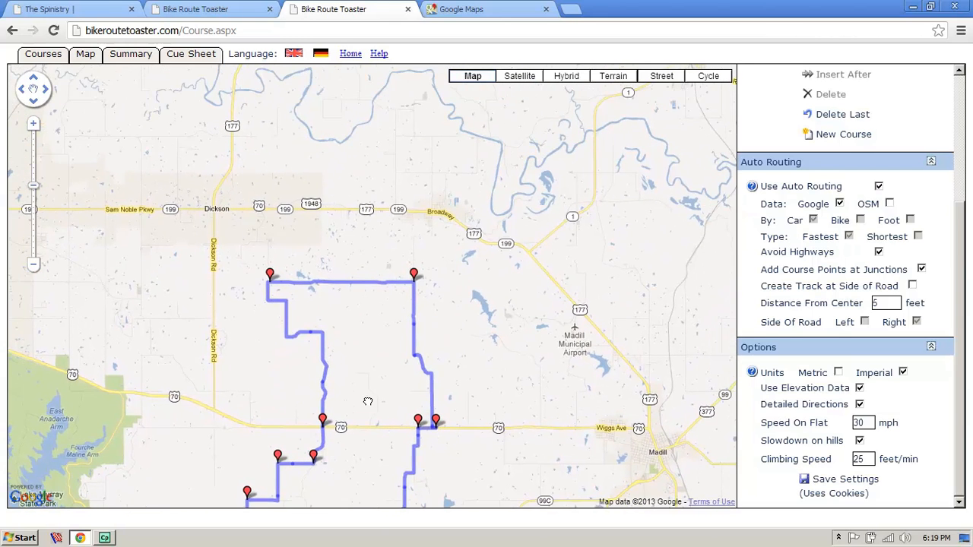
pyautogui.moveTo(489, 275); pyautogui.dragTo(487, 306)
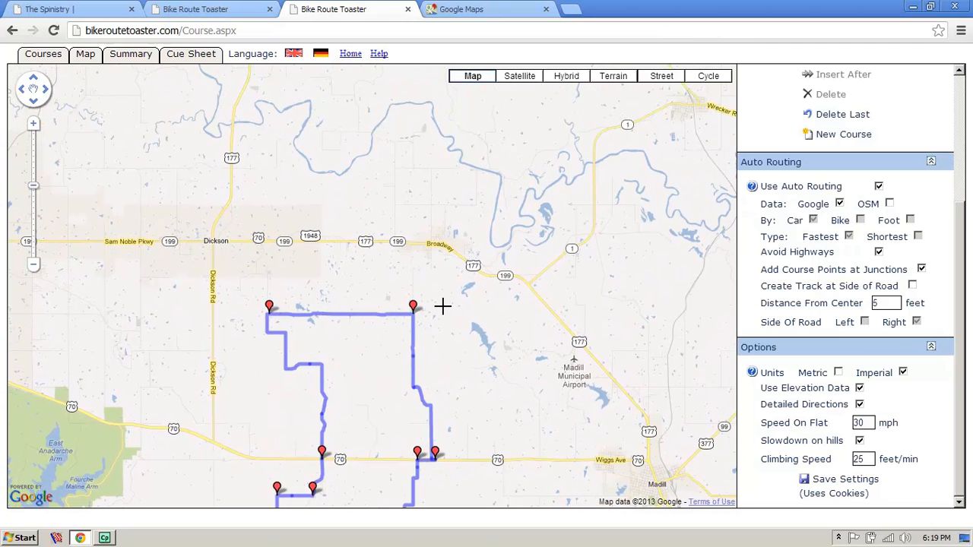
pyautogui.click(33, 127)
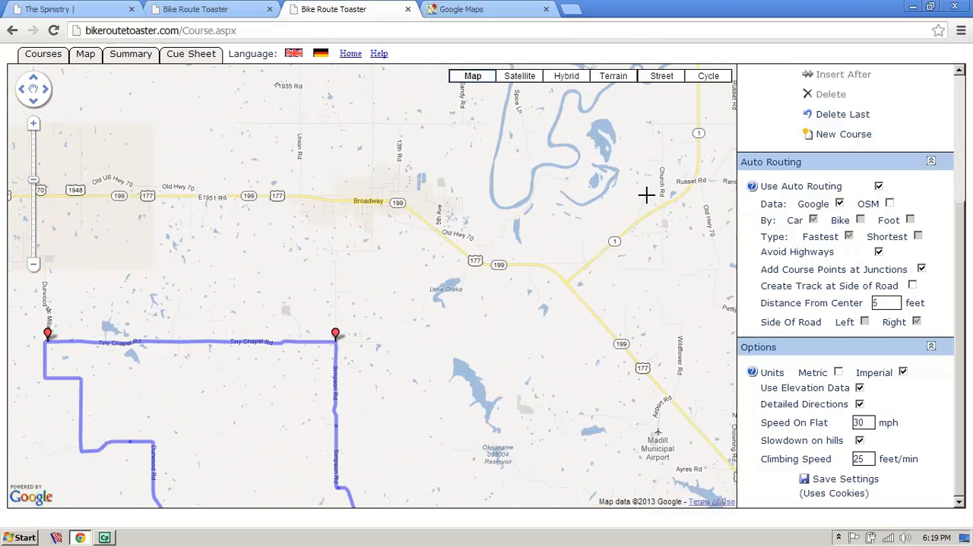
pyautogui.moveTo(385, 166); pyautogui.dragTo(340, 376)
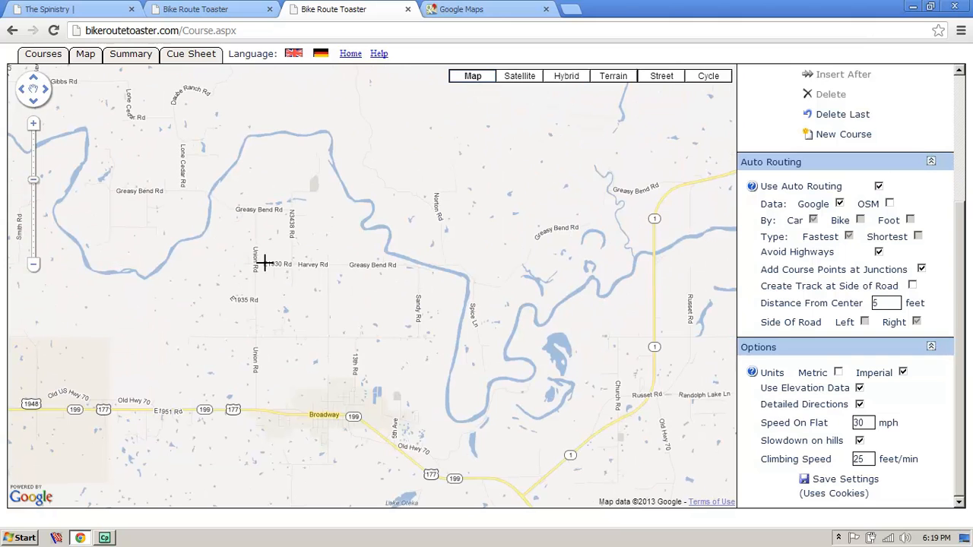
pyautogui.click(33, 125)
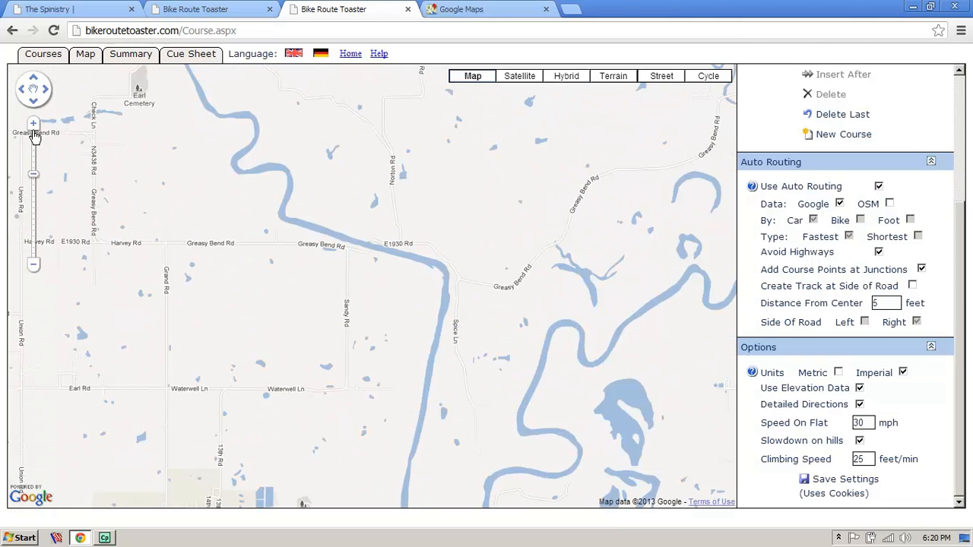
pyautogui.click(35, 129)
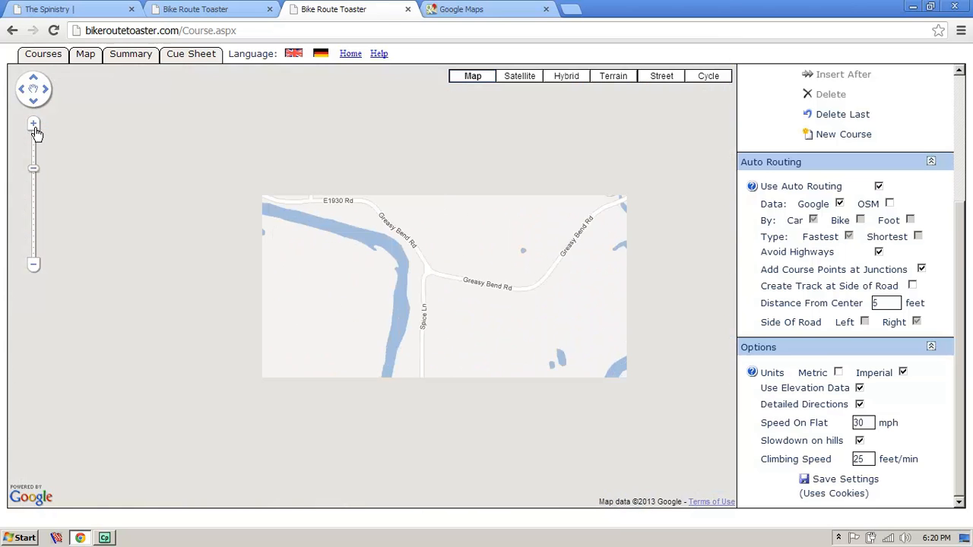
pyautogui.moveTo(239, 305); pyautogui.dragTo(102, 314)
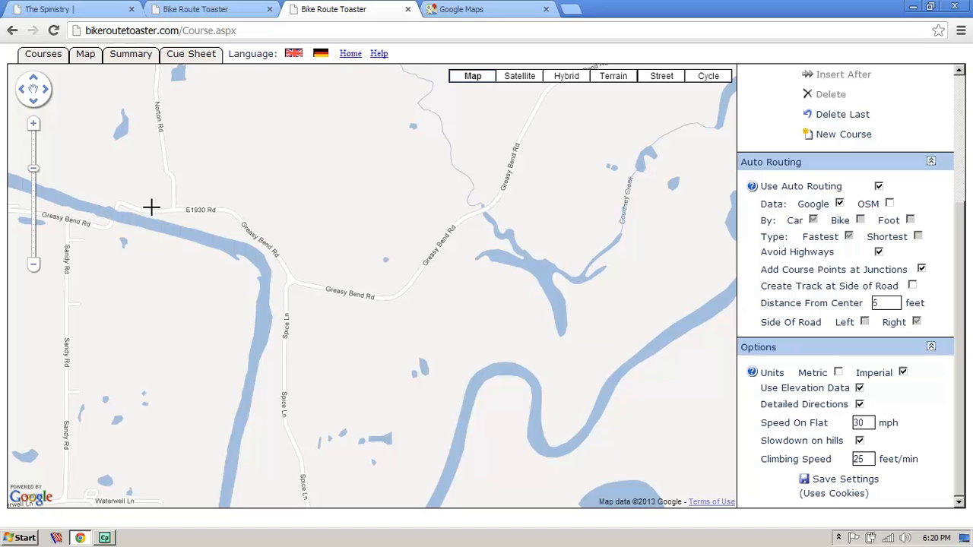
# - Show the terrain map and examine the relief around Greasy Bend Rd, Norton Rd and Spice Ln
pyautogui.click(615, 82)
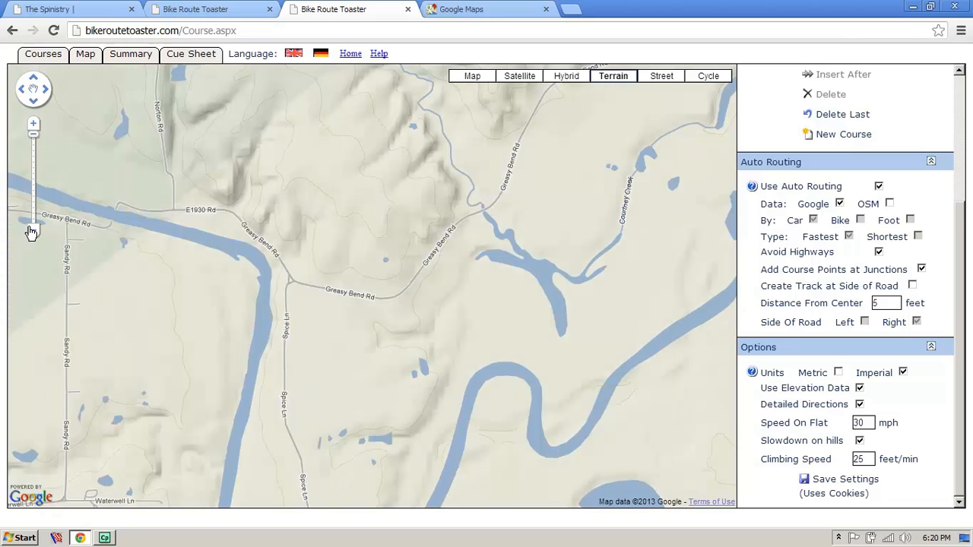
pyautogui.scroll(-1, 30, 231)
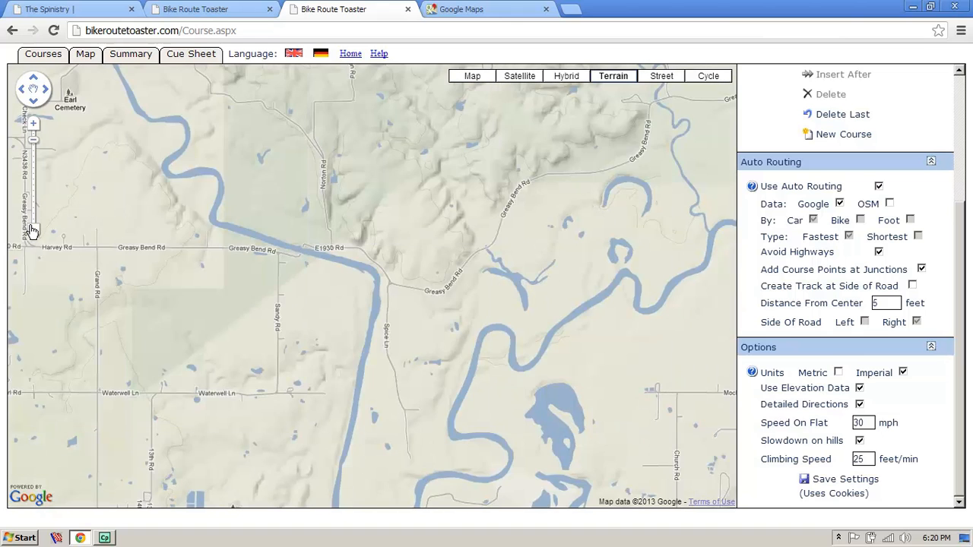
pyautogui.scroll(-1, 30, 232)
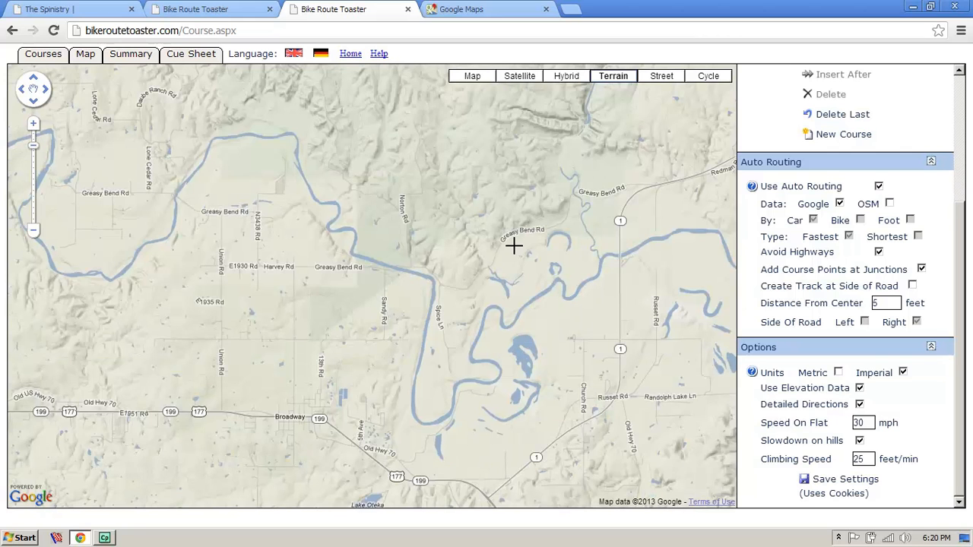
pyautogui.click(33, 125)
pyautogui.click(33, 124)
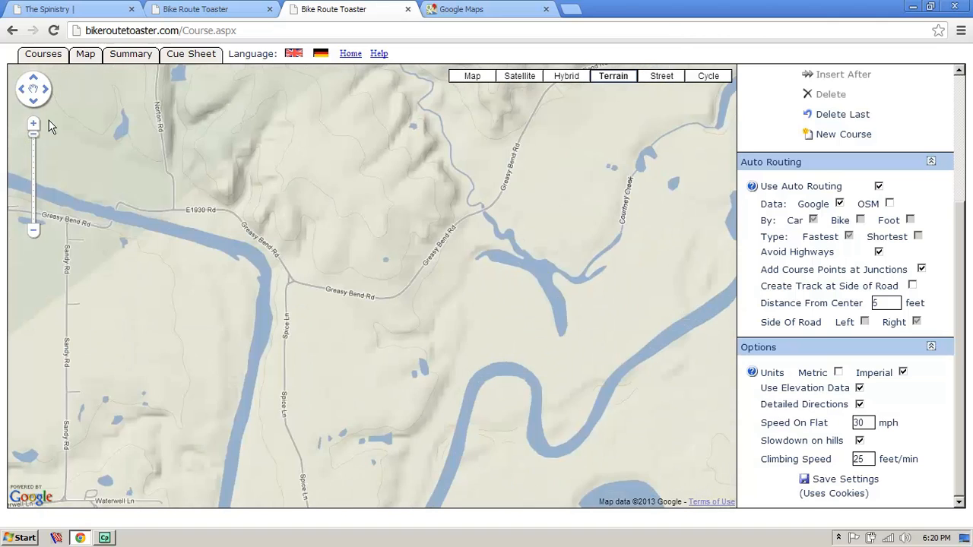
# - Switch to satellite imagery and examine the roads around the river bend at Greasy Bend Rd and Spice Ln
pyautogui.click(519, 79)
pyautogui.moveTo(507, 205); pyautogui.dragTo(302, 459)
pyautogui.moveTo(249, 399); pyautogui.dragTo(430, 168)
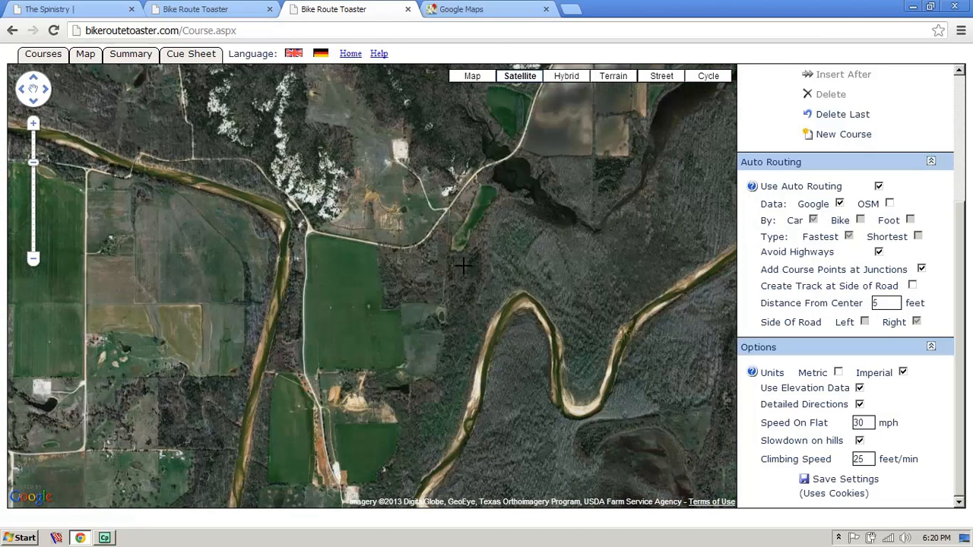
pyautogui.moveTo(466, 258); pyautogui.dragTo(336, 449)
pyautogui.moveTo(390, 384); pyautogui.dragTo(455, 307)
pyautogui.moveTo(371, 252); pyautogui.dragTo(478, 176)
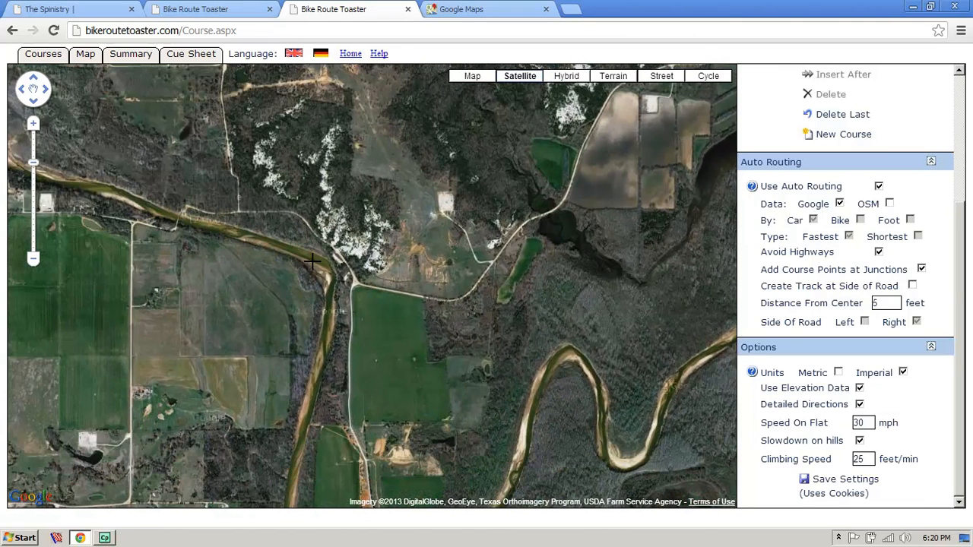
pyautogui.moveTo(509, 281); pyautogui.dragTo(558, 263)
pyautogui.moveTo(447, 314); pyautogui.dragTo(577, 312)
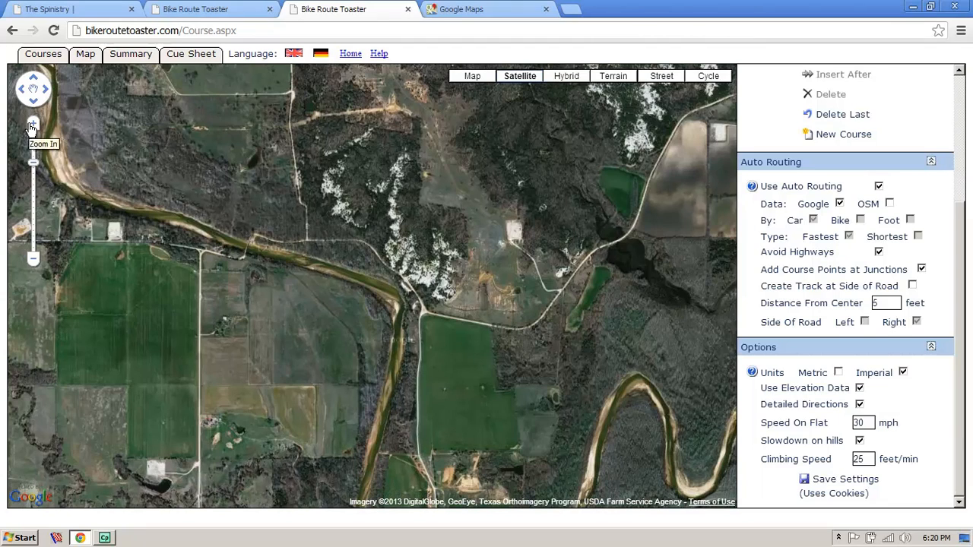
# - Examine the Greasy Bend Rd river bridge west of Norton Rd up close in the satellite imagery
pyautogui.click(31, 126)
pyautogui.moveTo(212, 269); pyautogui.dragTo(541, 289)
pyautogui.click(33, 123)
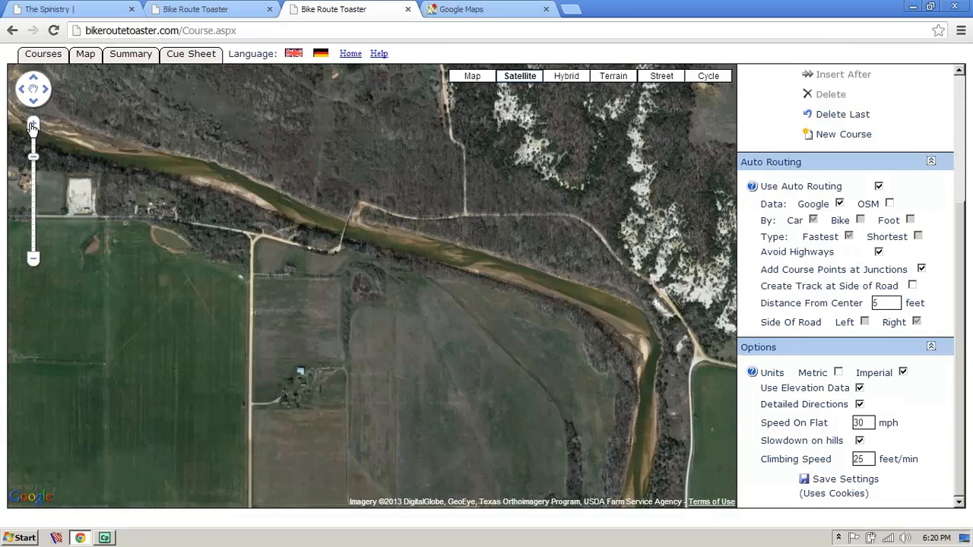
pyautogui.moveTo(258, 254); pyautogui.dragTo(358, 349)
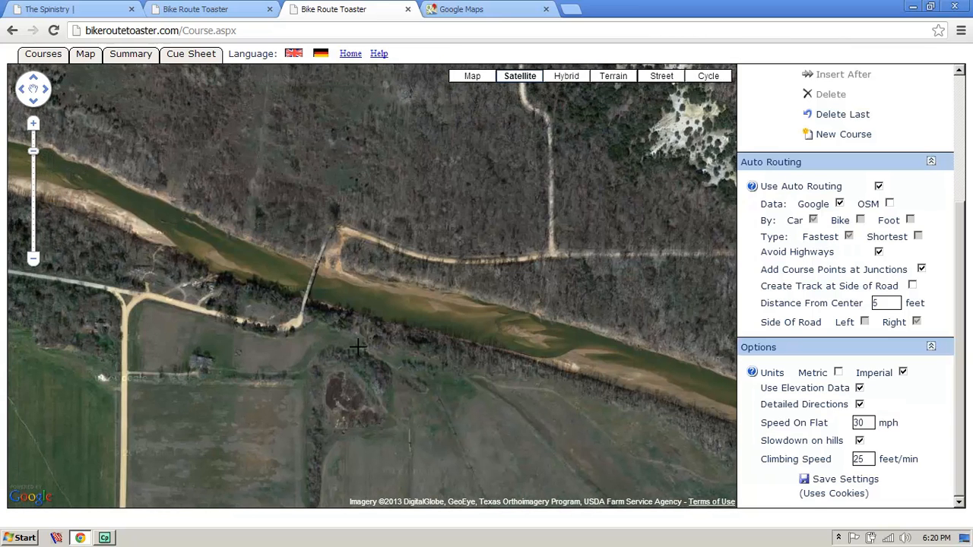
pyautogui.click(33, 128)
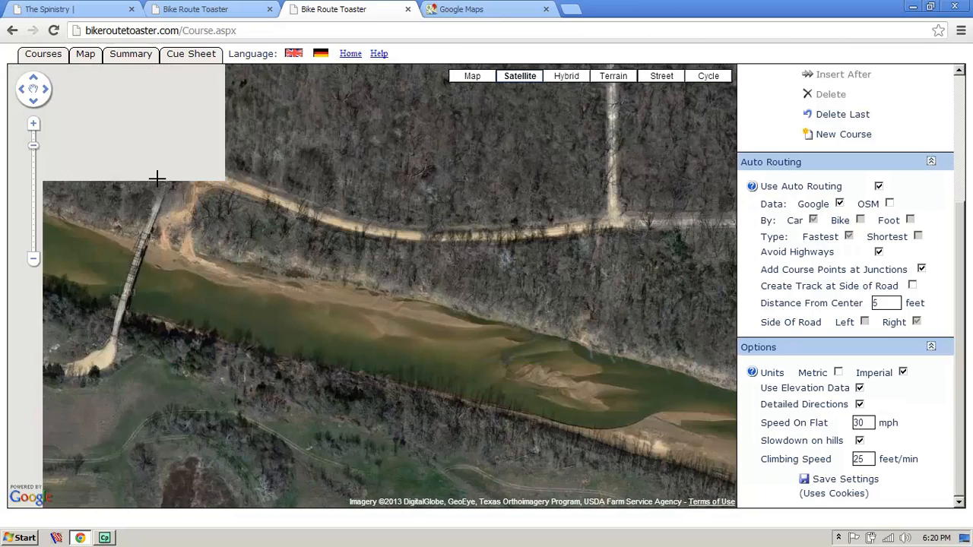
pyautogui.moveTo(215, 271); pyautogui.dragTo(326, 306)
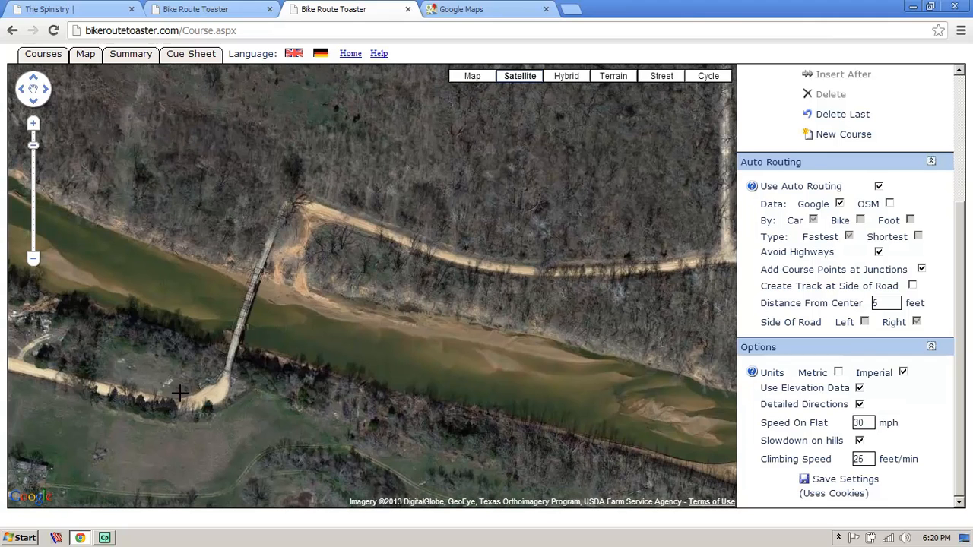
pyautogui.click(32, 124)
pyautogui.moveTo(206, 317); pyautogui.dragTo(317, 330)
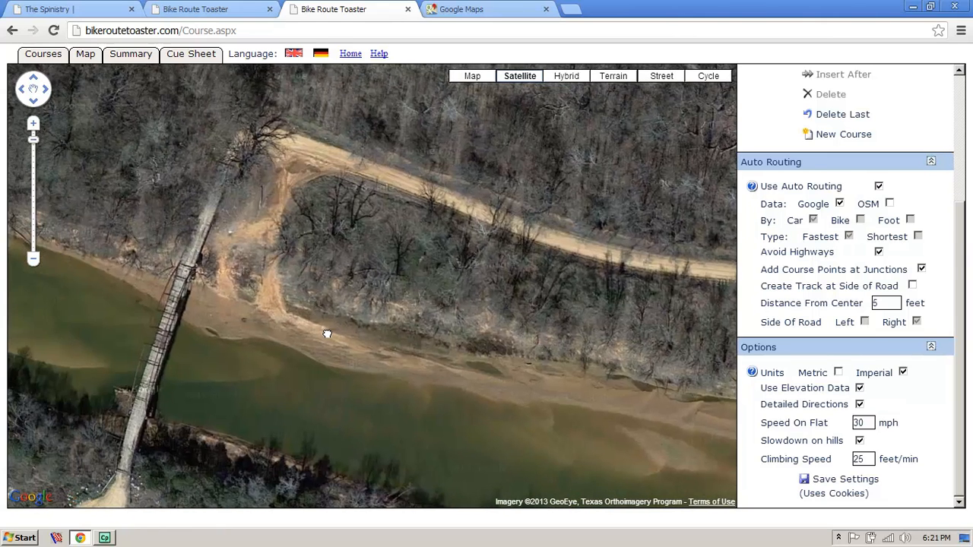
# - Inspect the dirt approach at the south end of the river bridge at close range
pyautogui.moveTo(137, 403); pyautogui.dragTo(231, 319)
pyautogui.moveTo(153, 420); pyautogui.dragTo(332, 302)
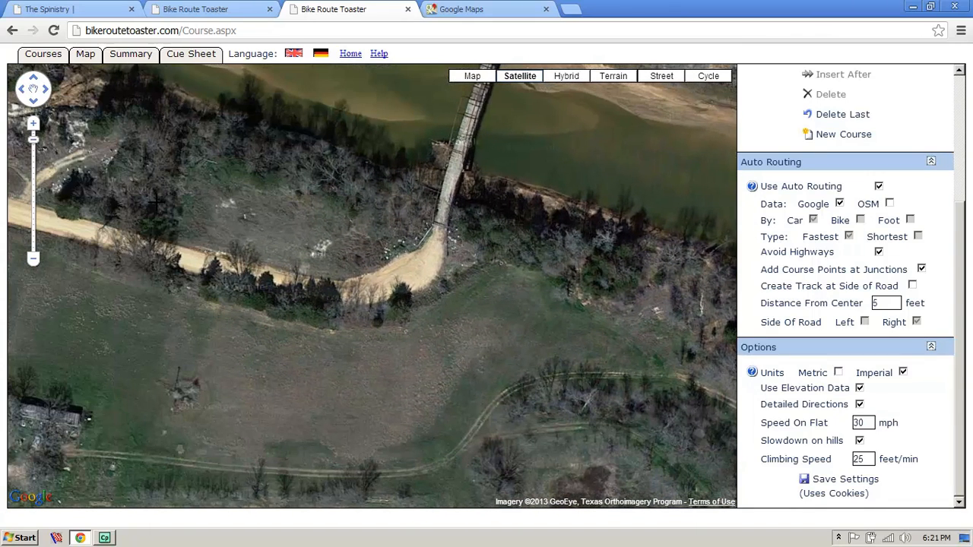
pyautogui.click(33, 125)
pyautogui.moveTo(397, 308); pyautogui.dragTo(402, 491)
pyautogui.moveTo(215, 358)
pyautogui.mouseDown()
pyautogui.moveTo(239, 282)
pyautogui.moveTo(205, 355)
pyautogui.mouseUp()
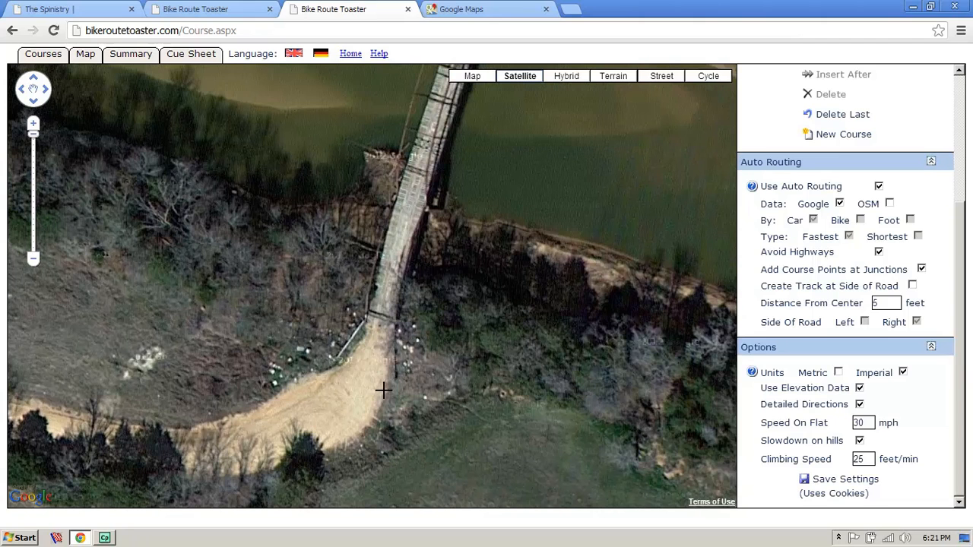
# - Follow the bridge between both banks, examining its deck, the north landing and the tracks down to the river
pyautogui.moveTo(420, 310); pyautogui.dragTo(367, 496)
pyautogui.moveTo(264, 405); pyautogui.dragTo(314, 160)
pyautogui.moveTo(484, 265); pyautogui.dragTo(502, 143)
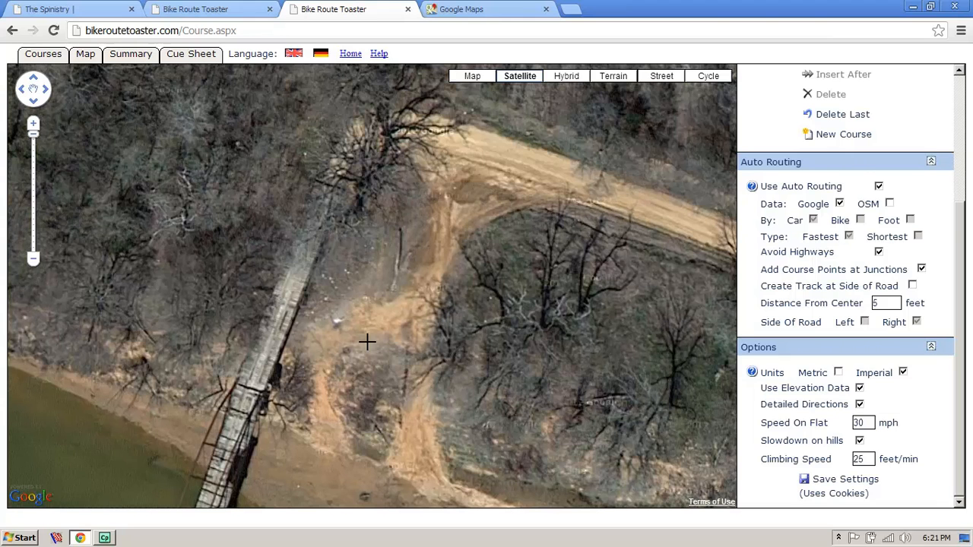
pyautogui.moveTo(332, 419); pyautogui.dragTo(347, 218)
pyautogui.moveTo(357, 302); pyautogui.dragTo(399, 175)
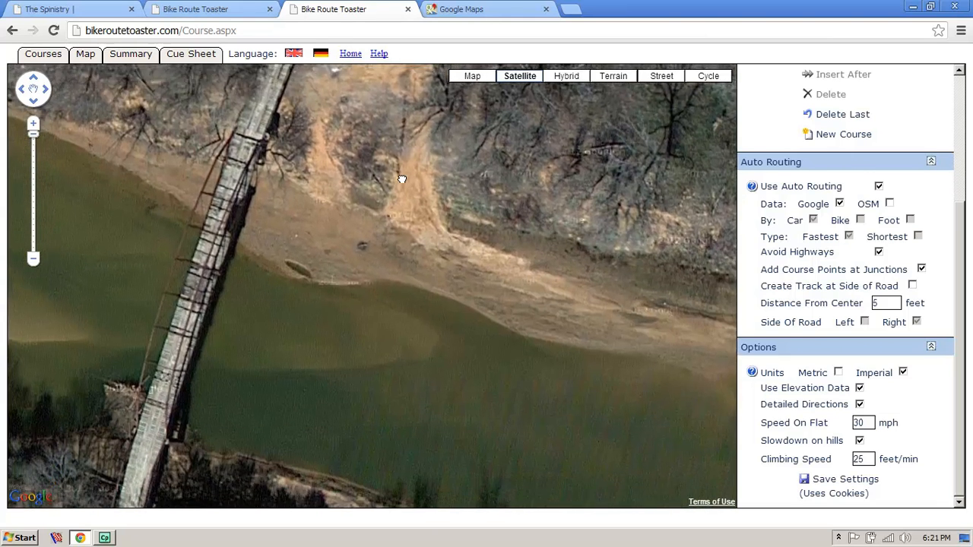
pyautogui.moveTo(132, 362); pyautogui.dragTo(170, 282)
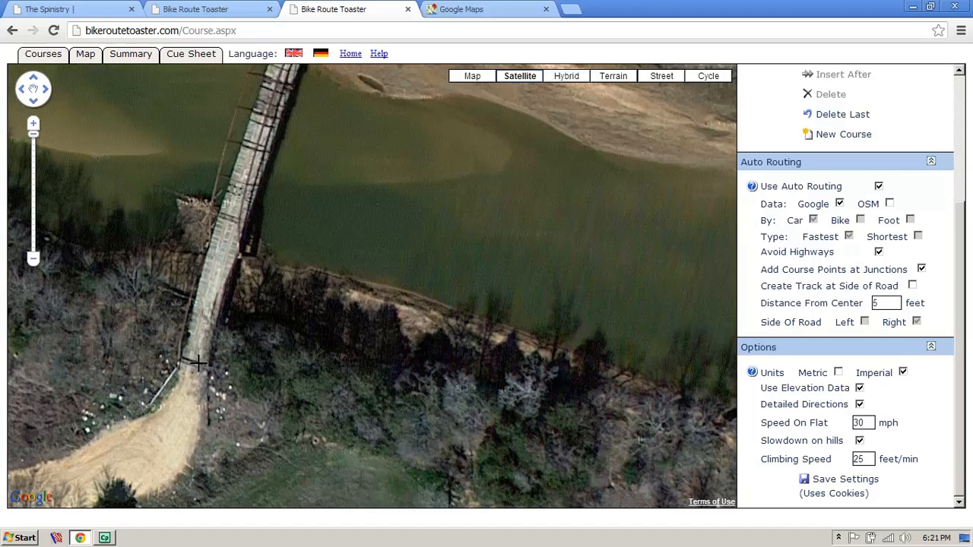
pyautogui.moveTo(226, 251); pyautogui.dragTo(226, 325)
pyautogui.moveTo(251, 204); pyautogui.dragTo(236, 279)
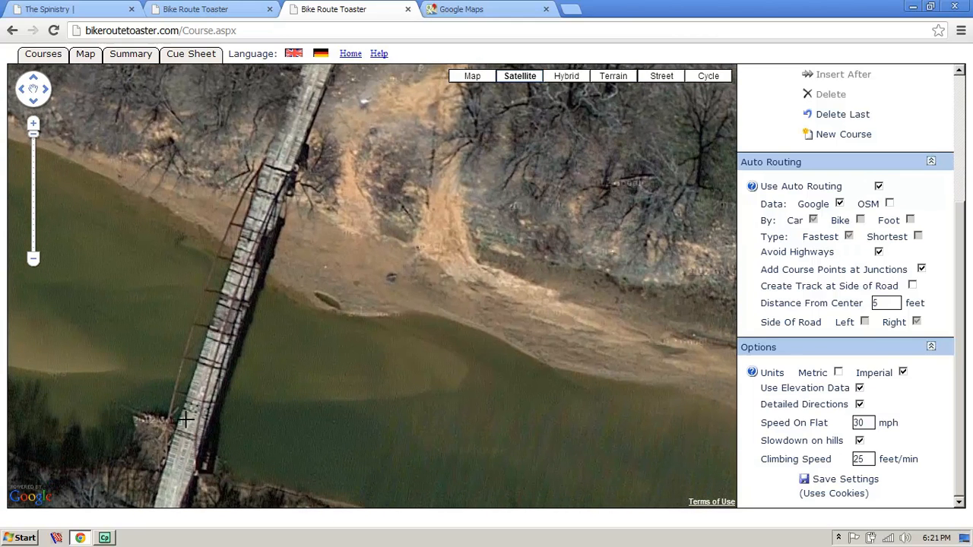
pyautogui.moveTo(183, 432); pyautogui.dragTo(271, 310)
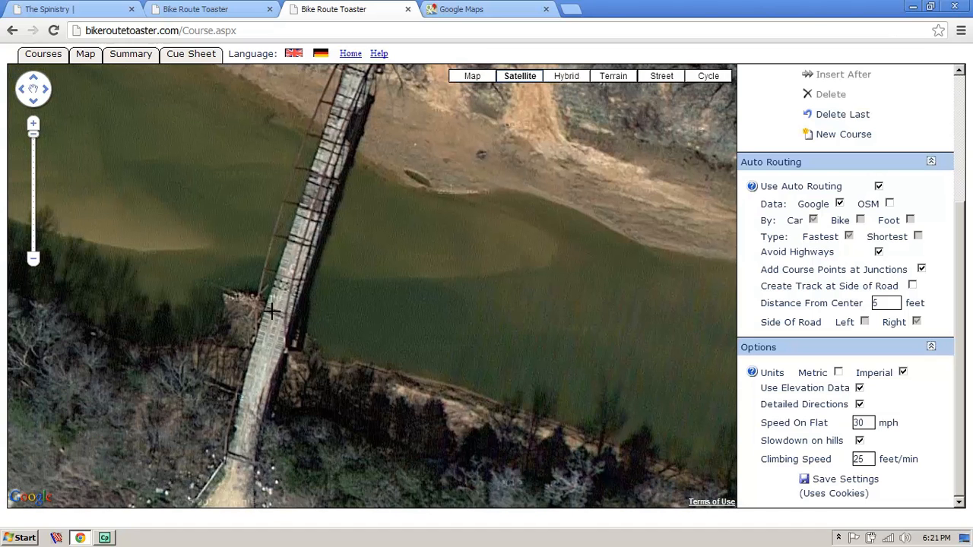
# - Examine the road junction and side tracks west of the bridge, then follow the dirt road back to its south end
pyautogui.click(34, 261)
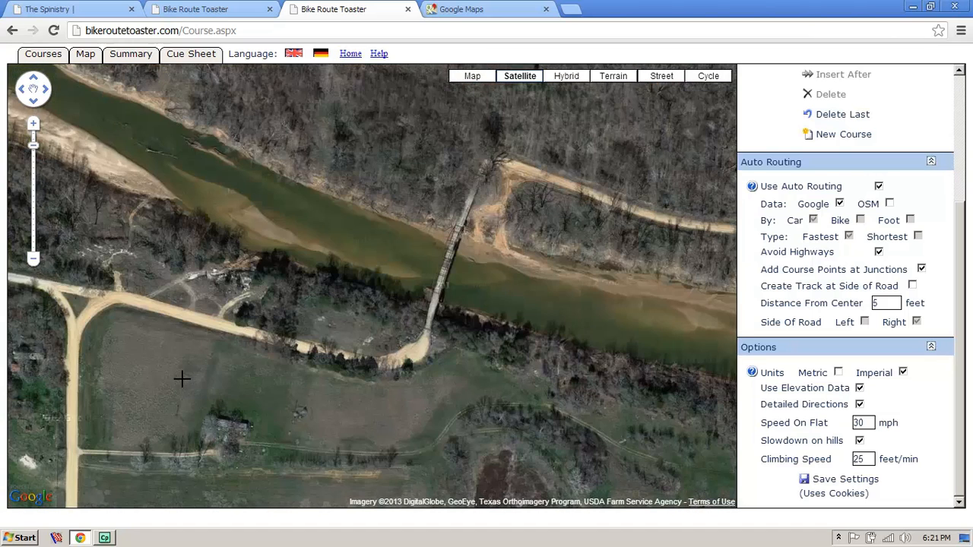
pyautogui.moveTo(183, 377); pyautogui.dragTo(311, 385)
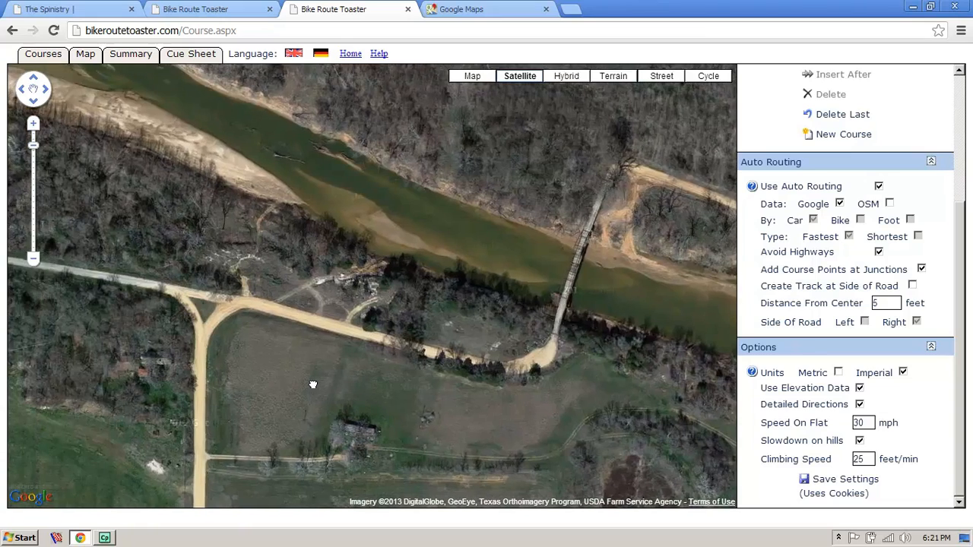
pyautogui.click(33, 123)
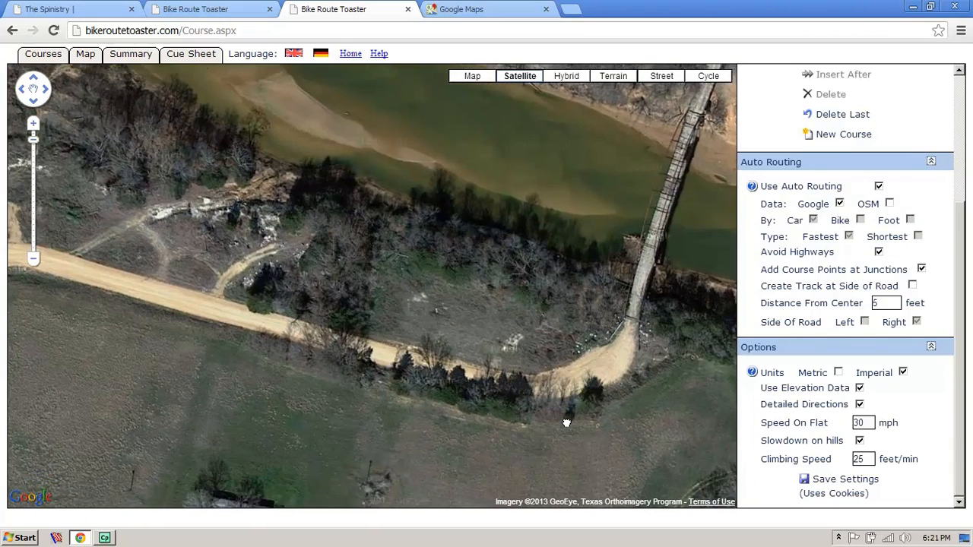
pyautogui.moveTo(263, 385); pyautogui.dragTo(552, 393)
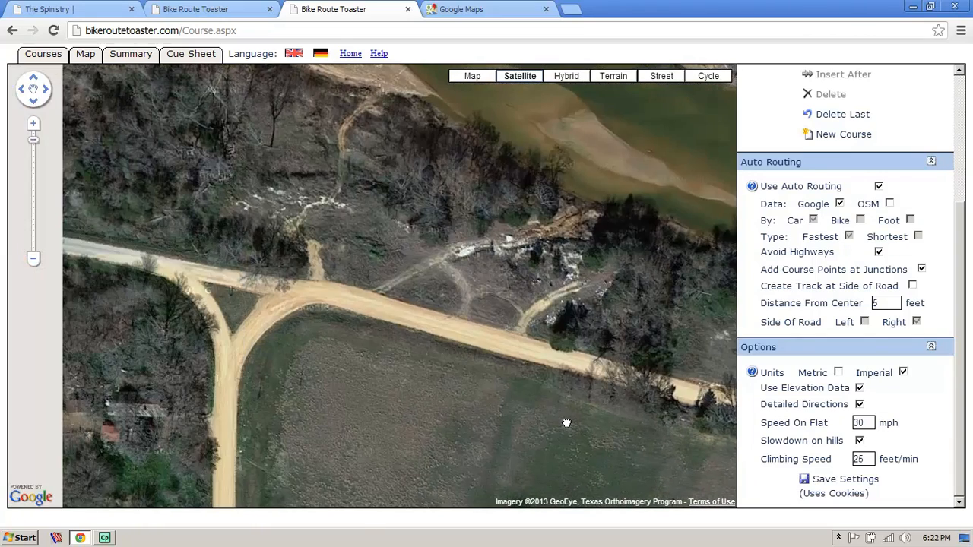
pyautogui.click(33, 127)
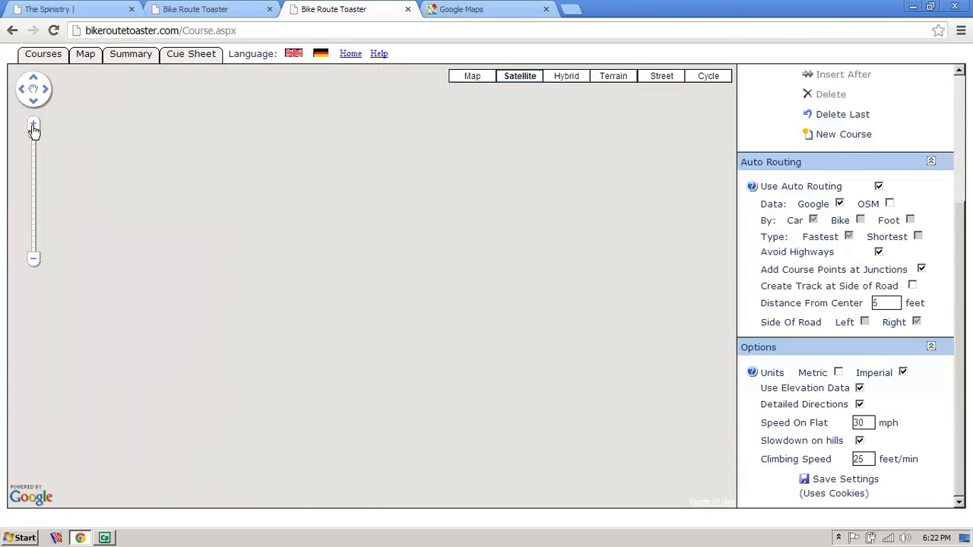
pyautogui.moveTo(339, 388); pyautogui.dragTo(306, 355)
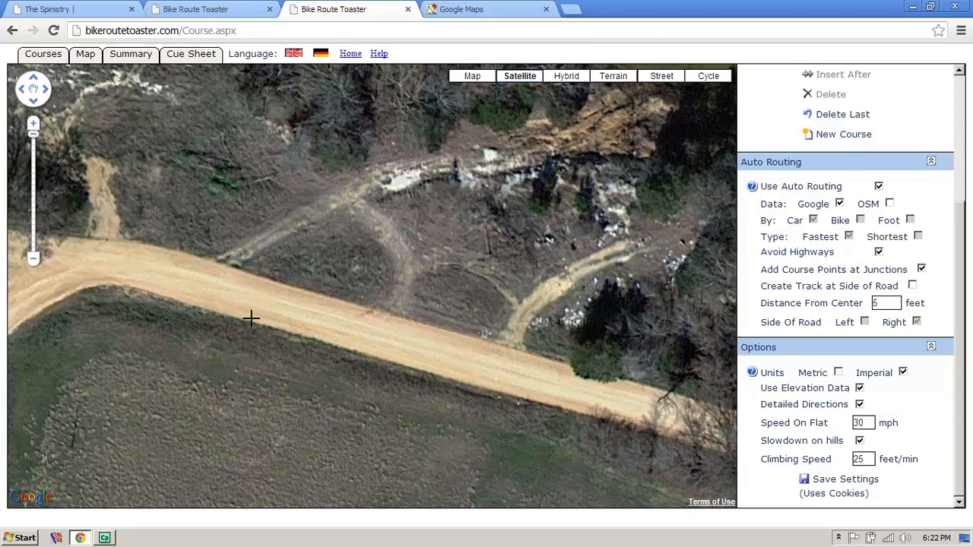
pyautogui.moveTo(511, 335); pyautogui.dragTo(91, 384)
pyautogui.moveTo(547, 404); pyautogui.dragTo(37, 308)
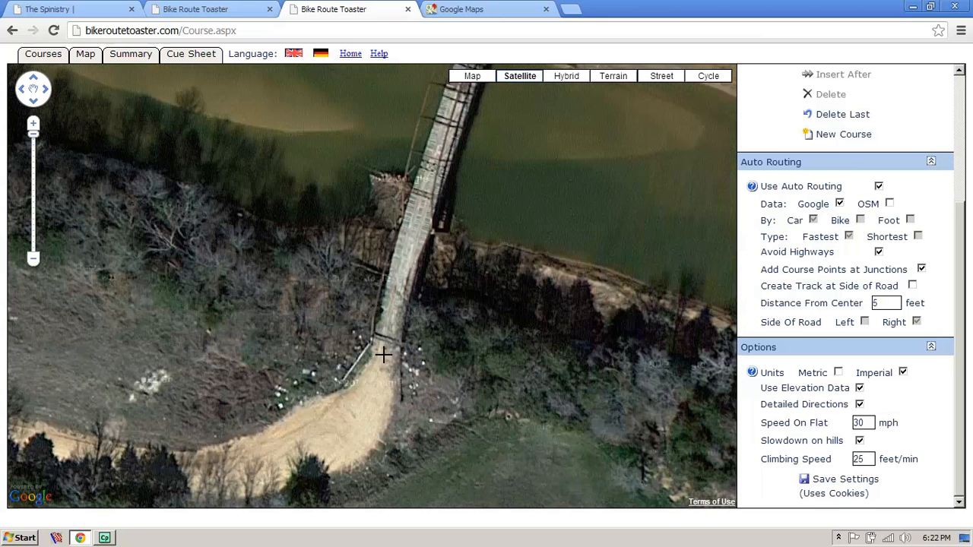
pyautogui.moveTo(390, 379); pyautogui.dragTo(317, 370)
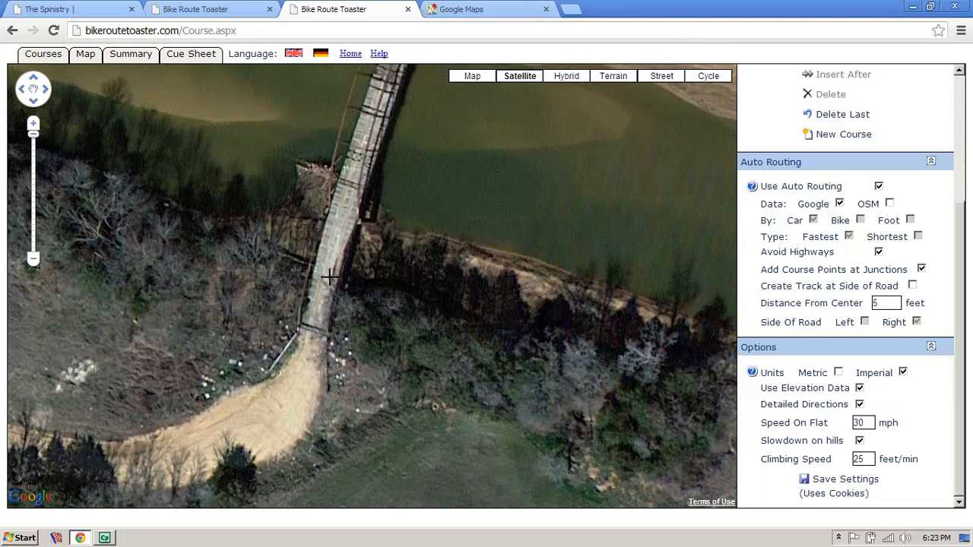
# - Follow the river bridge from its dirt approach on the south bank across to the tracks on the north bank
pyautogui.moveTo(181, 429); pyautogui.dragTo(237, 349)
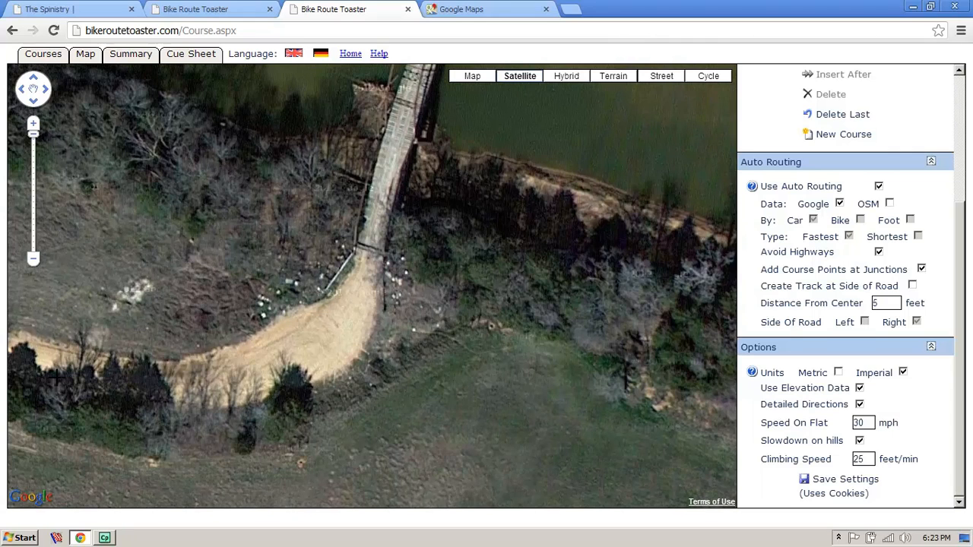
pyautogui.moveTo(243, 280); pyautogui.dragTo(205, 415)
pyautogui.moveTo(333, 322); pyautogui.dragTo(324, 392)
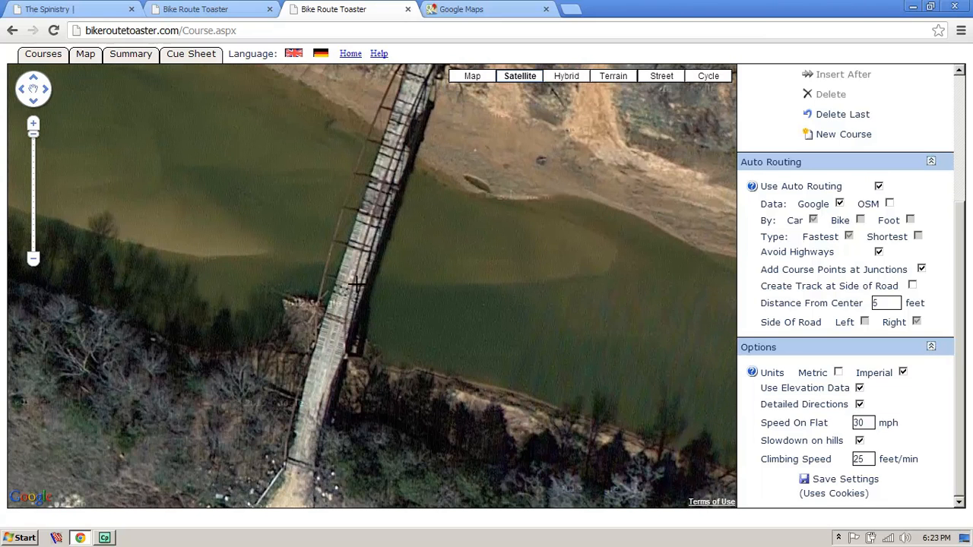
pyautogui.moveTo(365, 239); pyautogui.dragTo(340, 343)
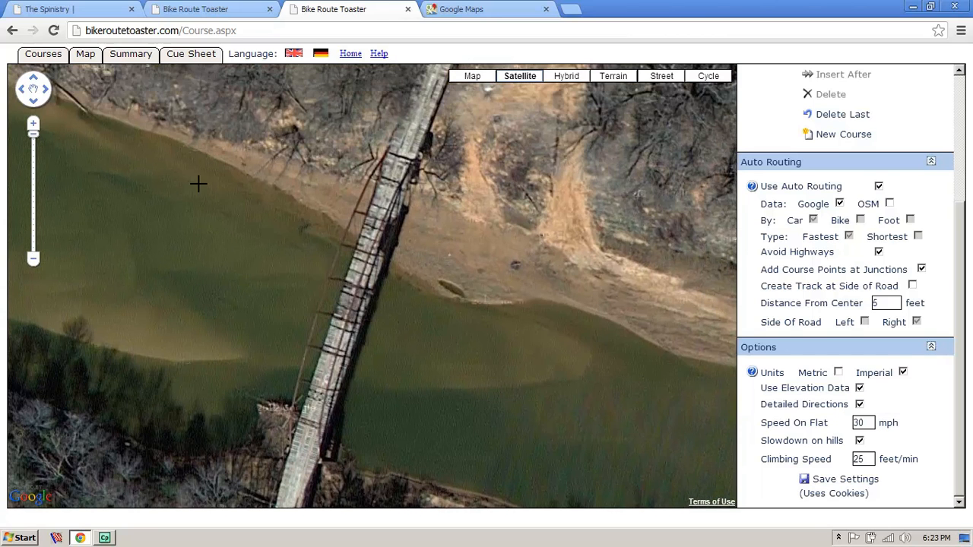
pyautogui.moveTo(354, 254); pyautogui.dragTo(348, 297)
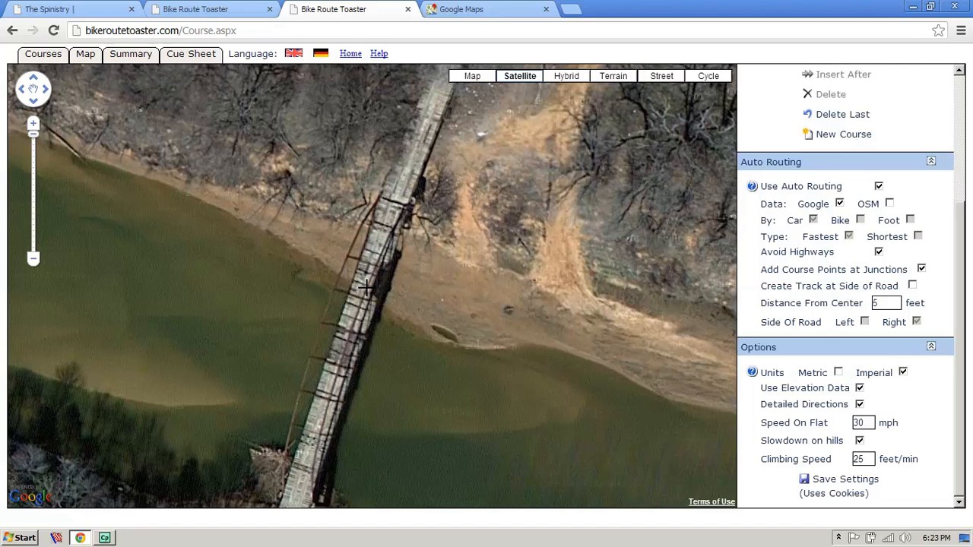
# - Trace the road west from the bridge in a wider satellite view to the next river crossing on Greasy Bend Rd
pyautogui.click(35, 260)
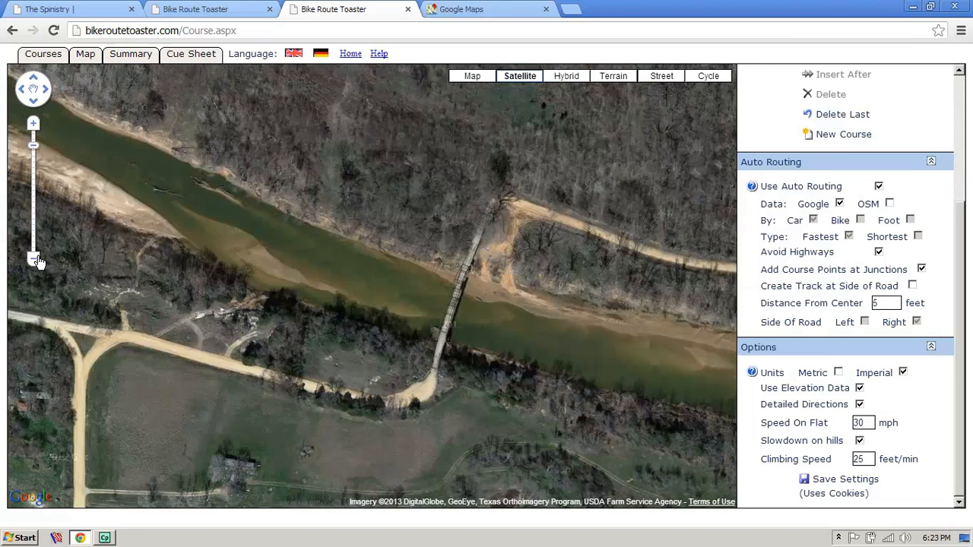
pyautogui.click(35, 259)
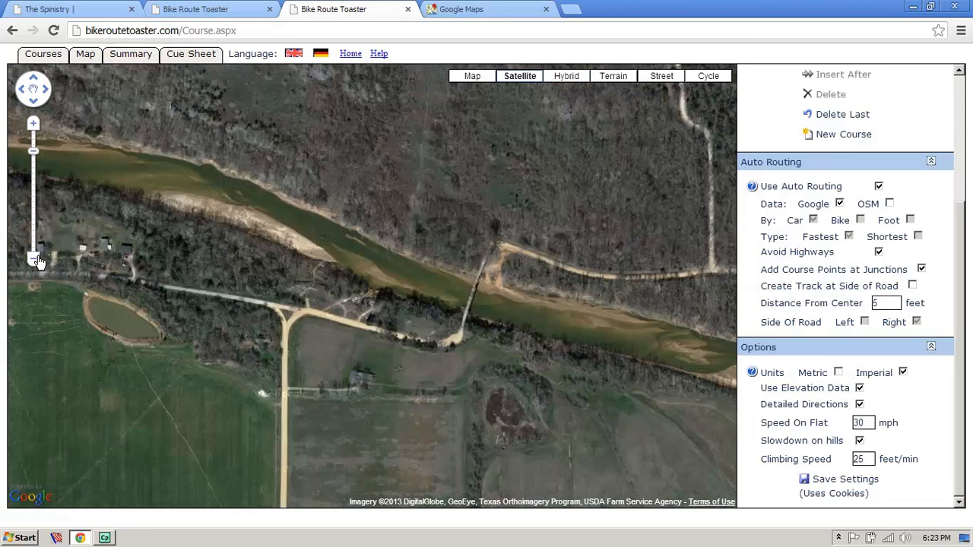
pyautogui.click(35, 260)
pyautogui.moveTo(231, 383); pyautogui.dragTo(661, 430)
pyautogui.moveTo(201, 366); pyautogui.dragTo(600, 502)
pyautogui.moveTo(187, 306); pyautogui.dragTo(735, 526)
pyautogui.moveTo(185, 315); pyautogui.dragTo(311, 435)
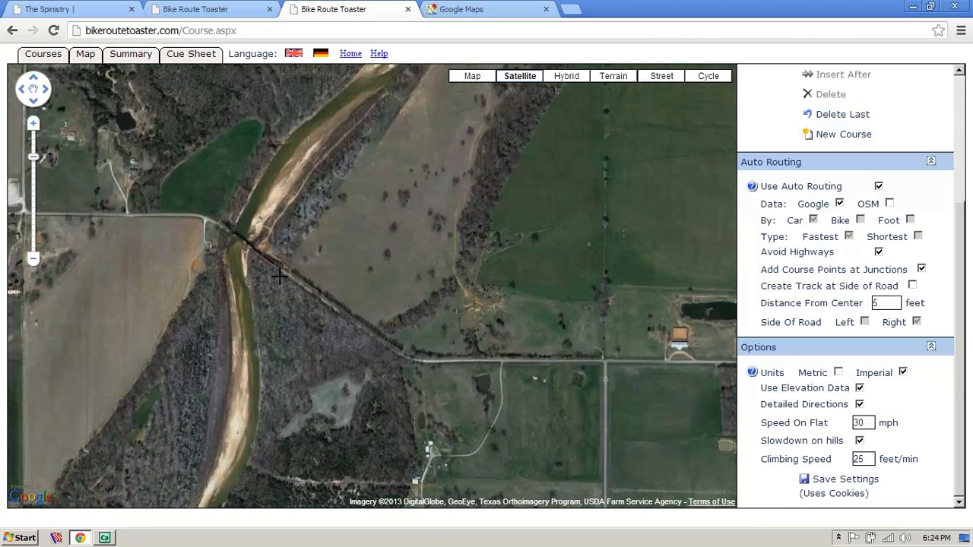
# - Survey the road network on the standard map, from the Greasy Bend Rd crossings past the course loop to Tishomingo
pyautogui.click(33, 261)
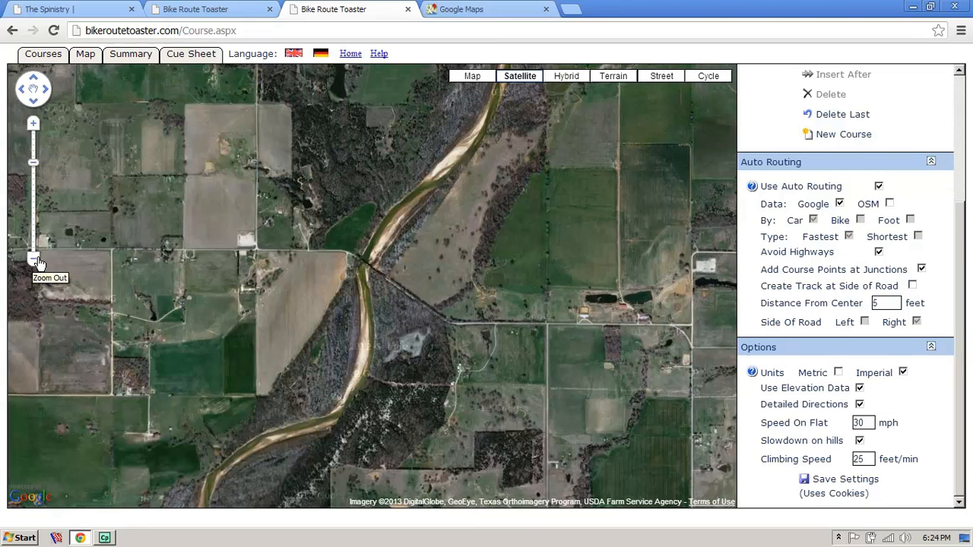
pyautogui.moveTo(535, 443); pyautogui.dragTo(238, 309)
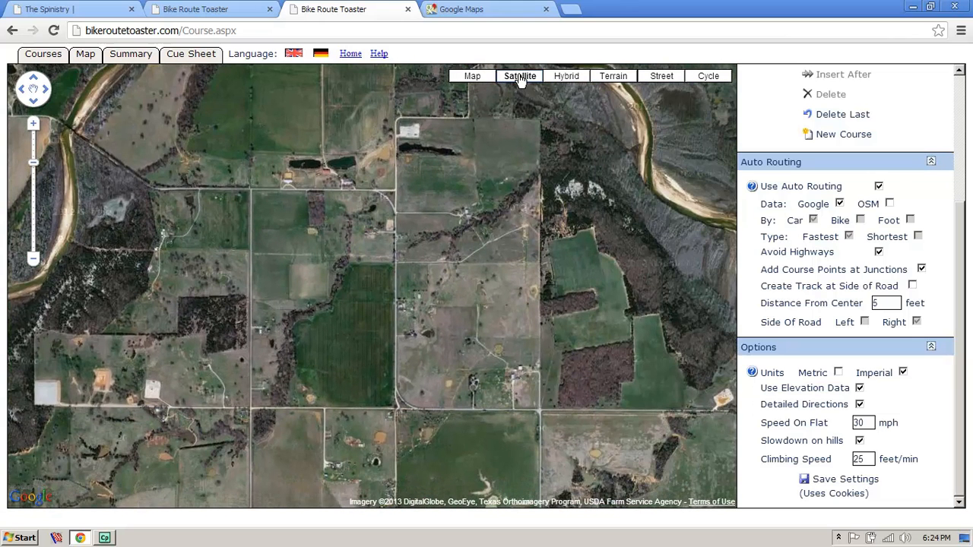
pyautogui.click(471, 76)
pyautogui.click(33, 266)
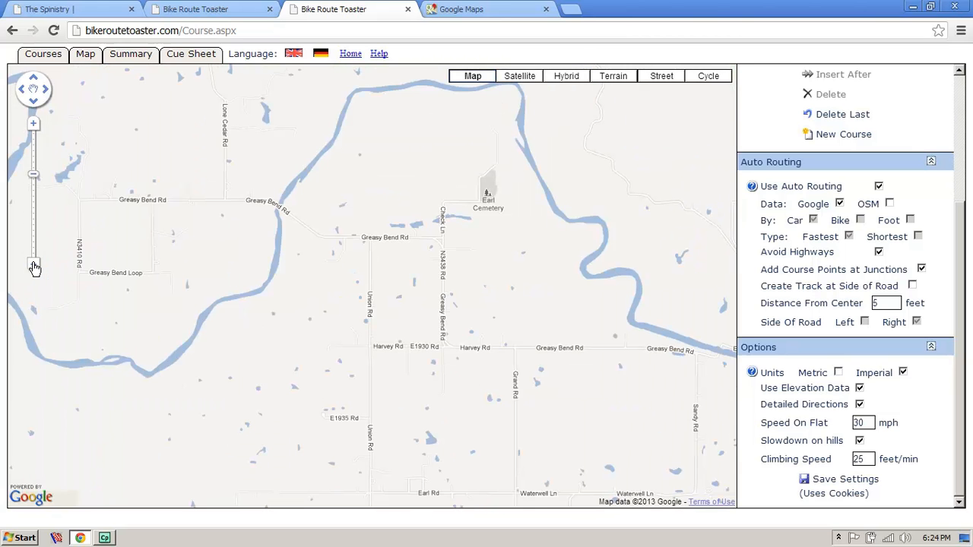
pyautogui.click(34, 265)
pyautogui.click(34, 265)
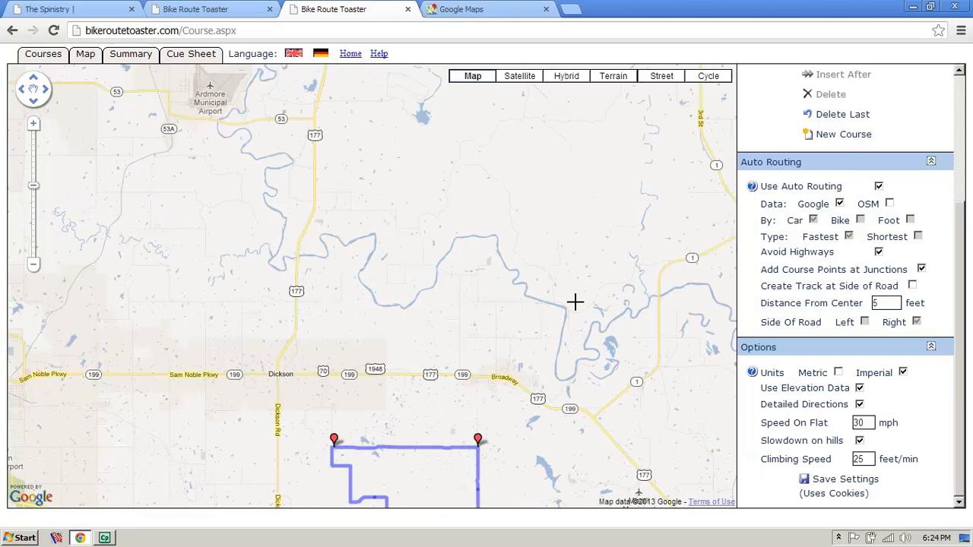
pyautogui.moveTo(507, 363); pyautogui.dragTo(235, 400)
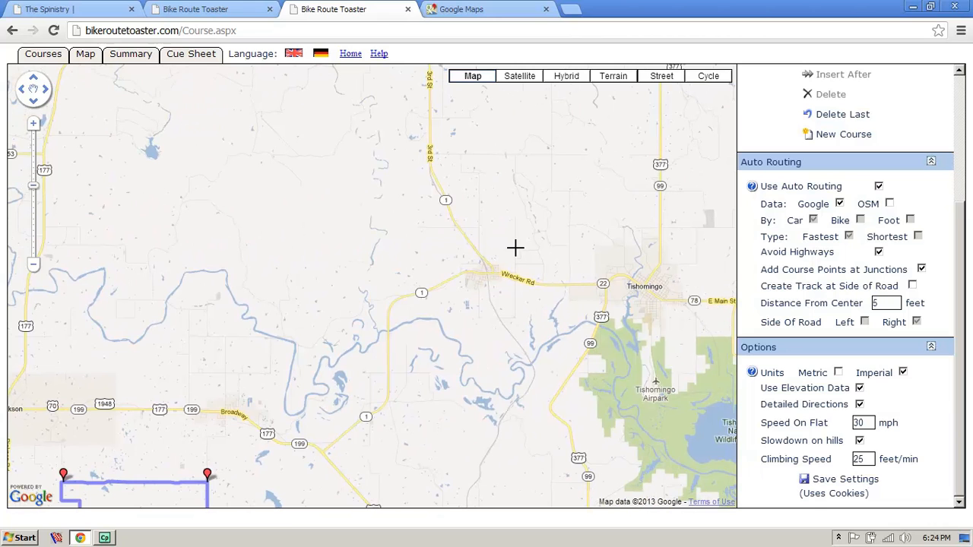
pyautogui.moveTo(586, 211); pyautogui.dragTo(553, 264)
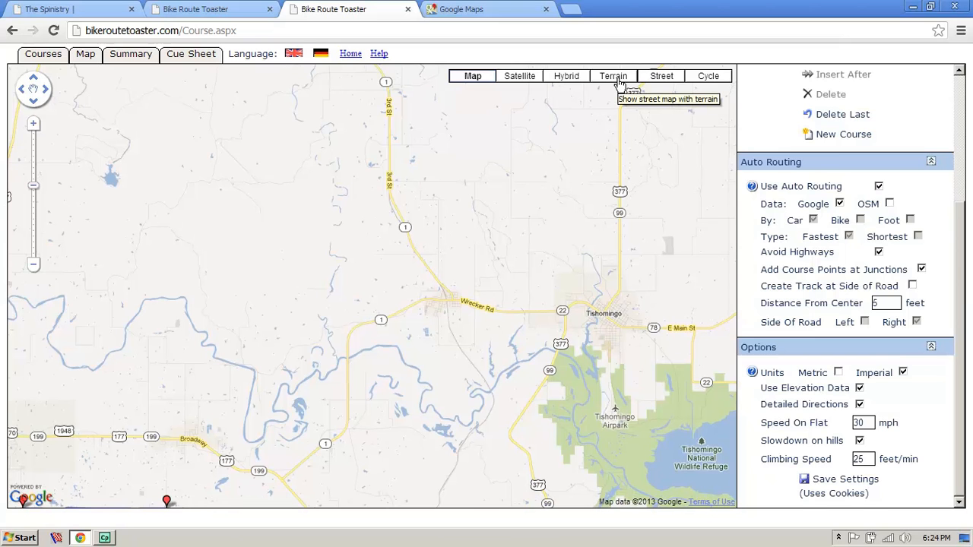
# - Show the terrain map and examine the land from Tishomingo south past Madill to Lake Texoma and the Highway 199 crossing
pyautogui.click(612, 76)
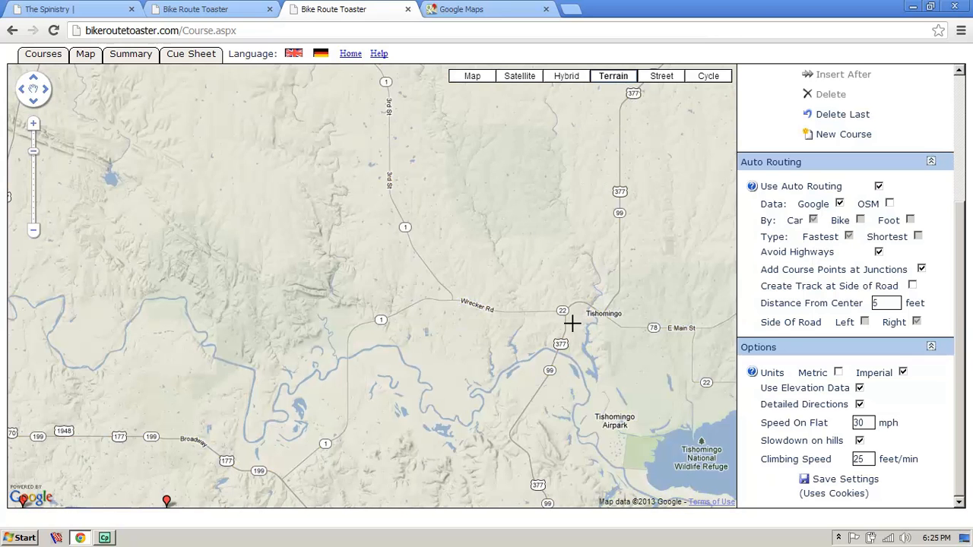
pyautogui.moveTo(584, 403); pyautogui.dragTo(492, 242)
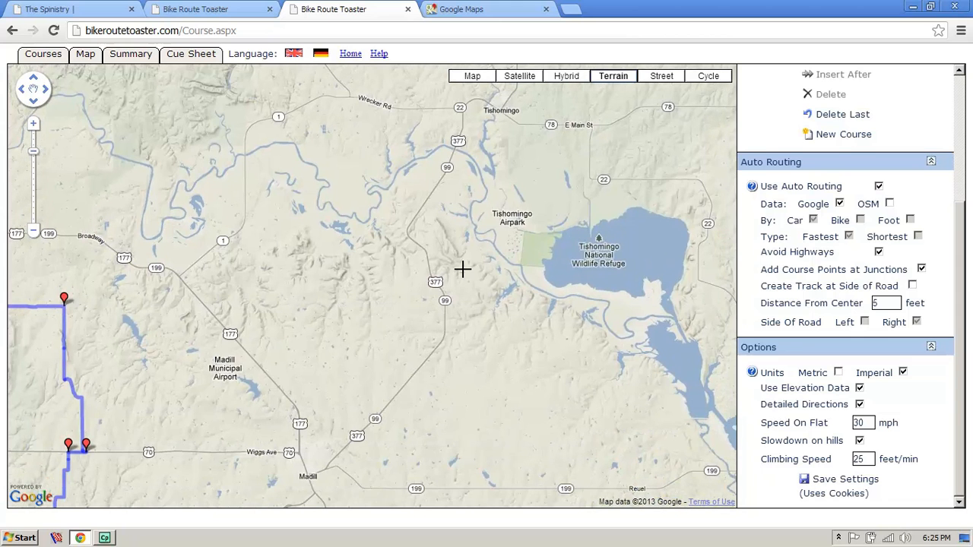
pyautogui.moveTo(348, 416); pyautogui.dragTo(258, 150)
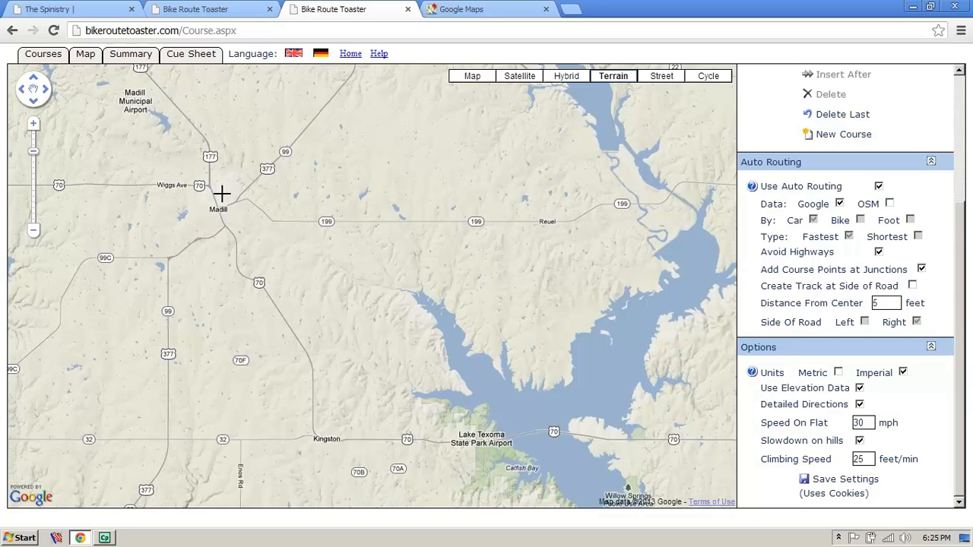
pyautogui.moveTo(494, 171); pyautogui.dragTo(228, 259)
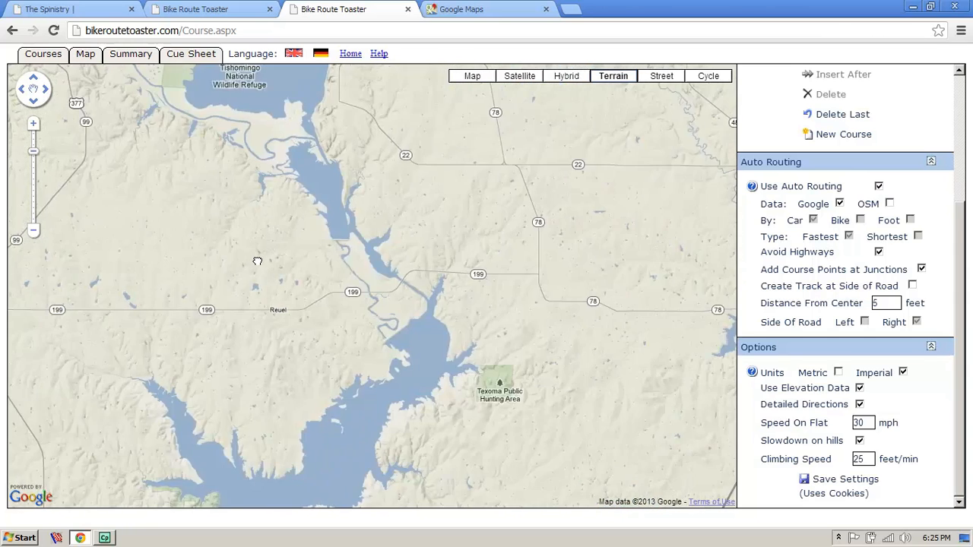
# - Examine the Fort Washita area up close in terrain and satellite views, including the Highway 199 river bridge
pyautogui.click(32, 126)
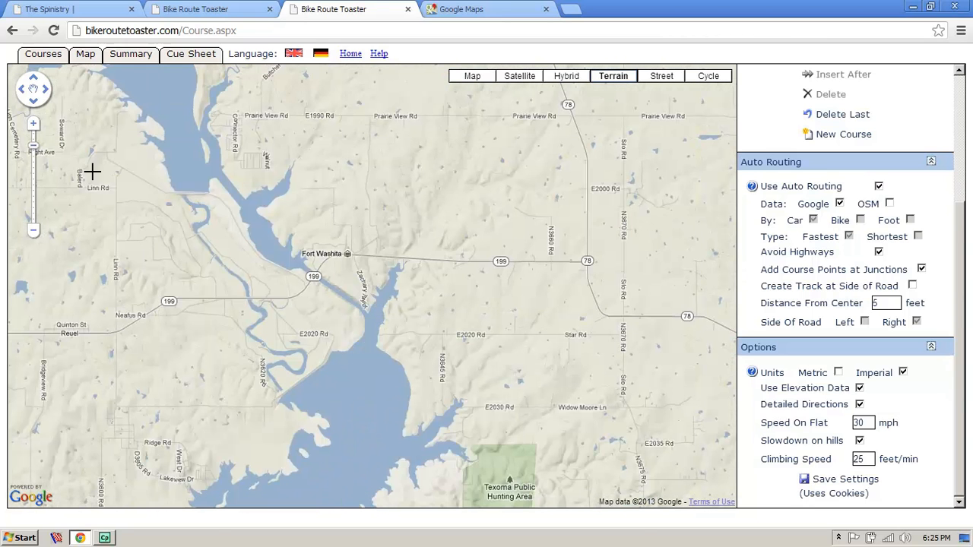
pyautogui.click(32, 126)
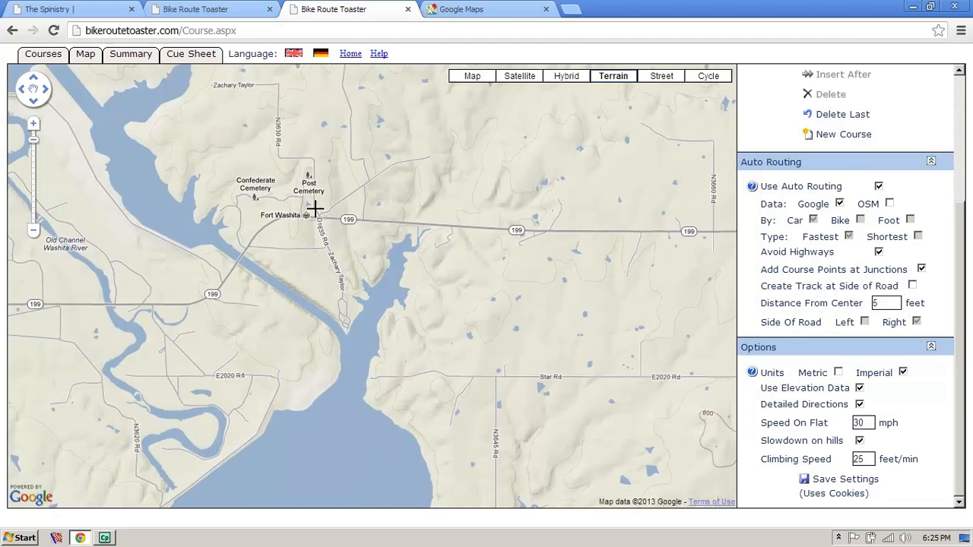
pyautogui.click(520, 79)
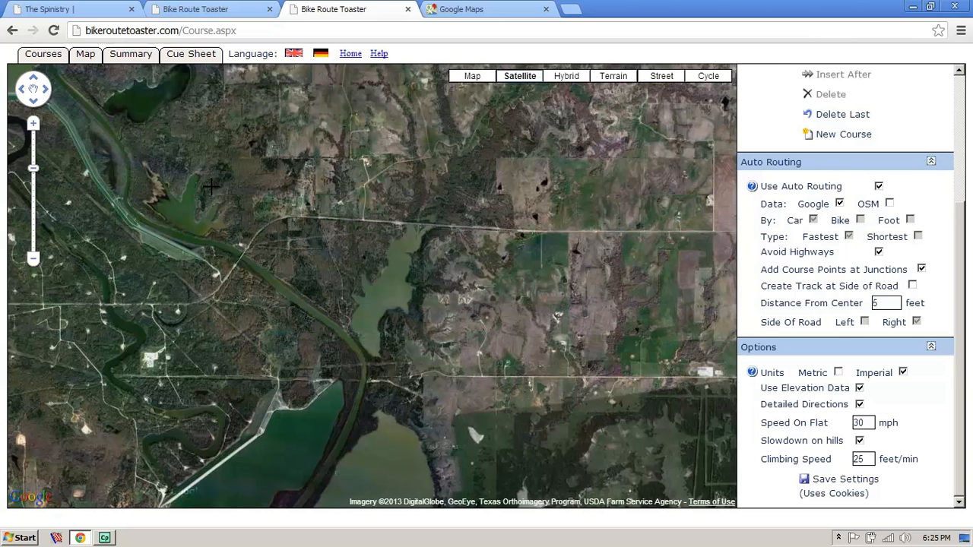
pyautogui.click(34, 125)
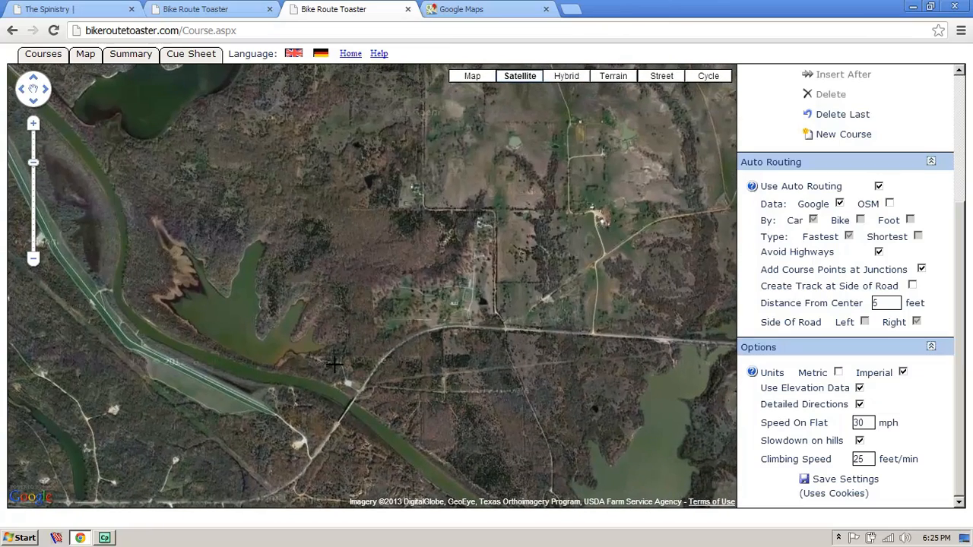
pyautogui.moveTo(266, 439); pyautogui.dragTo(384, 308)
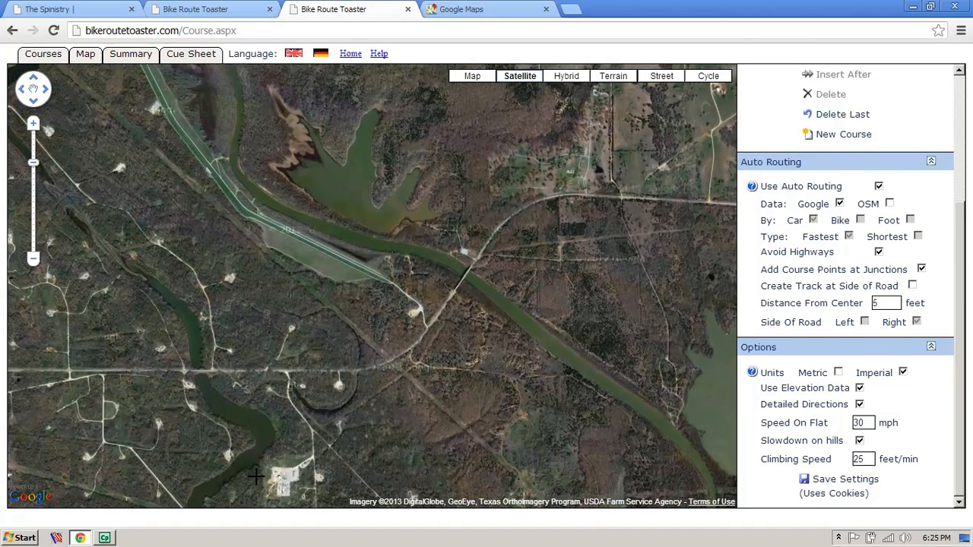
# - Return to The Spinistry website's home page
pyautogui.click(85, 12)
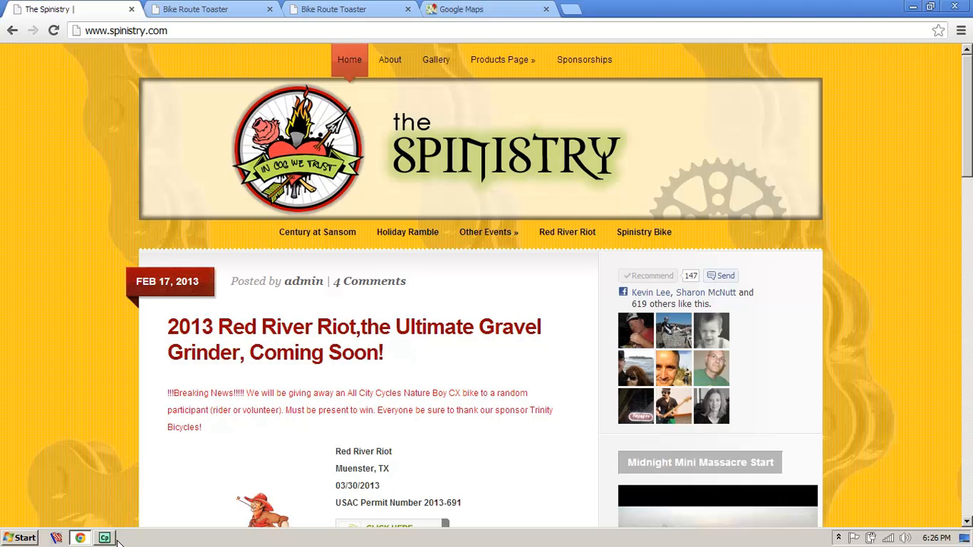
pyautogui.moveTo(115, 539)
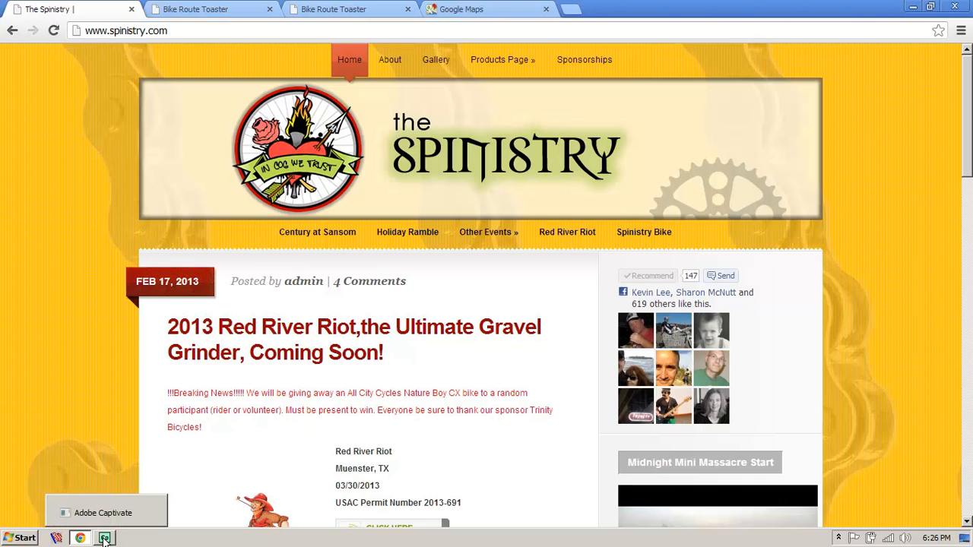